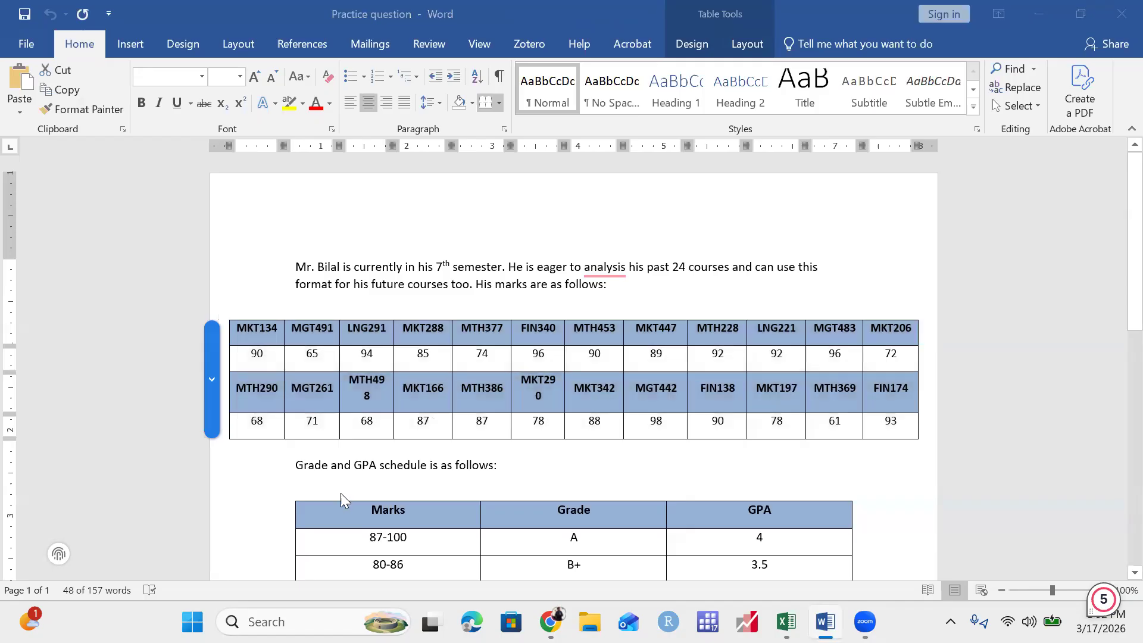
Switch to the Excel workbook and paste the copied course marks table at cell A1 of Sheet2.
{"action": "key", "text": "alt+Tab"}
{"action": "key", "text": "alt+Tab"}
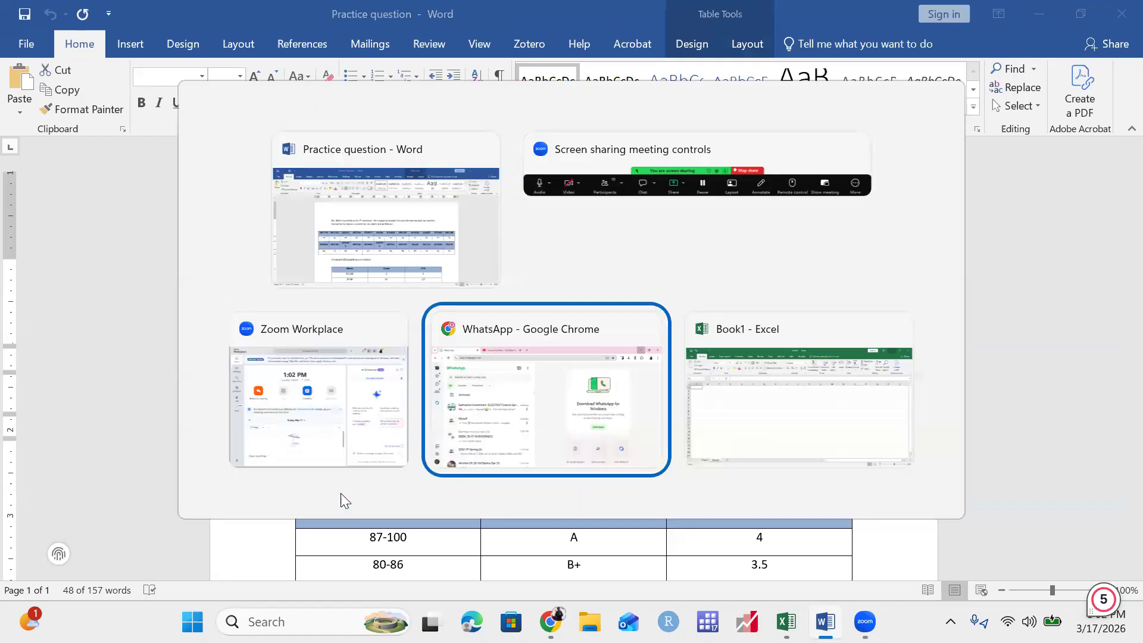
{"action": "key", "text": "alt+Tab"}
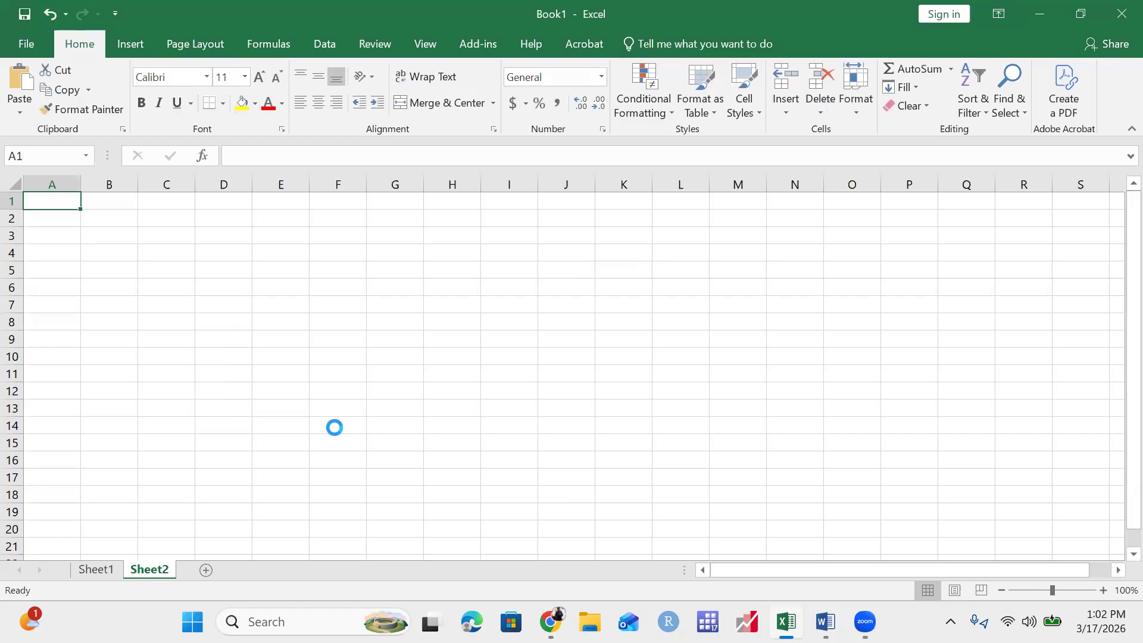
{"action": "left_click", "coordinate": [457, 327]}
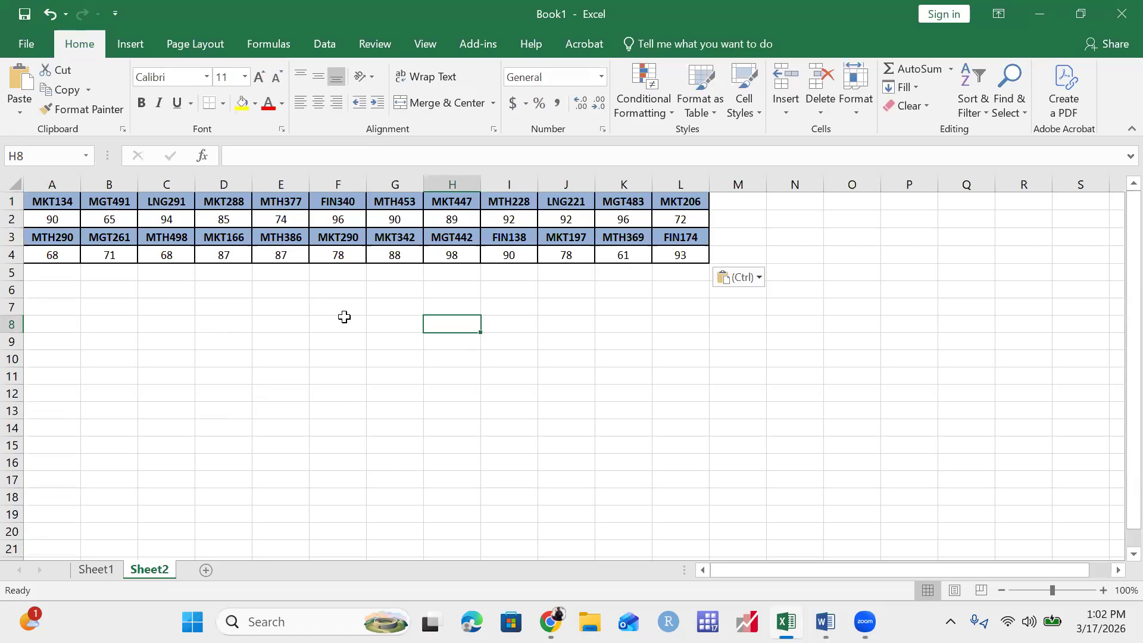
Copy the course marks table in A1:L4 and paste it transposed starting at cell A6.
{"action": "left_click_drag", "start_coordinate": [59, 202], "coordinate": [692, 254]}
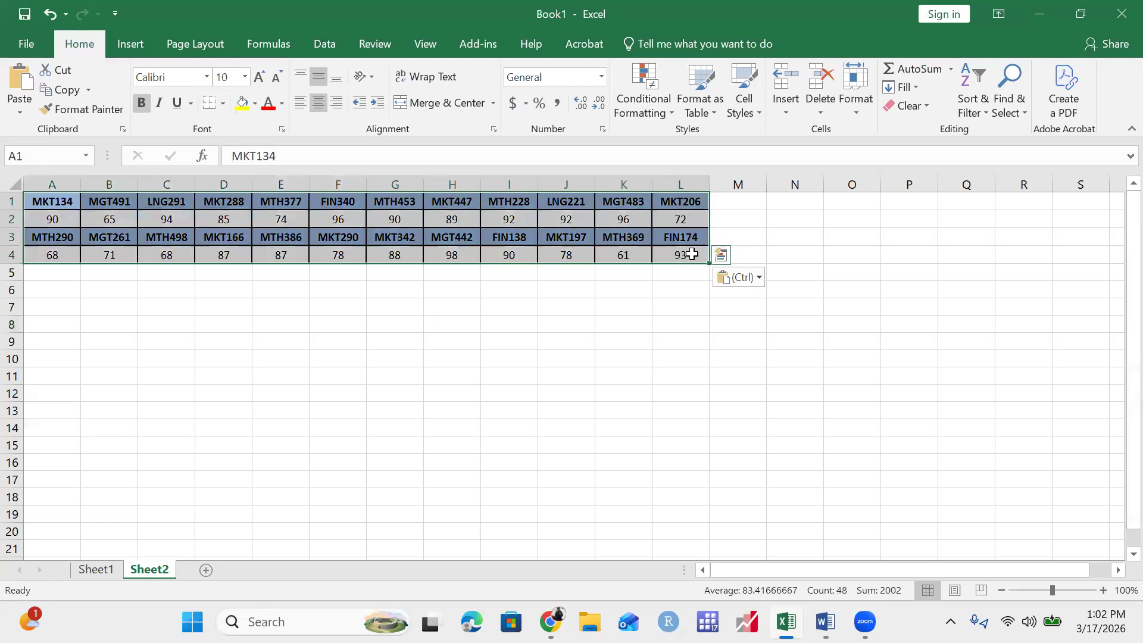
{"action": "key", "text": "ctrl+c"}
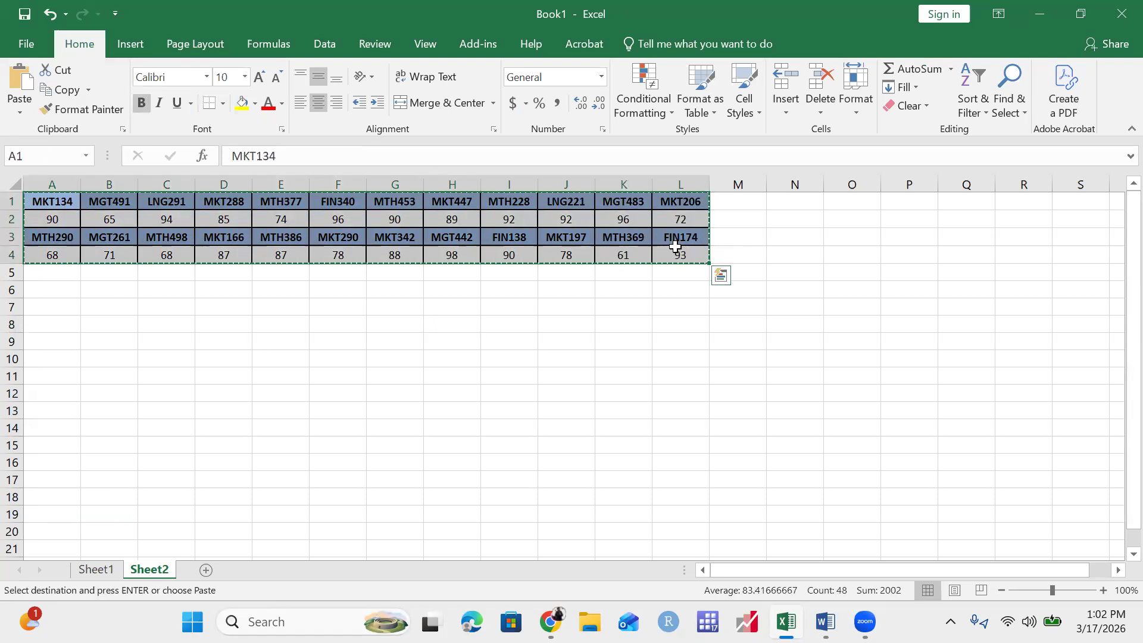
{"action": "left_click", "coordinate": [52, 293]}
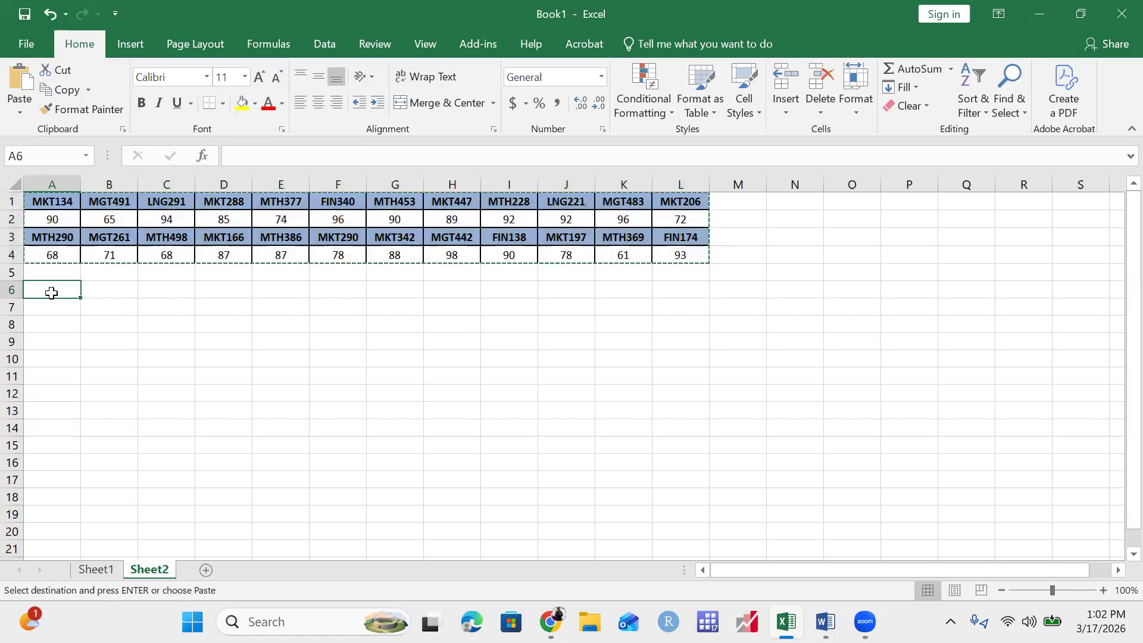
{"action": "right_click", "coordinate": [54, 300]}
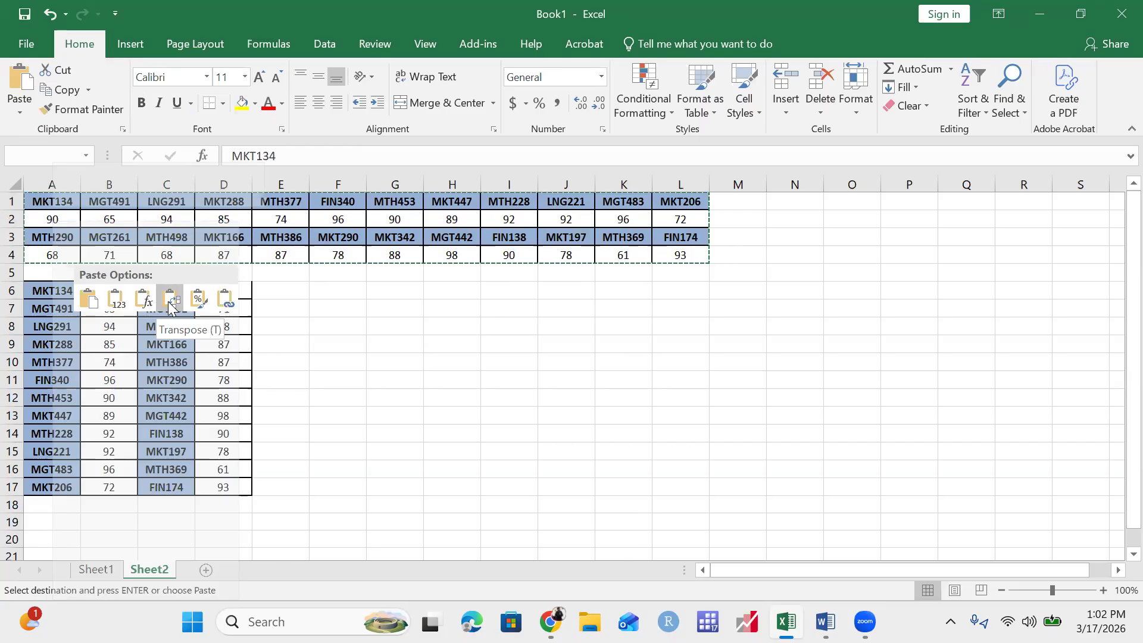
{"action": "left_click", "coordinate": [170, 304]}
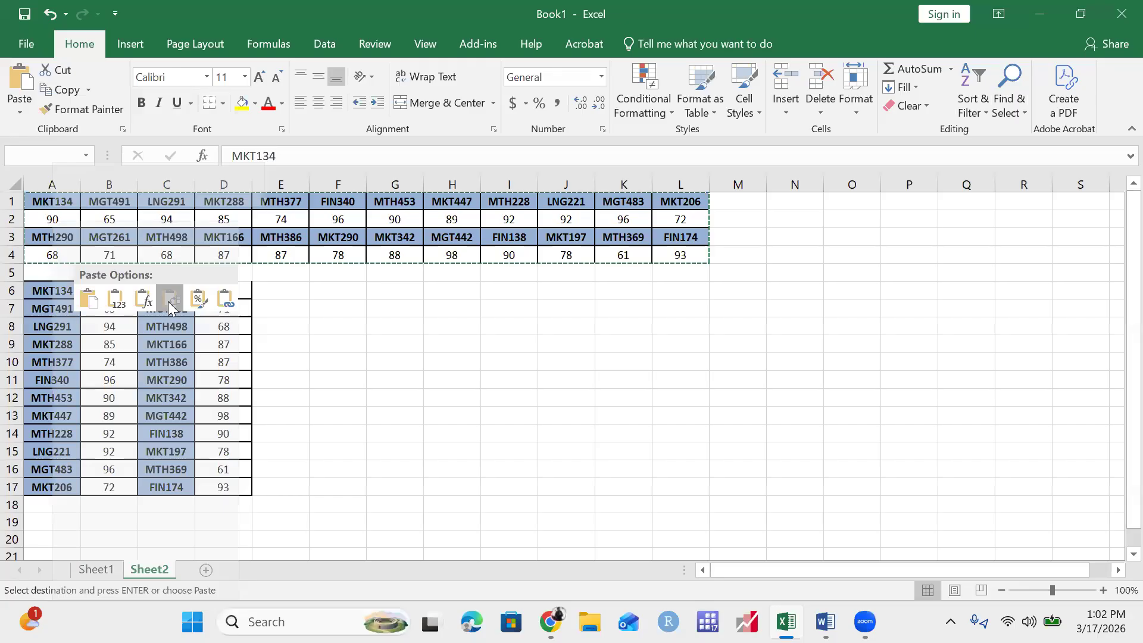
{"action": "left_click", "coordinate": [331, 363]}
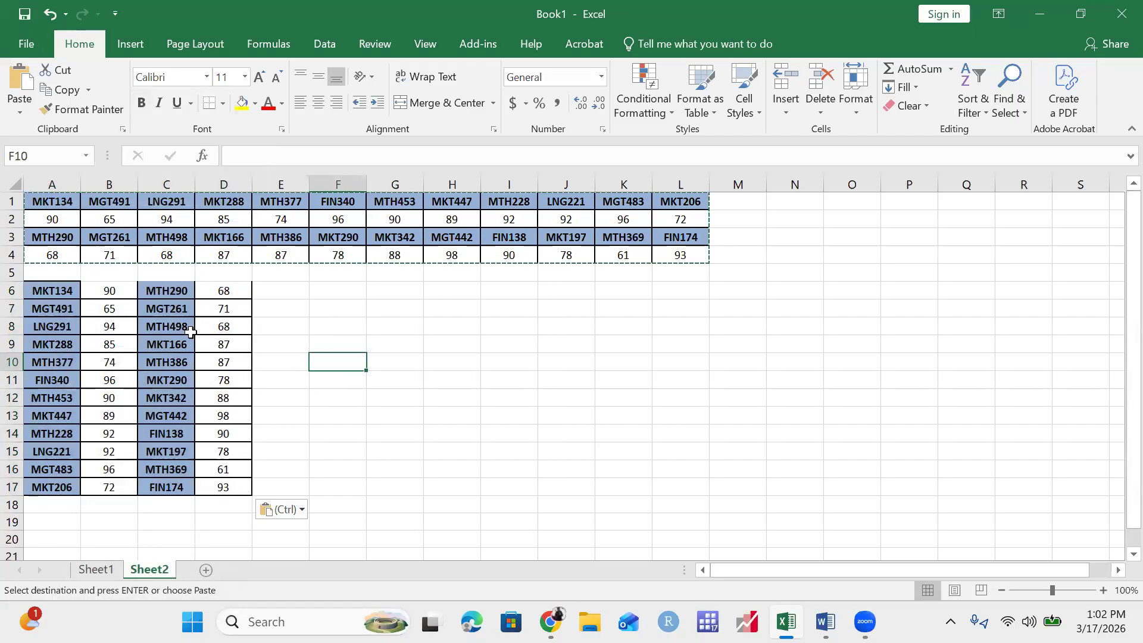
Try to delete rows 1 to 4 holding the original horizontal table, and undo the deletion.
{"action": "left_click_drag", "start_coordinate": [12, 202], "coordinate": [7, 260]}
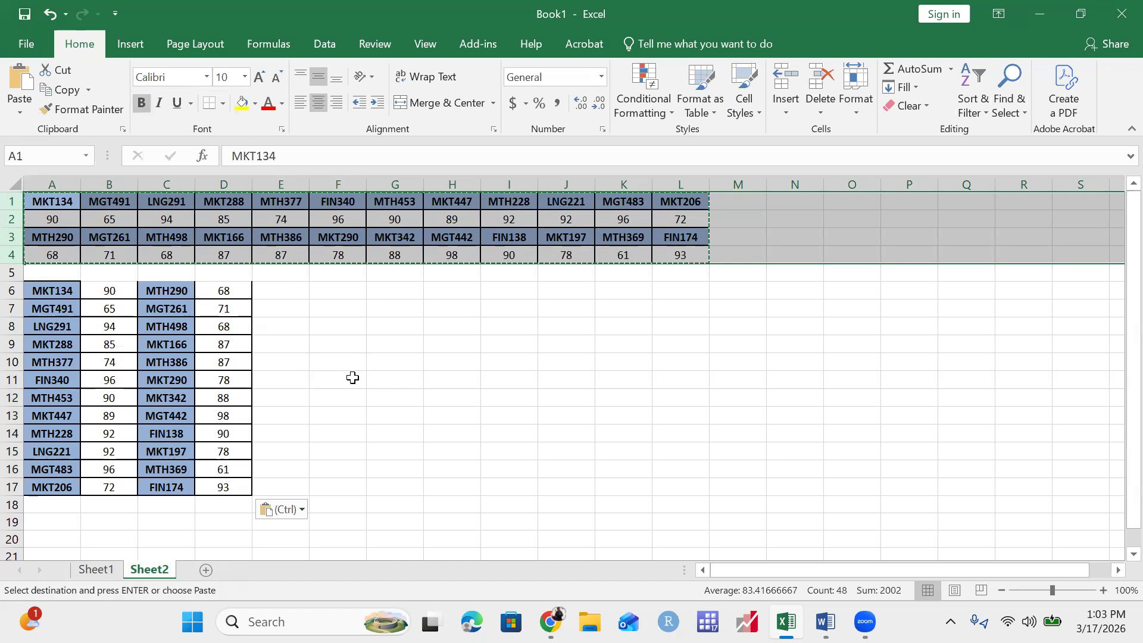
{"action": "key", "text": "Escape"}
{"action": "key", "text": "ctrl+minus"}
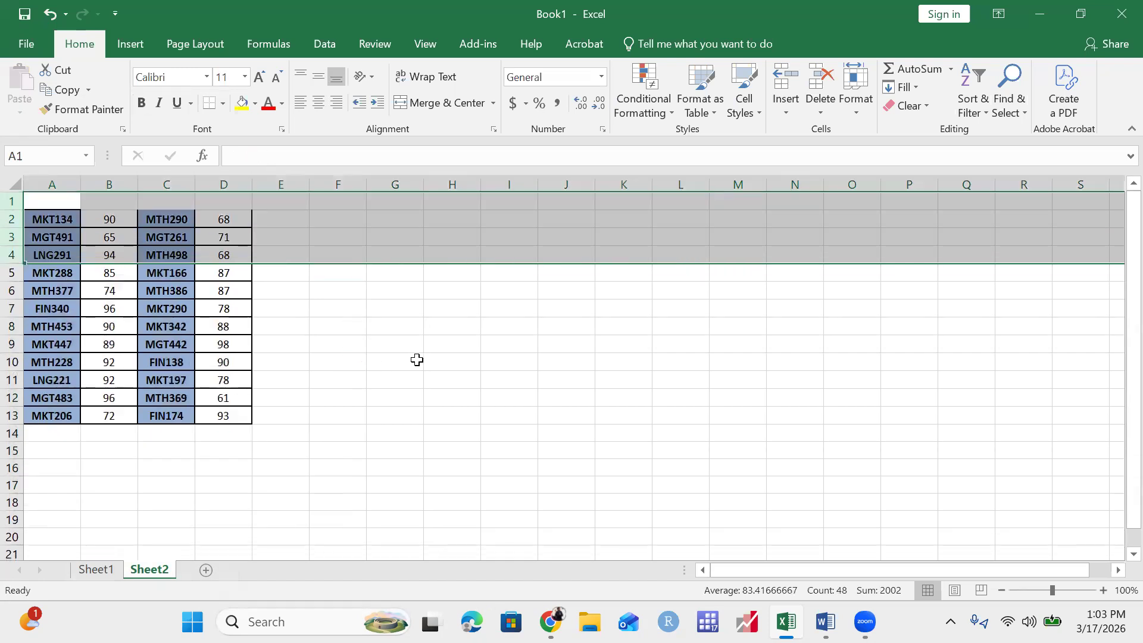
{"action": "left_click", "coordinate": [414, 360]}
{"action": "key", "text": "ctrl+z"}
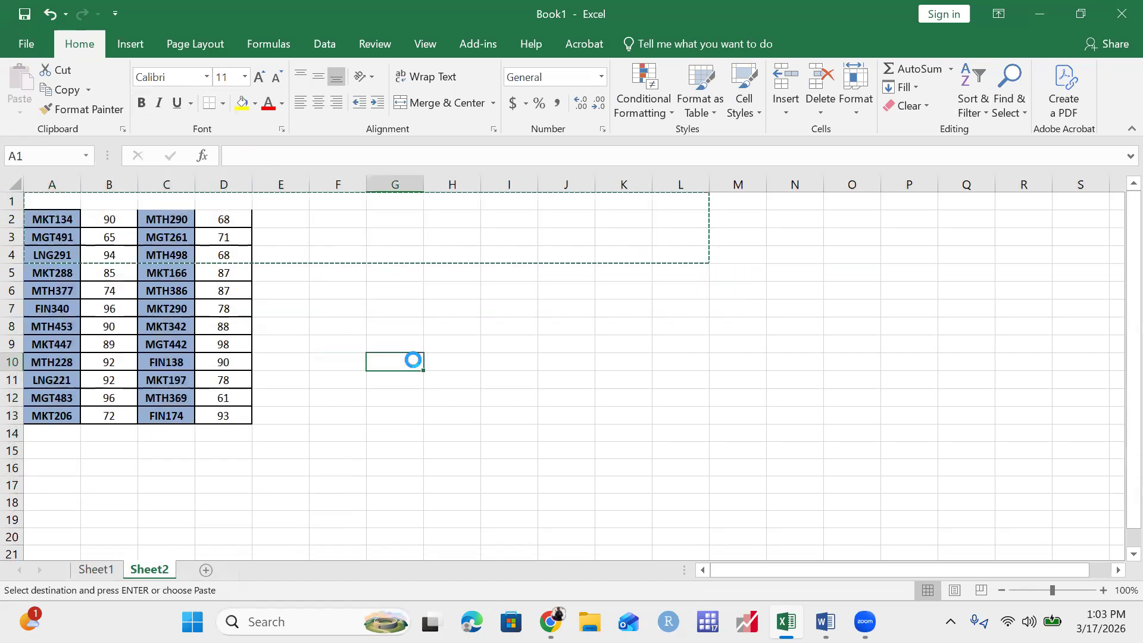
{"action": "left_click", "coordinate": [485, 331]}
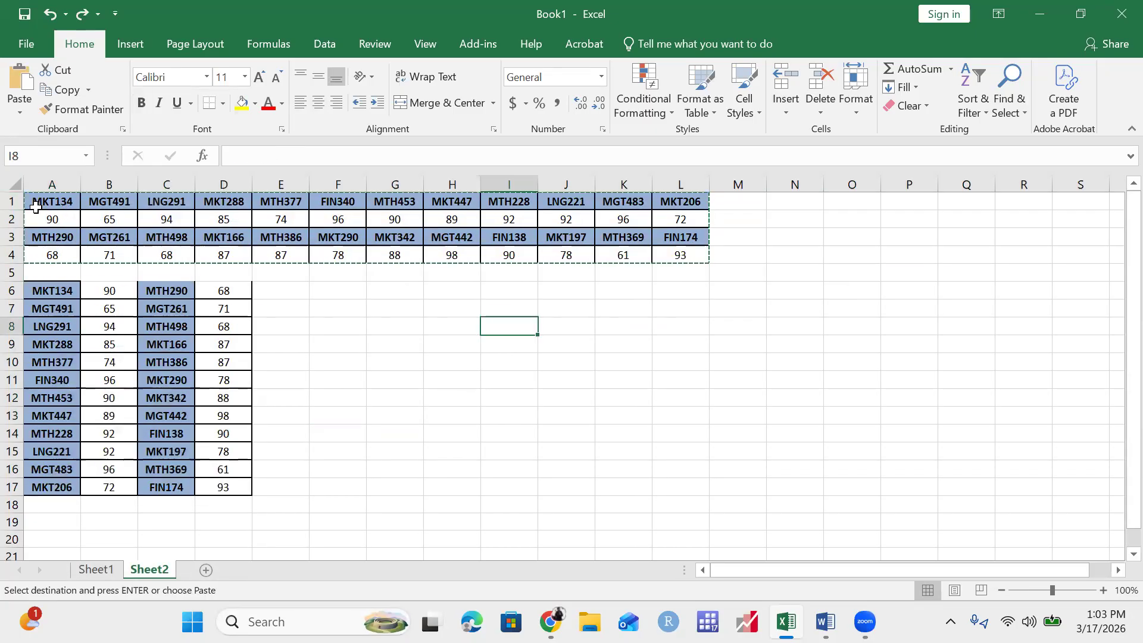
Delete rows 1 to 4 containing the original horizontal marks table.
{"action": "left_click_drag", "start_coordinate": [8, 202], "coordinate": [13, 261]}
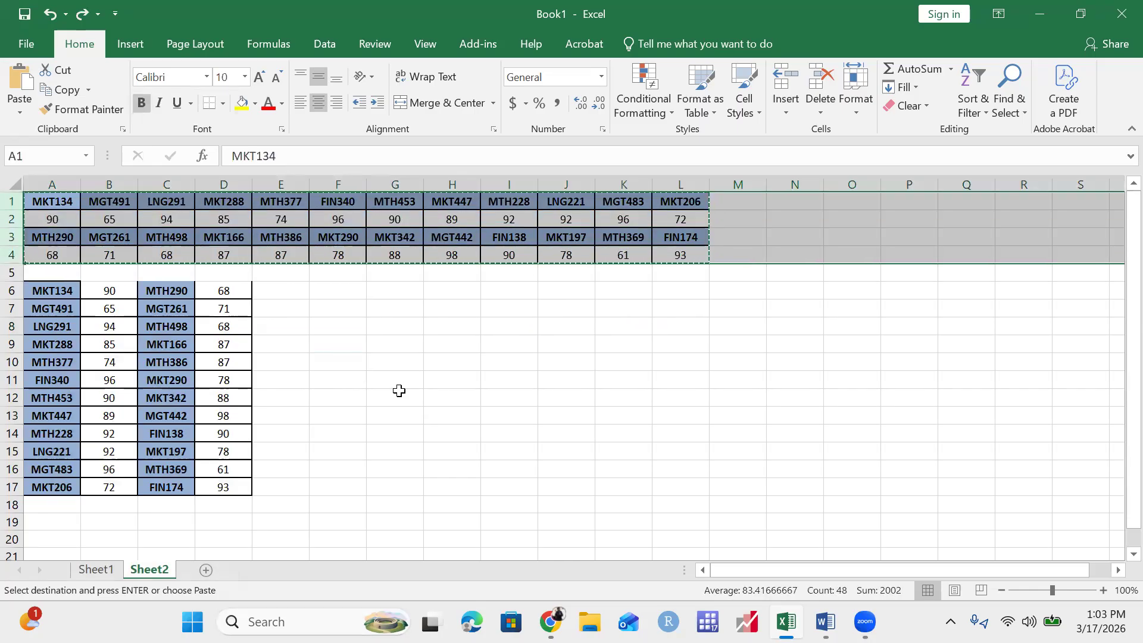
{"action": "key", "text": "Escape"}
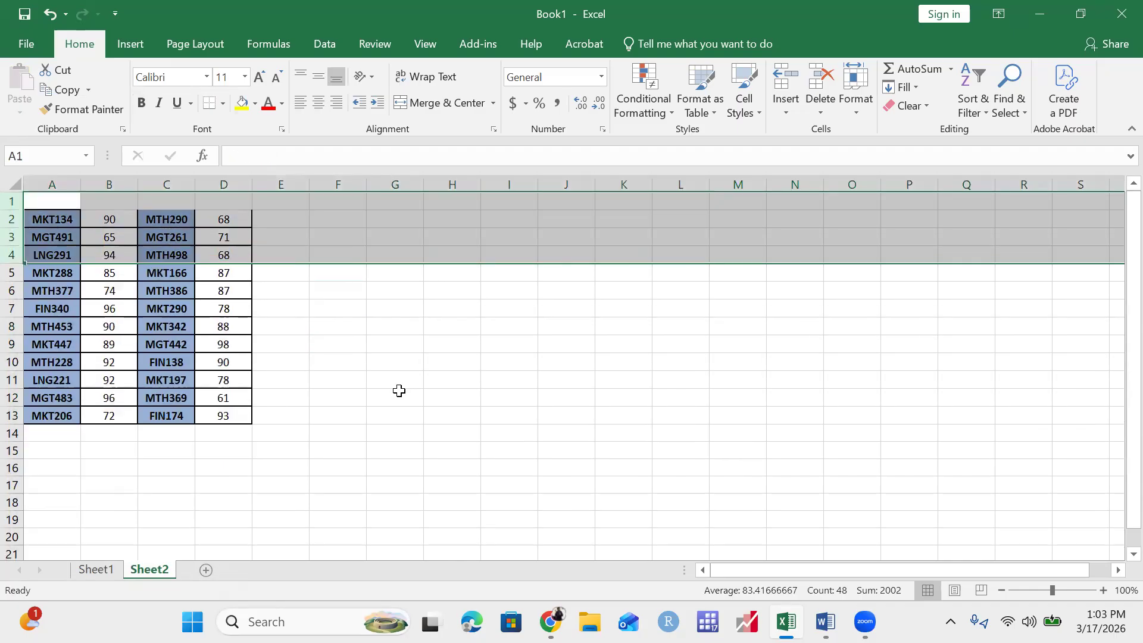
{"action": "left_click", "coordinate": [399, 390]}
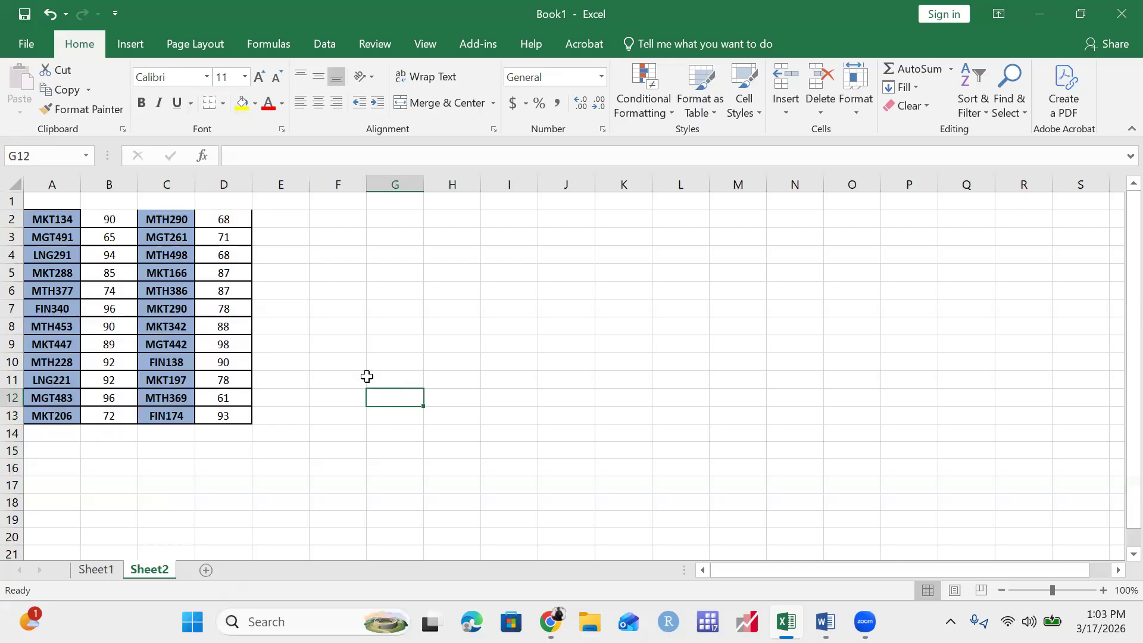
Move the second set of courses and marks from C2:D13 below the first set, starting at A14.
{"action": "left_click_drag", "start_coordinate": [171, 218], "coordinate": [218, 406]}
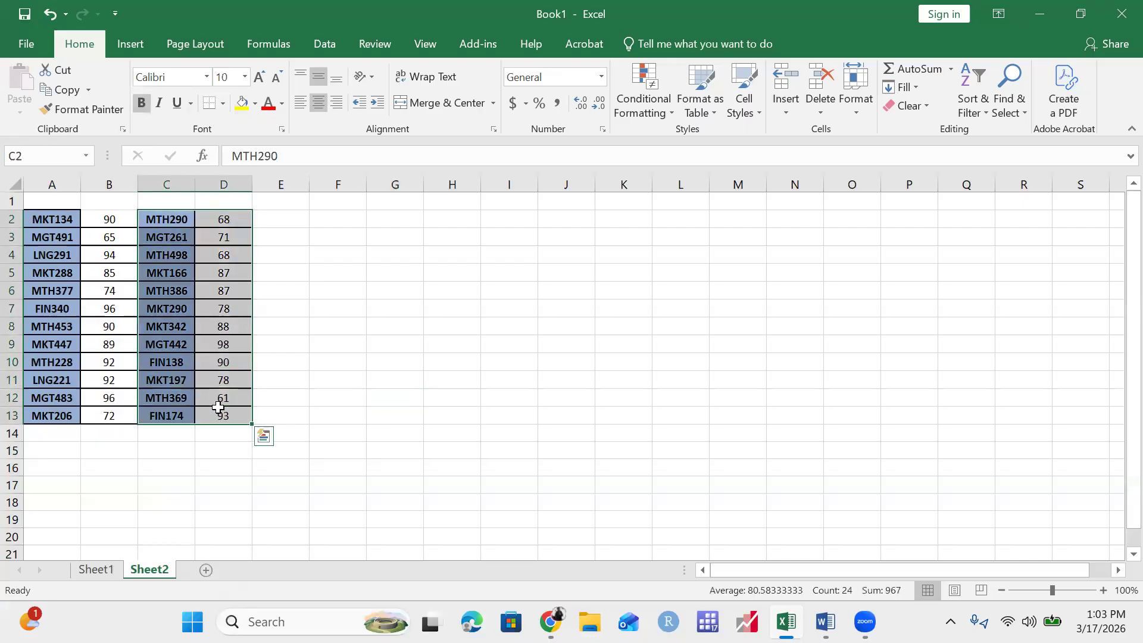
{"action": "key", "text": "ctrl+c"}
{"action": "left_click", "coordinate": [54, 437]}
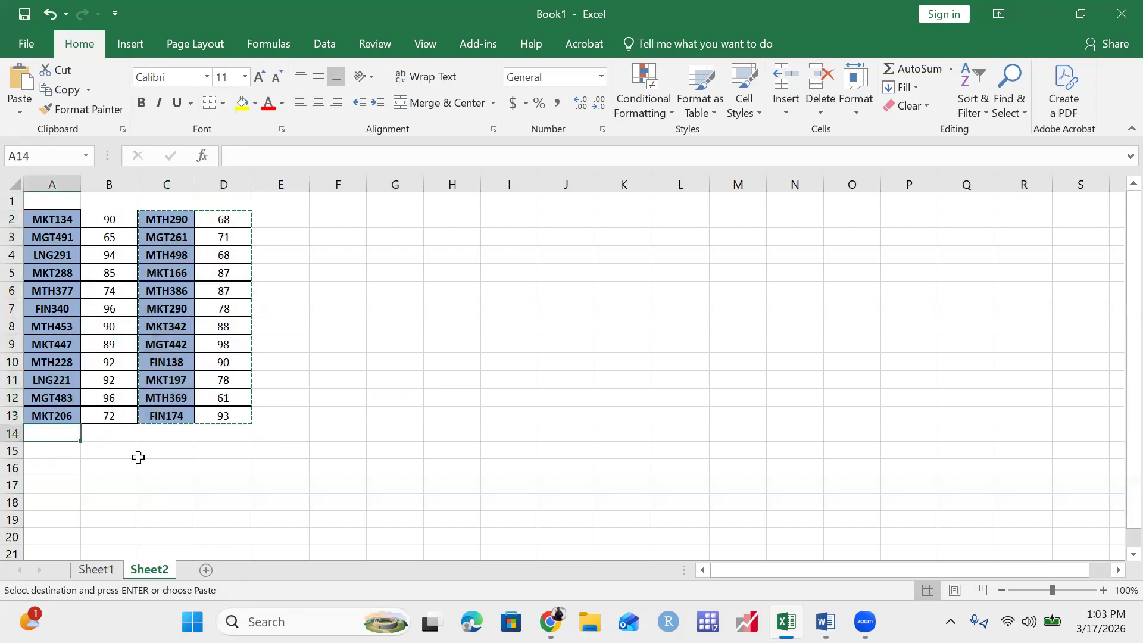
{"action": "key", "text": "ctrl+v"}
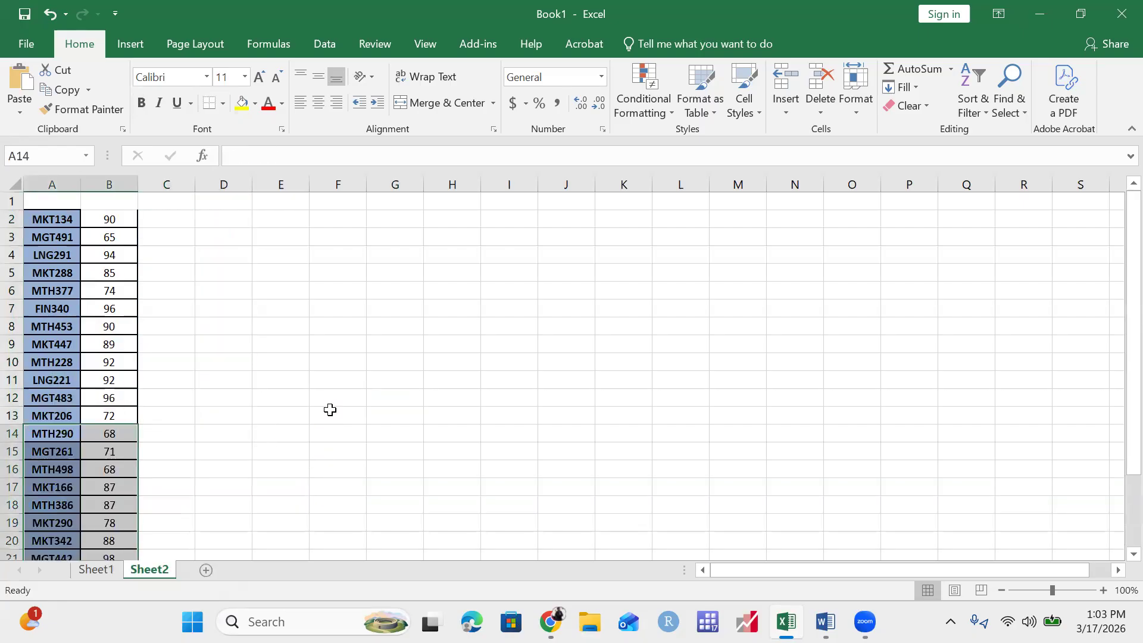
{"action": "left_click", "coordinate": [326, 379]}
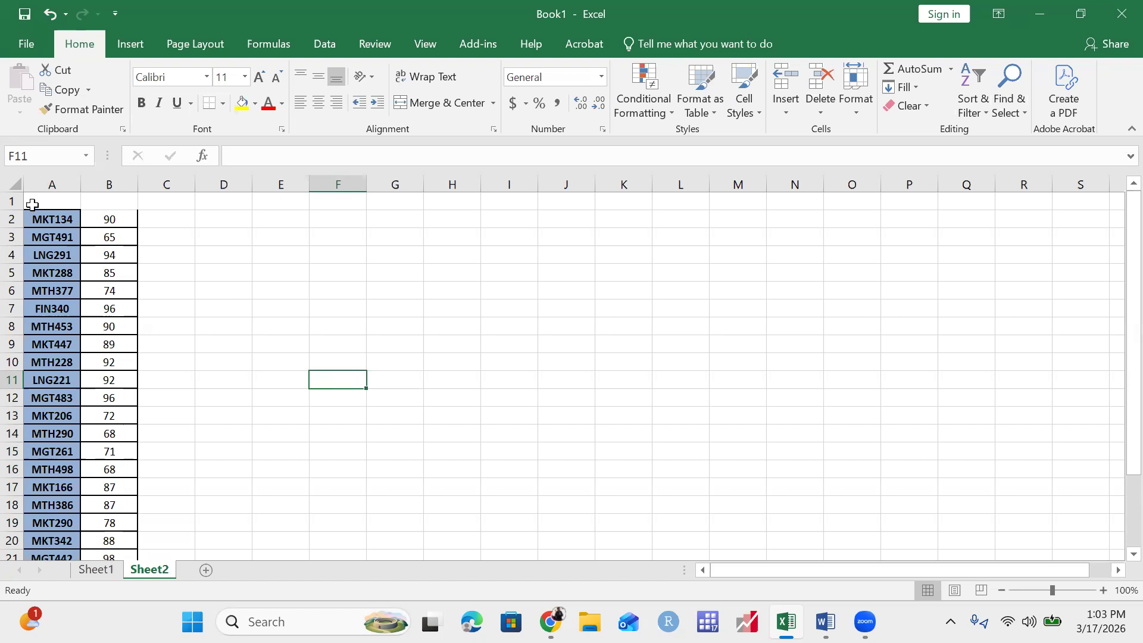
Enter the column headings "Course Code" in A1 and "Marks" in B1.
{"action": "left_click", "coordinate": [52, 202]}
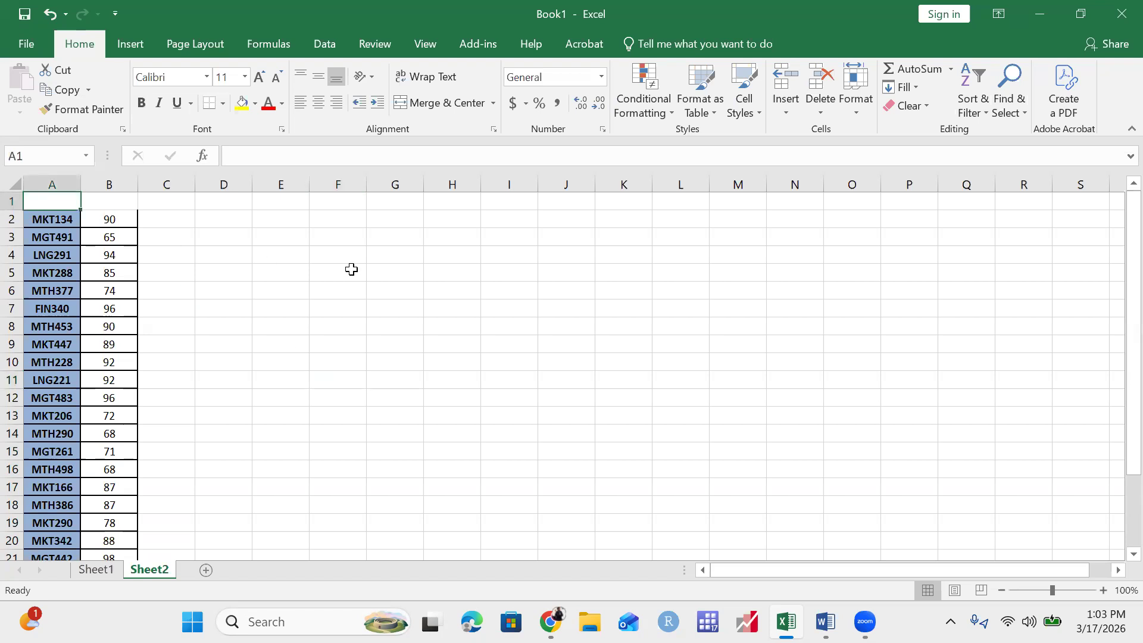
{"action": "type", "text": "Course"}
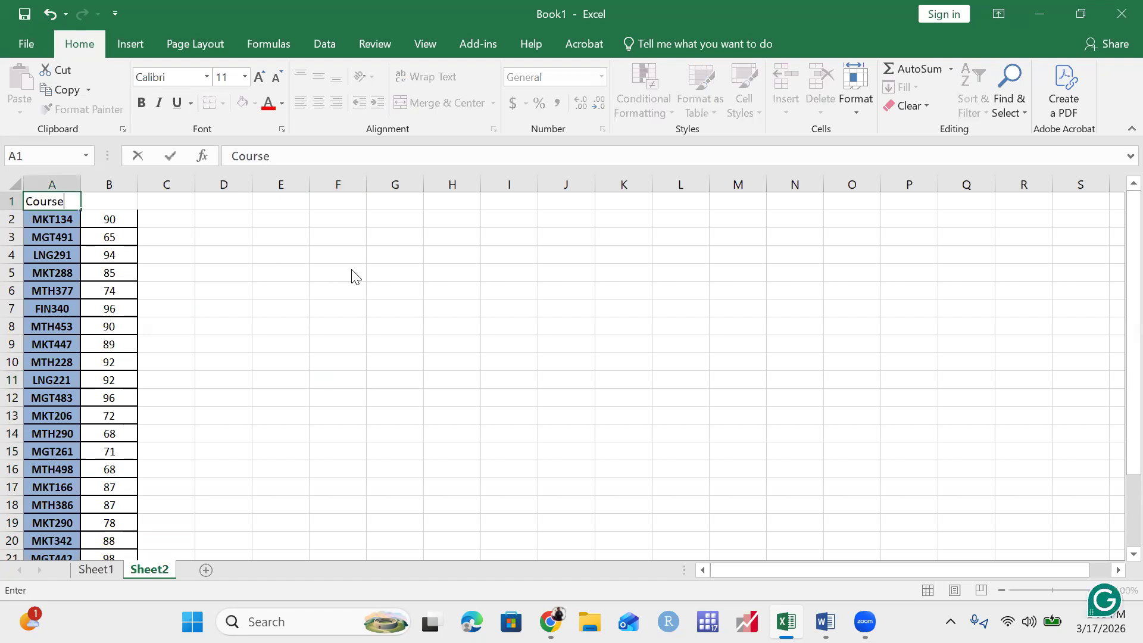
{"action": "type", "text": " Cou"}
{"action": "key", "text": "BackSpace"}
{"action": "type", "text": "s"}
{"action": "key", "text": "BackSpace"}
{"action": "type", "text": "de"}
{"action": "key", "text": "Return"}
{"action": "key", "text": "Up"}
{"action": "key", "text": "Right"}
{"action": "type", "text": "Marks"}
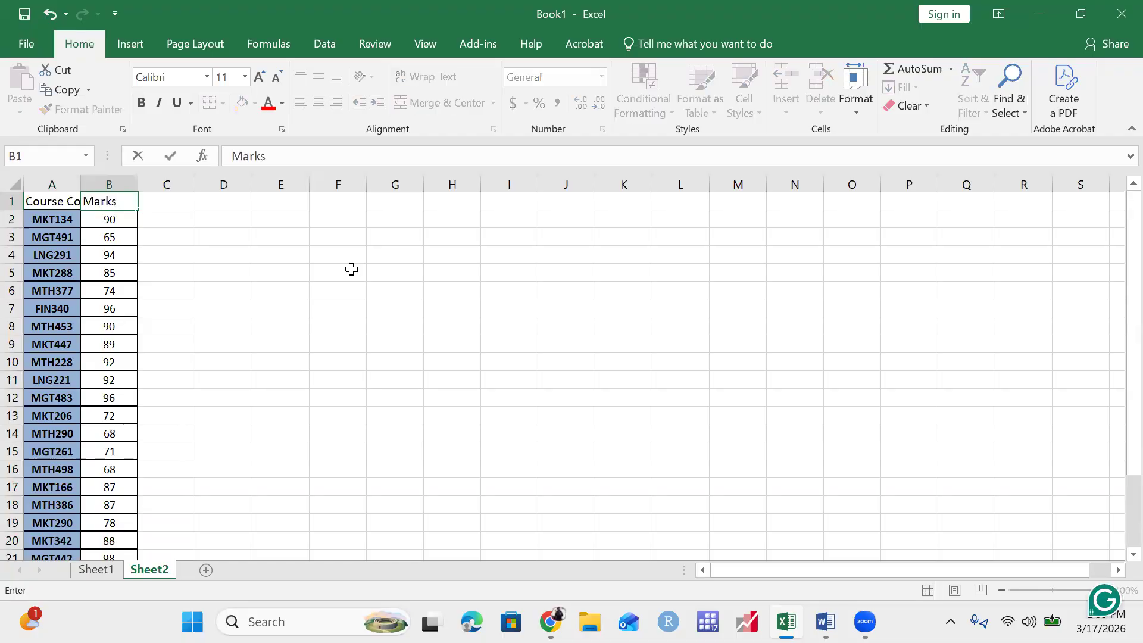
{"action": "key", "text": "Return"}
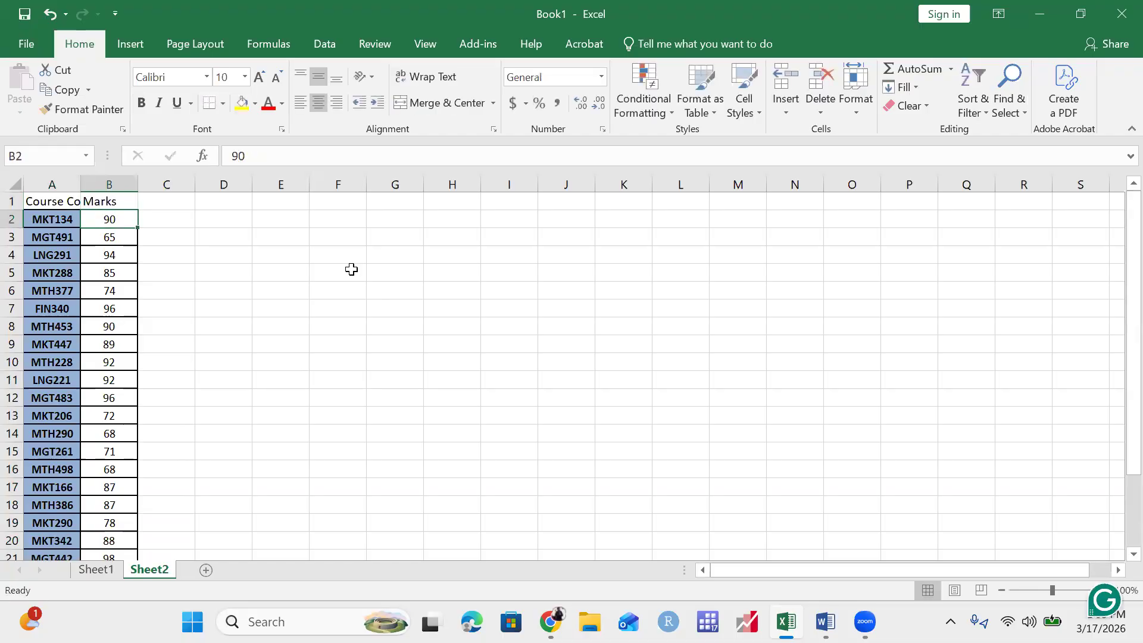
Autofit the width of column A and make the heading row 1 bold.
{"action": "double_click", "coordinate": [80, 179]}
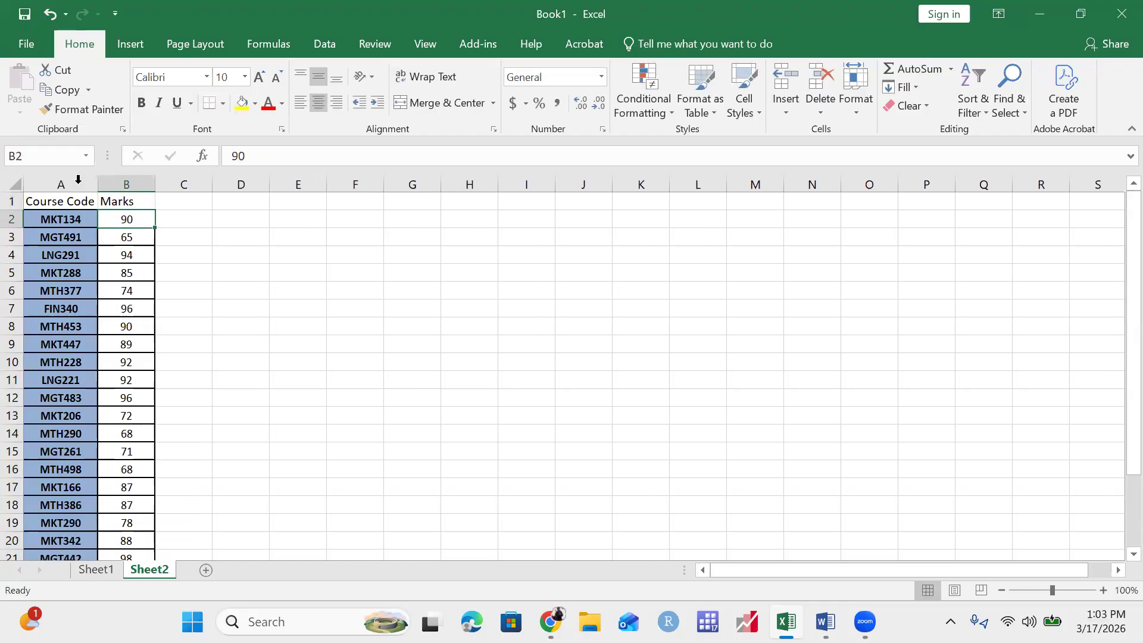
{"action": "left_click", "coordinate": [11, 202]}
{"action": "key", "text": "ctrl+b"}
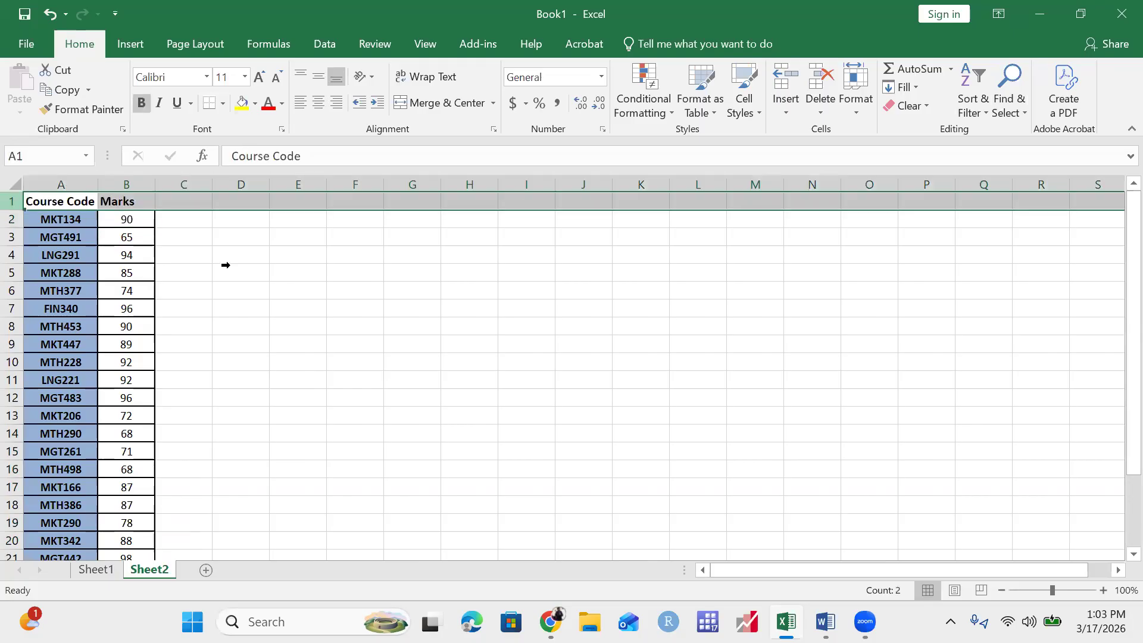
{"action": "left_click", "coordinate": [328, 331]}
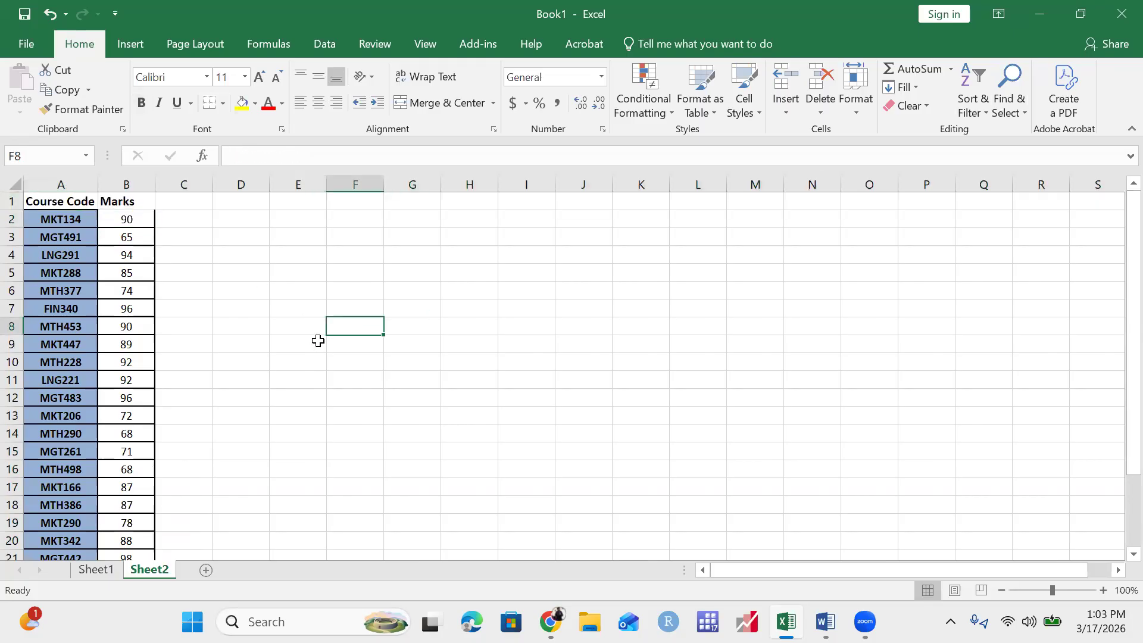
Copy the Marks, Grade and GPA schedule table from the Word document and paste it at cell O1 of the Excel sheet.
{"action": "key", "text": "alt+Tab"}
{"action": "scroll", "coordinate": [497, 365], "scroll_direction": "down", "scroll_amount": 3}
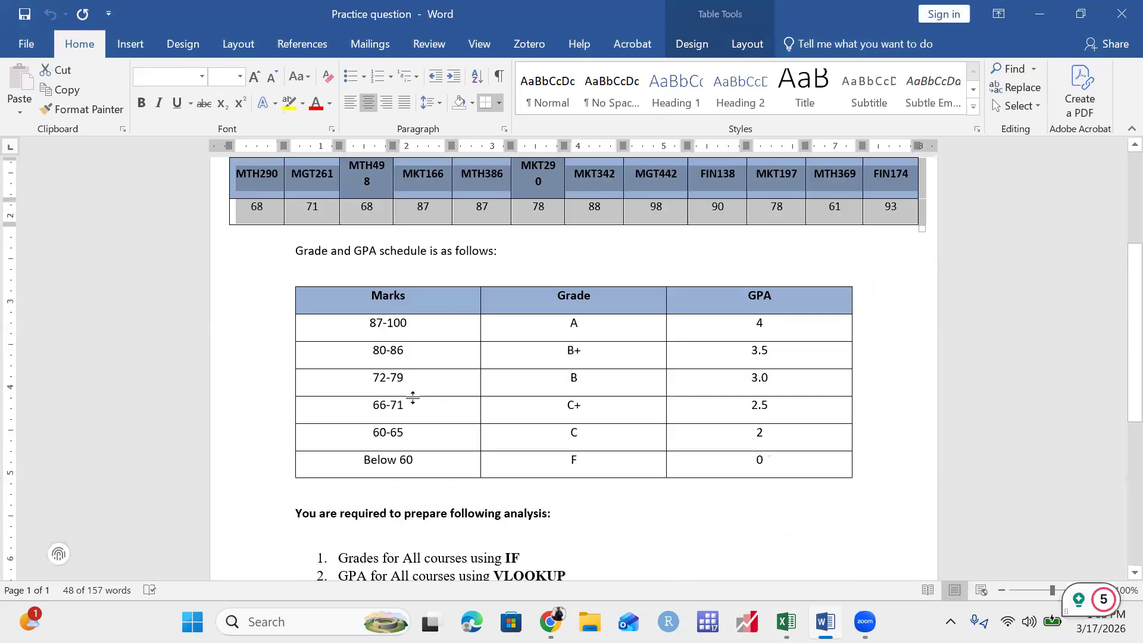
{"action": "left_click", "coordinate": [398, 377]}
{"action": "left_click", "coordinate": [288, 283]}
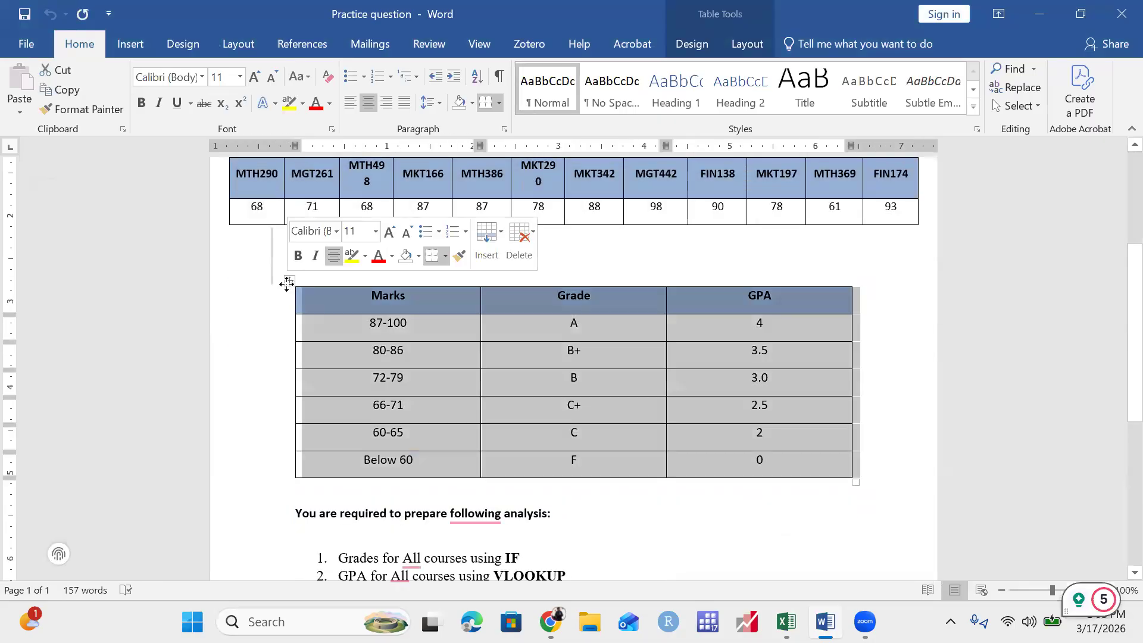
{"action": "key", "text": "ctrl+c"}
{"action": "key", "text": "alt+Tab"}
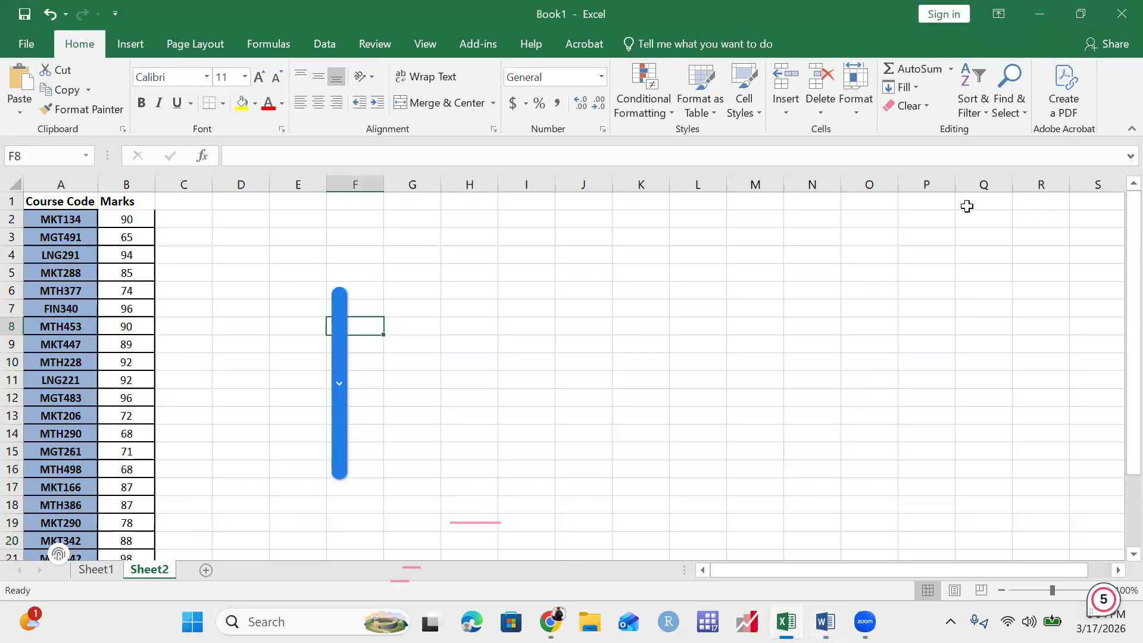
{"action": "left_click", "coordinate": [867, 205]}
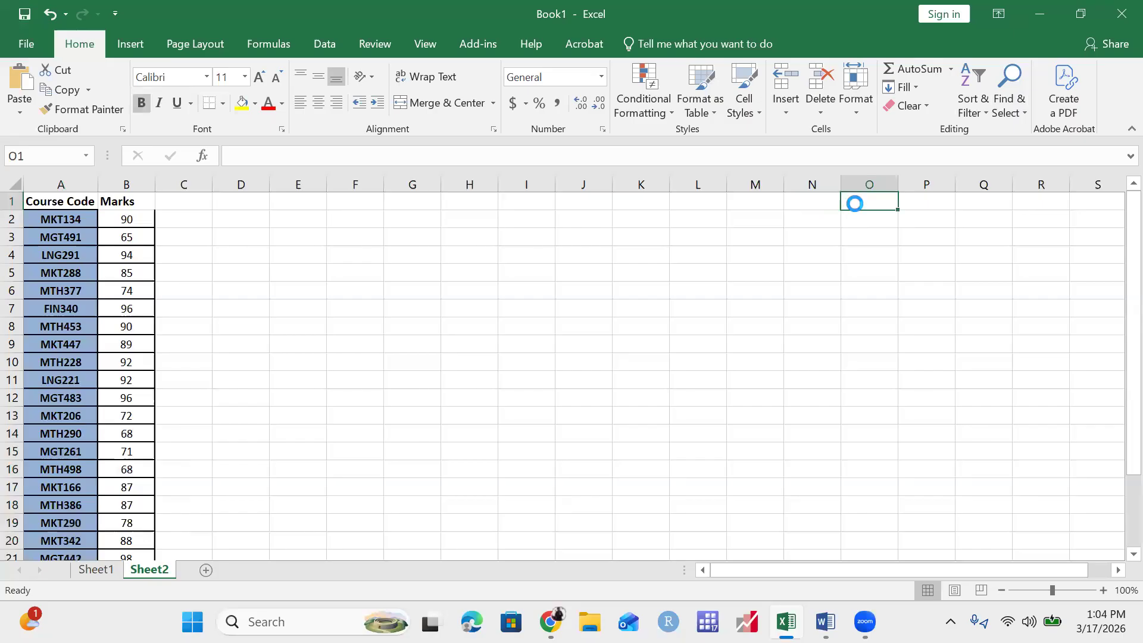
{"action": "key", "text": "ctrl+v"}
Move the grade schedule table from O1:Q7 three columns over so that it starts at L1.
{"action": "left_click_drag", "start_coordinate": [967, 318], "coordinate": [887, 308]}
{"action": "left_click", "coordinate": [1104, 590]}
{"action": "left_click", "coordinate": [1103, 590]}
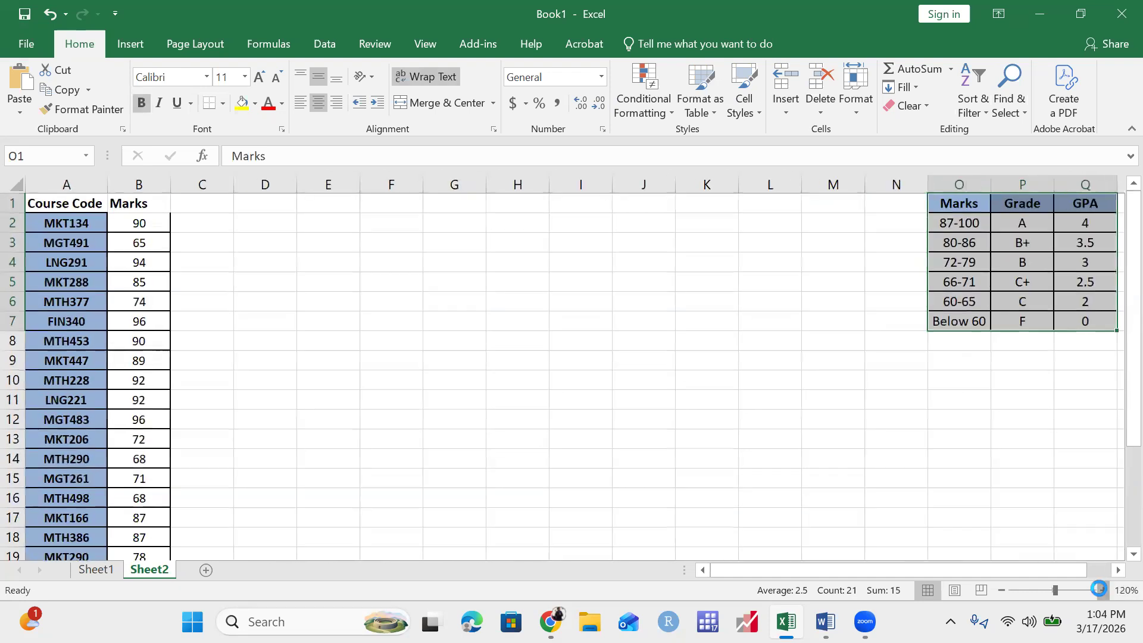
{"action": "left_click", "coordinate": [1103, 590]}
{"action": "left_click_drag", "start_coordinate": [1071, 570], "coordinate": [933, 574]}
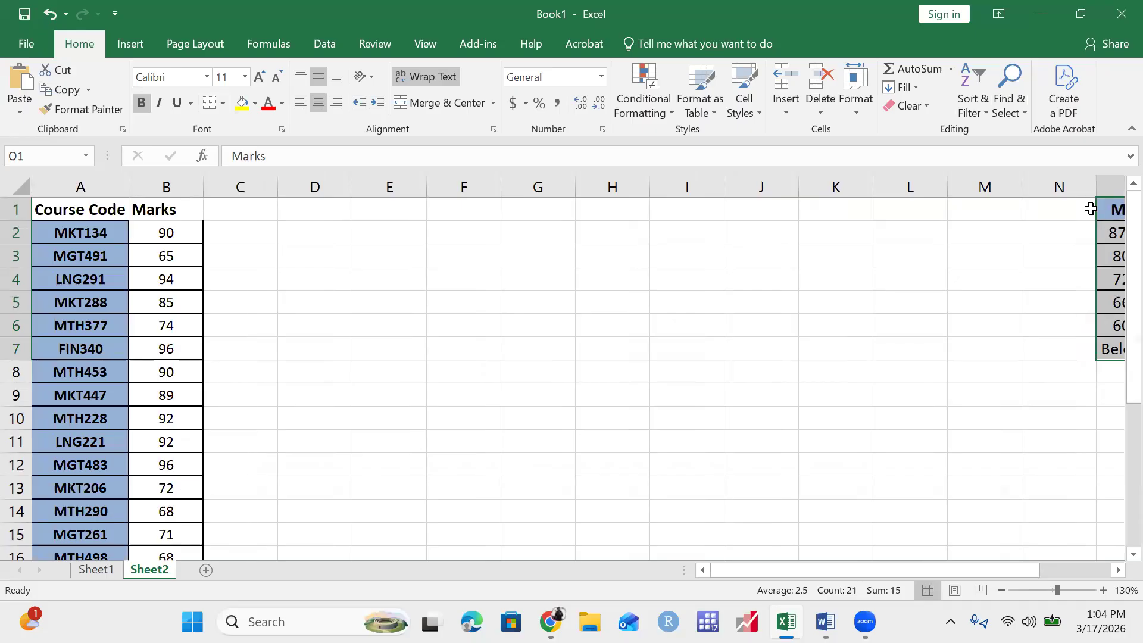
{"action": "left_click", "coordinate": [1091, 209]}
{"action": "left_click", "coordinate": [1113, 209]}
{"action": "left_click_drag", "start_coordinate": [1079, 352], "coordinate": [1079, 351]}
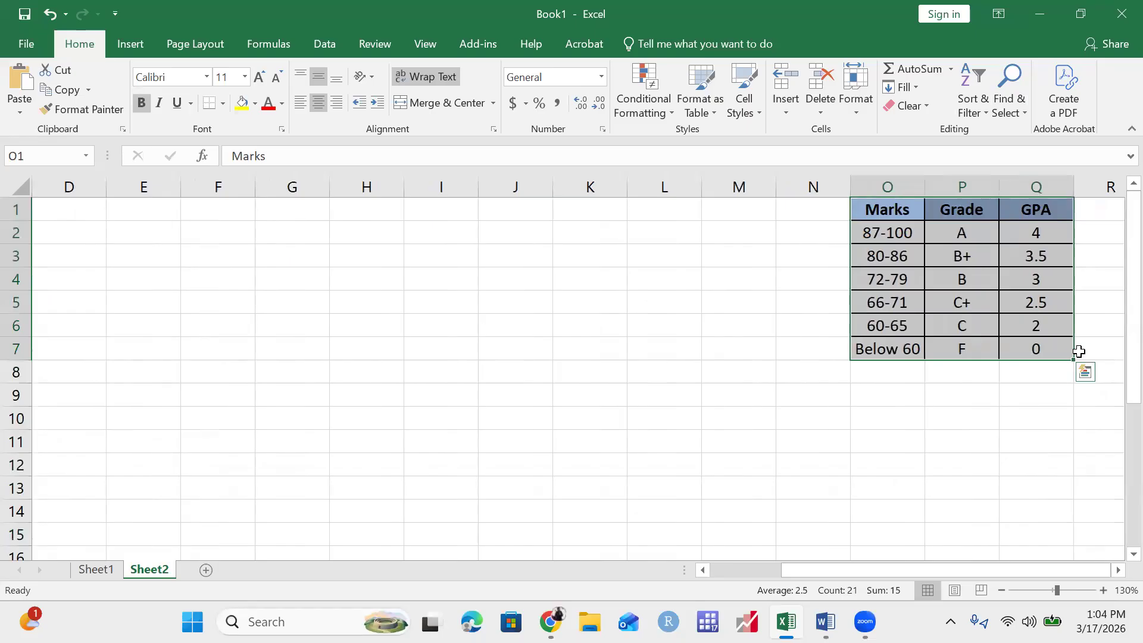
{"action": "key", "text": "ctrl+x"}
{"action": "key", "text": "Left"}
{"action": "key", "text": "Left"}
{"action": "key", "text": "Left"}
{"action": "key", "text": "Return"}
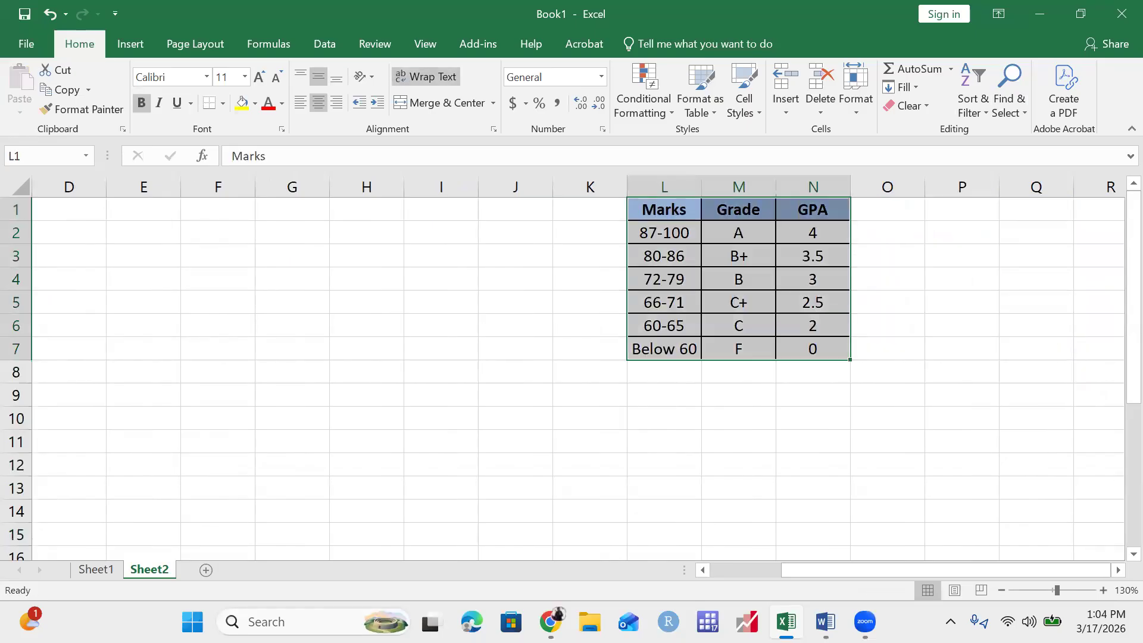
Read the list of required analyses in the Word practice question and return to the Excel sheet.
{"action": "left_click_drag", "start_coordinate": [1079, 569], "coordinate": [936, 579]}
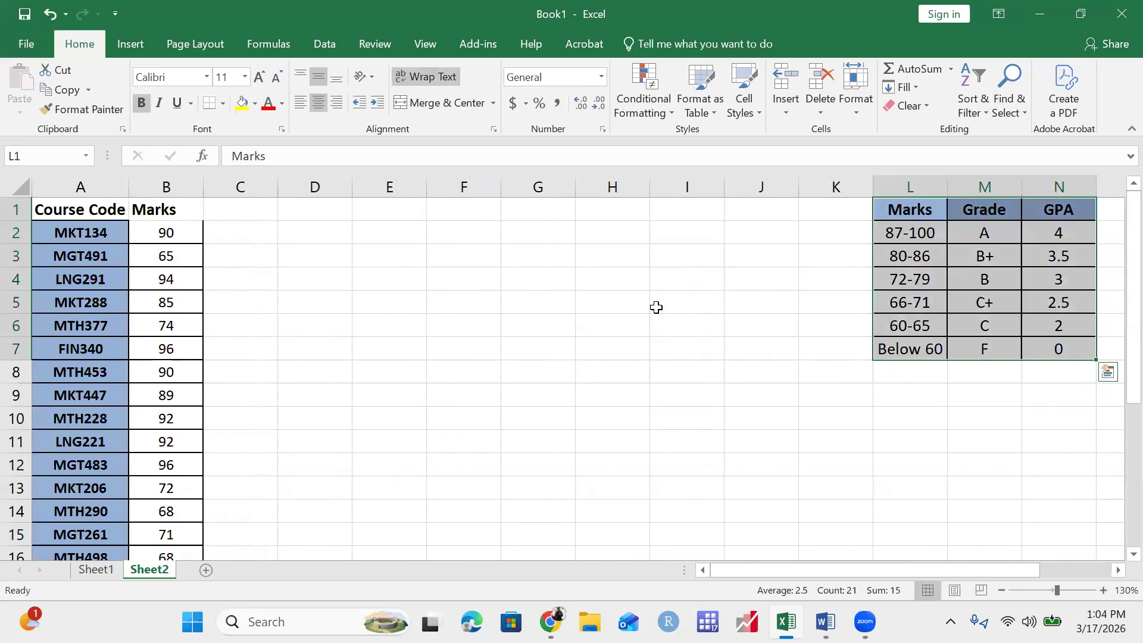
{"action": "left_click", "coordinate": [685, 305]}
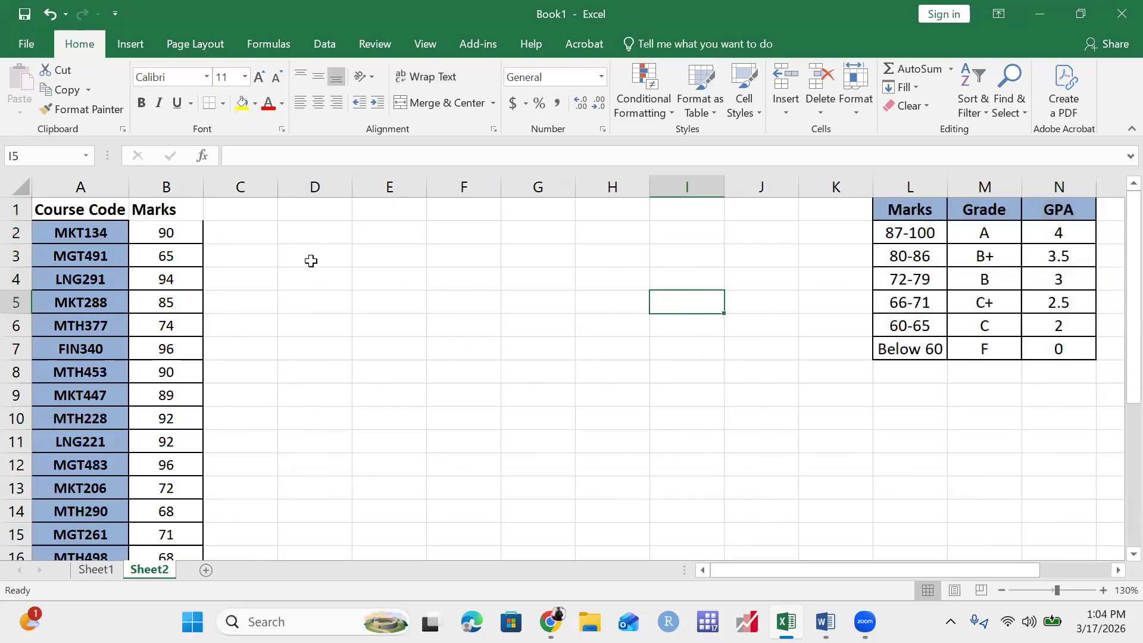
{"action": "key", "text": "alt+Tab"}
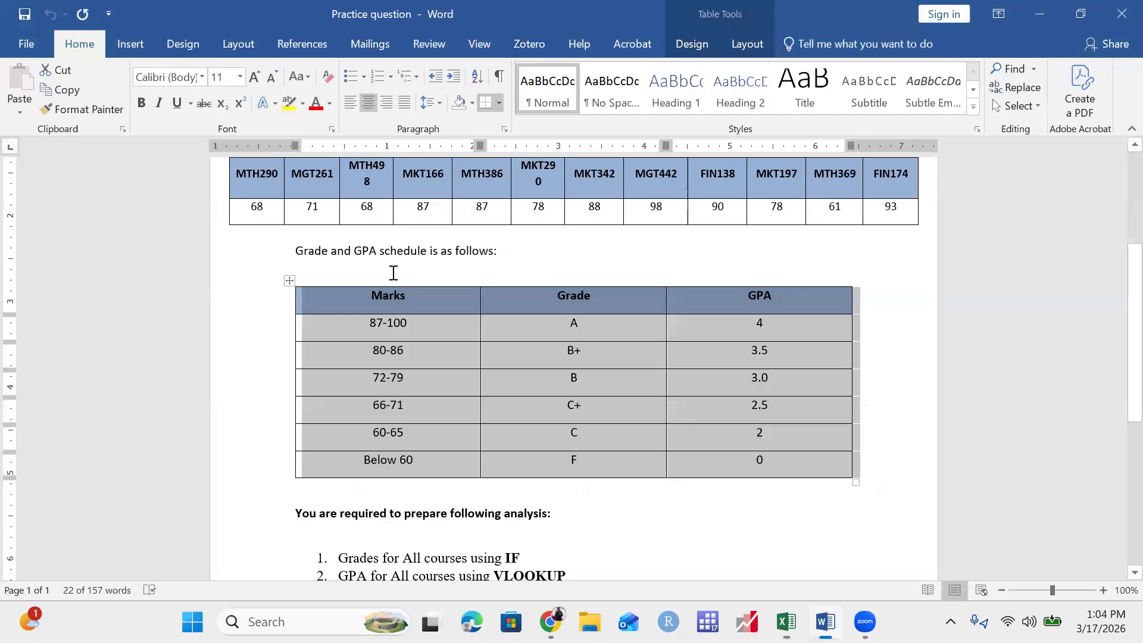
{"action": "scroll", "coordinate": [415, 261], "scroll_direction": "down", "scroll_amount": 3}
{"action": "scroll", "coordinate": [414, 261], "scroll_direction": "down", "scroll_amount": 3}
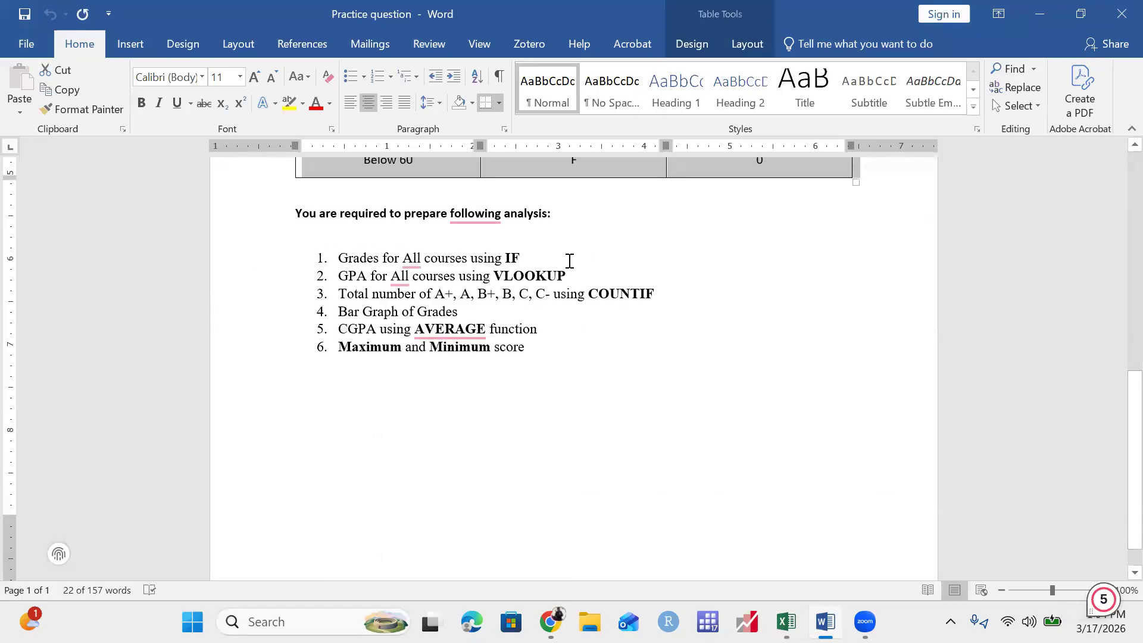
{"action": "key", "text": "alt+Tab"}
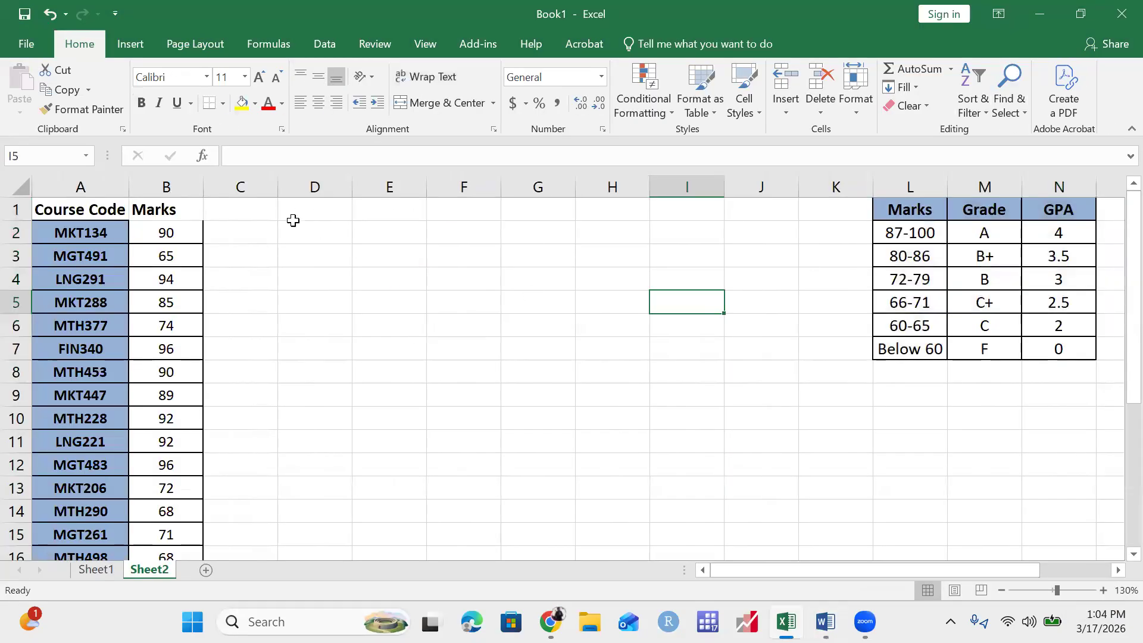
{"action": "key", "text": "alt+Tab"}
{"action": "key", "text": "alt+Tab"}
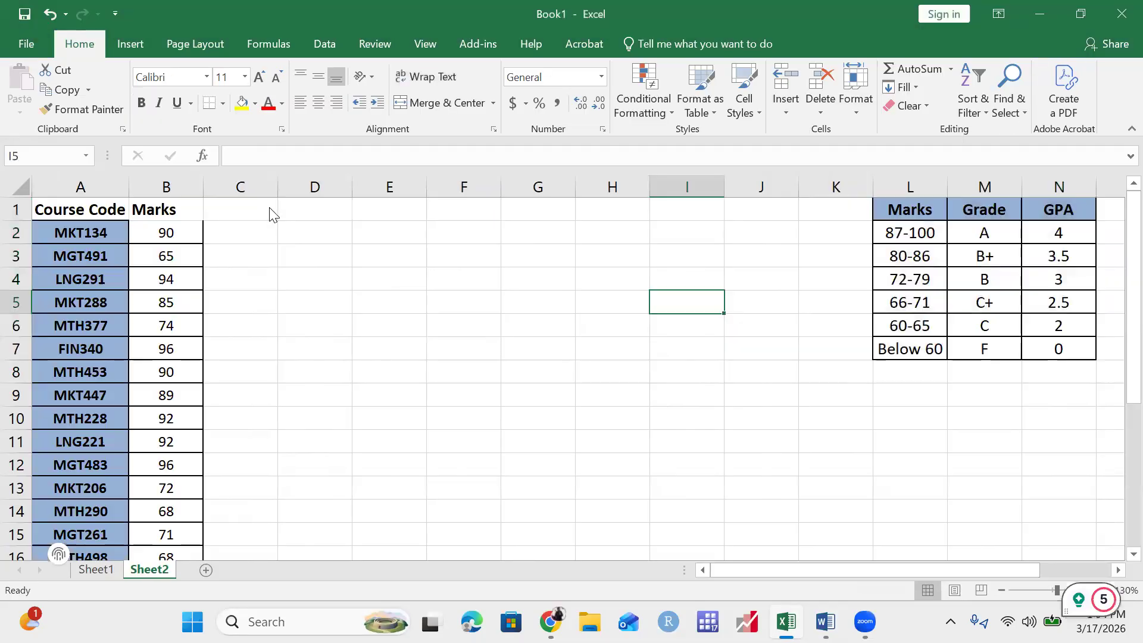
Enter the column heading "Grades" in C1 and begin a formula in C2.
{"action": "left_click", "coordinate": [237, 213]}
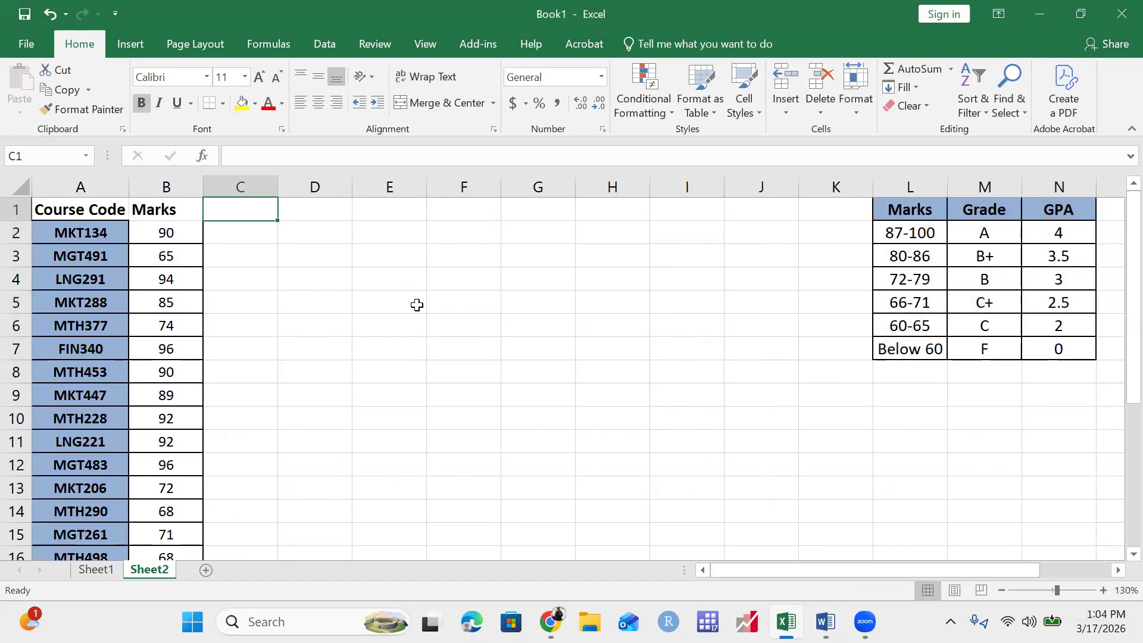
{"action": "type", "text": "=IF("}
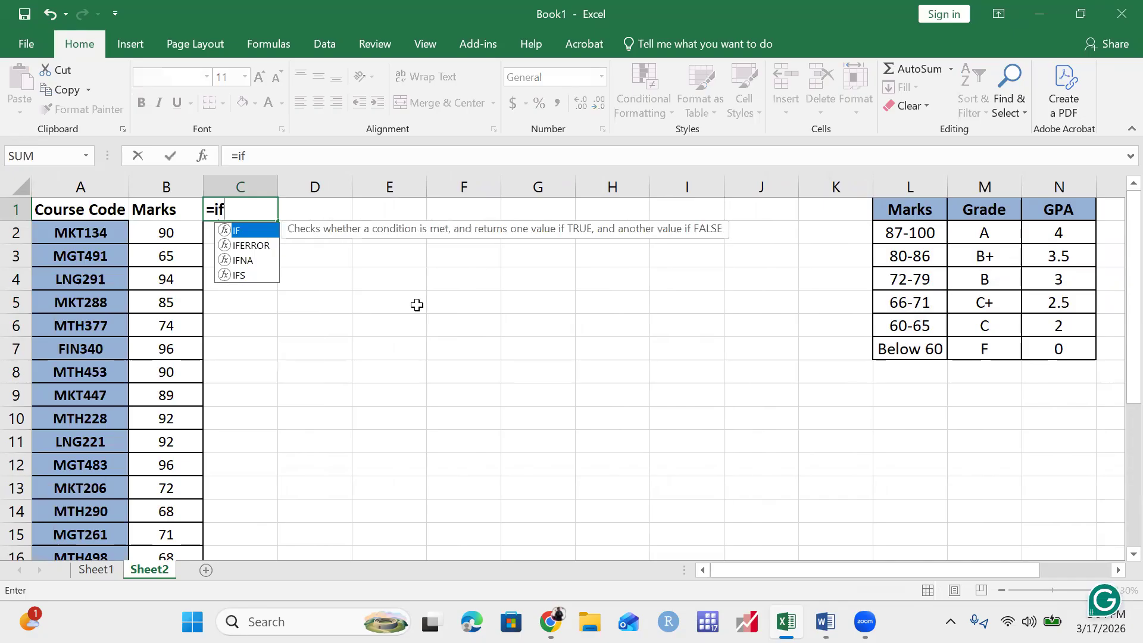
{"action": "key", "text": "Escape"}
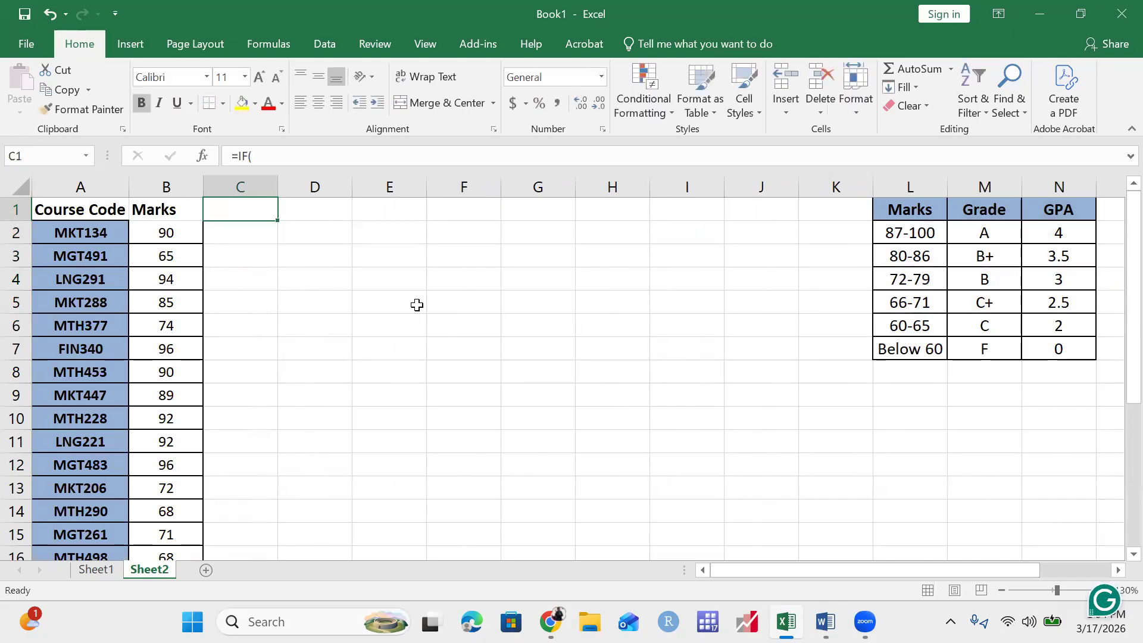
{"action": "type", "text": "Grades"}
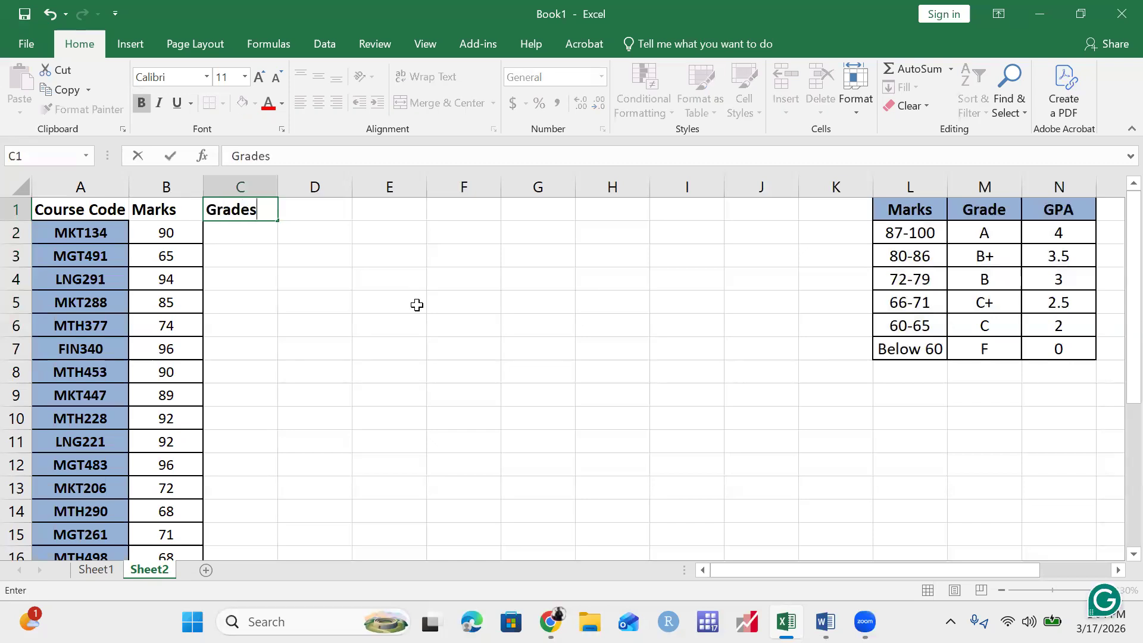
{"action": "key", "text": "Return"}
{"action": "type", "text": "="}
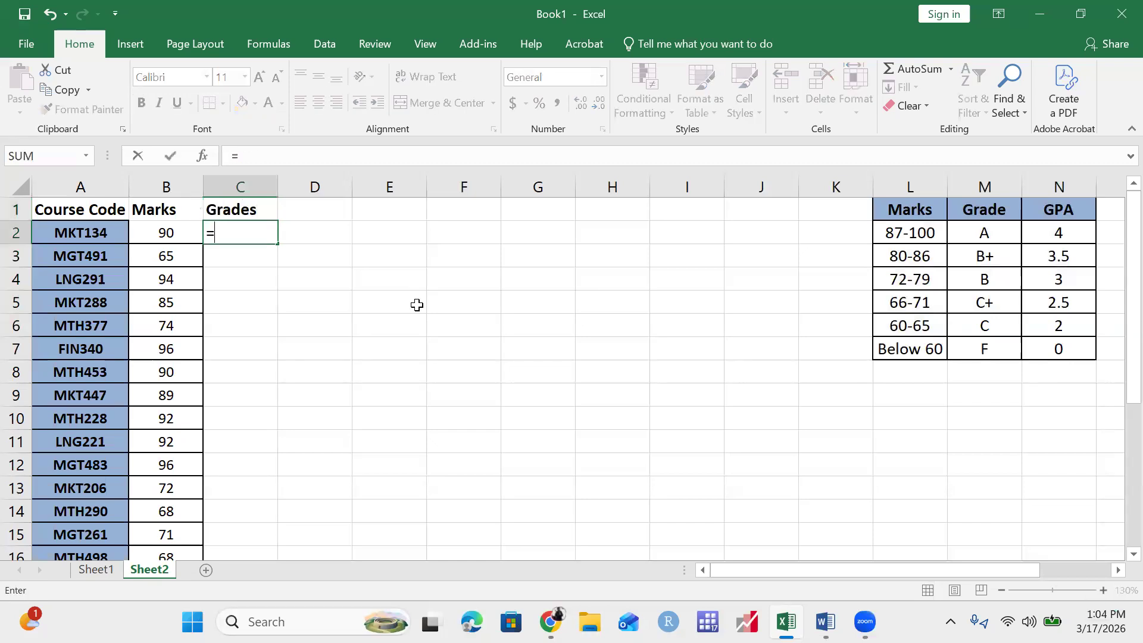
{"action": "type", "text": "f"}
{"action": "key", "text": "Tab"}
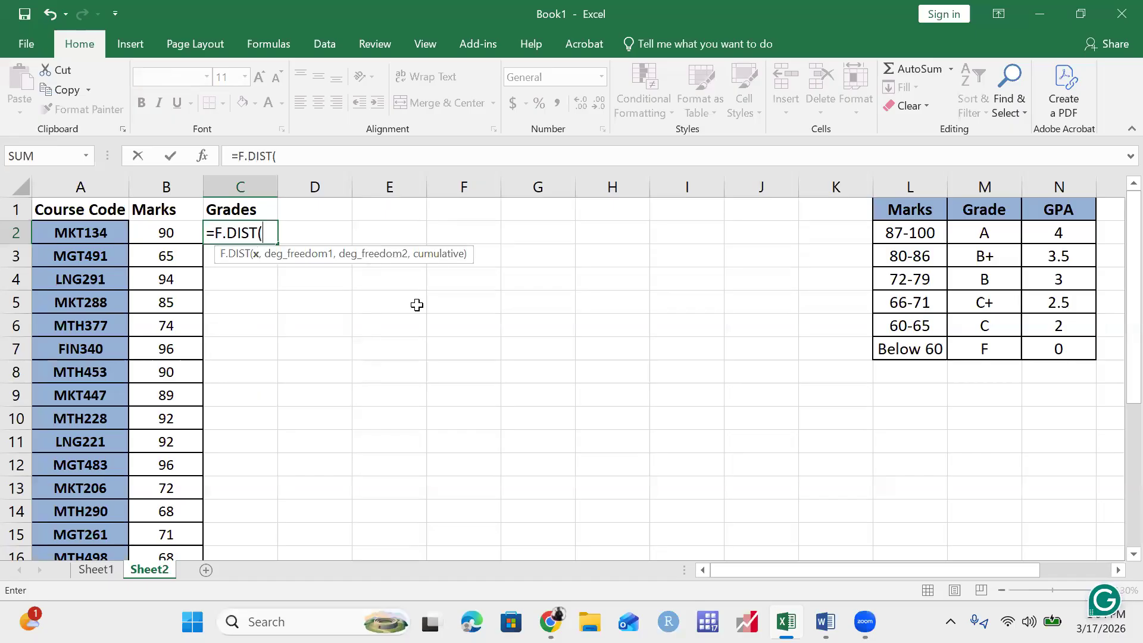
{"action": "key", "text": "BackSpace"}
{"action": "key", "text": "BackSpace"}
{"action": "key", "text": "BackSpace"}
{"action": "key", "text": "BackSpace"}
{"action": "key", "text": "BackSpace"}
{"action": "key", "text": "BackSpace"}
{"action": "key", "text": "BackSpace"}
Start a nested IF in C2 that gives "A" for B2>=87 and "B+" for B2>=80.
{"action": "type", "text": "if"}
{"action": "key", "text": "Tab"}
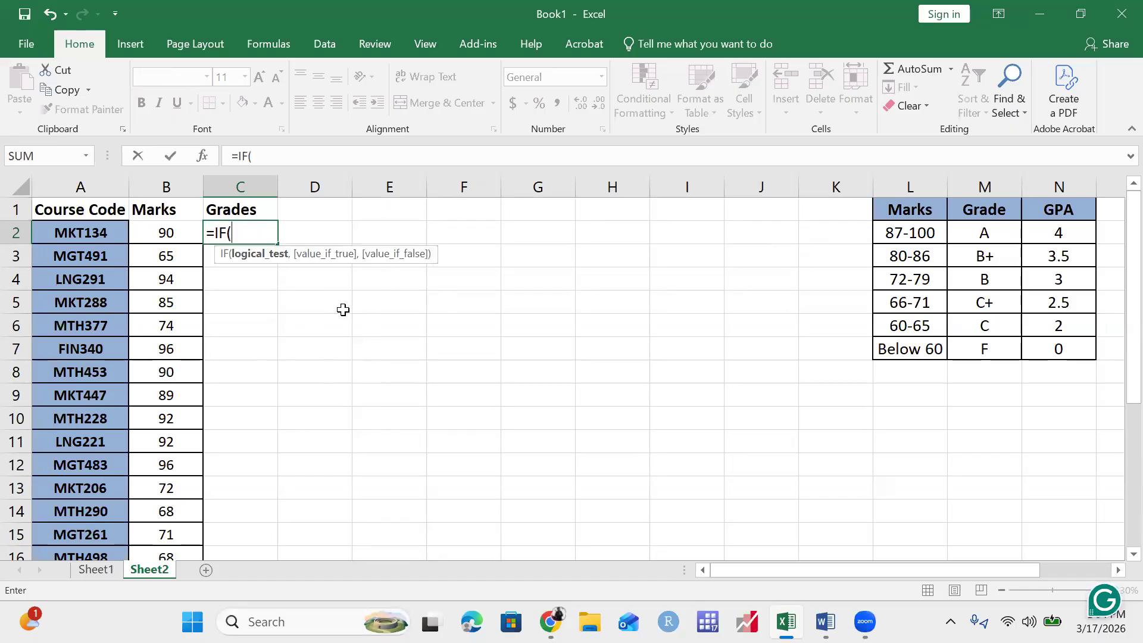
{"action": "left_click", "coordinate": [149, 236]}
{"action": "type", "text": ">=87"}
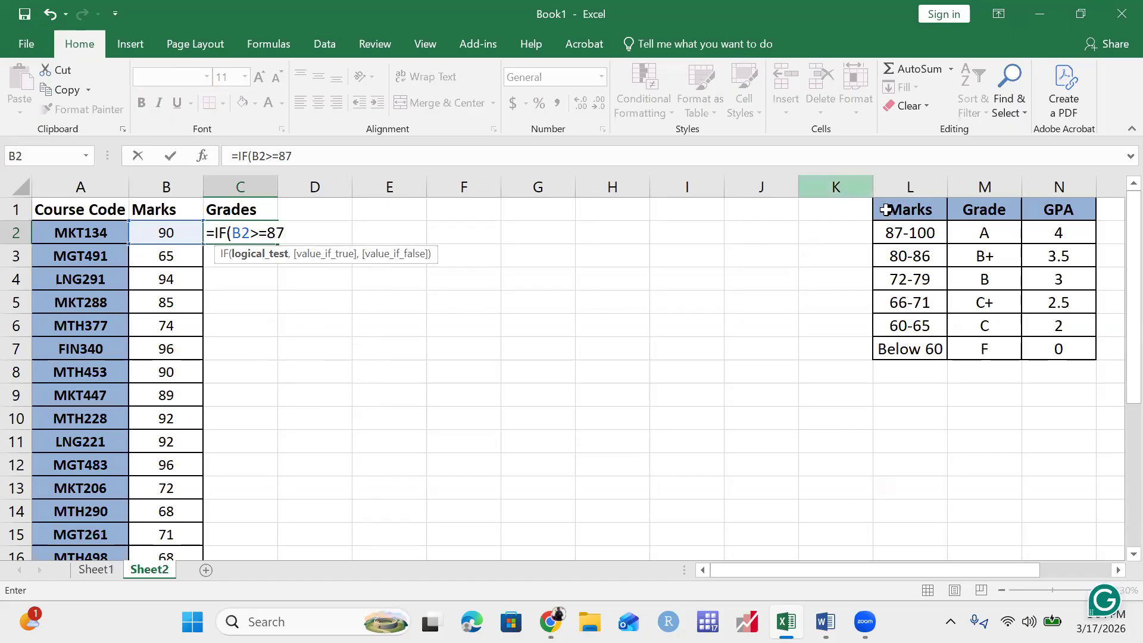
{"action": "type", "text": ","}
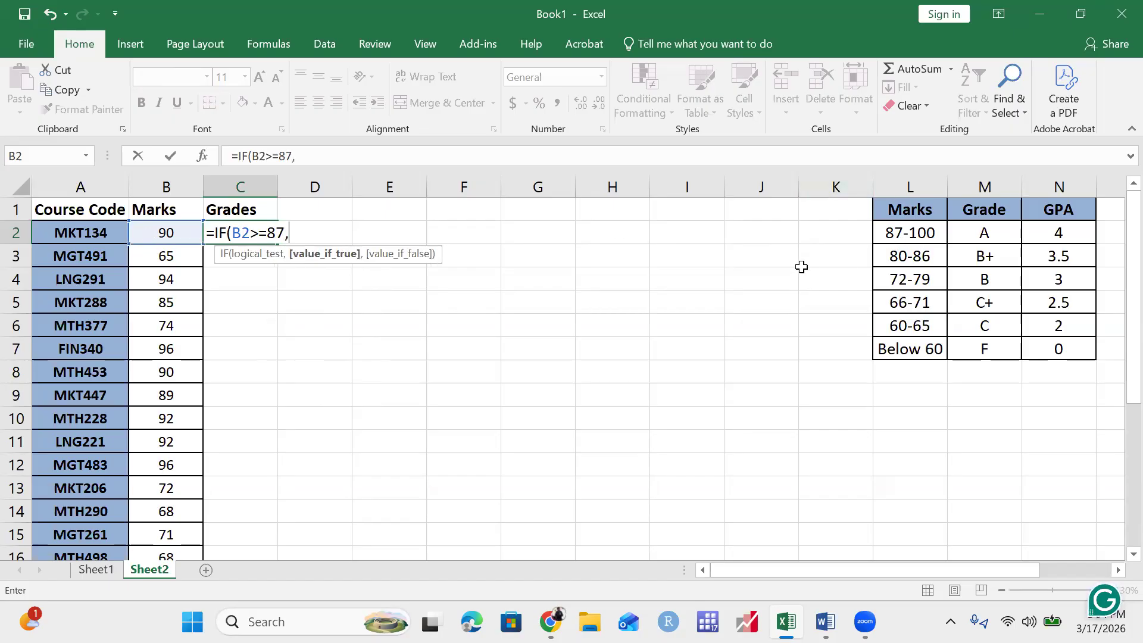
{"action": "type", "text": "\"A\",IF("}
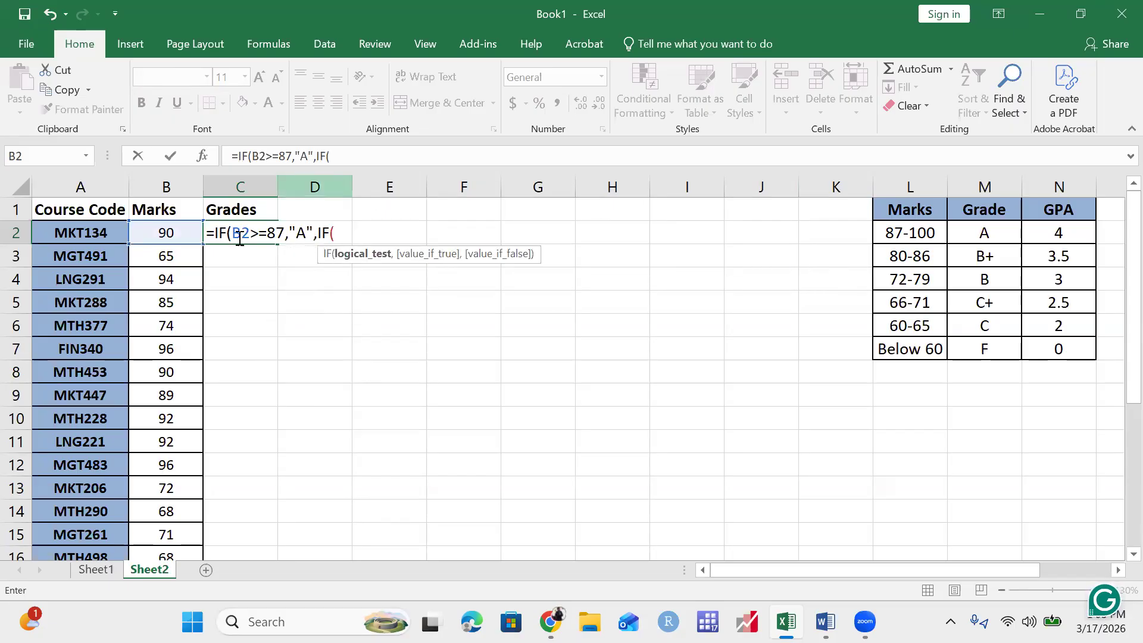
{"action": "left_click", "coordinate": [168, 234]}
{"action": "type", "text": ">="}
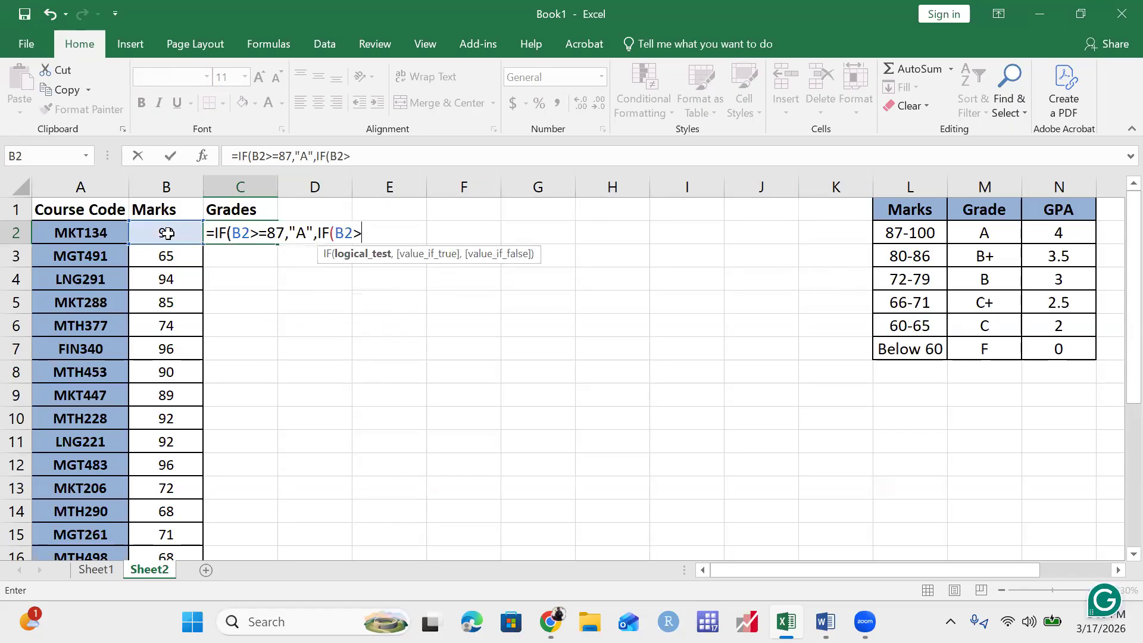
{"action": "type", "text": "80,\"B+\""}
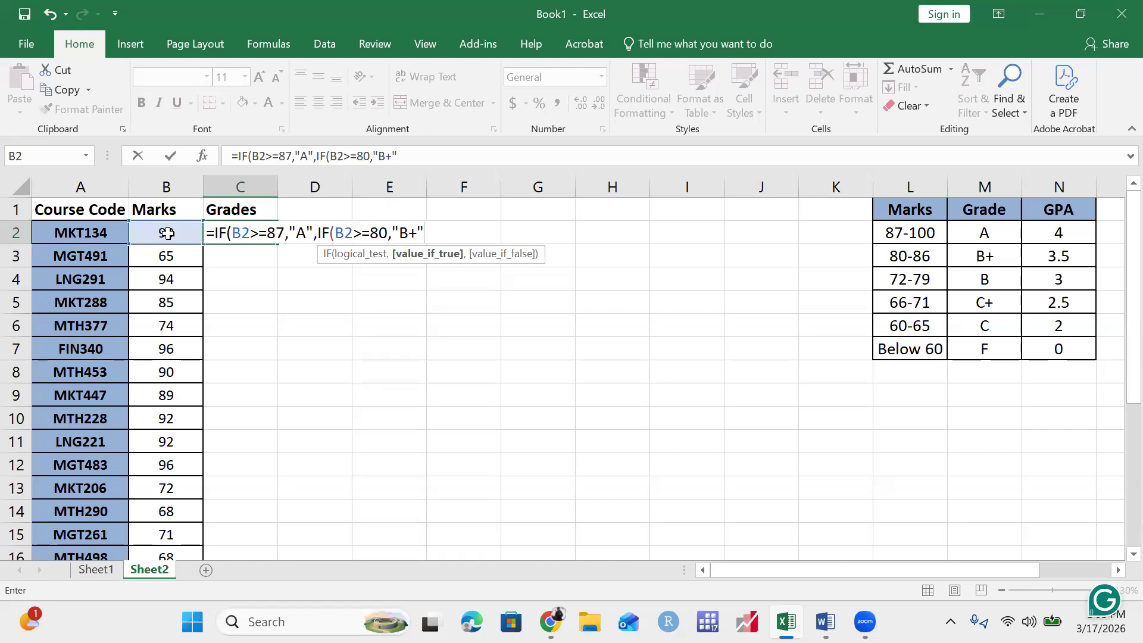
Extend the C2 formula with nested IFs giving "B" for B2>=72 and "C+" for B2>=66.
{"action": "type", "text": ",IF("}
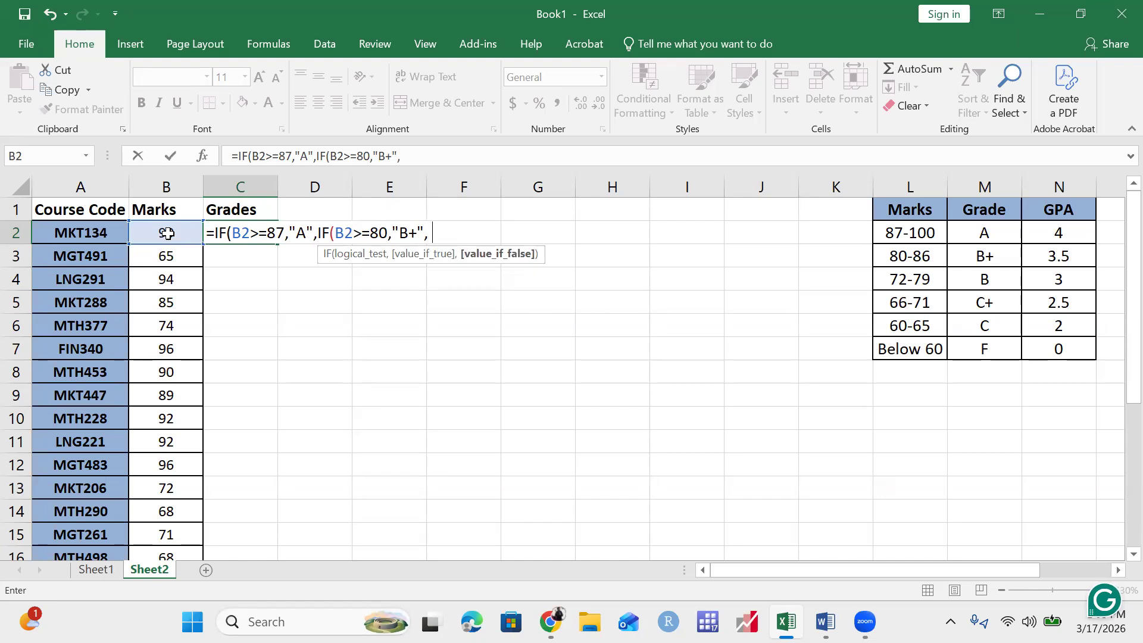
{"action": "left_click", "coordinate": [167, 233]}
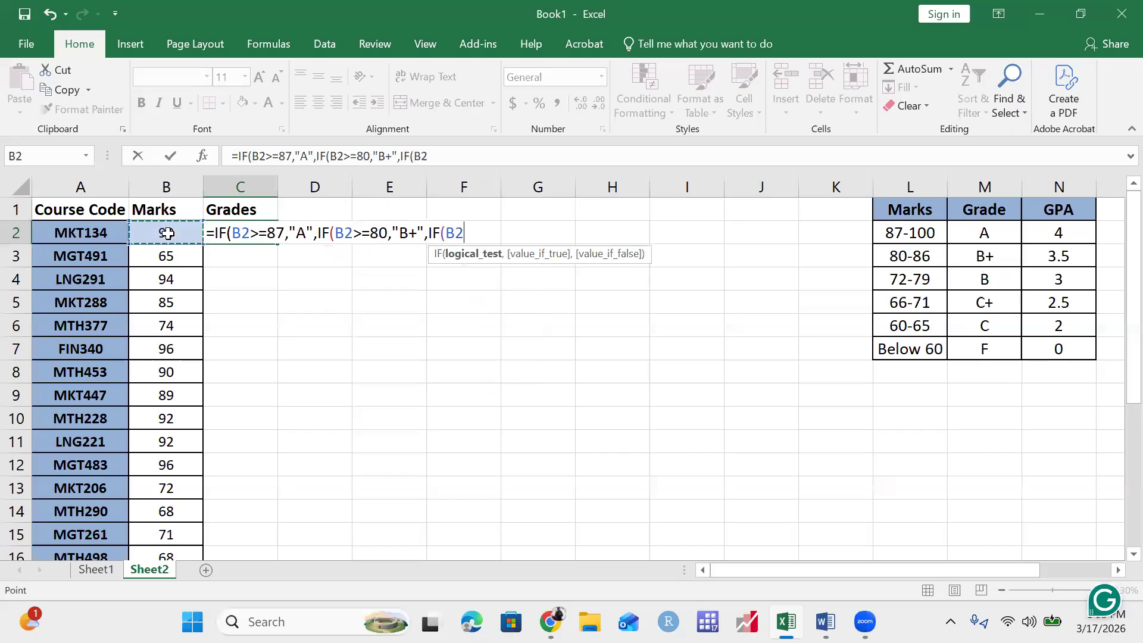
{"action": "type", "text": ">=72,"}
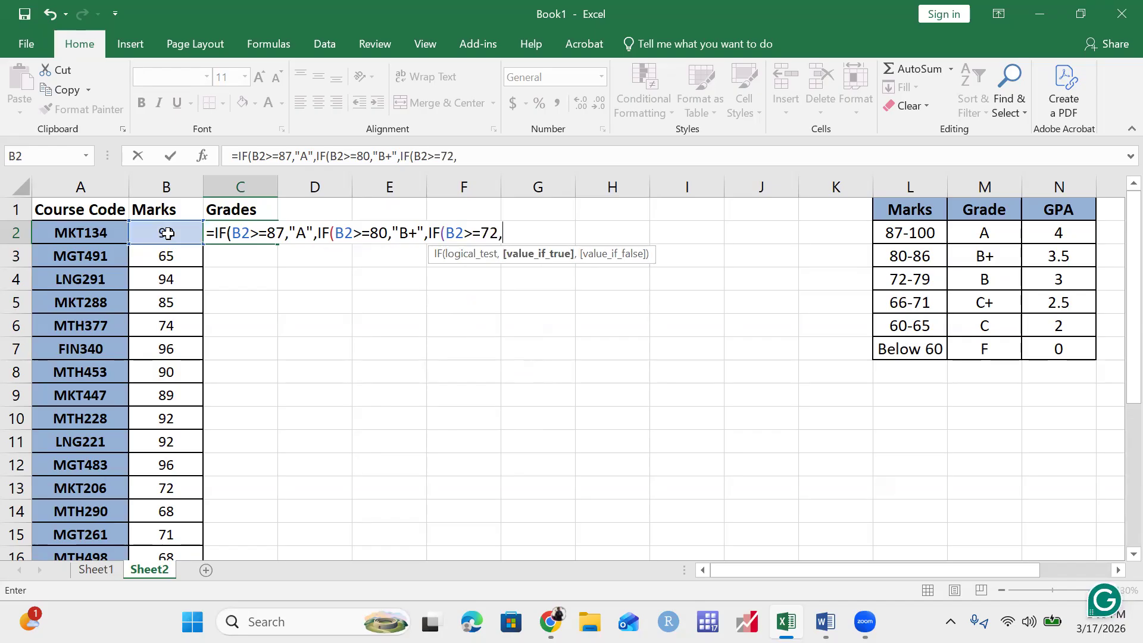
{"action": "type", "text": "\"B\",IF("}
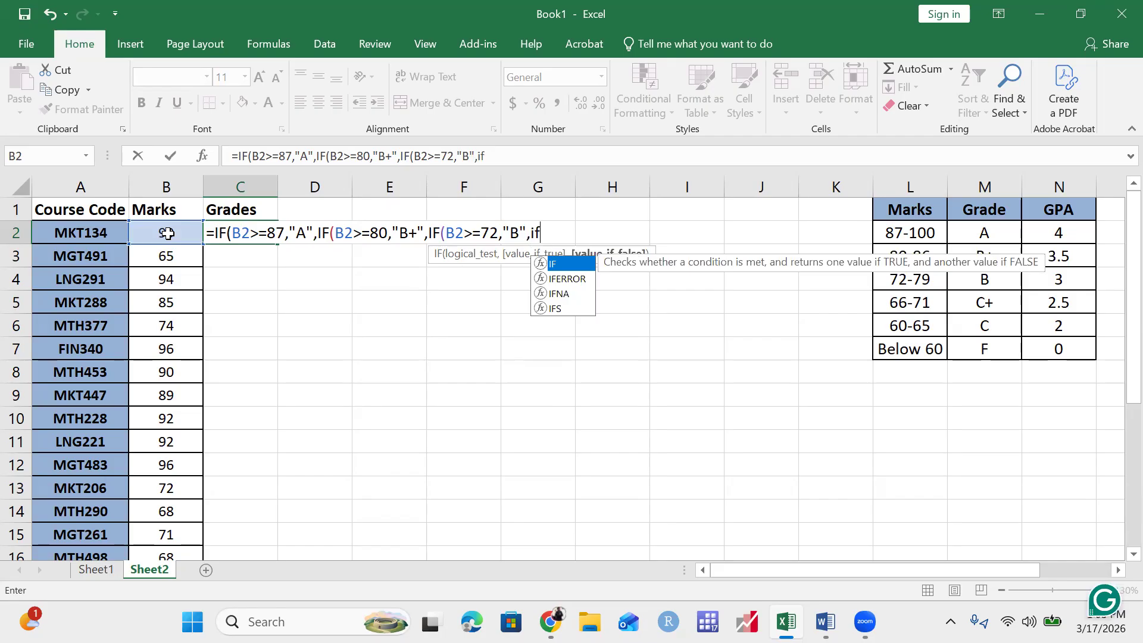
{"action": "left_click", "coordinate": [167, 233]}
{"action": "type", "text": ">=66"}
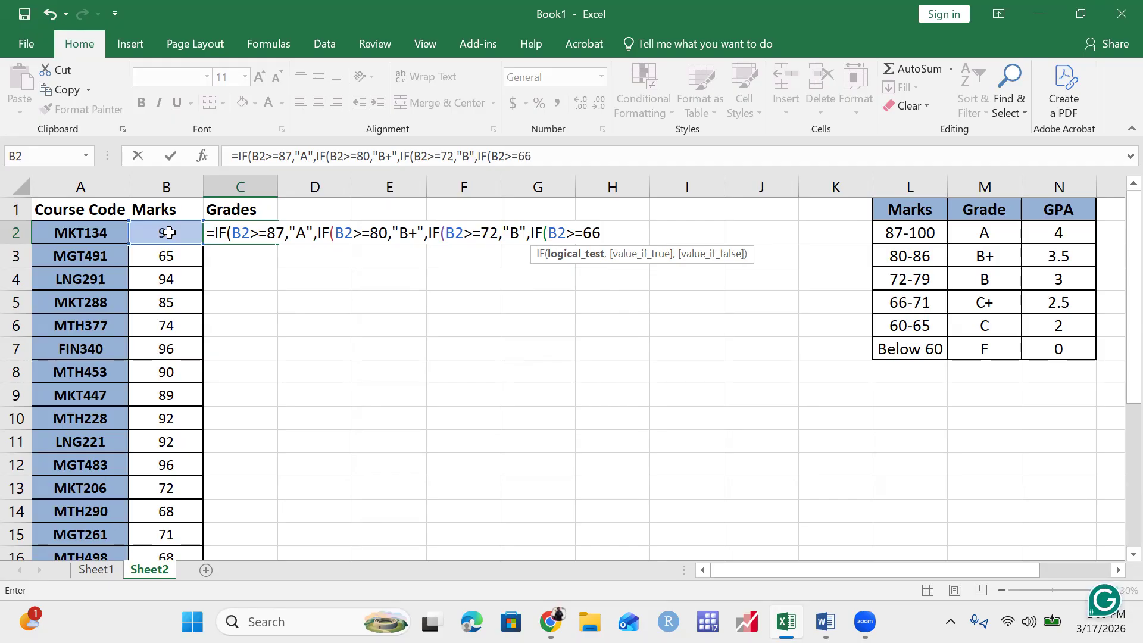
{"action": "type", "text": ","}
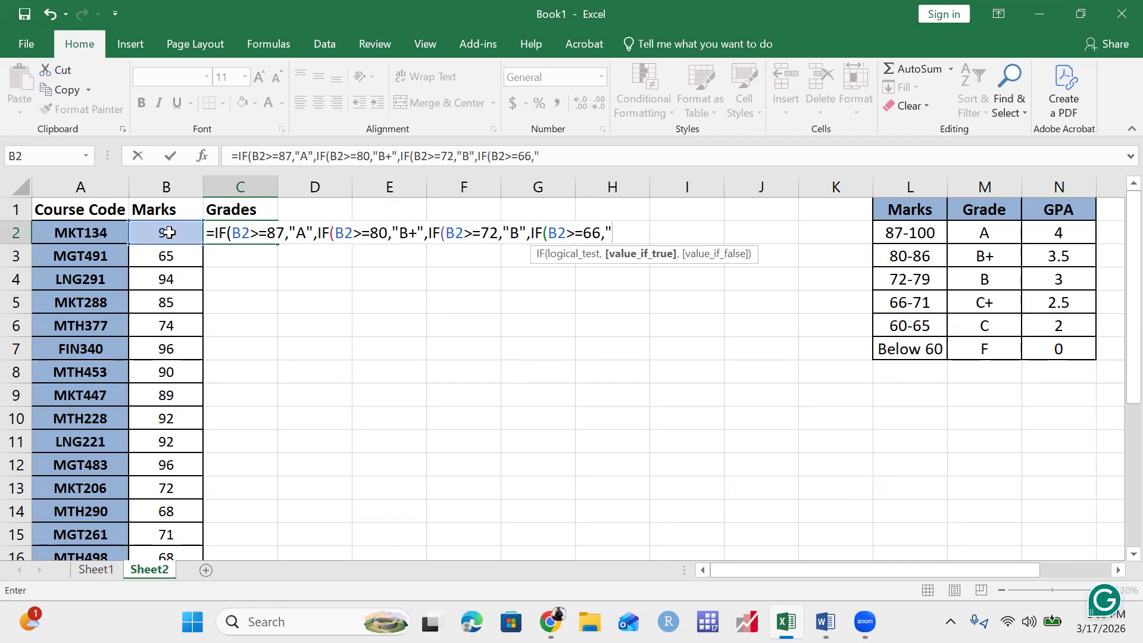
{"action": "type", "text": "C+\","}
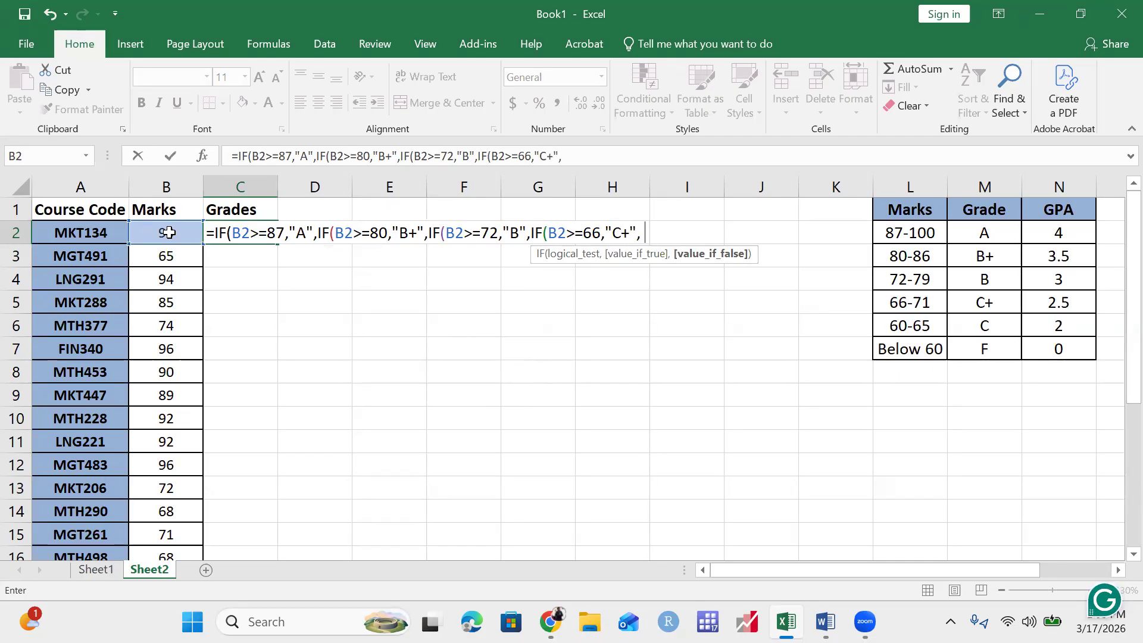
Complete the C2 formula with a nested IF giving "C" for B2>=60 and otherwise "F", closing all parentheses.
{"action": "type", "text": "if("}
{"action": "left_click", "coordinate": [169, 232]}
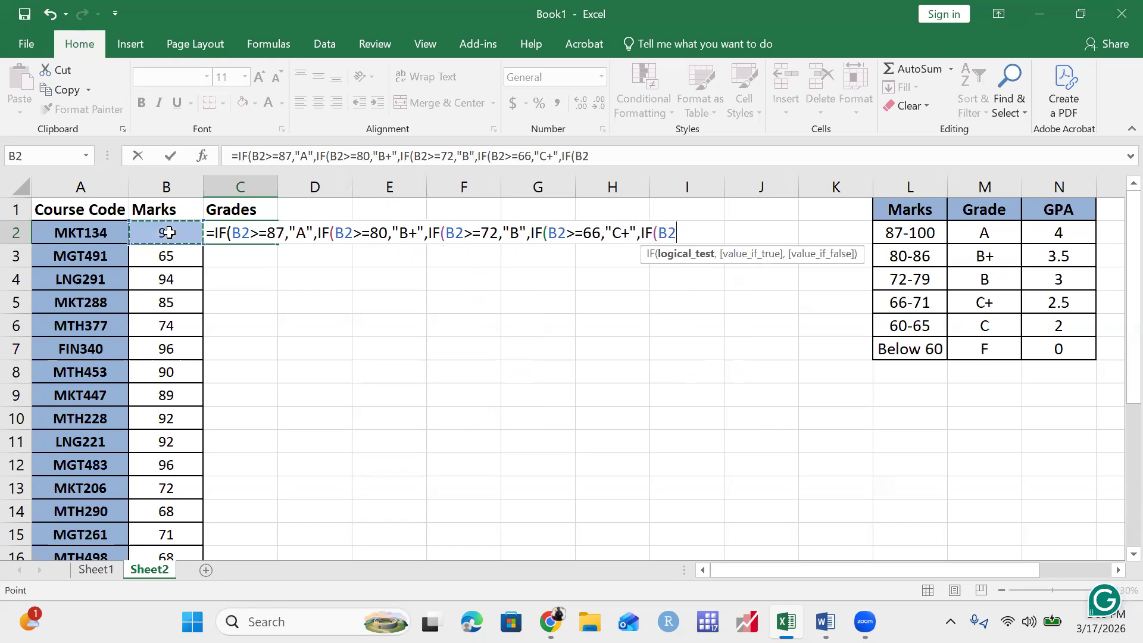
{"action": "type", "text": ">=60"}
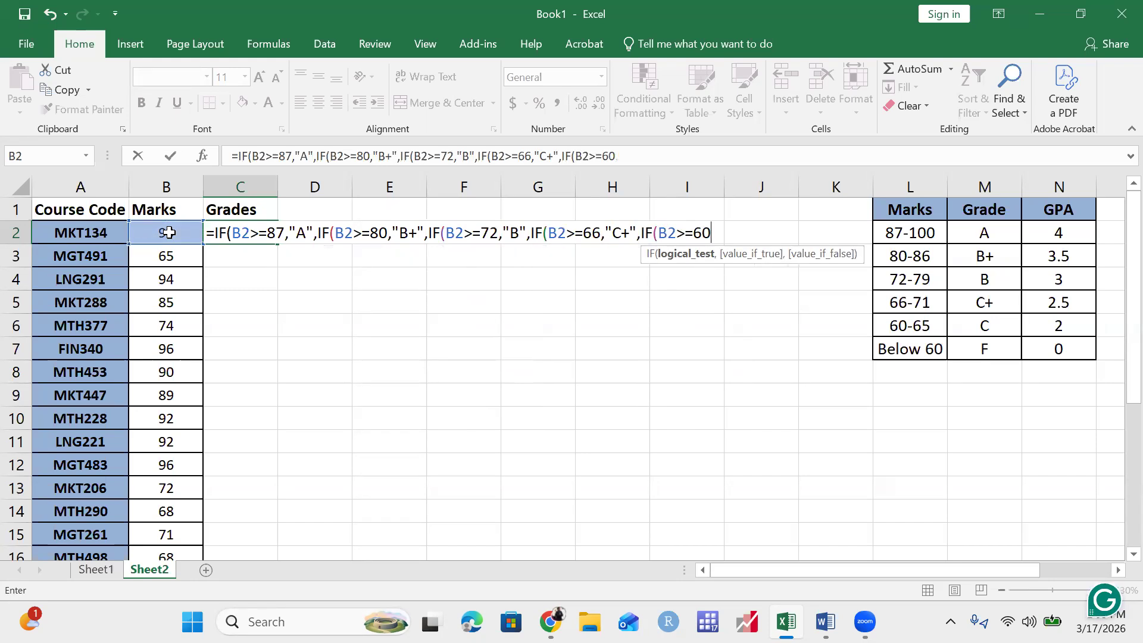
{"action": "type", "text": ","}
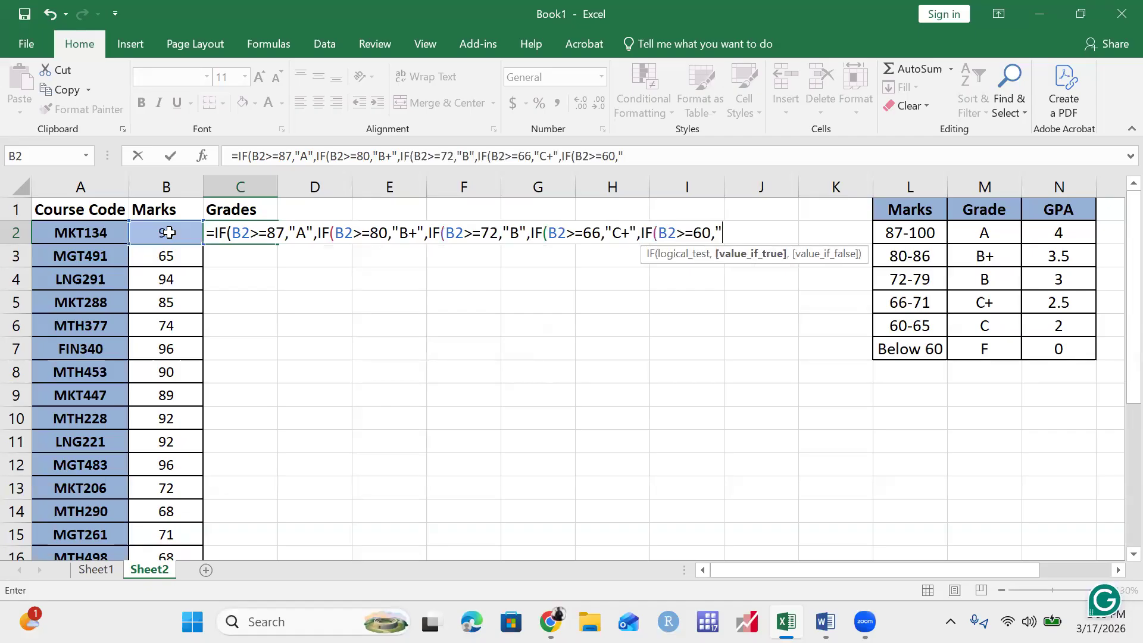
{"action": "type", "text": "\"C\",\"F\""}
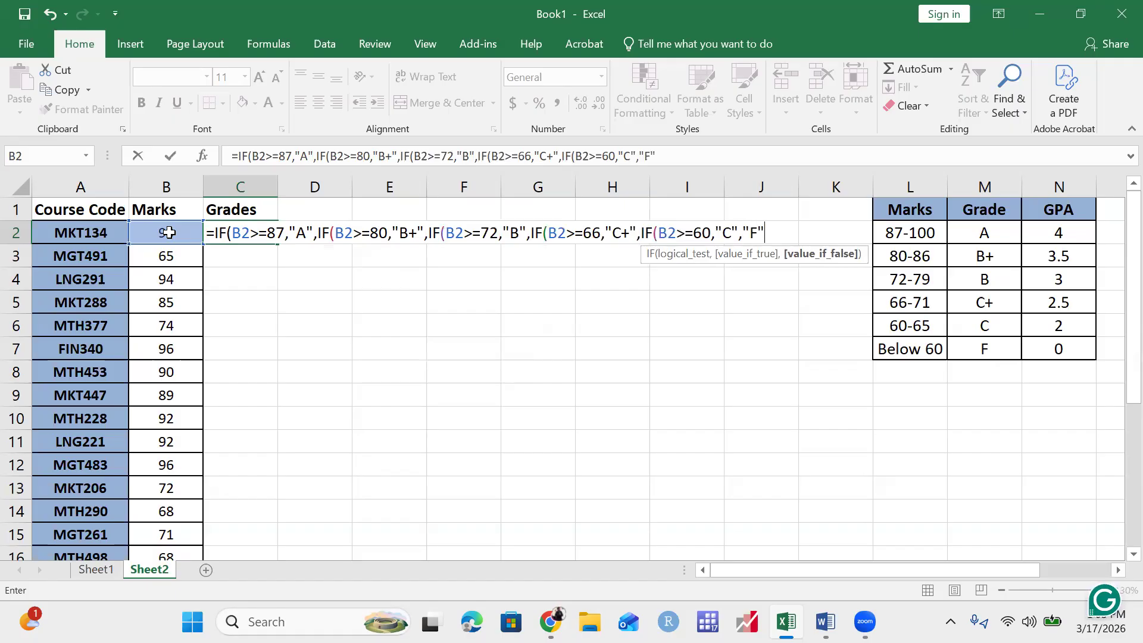
{"action": "key", "text": "Return"}
{"action": "key", "text": "Return"}
{"action": "key", "text": "Up"}
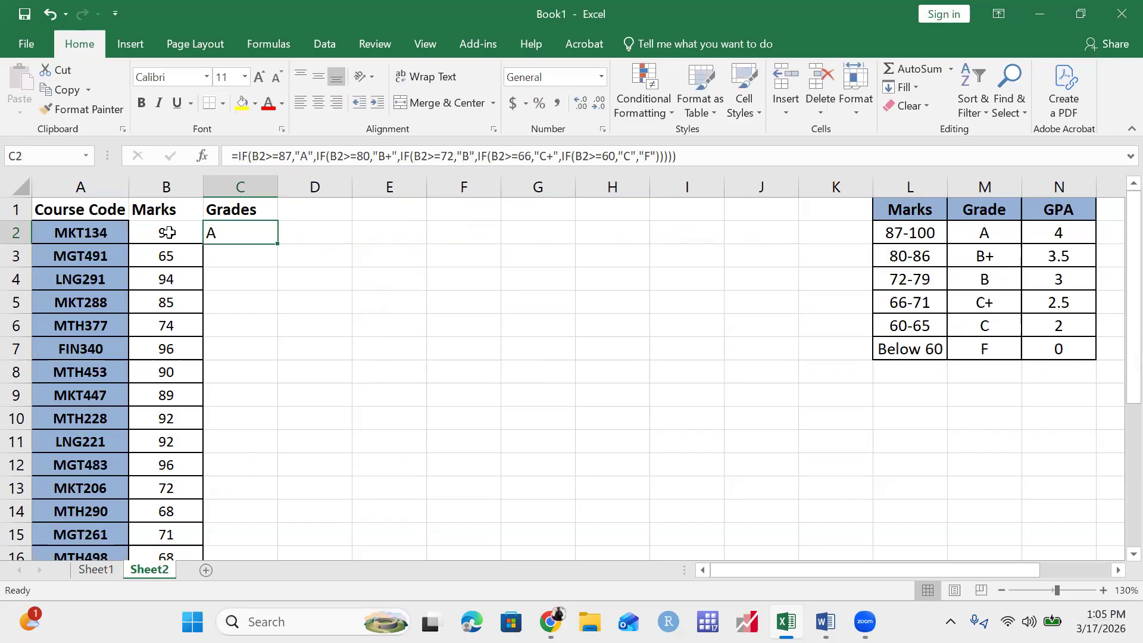
Fill the grade formula from C2 down for all courses and centre column C.
{"action": "double_click", "coordinate": [275, 246]}
{"action": "left_click", "coordinate": [257, 236]}
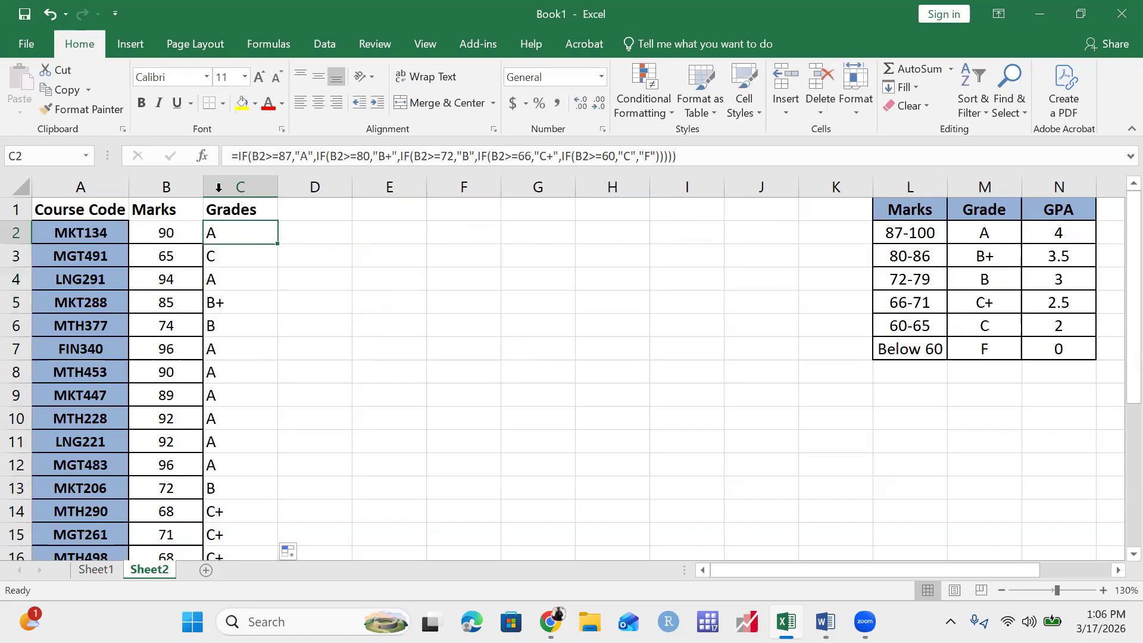
{"action": "left_click", "coordinate": [223, 184]}
{"action": "left_click", "coordinate": [318, 103]}
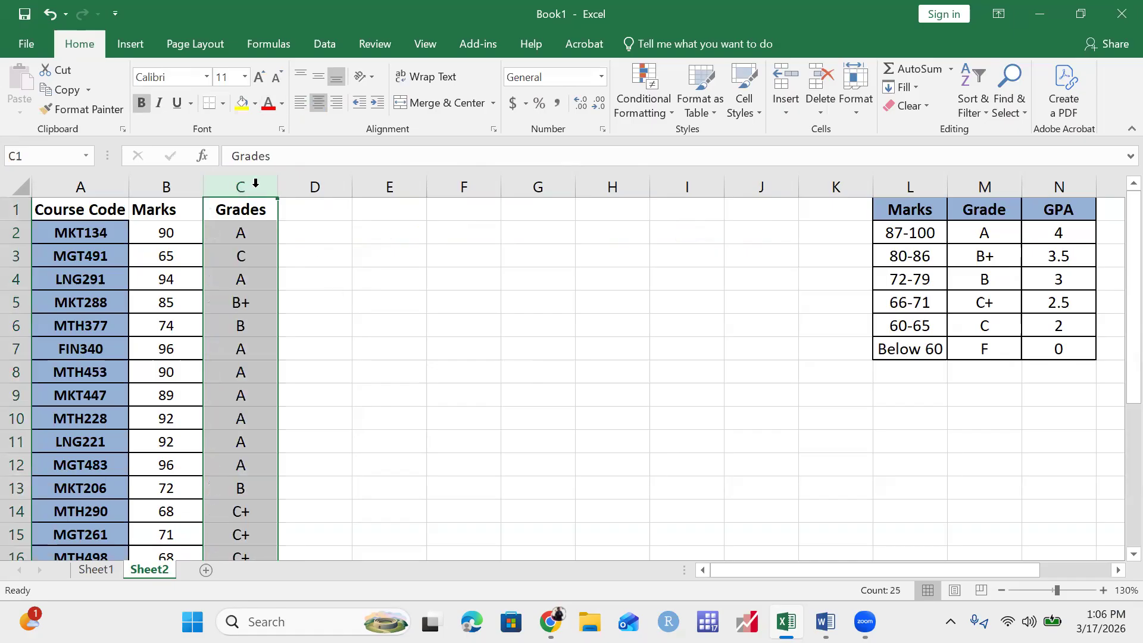
{"action": "left_click", "coordinate": [334, 283]}
Examine the nested IF grade formula in C2.
{"action": "left_click", "coordinate": [243, 234]}
{"action": "key", "text": "F2"}
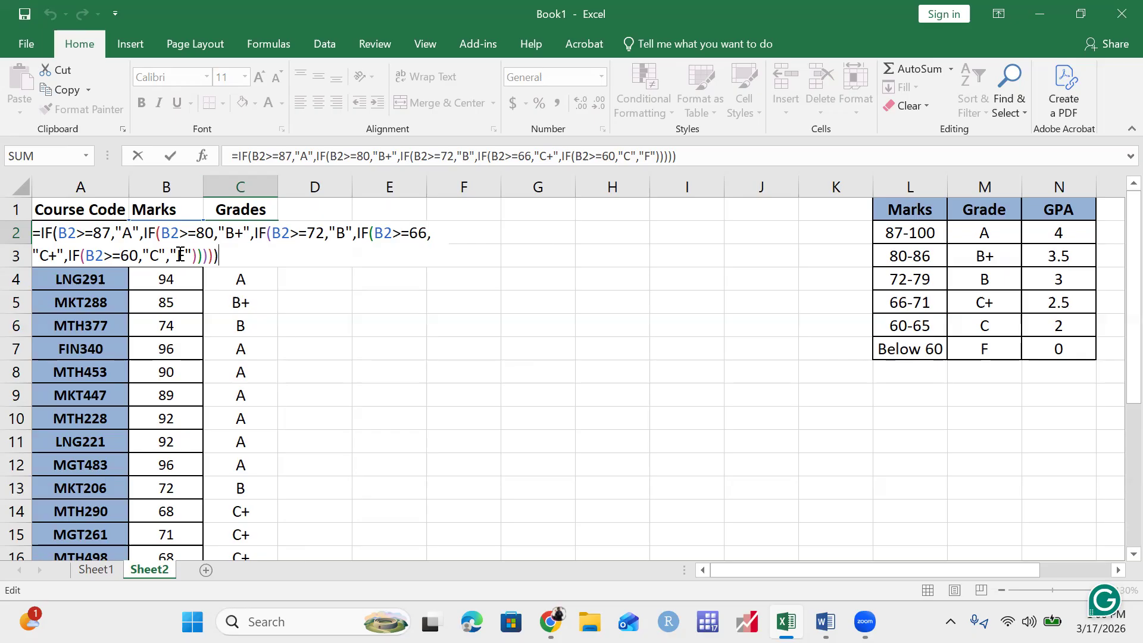
{"action": "key", "text": "Return"}
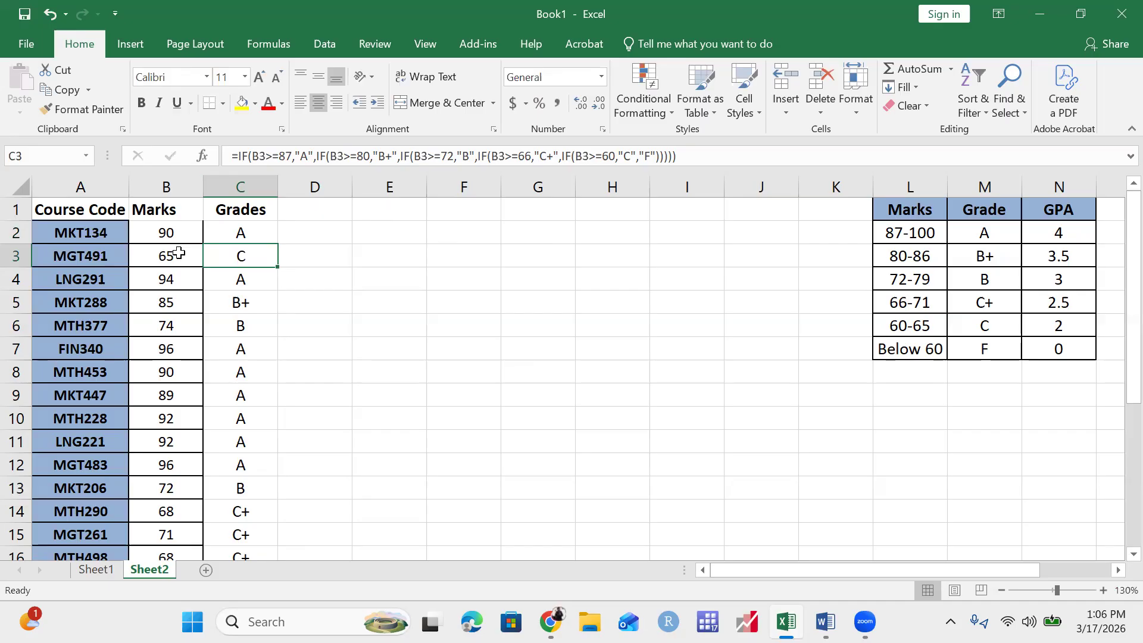
Enter the header "GPA" in D1, beside the Grades header.
{"action": "key", "text": "Up"}
{"action": "key", "text": "Up"}
{"action": "key", "text": "Right"}
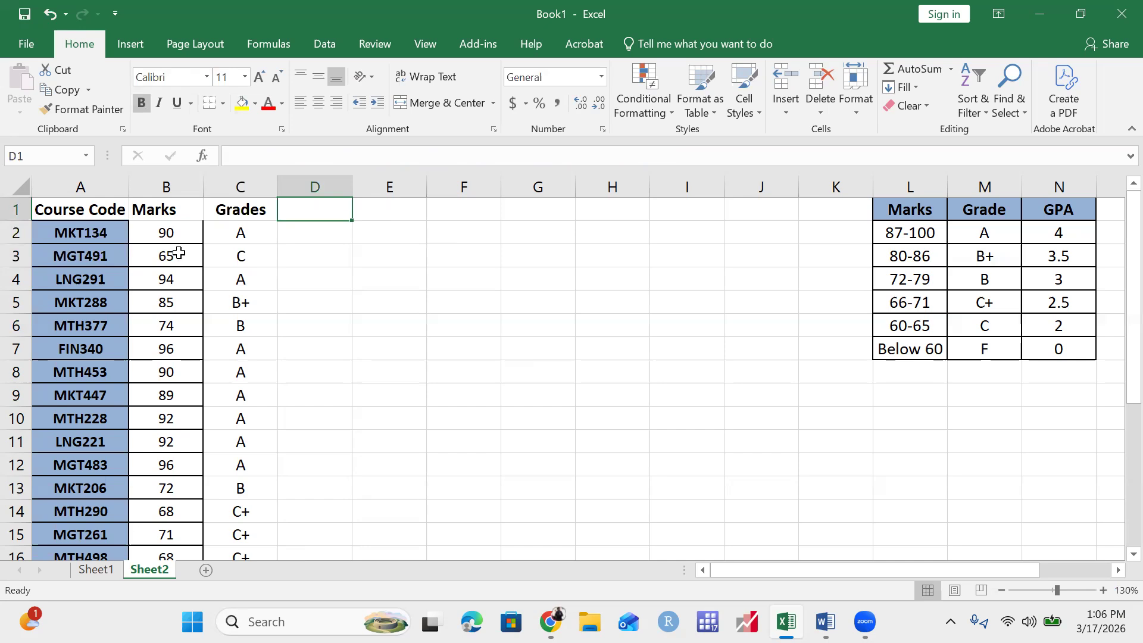
{"action": "type", "text": "GPA"}
{"action": "key", "text": "Return"}
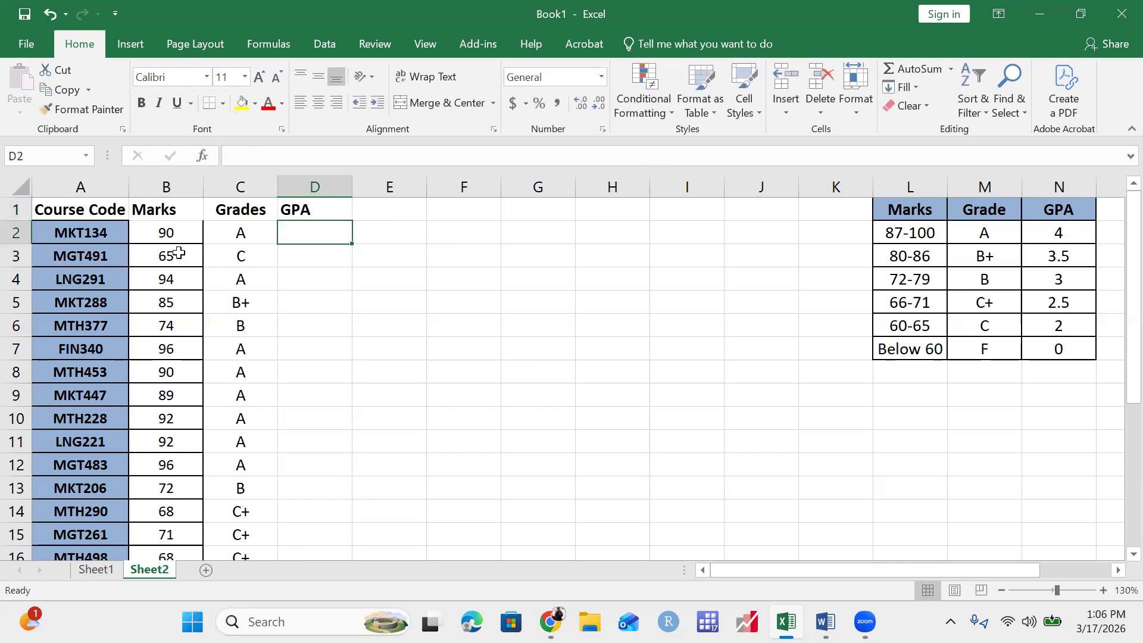
Enter =VLOOKUP(C2,M2:N7,2,FALSE) in D2 to look up the GPA for the first course's grade.
{"action": "type", "text": "=vl"}
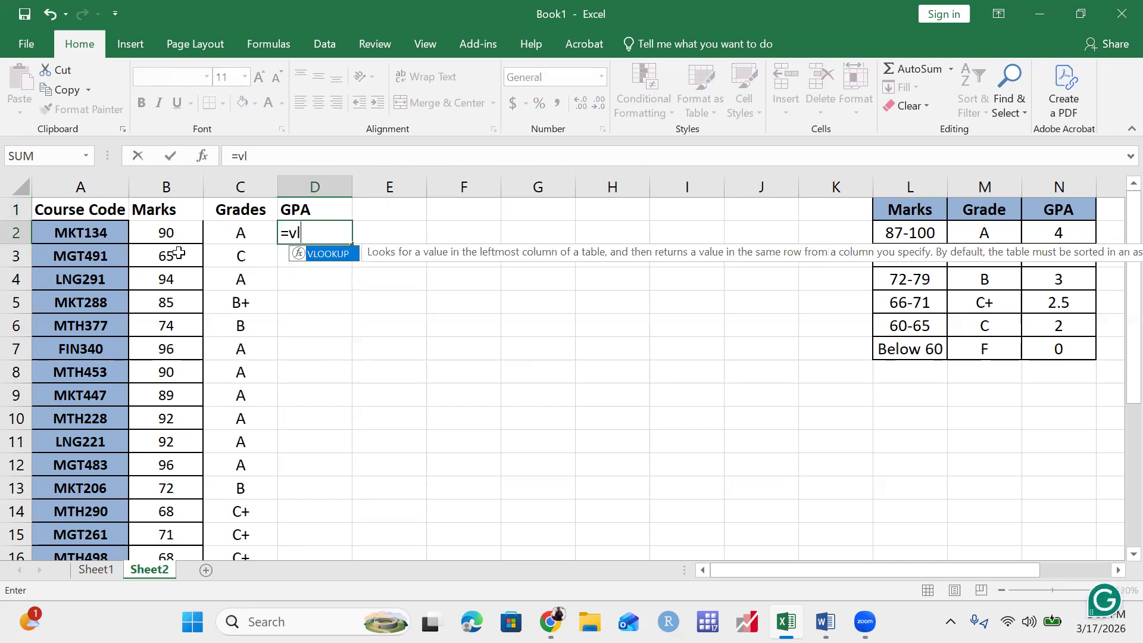
{"action": "key", "text": "Tab"}
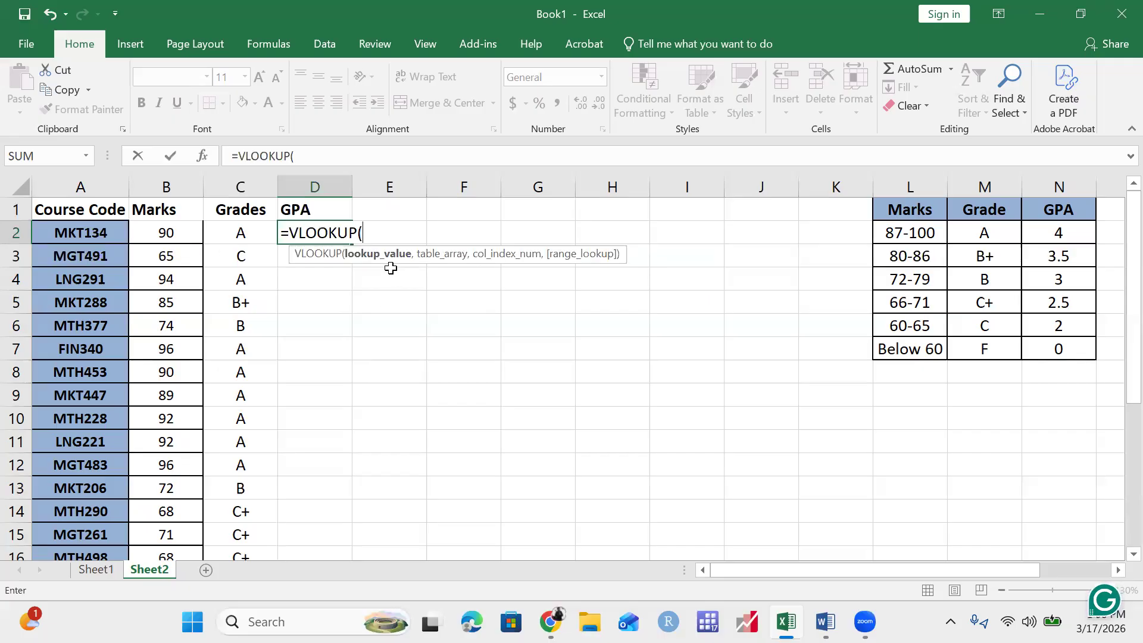
{"action": "left_click", "coordinate": [239, 233]}
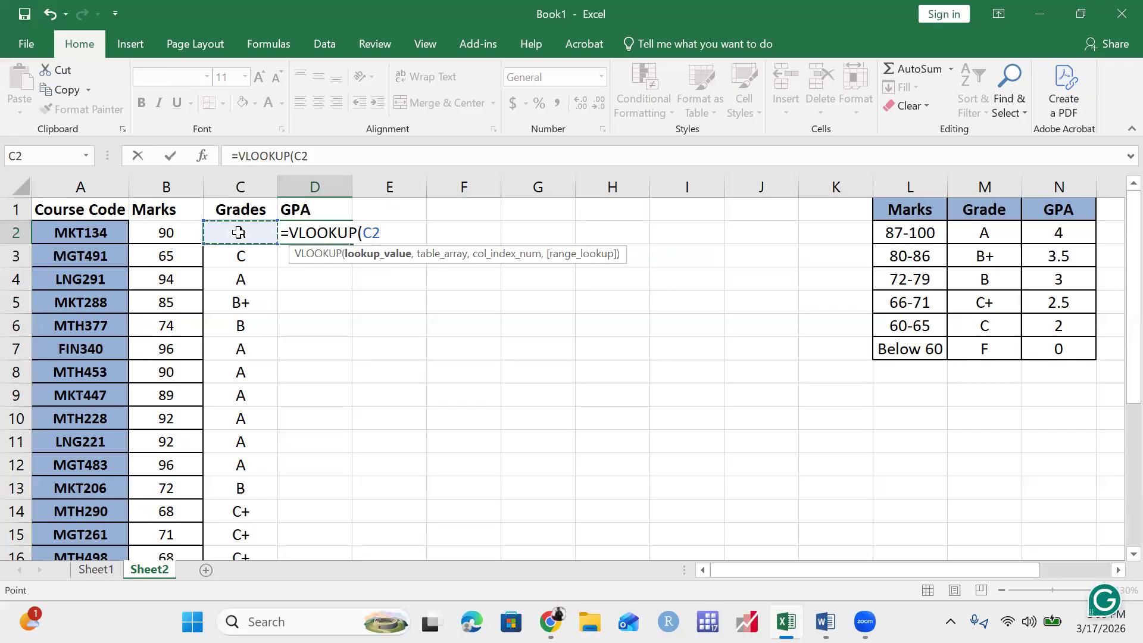
{"action": "type", "text": ","}
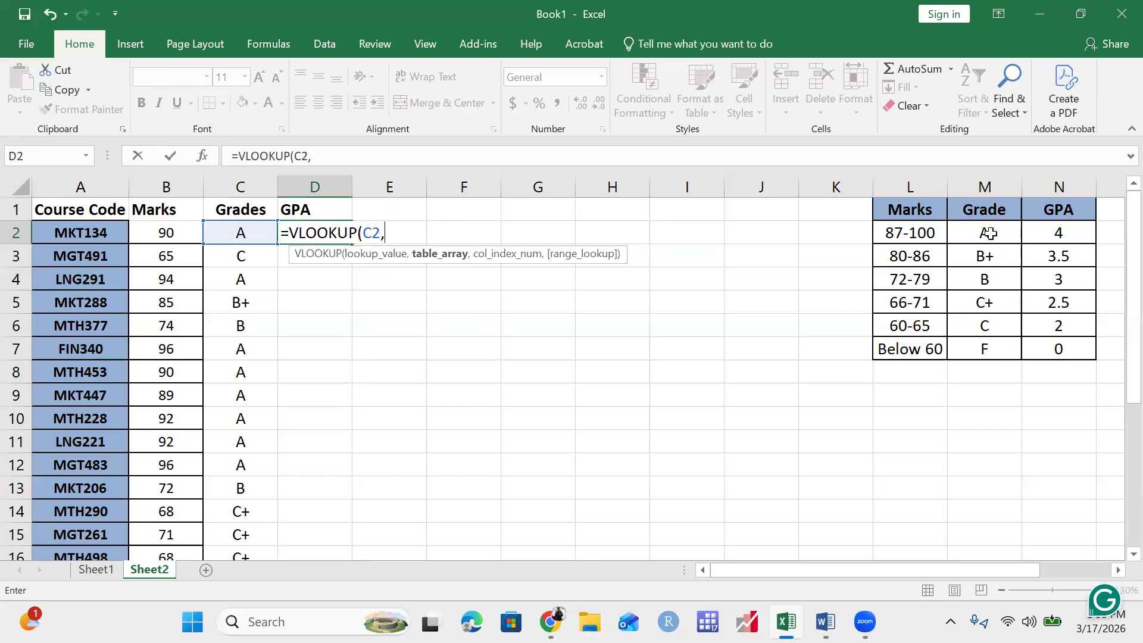
{"action": "left_click_drag", "start_coordinate": [990, 233], "coordinate": [1114, 431]}
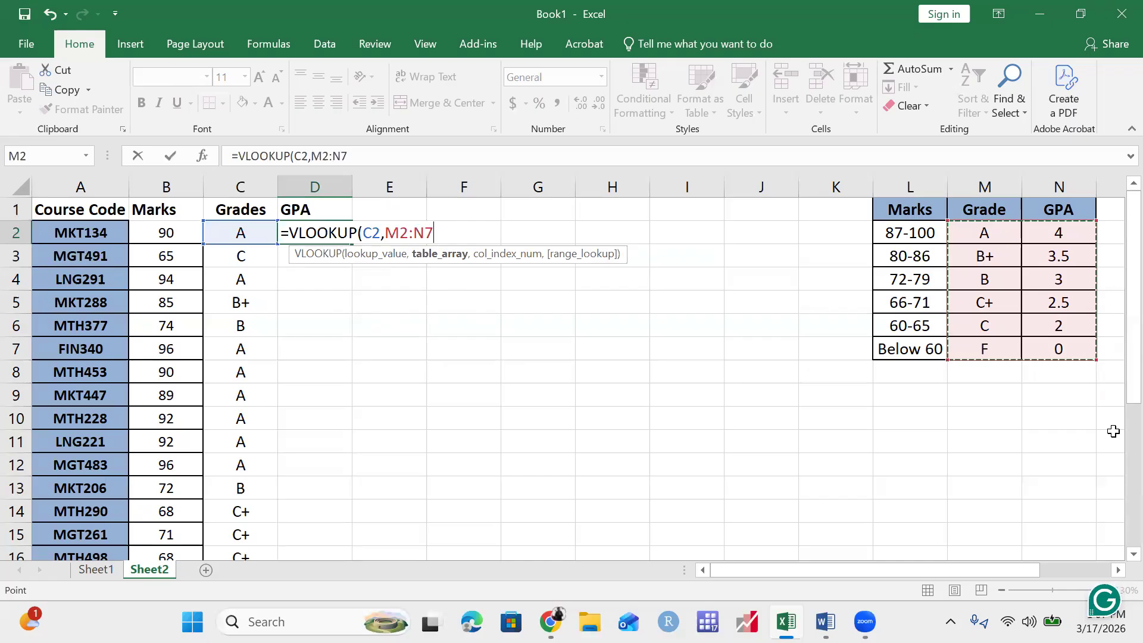
{"action": "type", "text": ",2"}
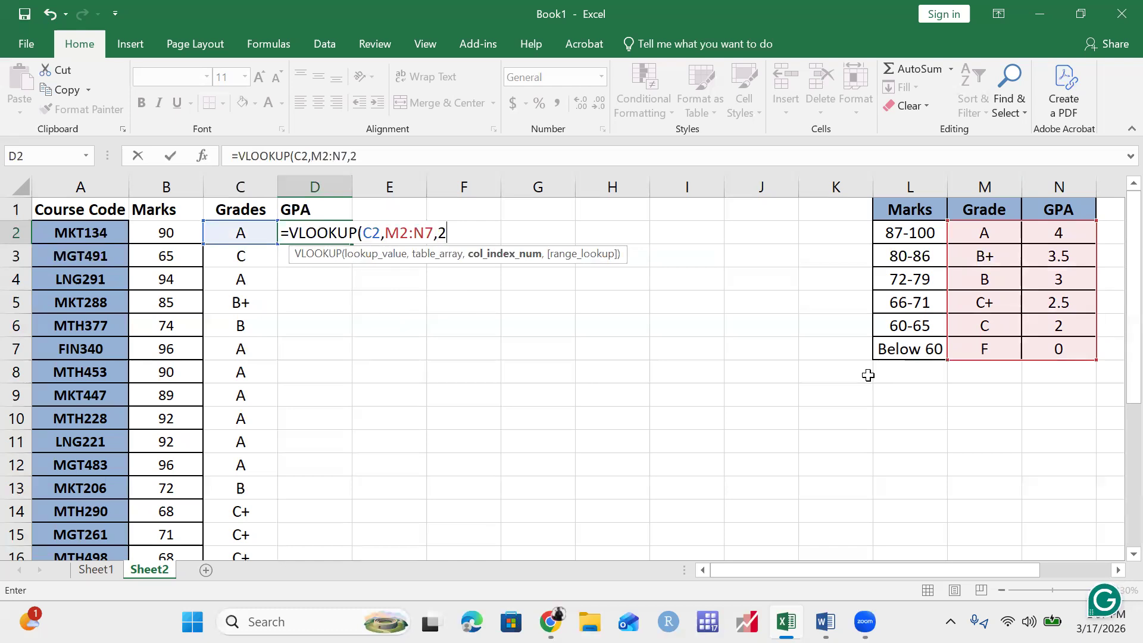
{"action": "type", "text": ","}
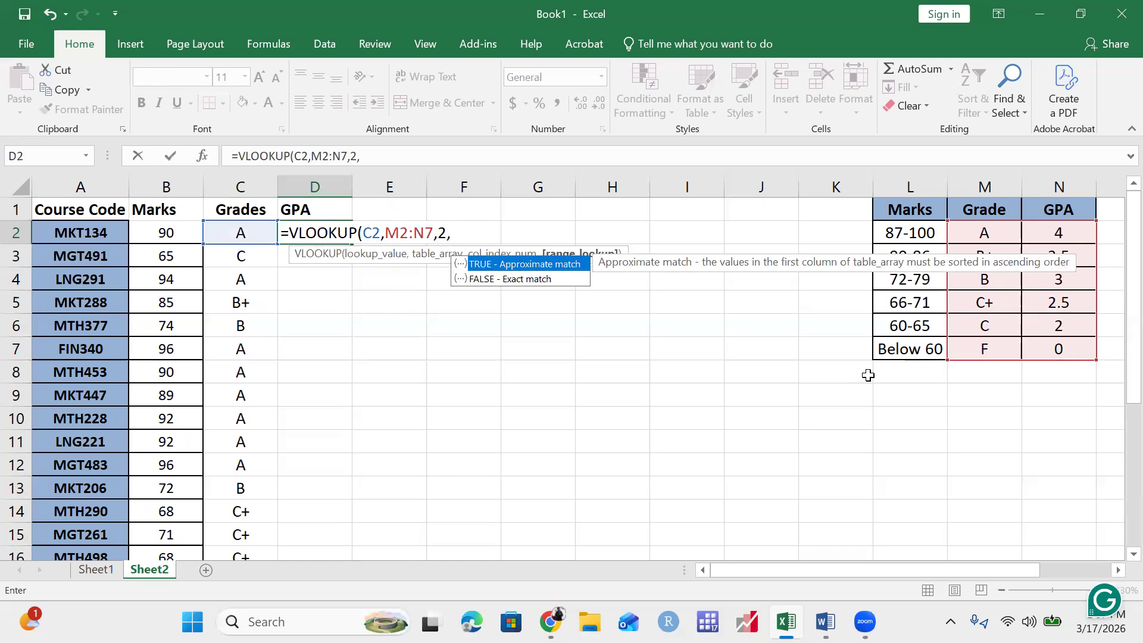
{"action": "key", "text": "Down"}
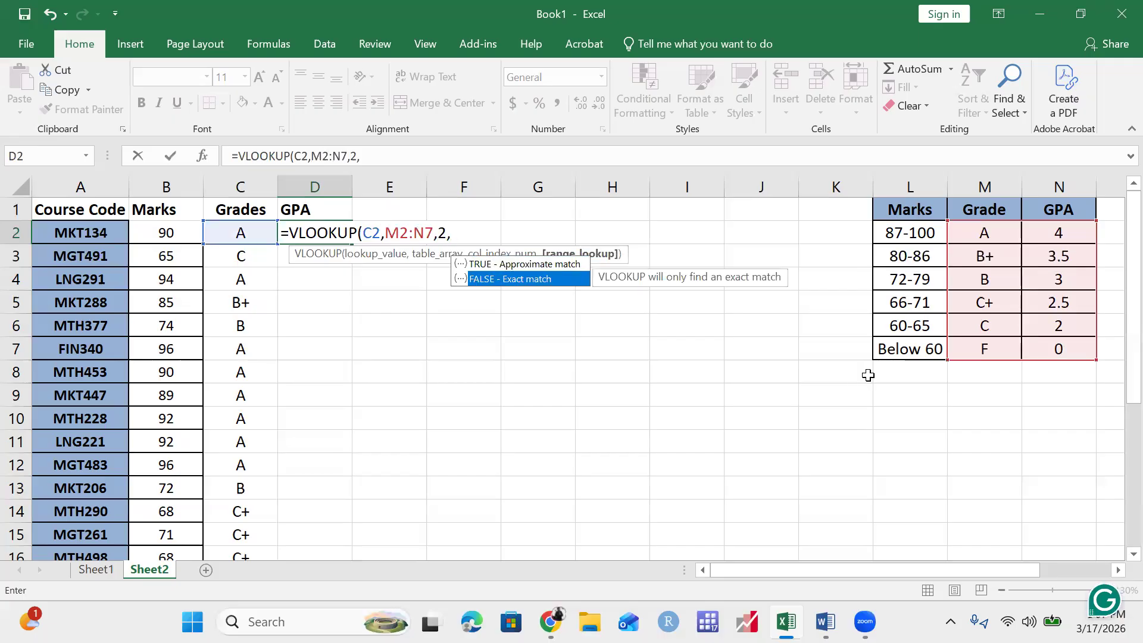
{"action": "key", "text": "Tab"}
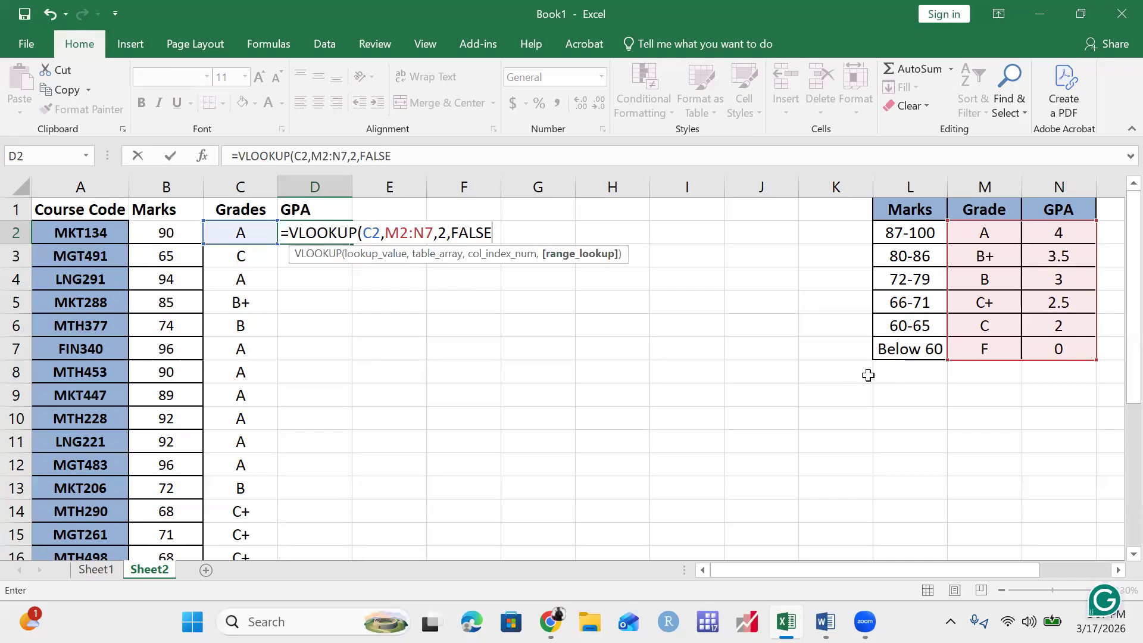
{"action": "key", "text": "Return"}
Try to fill the D2 lookup formula with its relative table range down for all courses.
{"action": "key", "text": "Up"}
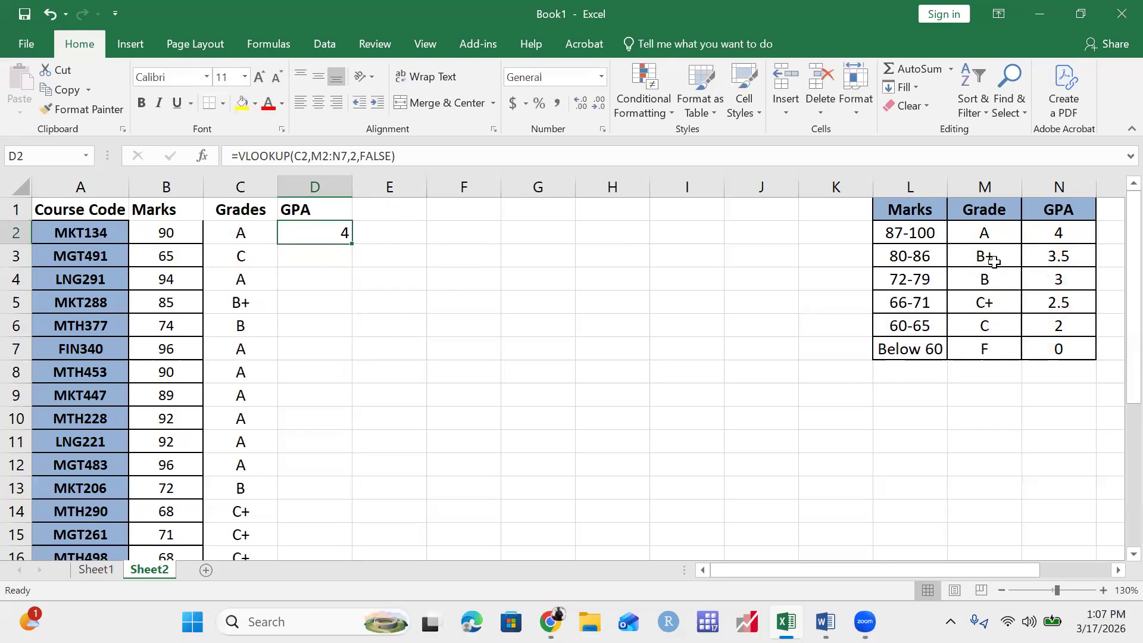
{"action": "double_click", "coordinate": [349, 244]}
{"action": "left_click", "coordinate": [416, 274]}
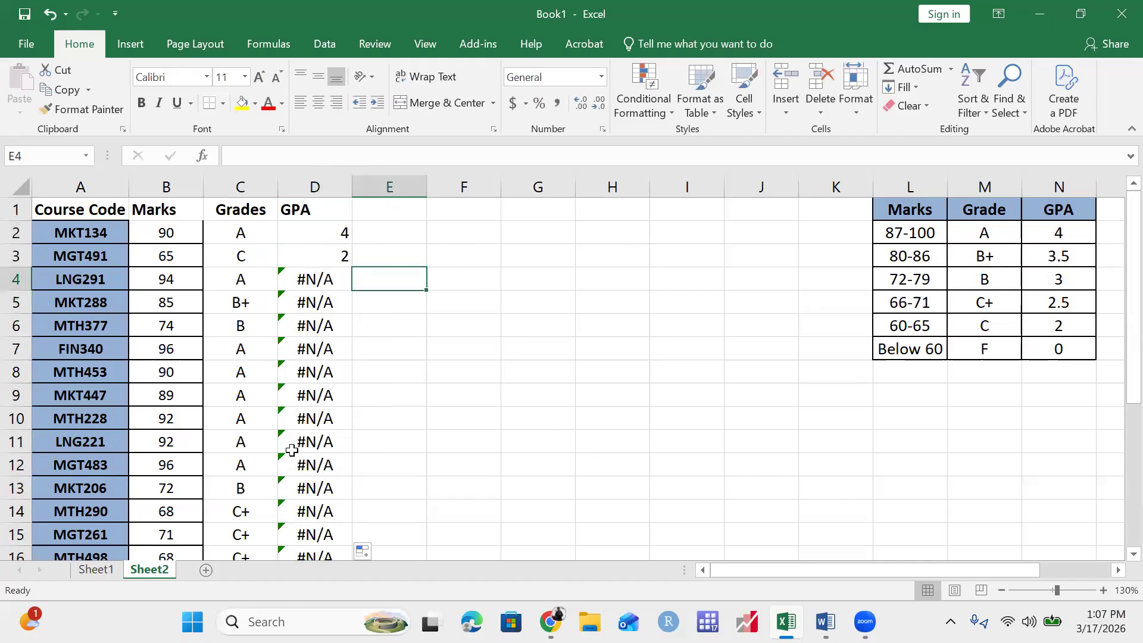
Inspect the VLOOKUP formulas in D2, D4, D5 and D8 to compare which table range each one references.
{"action": "left_click", "coordinate": [315, 237]}
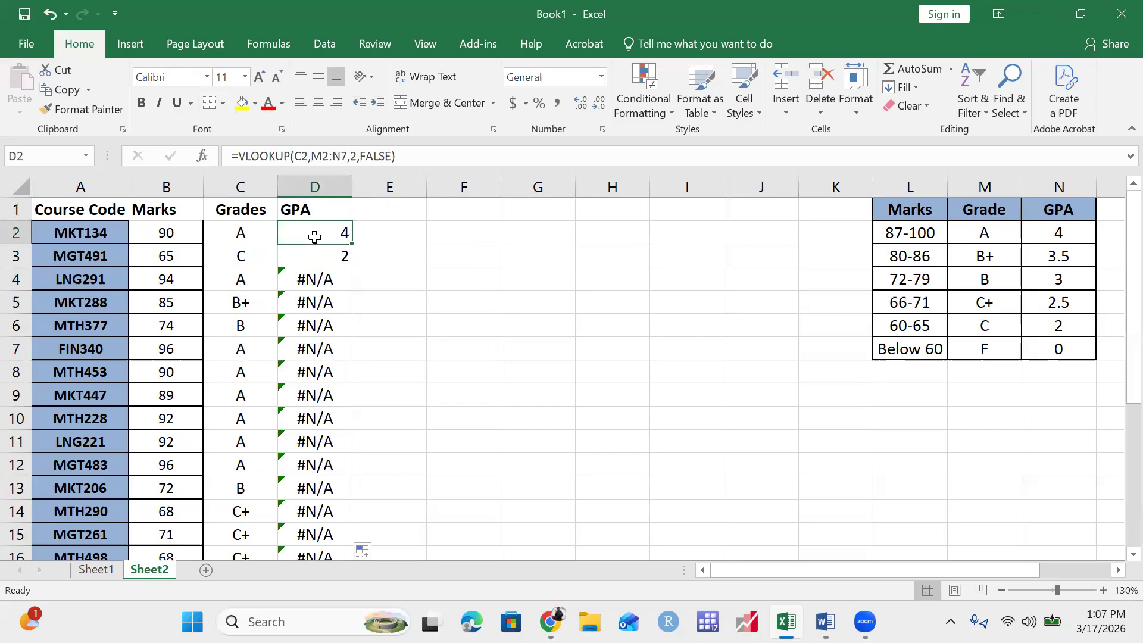
{"action": "double_click", "coordinate": [314, 237]}
{"action": "key", "text": "Escape"}
{"action": "key", "text": "Down"}
{"action": "key", "text": "Down"}
{"action": "key", "text": "F2"}
{"action": "key", "text": "Escape"}
{"action": "key", "text": "Down"}
{"action": "key", "text": "F2"}
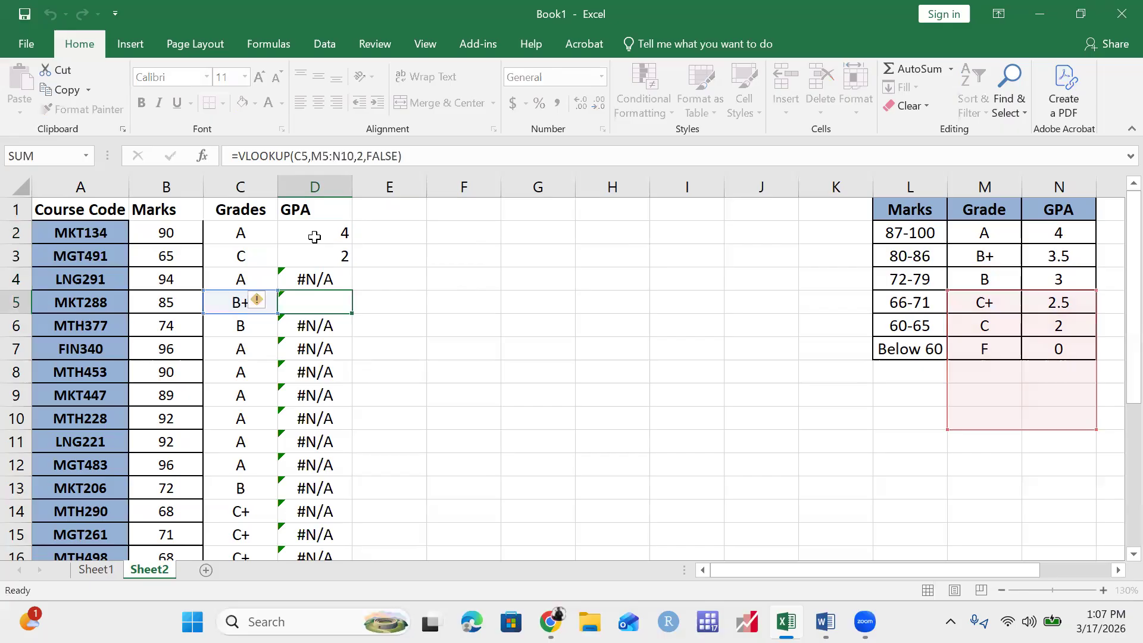
{"action": "key", "text": "Escape"}
{"action": "key", "text": "Down"}
{"action": "key", "text": "Down"}
{"action": "key", "text": "Down"}
{"action": "key", "text": "F2"}
{"action": "key", "text": "Escape"}
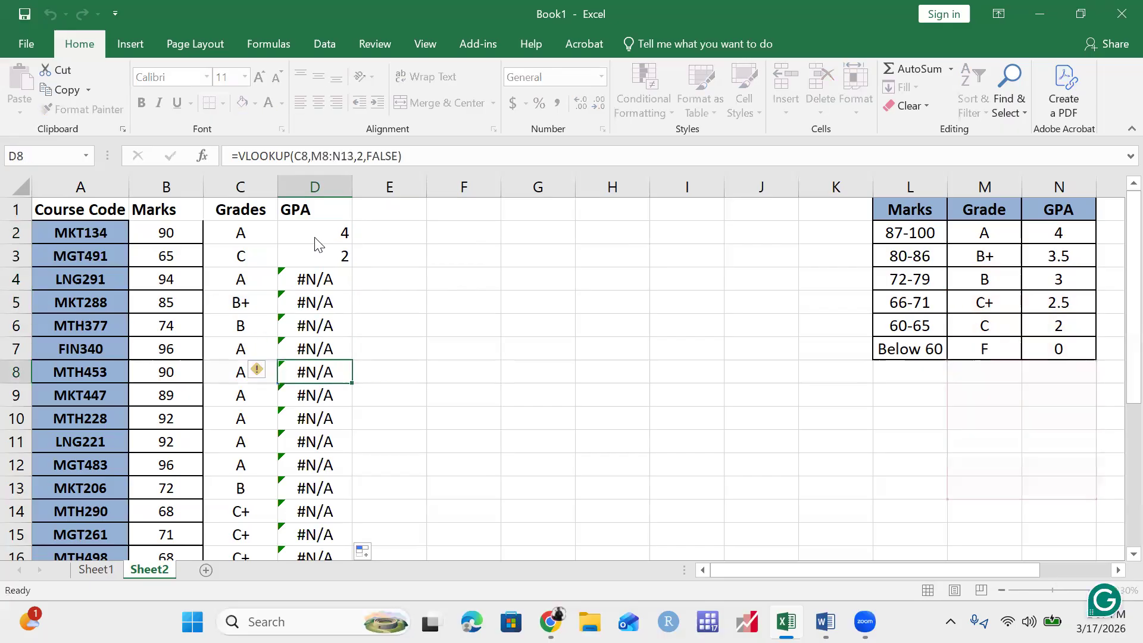
Lock the lookup table range in the D2 VLOOKUP formula as the absolute reference $M$2:$N$7.
{"action": "key", "text": "Up"}
{"action": "key", "text": "Up"}
{"action": "key", "text": "Up"}
{"action": "key", "text": "Up"}
{"action": "key", "text": "Up"}
{"action": "key", "text": "Up"}
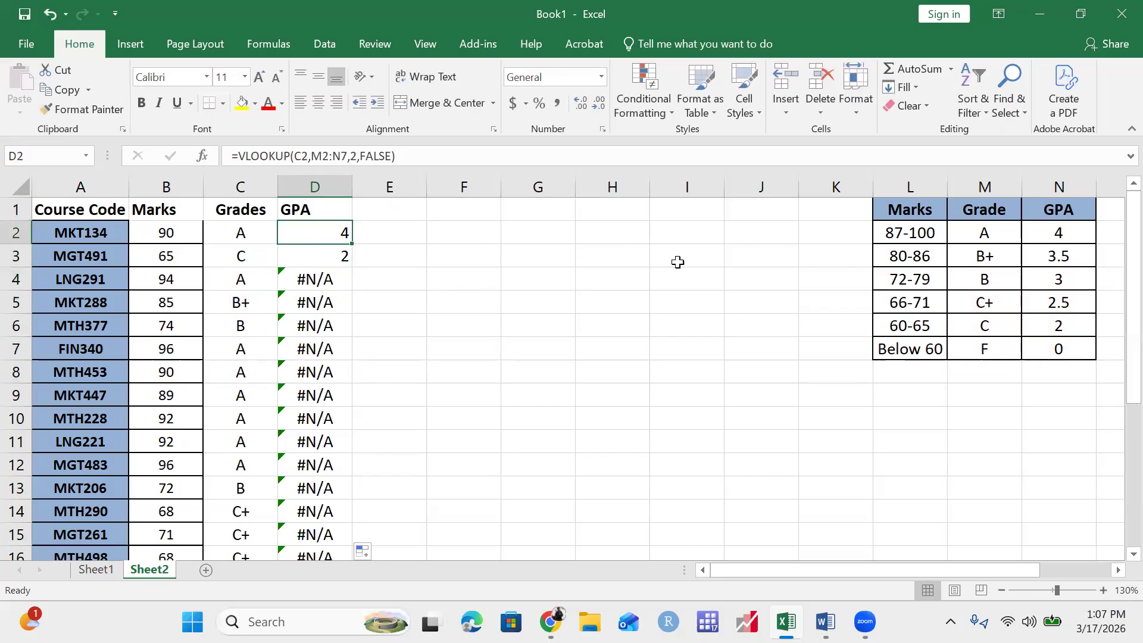
{"action": "key", "text": "F2"}
{"action": "key", "text": "Left"}
{"action": "key", "text": "Left"}
{"action": "key", "text": "Left"}
{"action": "key", "text": "Left"}
{"action": "key", "text": "Left"}
{"action": "key", "text": "Left"}
{"action": "key", "text": "Left"}
{"action": "key", "text": "Left"}
{"action": "key", "text": "Left"}
{"action": "key", "text": "Left"}
{"action": "key", "text": "Left"}
{"action": "key", "text": "Left"}
{"action": "key", "text": "Left"}
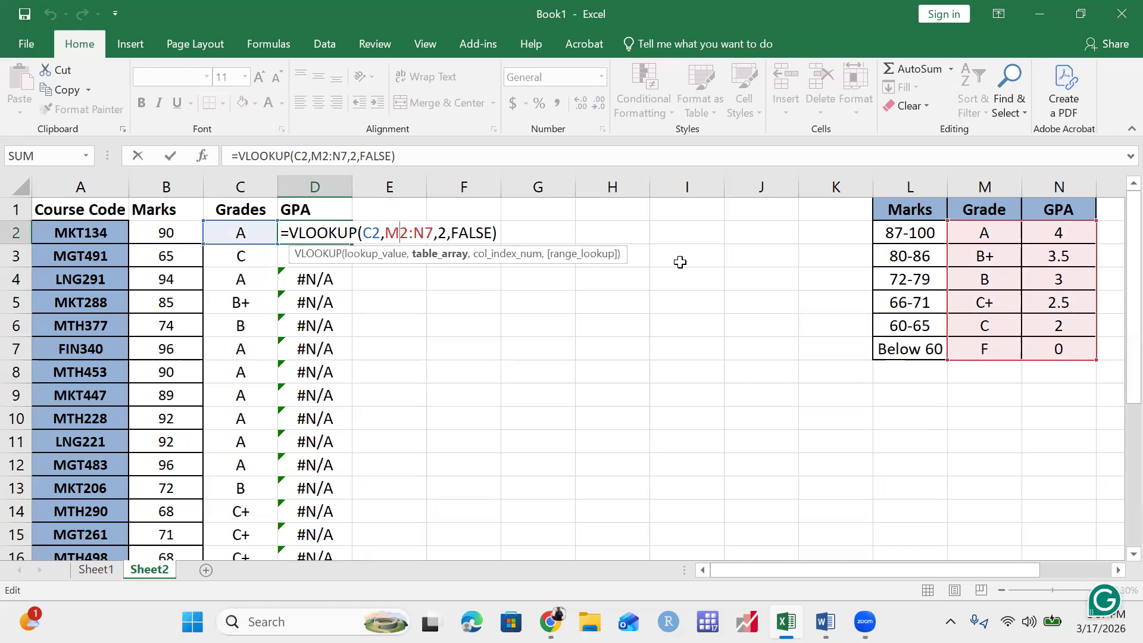
{"action": "key", "text": "F4"}
{"action": "key", "text": "Right"}
{"action": "key", "text": "Right"}
{"action": "key", "text": "Right"}
{"action": "key", "text": "Right"}
{"action": "key", "text": "Right"}
{"action": "key", "text": "Right"}
{"action": "key", "text": "Right"}
{"action": "key", "text": "F4"}
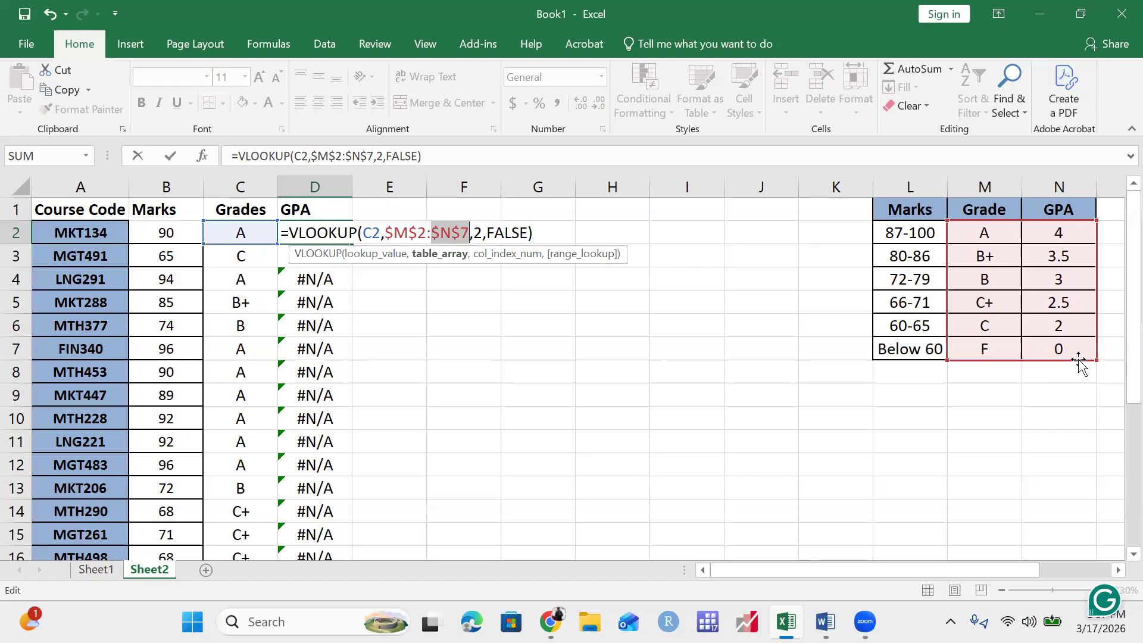
{"action": "key", "text": "Return"}
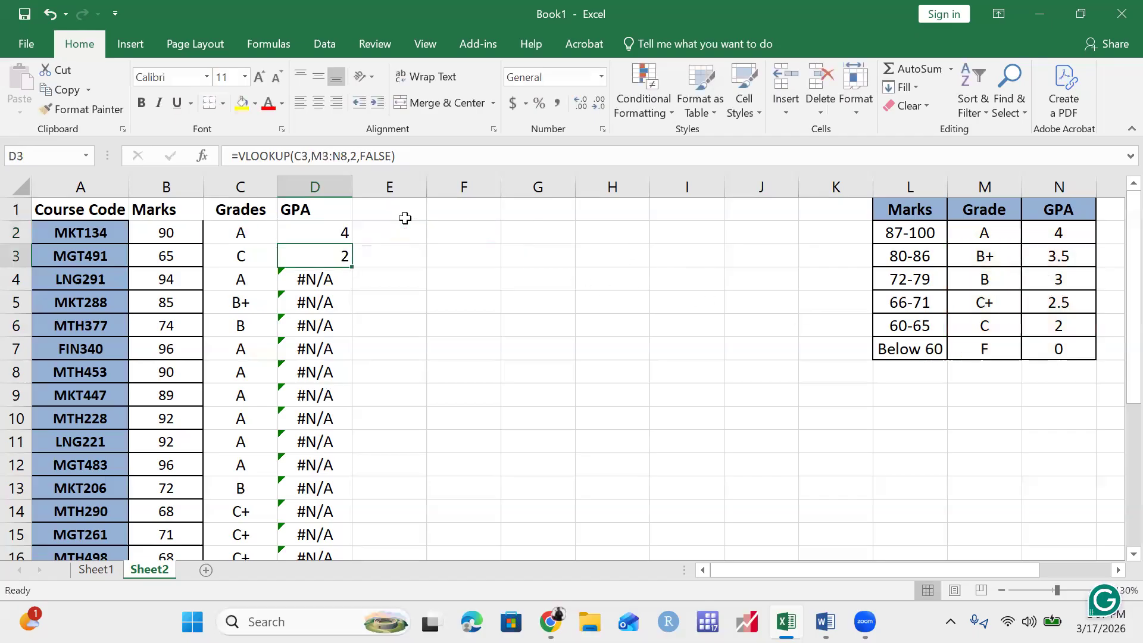
Fill the corrected VLOOKUP formula from D2 down for all courses and centre column D.
{"action": "left_click", "coordinate": [343, 239]}
{"action": "double_click", "coordinate": [351, 243]}
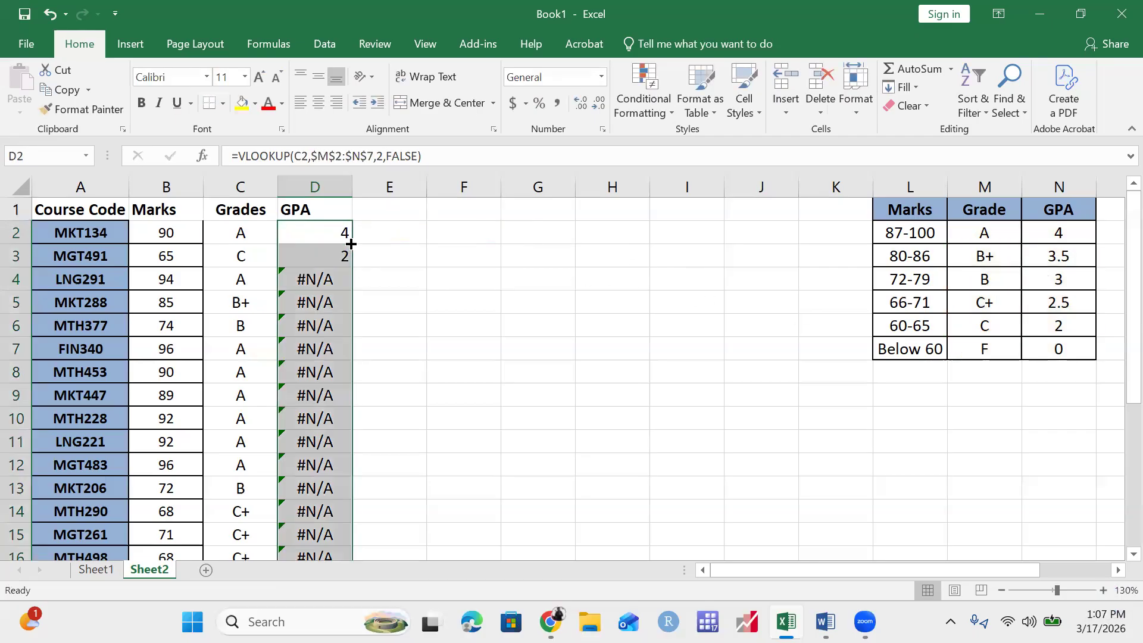
{"action": "left_click", "coordinate": [462, 258]}
{"action": "left_click", "coordinate": [230, 260]}
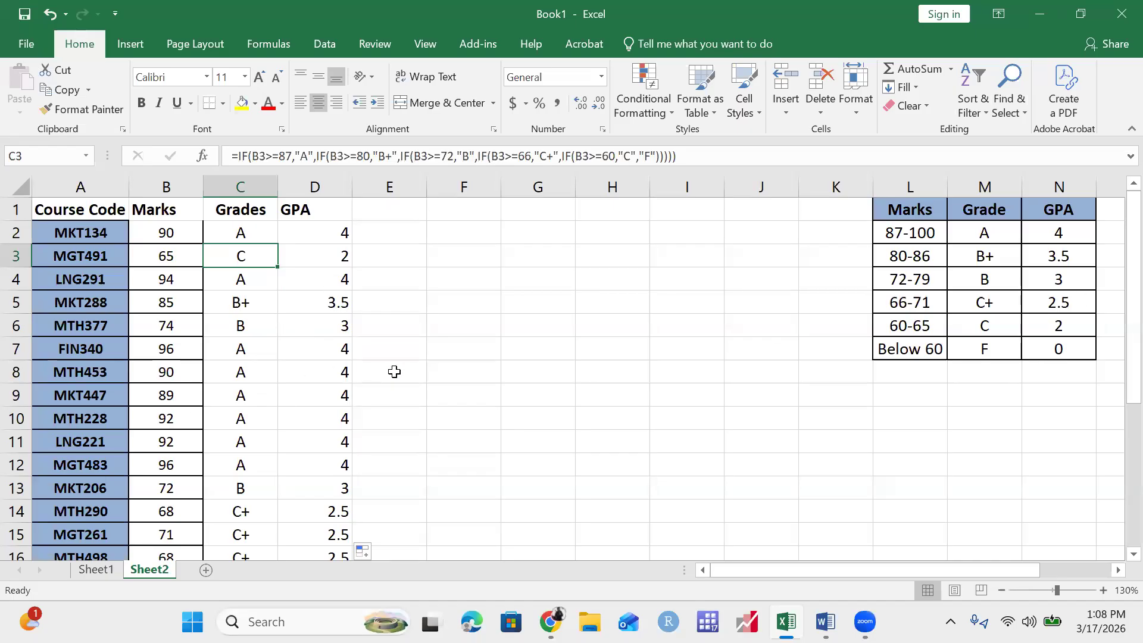
{"action": "left_click", "coordinate": [332, 182]}
{"action": "left_click", "coordinate": [318, 103]}
{"action": "left_click", "coordinate": [400, 294]}
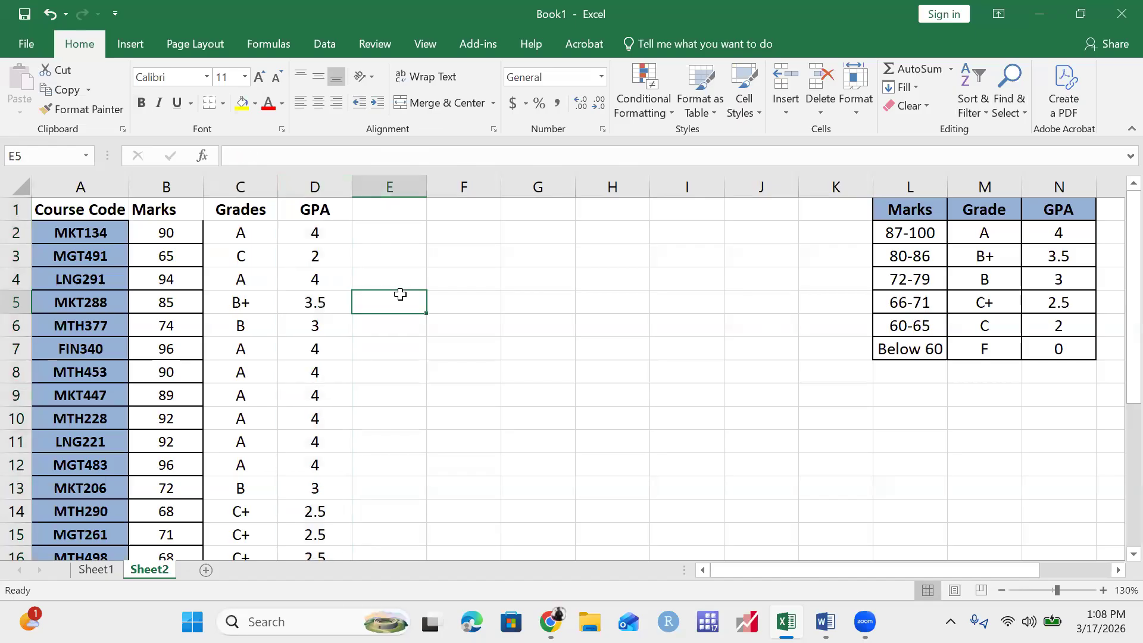
Check the list of required analyses in the Word practice question and return to the Excel workbook.
{"action": "key", "text": "alt+Tab"}
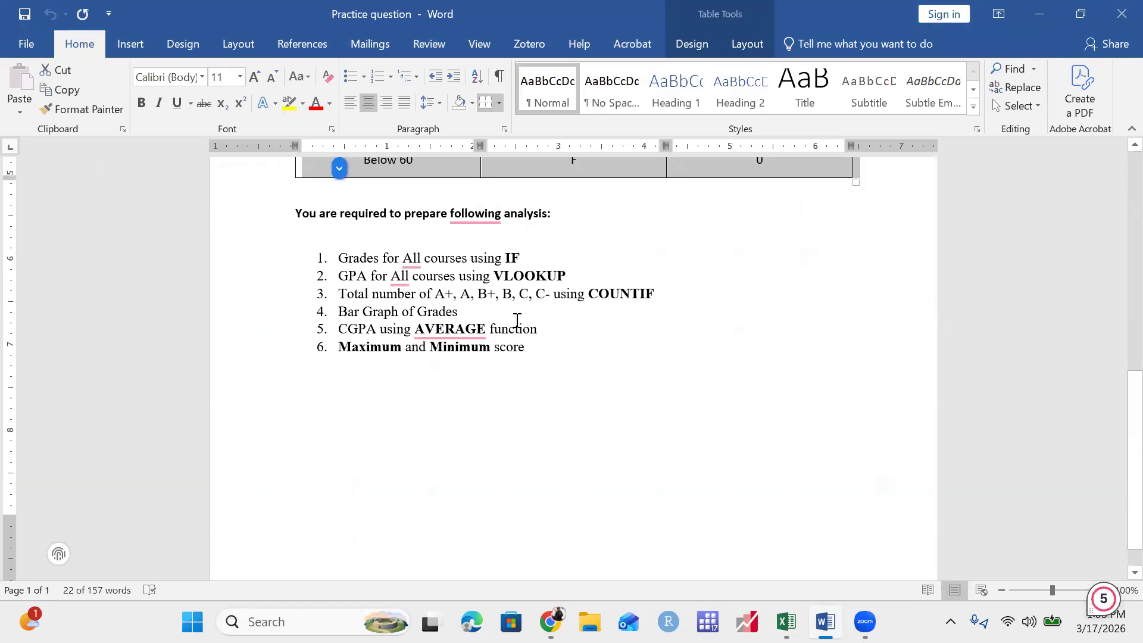
{"action": "key", "text": "alt+Tab"}
{"action": "left_click", "coordinate": [339, 233]}
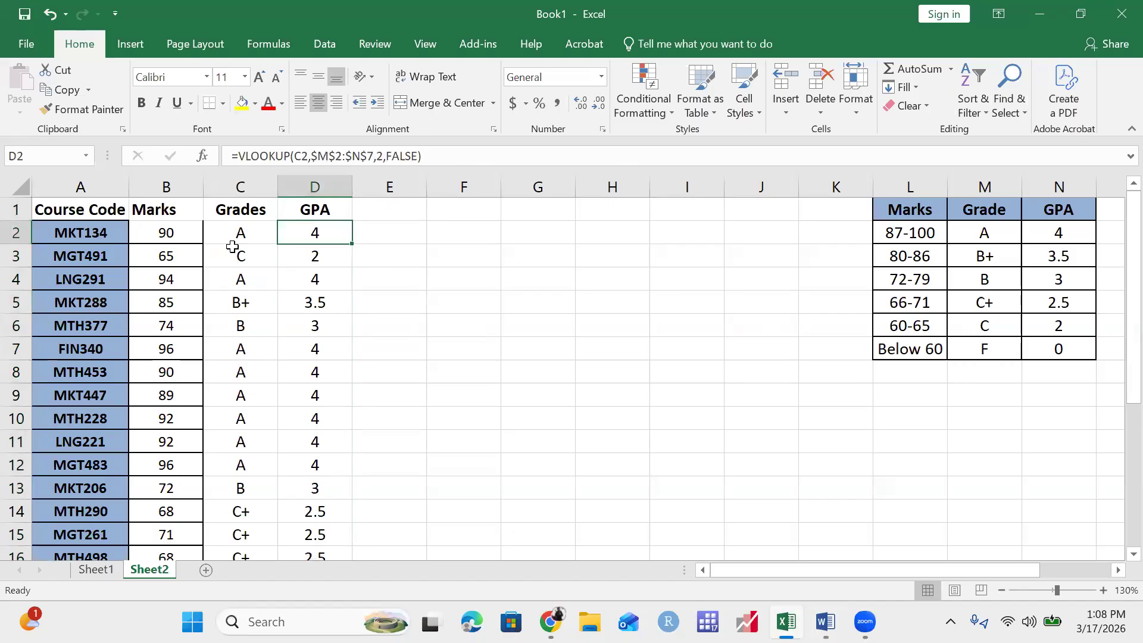
{"action": "left_click", "coordinate": [241, 235]}
{"action": "key", "text": "ctrl+shift+Down"}
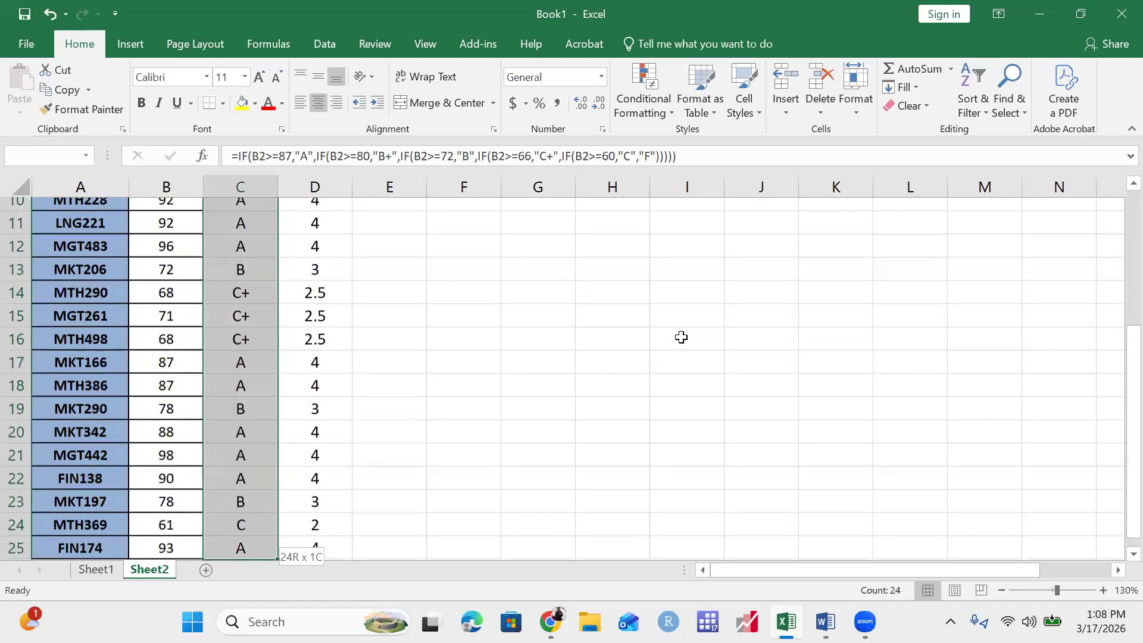
{"action": "key", "text": "ctrl+c"}
{"action": "key", "text": "ctrl+Up"}
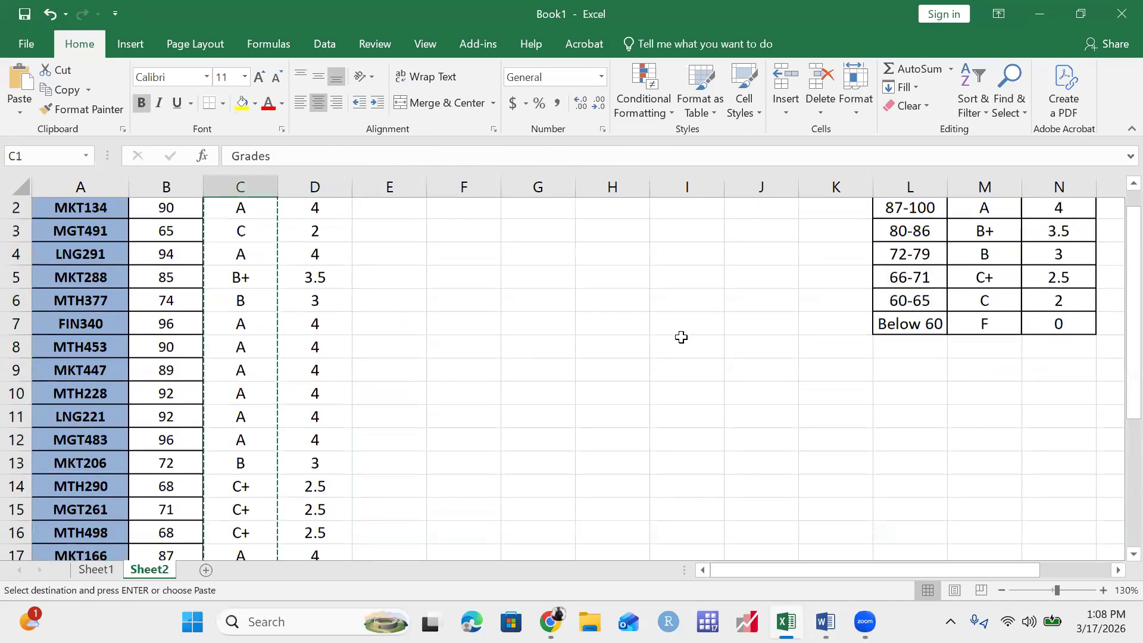
{"action": "key", "text": "Right"}
{"action": "key", "text": "Right"}
{"action": "key", "text": "Down"}
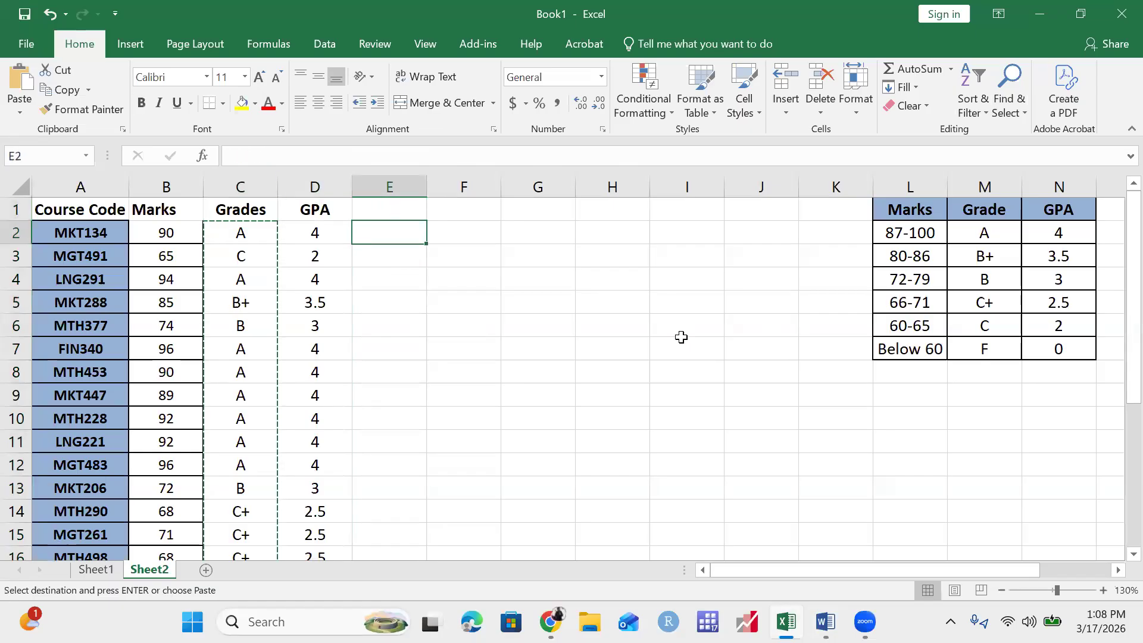
{"action": "key", "text": "Right"}
{"action": "key", "text": "Down"}
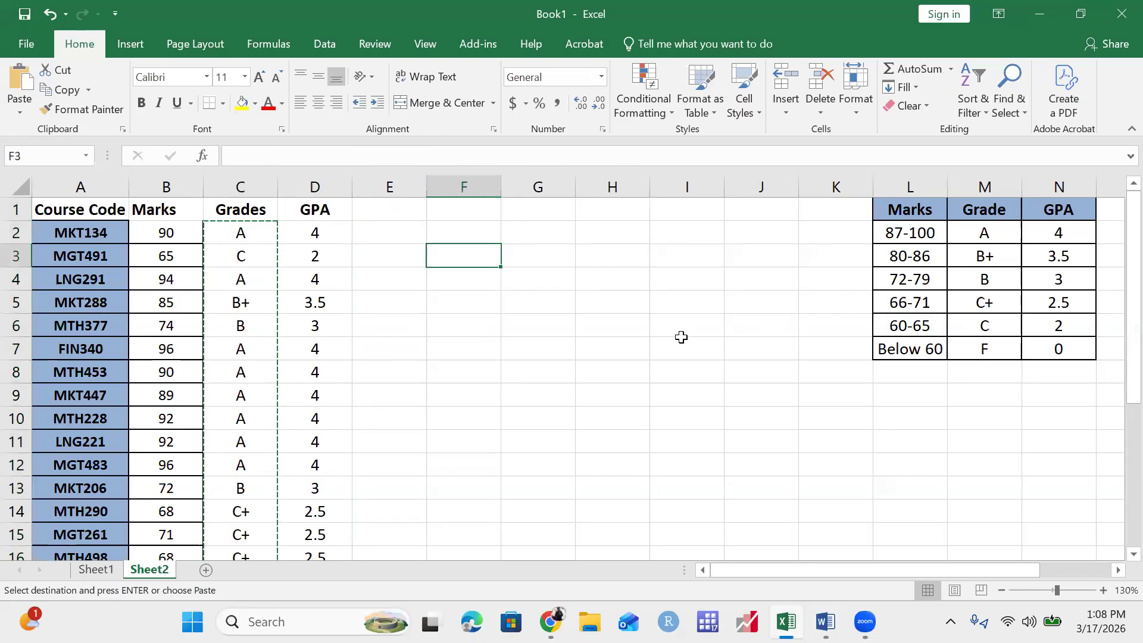
{"action": "type", "text": "A"}
{"action": "key", "text": "Return"}
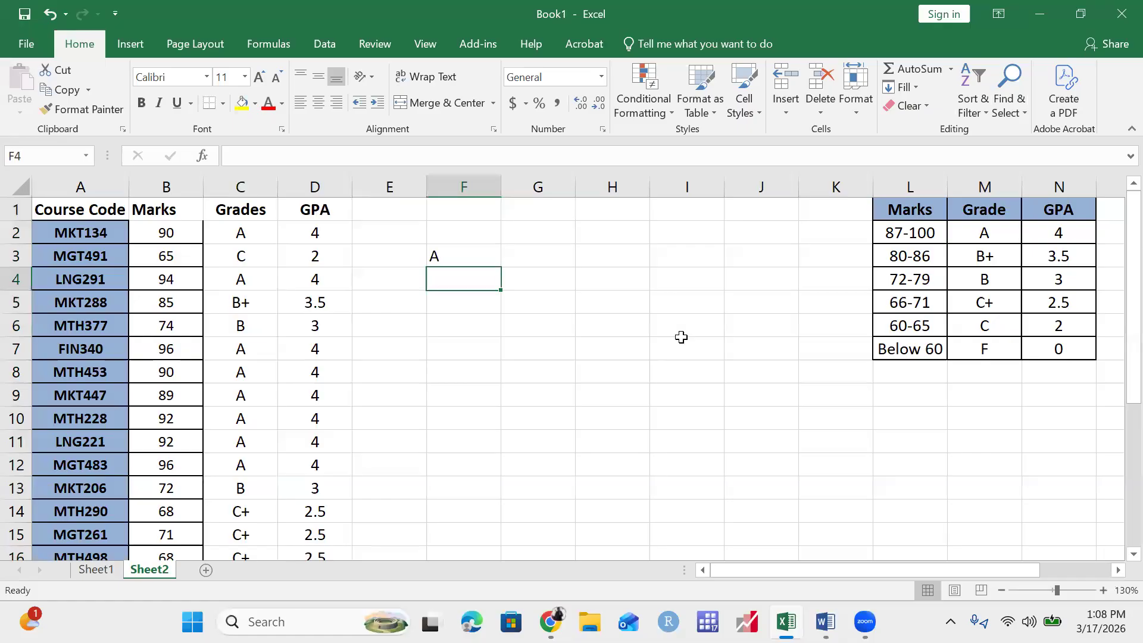
Copy the grade list from M2:M7 and paste it into column F starting at F3.
{"action": "key", "text": "Right"}
{"action": "key", "text": "Right"}
{"action": "key", "text": "Right"}
{"action": "key", "text": "Right"}
{"action": "key", "text": "Right"}
{"action": "key", "text": "Right"}
{"action": "key", "text": "Right"}
{"action": "key", "text": "Up"}
{"action": "key", "text": "Up"}
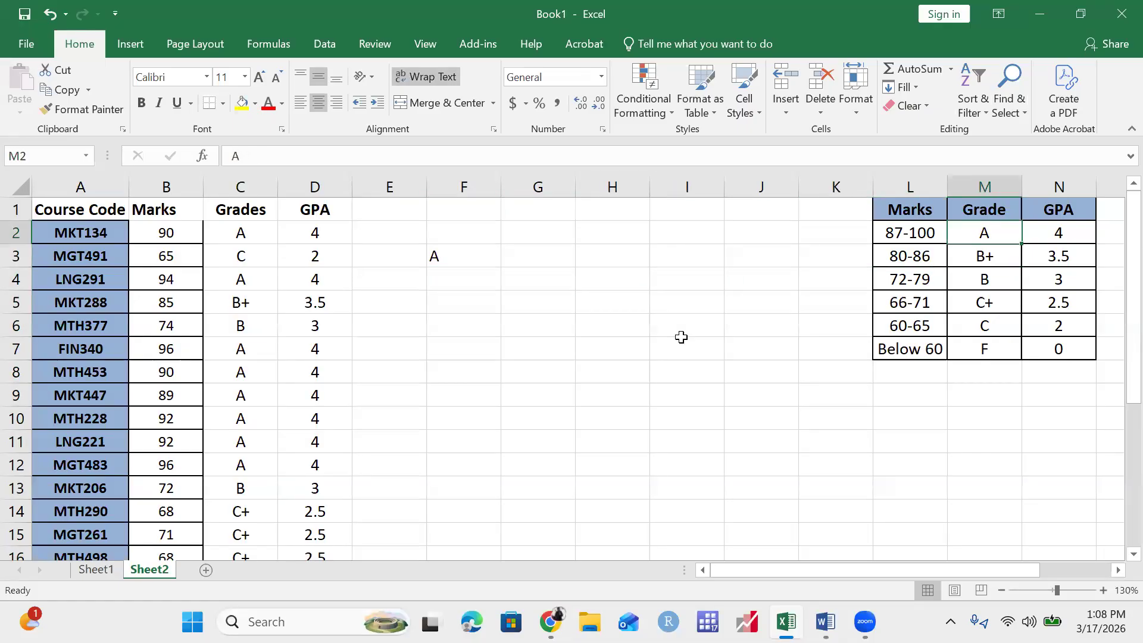
{"action": "key", "text": "ctrl+shift+Down"}
{"action": "key", "text": "ctrl+c"}
{"action": "key", "text": "Left"}
{"action": "key", "text": "Left"}
{"action": "key", "text": "Left"}
{"action": "key", "text": "Left"}
{"action": "key", "text": "Left"}
{"action": "key", "text": "Left"}
{"action": "key", "text": "Left"}
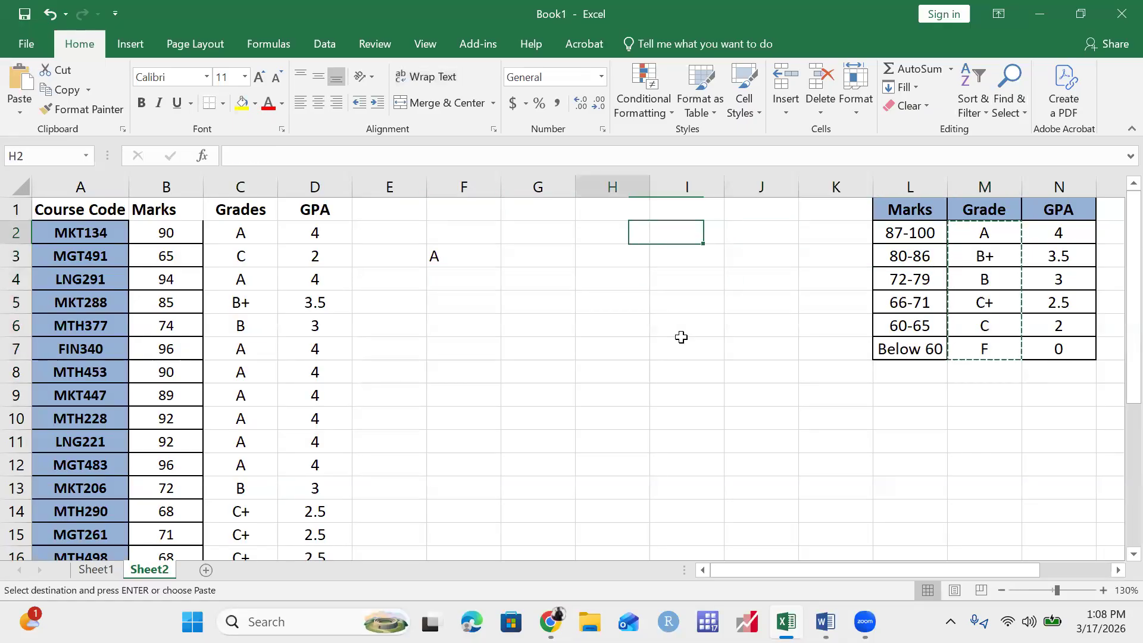
{"action": "key", "text": "Down"}
{"action": "key", "text": "ctrl+v"}
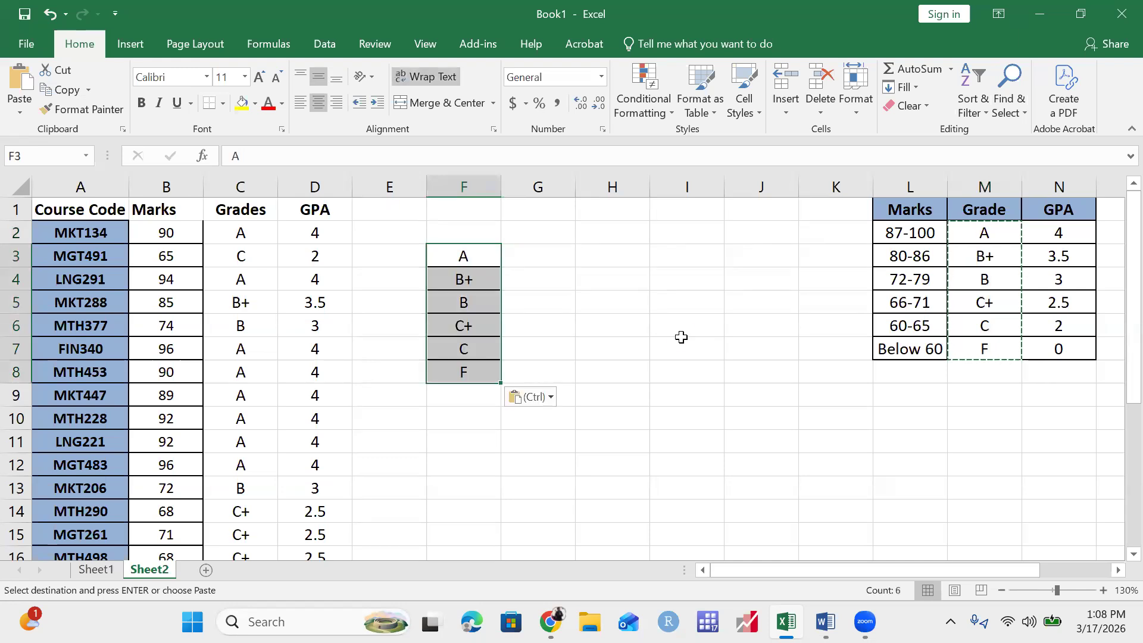
{"action": "key", "text": "Down"}
{"action": "key", "text": "Up"}
{"action": "key", "text": "Down"}
{"action": "key", "text": "Down"}
{"action": "key", "text": "Down"}
{"action": "key", "text": "Down"}
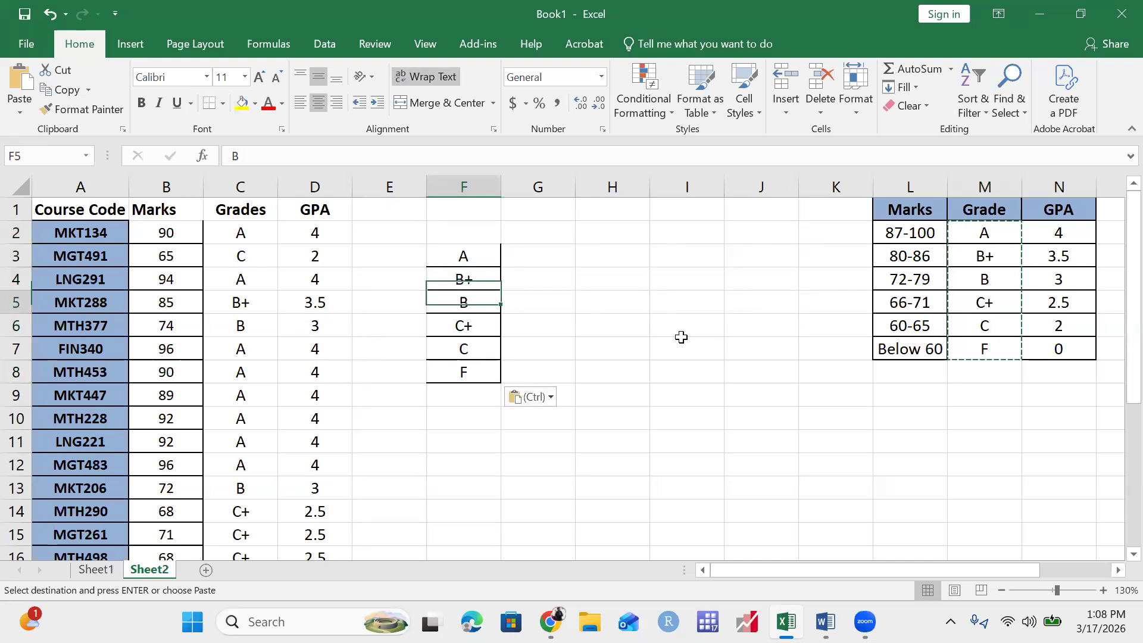
{"action": "key", "text": "Down"}
{"action": "key", "text": "Up"}
{"action": "key", "text": "Up"}
{"action": "key", "text": "Up"}
{"action": "key", "text": "Up"}
{"action": "key", "text": "Up"}
{"action": "key", "text": "Right"}
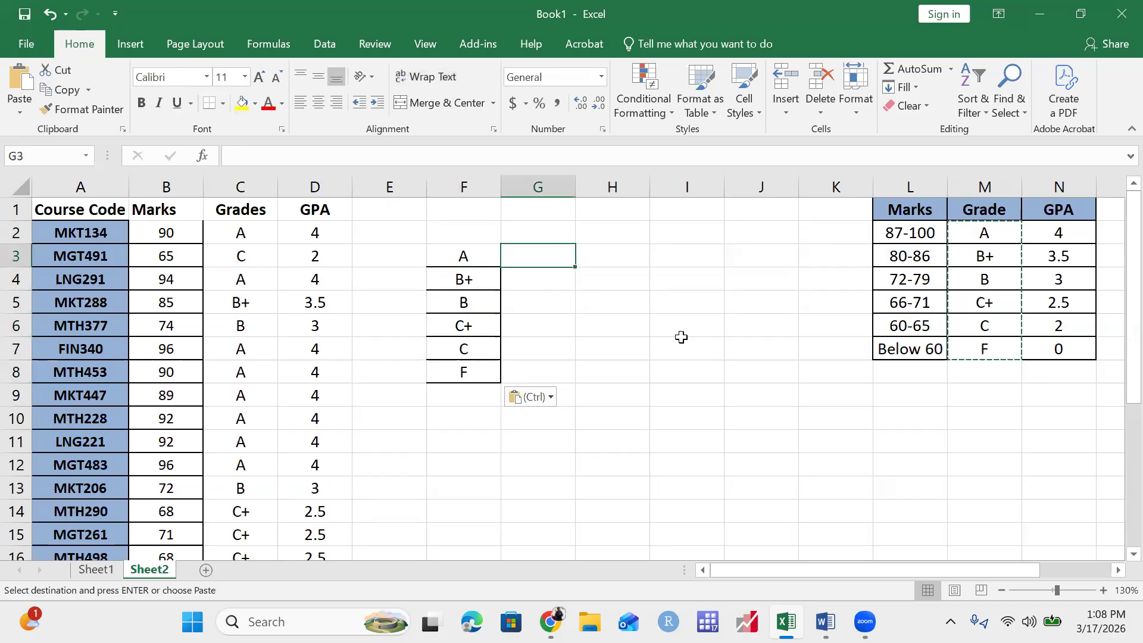
{"action": "type", "text": "=count"}
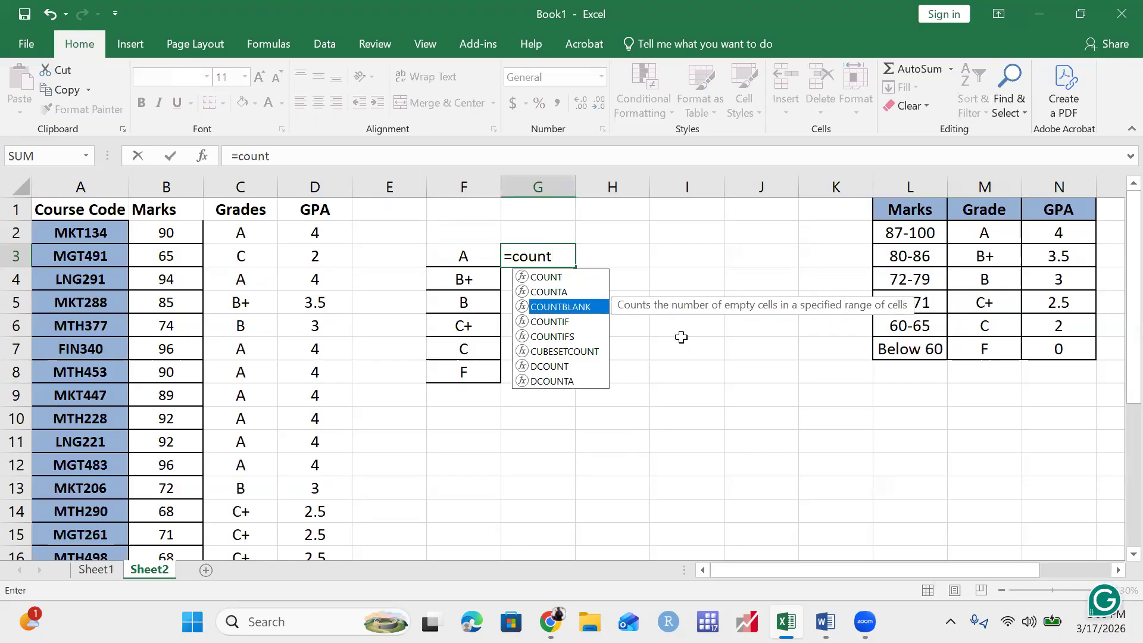
{"action": "key", "text": "Down"}
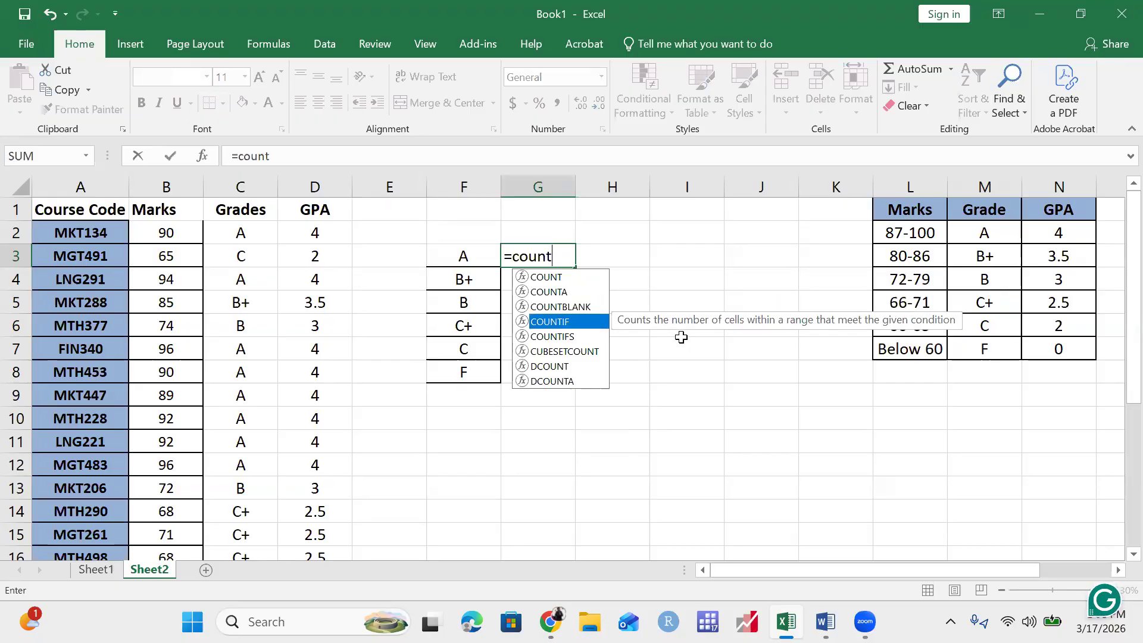
{"action": "key", "text": "Tab"}
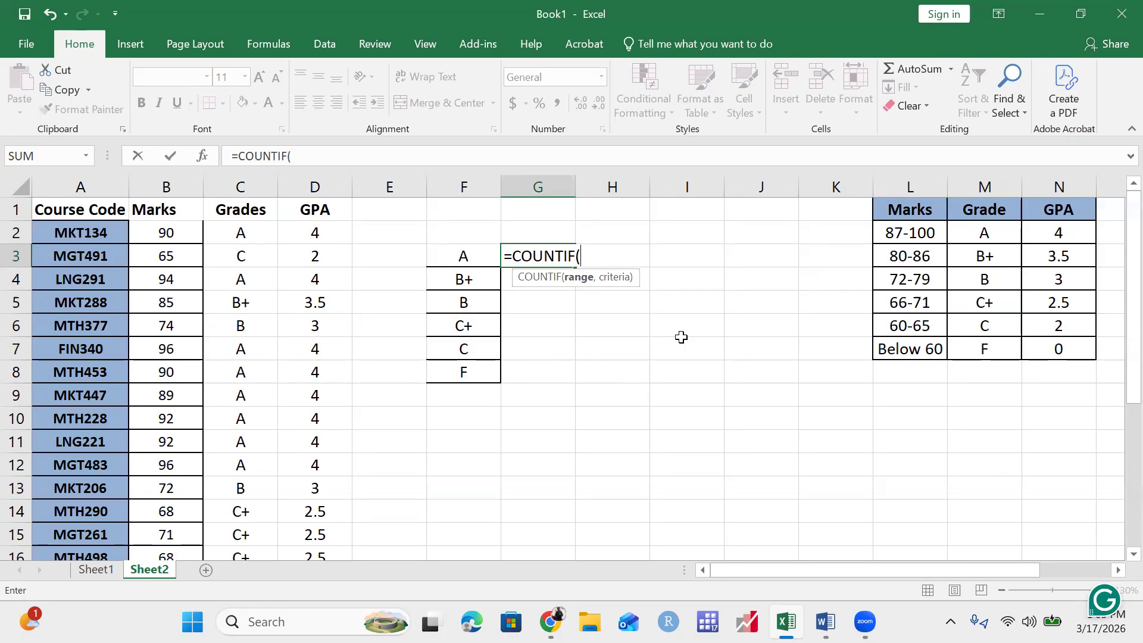
{"action": "key", "text": "Escape"}
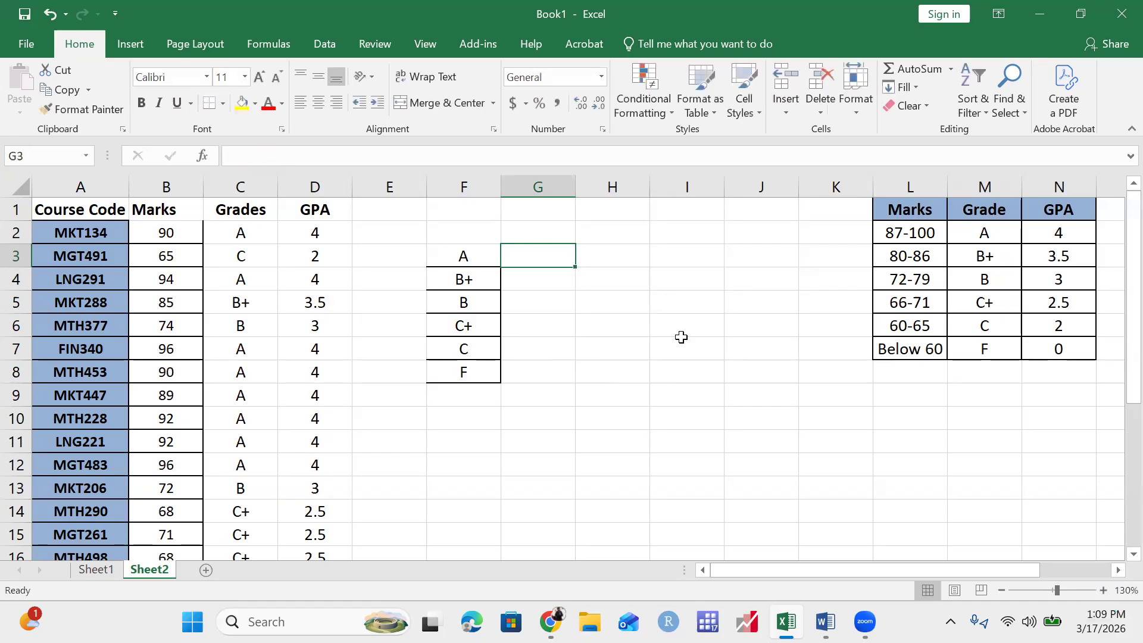
Count the GPA values in D2:D25 with a COUNT formula in cell D27.
{"action": "key", "text": "Left"}
{"action": "key", "text": "Left"}
{"action": "key", "text": "Left"}
{"action": "key", "text": "ctrl+Down"}
{"action": "key", "text": "Down"}
{"action": "key", "text": "Down"}
{"action": "key", "text": "Down"}
{"action": "key", "text": "Down"}
{"action": "key", "text": "Down"}
{"action": "key", "text": "Down"}
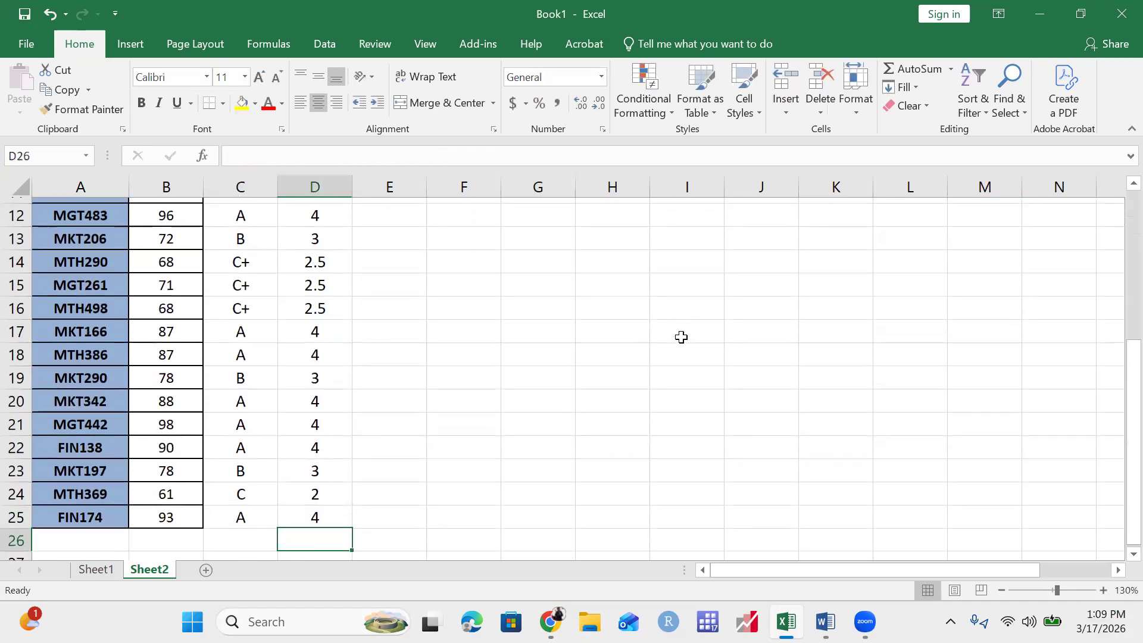
{"action": "key", "text": "Up"}
{"action": "key", "text": "Up"}
{"action": "key", "text": "Up"}
{"action": "key", "text": "Up"}
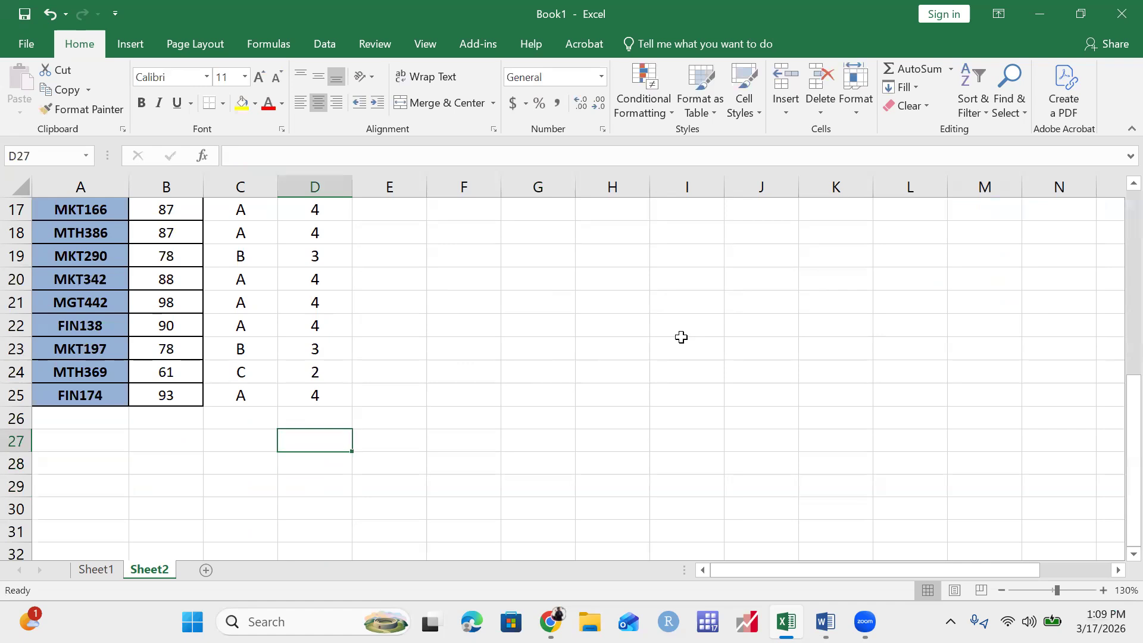
{"action": "type", "text": "=count"}
{"action": "key", "text": "Tab"}
{"action": "key", "text": "Up"}
{"action": "key", "text": "Up"}
{"action": "key", "text": "Up"}
{"action": "key", "text": "Down"}
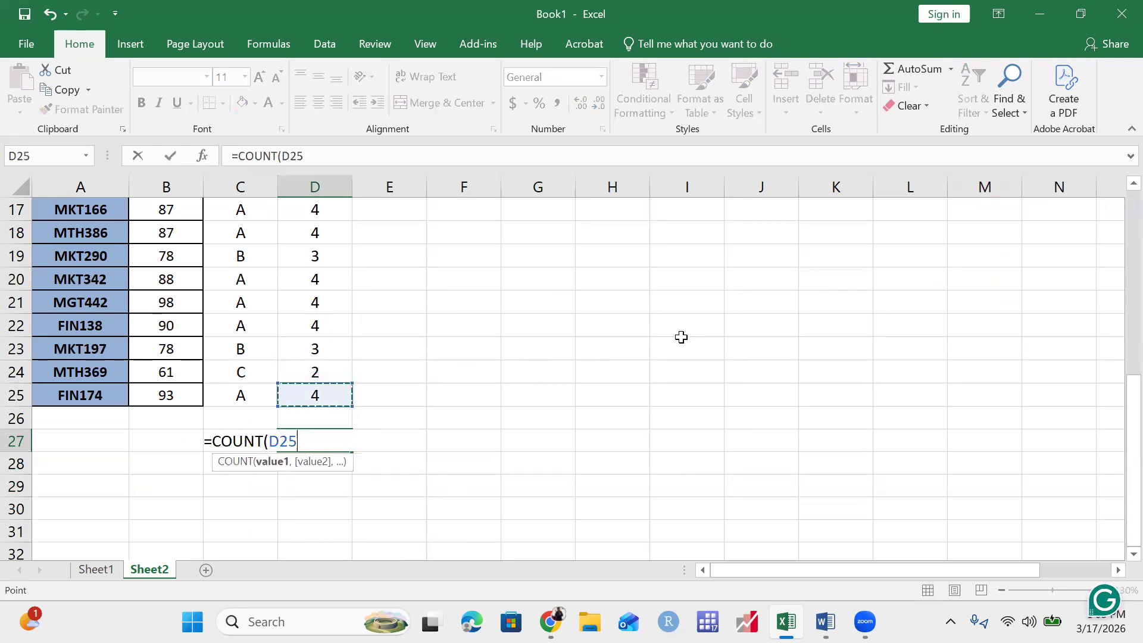
{"action": "key", "text": "ctrl+shift+Up"}
{"action": "key", "text": "shift+Down"}
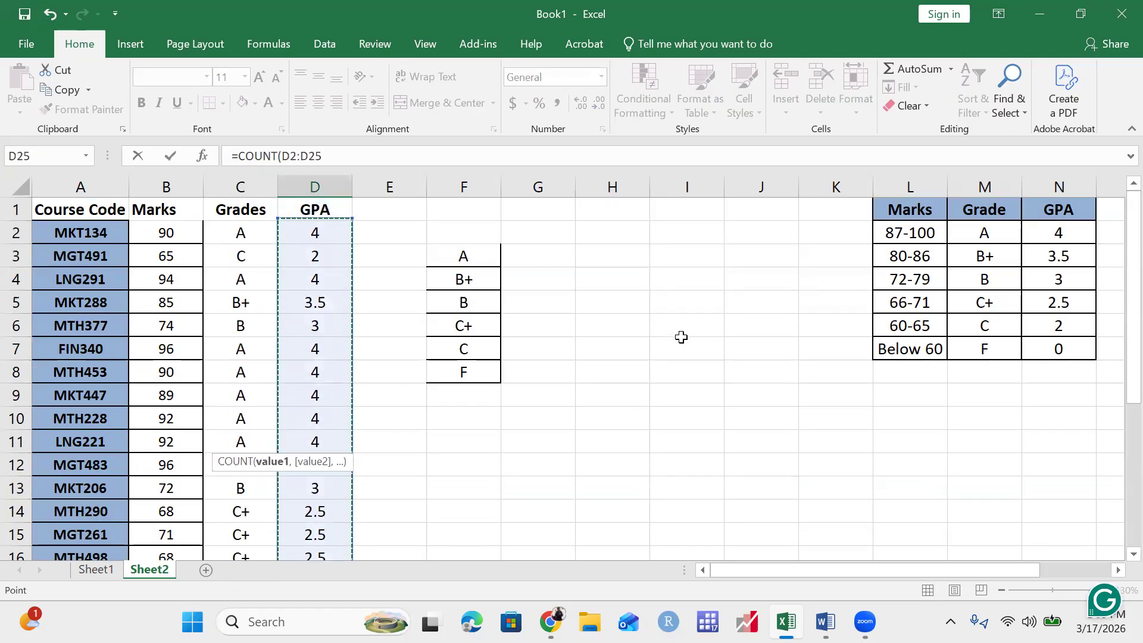
{"action": "type", "text": ")"}
{"action": "key", "text": "Return"}
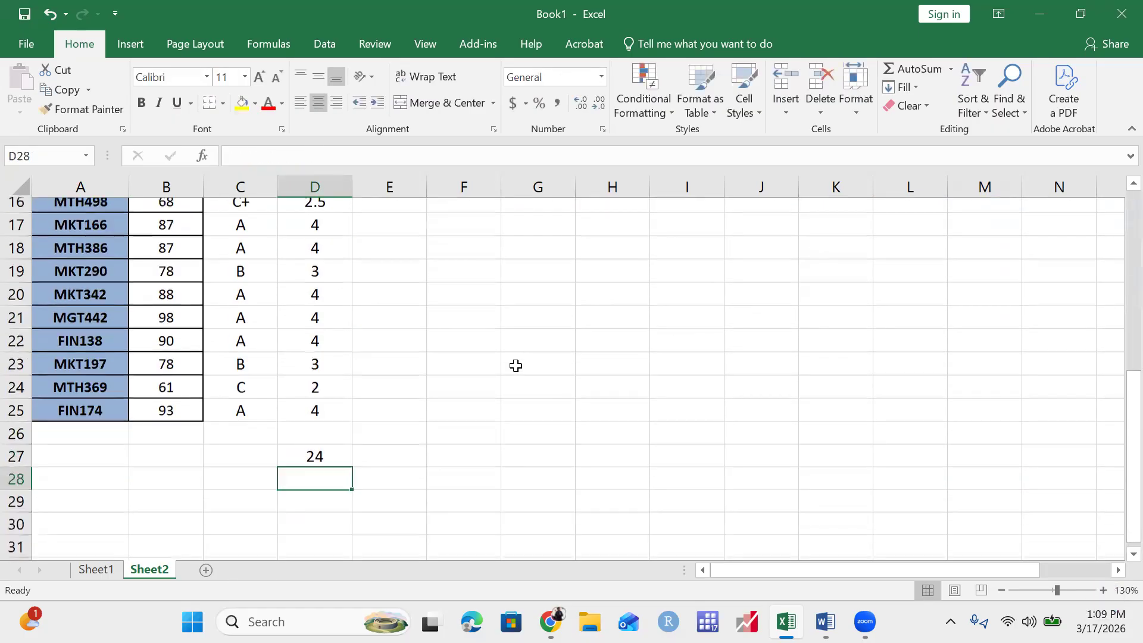
Delete the COUNT formula from D27 and go back to cell G3 beside the grade list.
{"action": "left_click", "coordinate": [336, 371]}
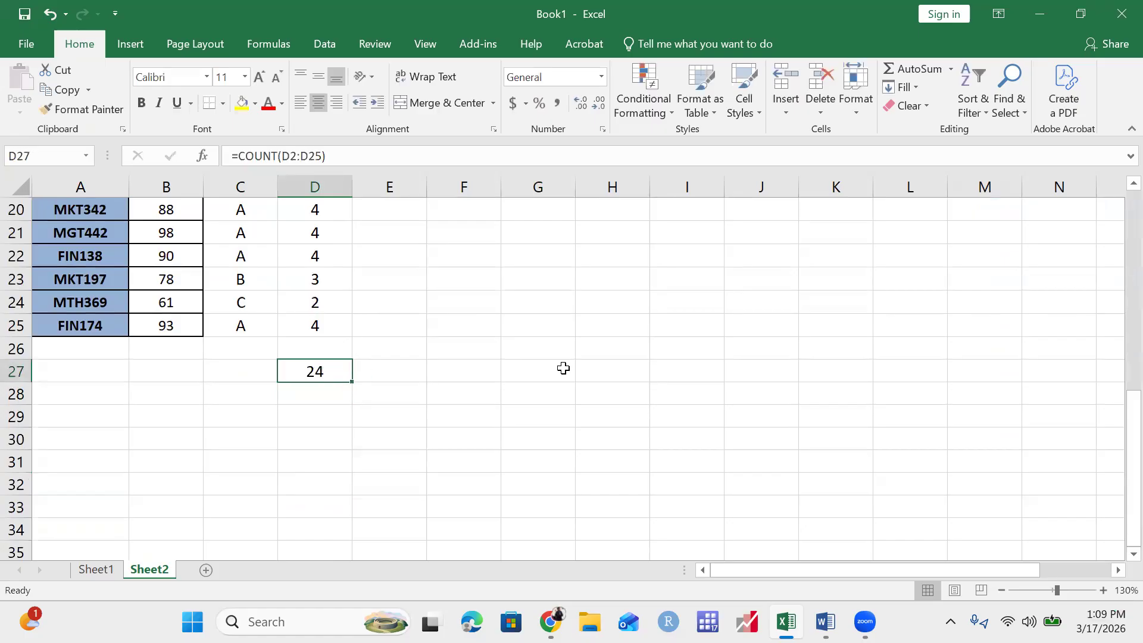
{"action": "key", "text": "Delete"}
{"action": "key", "text": "Up"}
{"action": "key", "text": "Up"}
{"action": "key", "text": "ctrl+Up"}
{"action": "key", "text": "Down"}
{"action": "key", "text": "Right"}
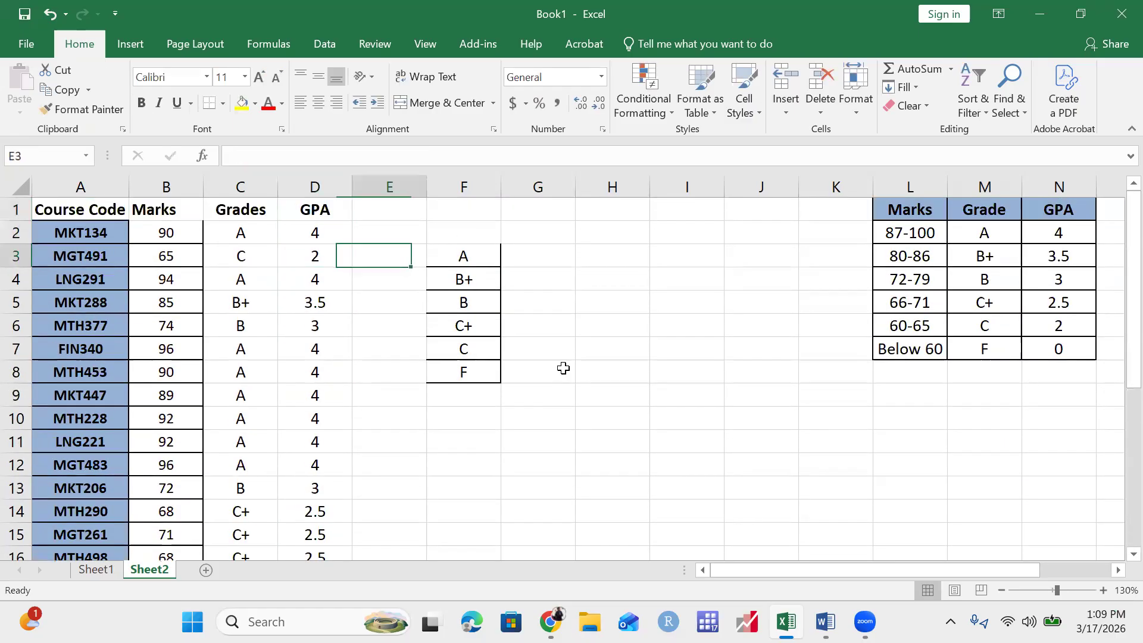
{"action": "key", "text": "Down"}
{"action": "key", "text": "Right"}
{"action": "key", "text": "Right"}
{"action": "type", "text": "count"}
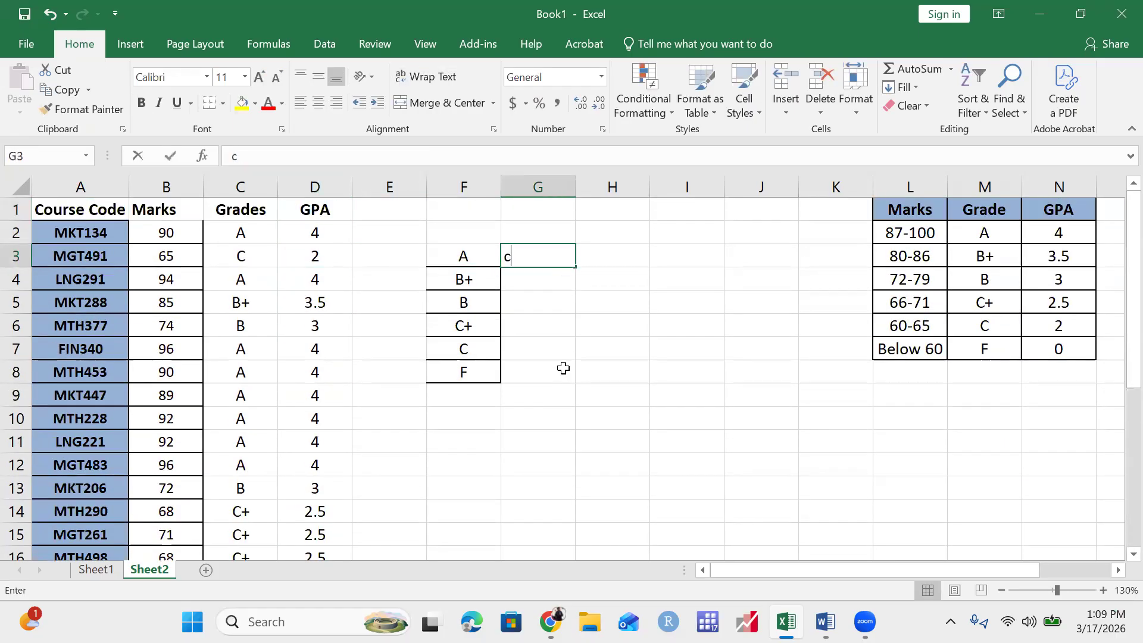
{"action": "key", "text": "BackSpace"}
{"action": "key", "text": "BackSpace"}
{"action": "key", "text": "BackSpace"}
{"action": "key", "text": "BackSpace"}
{"action": "key", "text": "BackSpace"}
Enter =COUNTIF(C2:C25,F3) in G3 to count the courses graded A.
{"action": "type", "text": "=count"}
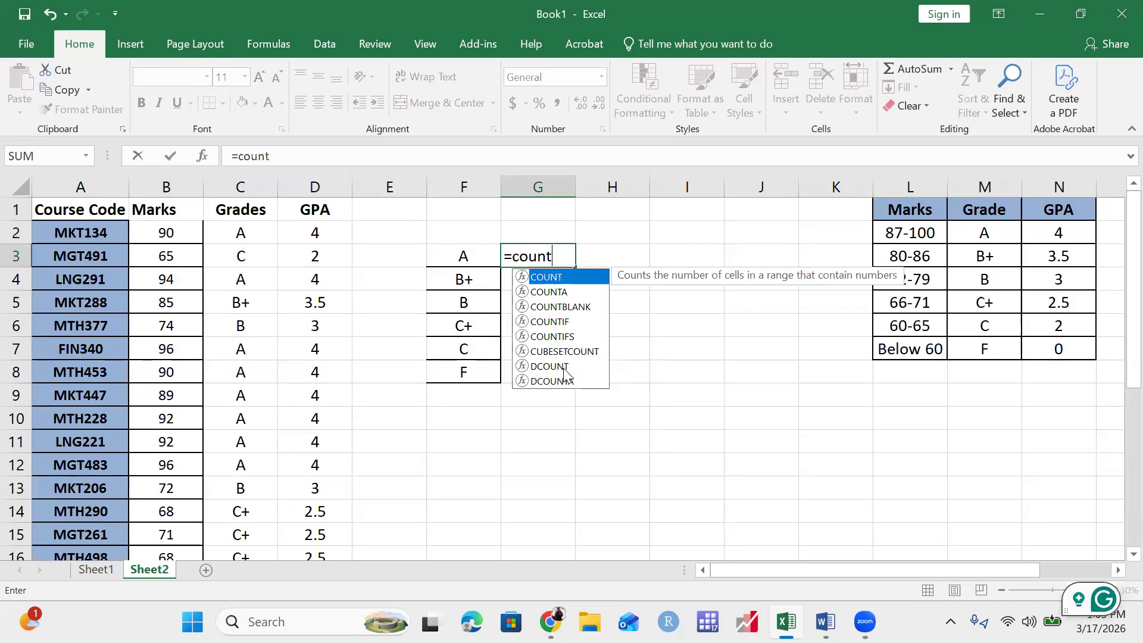
{"action": "key", "text": "Down"}
{"action": "key", "text": "Down"}
{"action": "key", "text": "Down"}
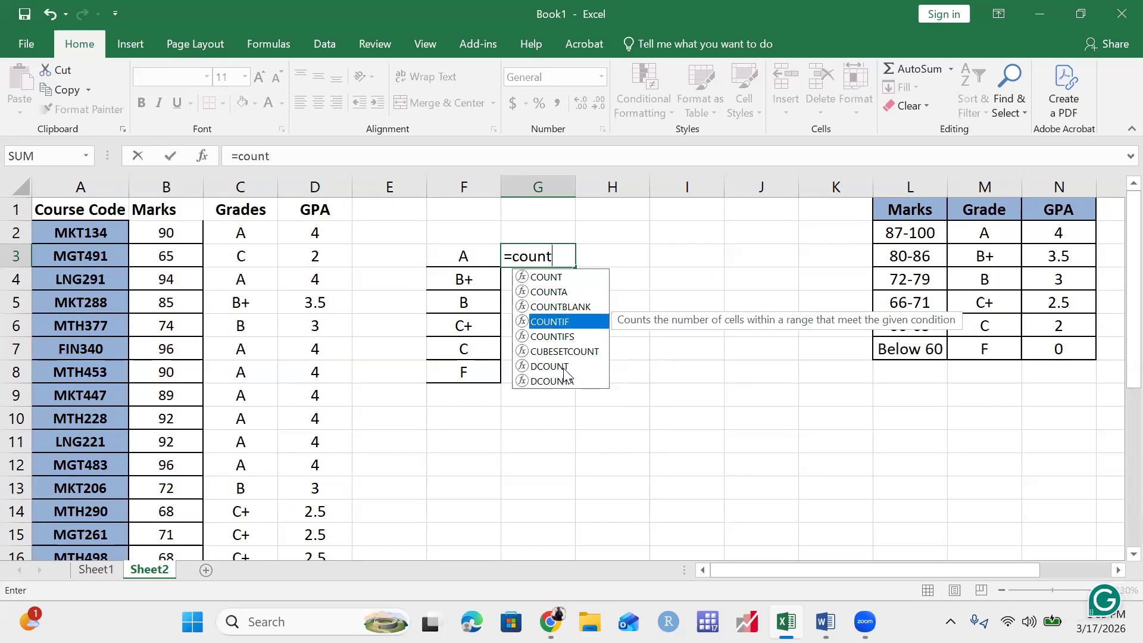
{"action": "key", "text": "Tab"}
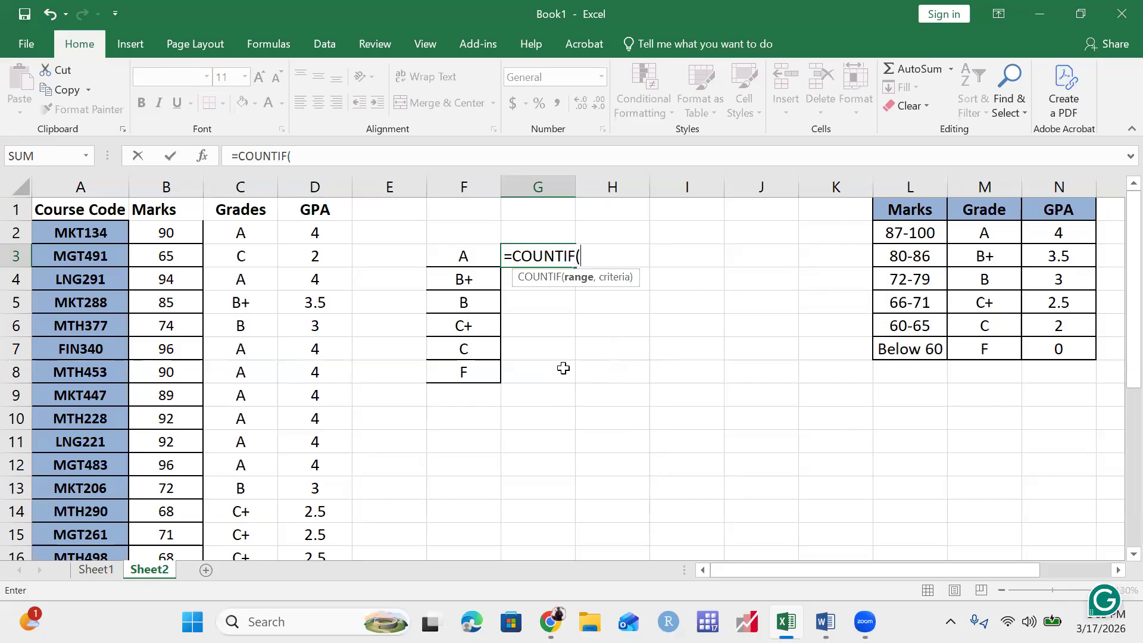
{"action": "left_click", "coordinate": [240, 231]}
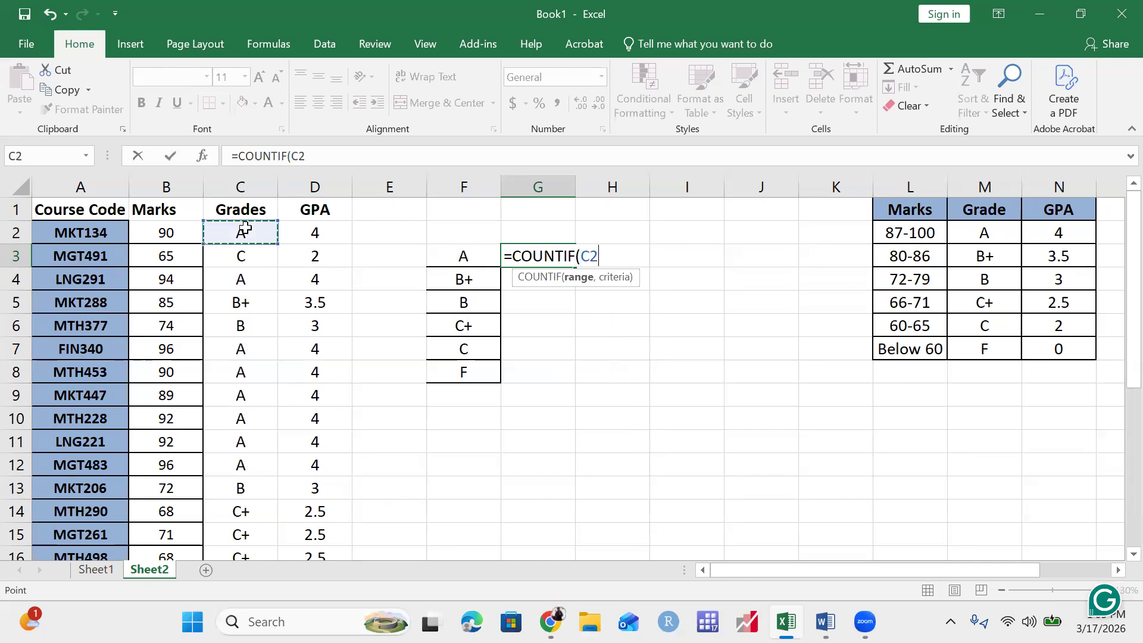
{"action": "key", "text": "ctrl+shift+Down"}
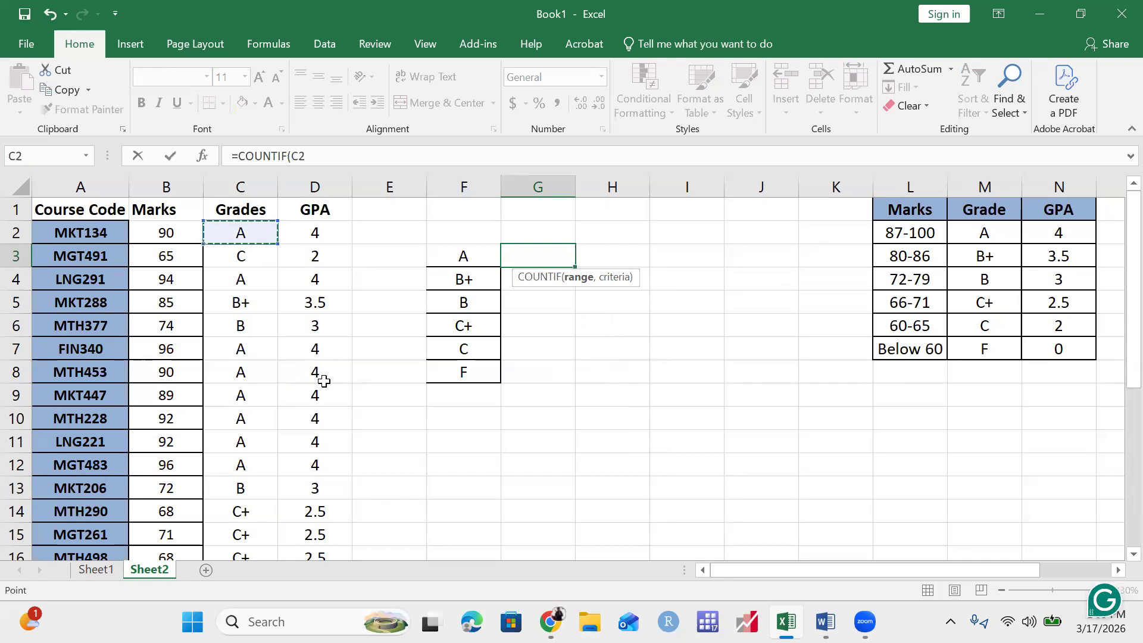
{"action": "scroll", "coordinate": [431, 487], "scroll_direction": "up", "scroll_amount": 4}
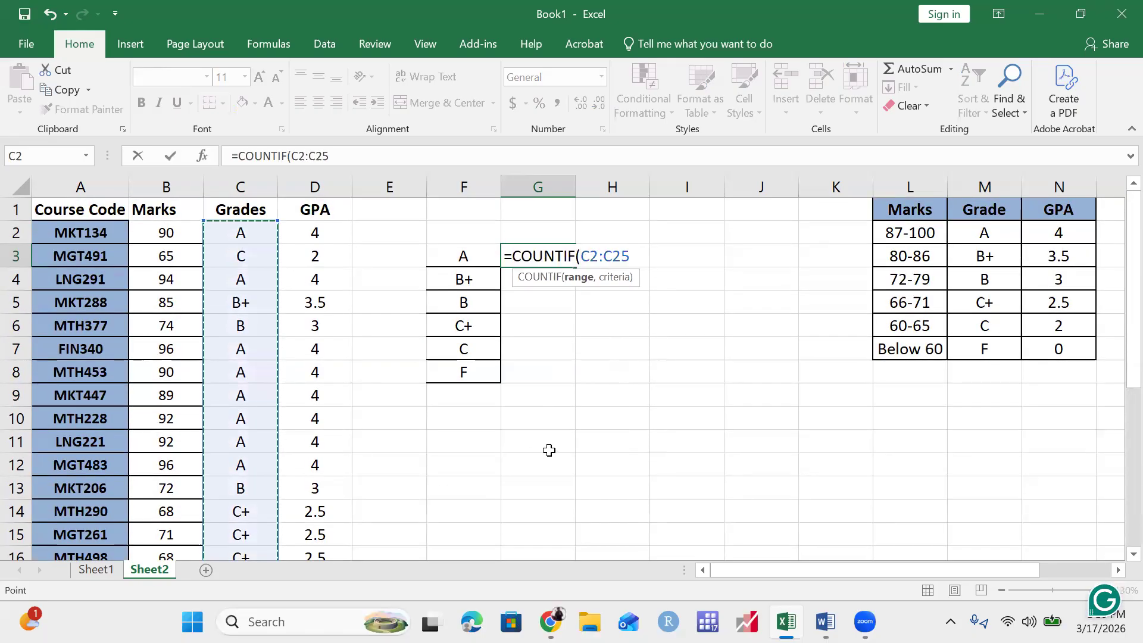
{"action": "type", "text": ","}
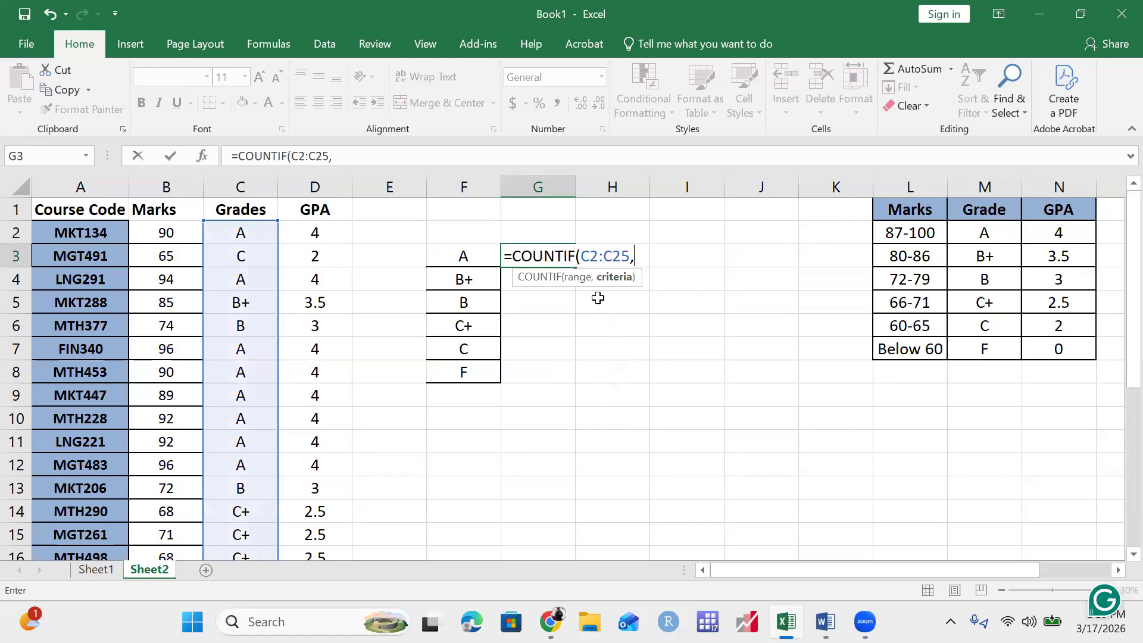
{"action": "left_click", "coordinate": [472, 257]}
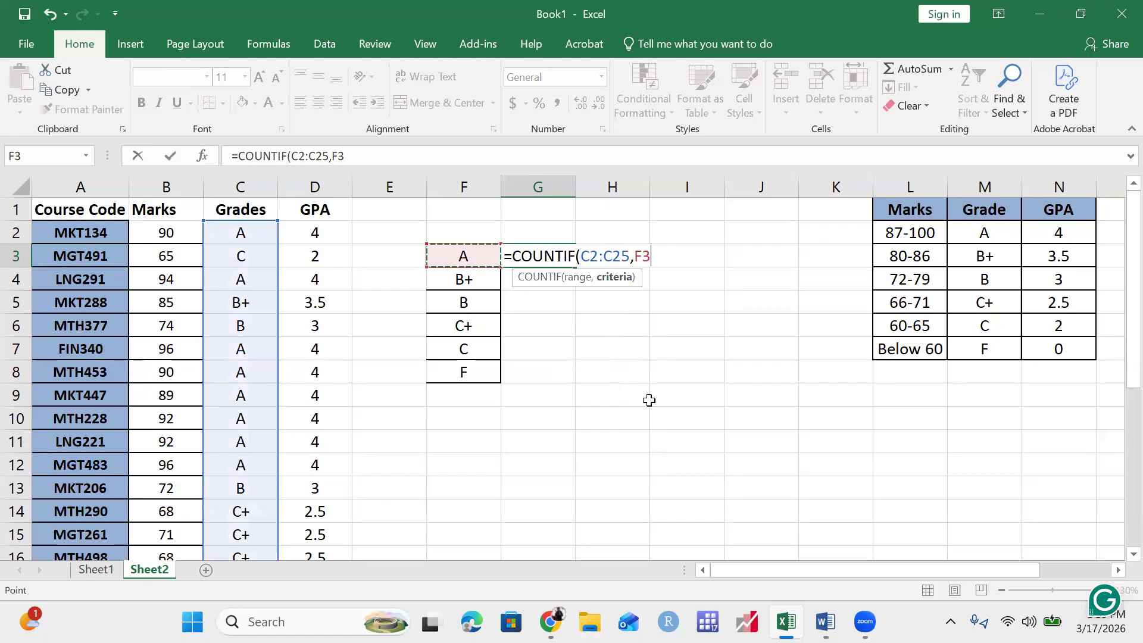
{"action": "key", "text": "Return"}
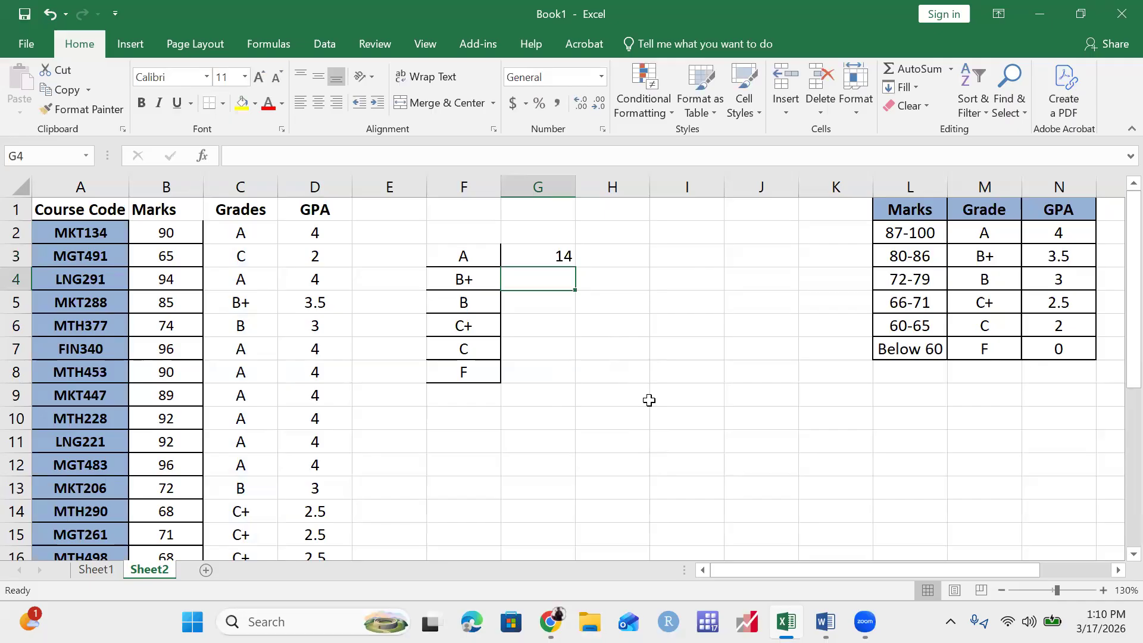
Fill the COUNTIF formula from G3 down to G8 for the remaining grades.
{"action": "left_click", "coordinate": [546, 260]}
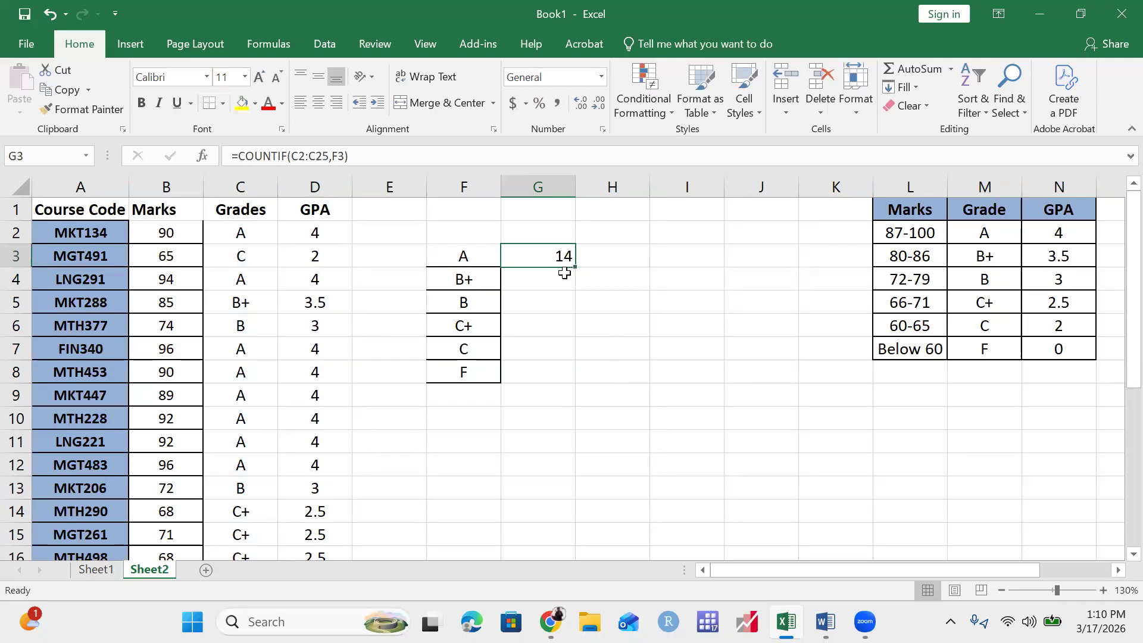
{"action": "left_click_drag", "start_coordinate": [576, 265], "coordinate": [574, 381]}
{"action": "left_click", "coordinate": [692, 416]}
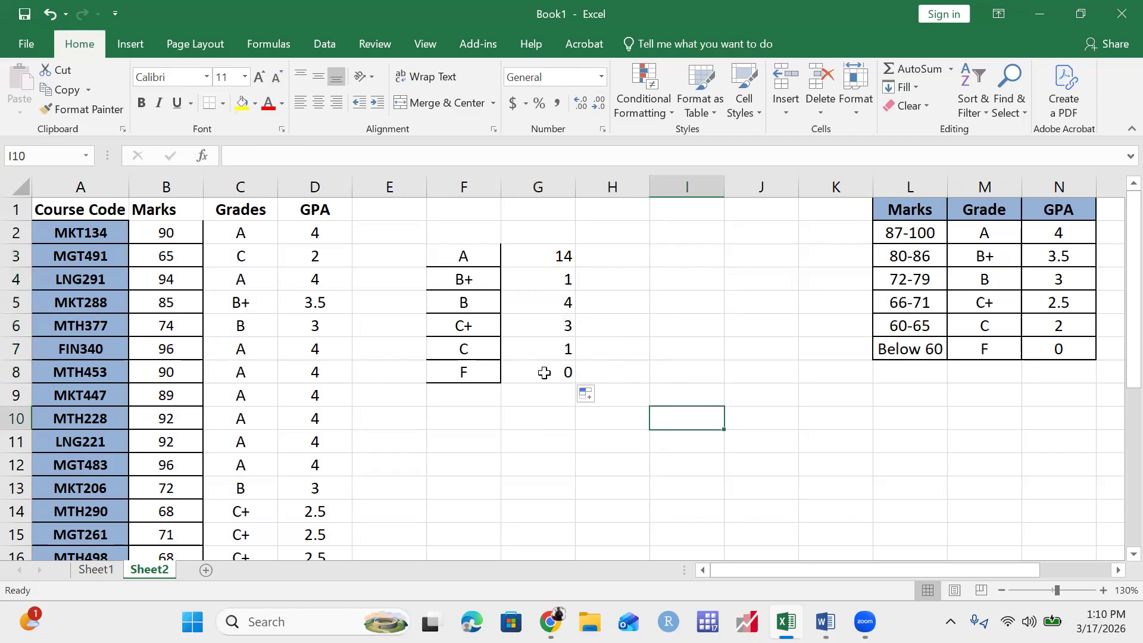
Inspect the filled COUNTIF formulas in G4 to G7 to see which ranges they reference.
{"action": "left_click", "coordinate": [542, 285]}
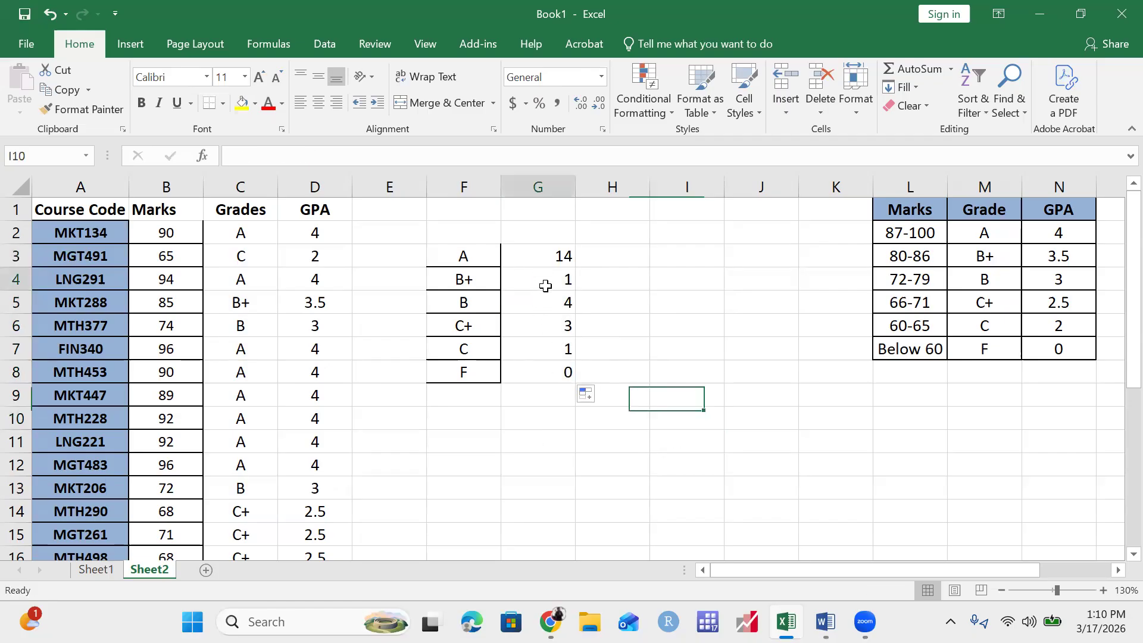
{"action": "key", "text": "F2"}
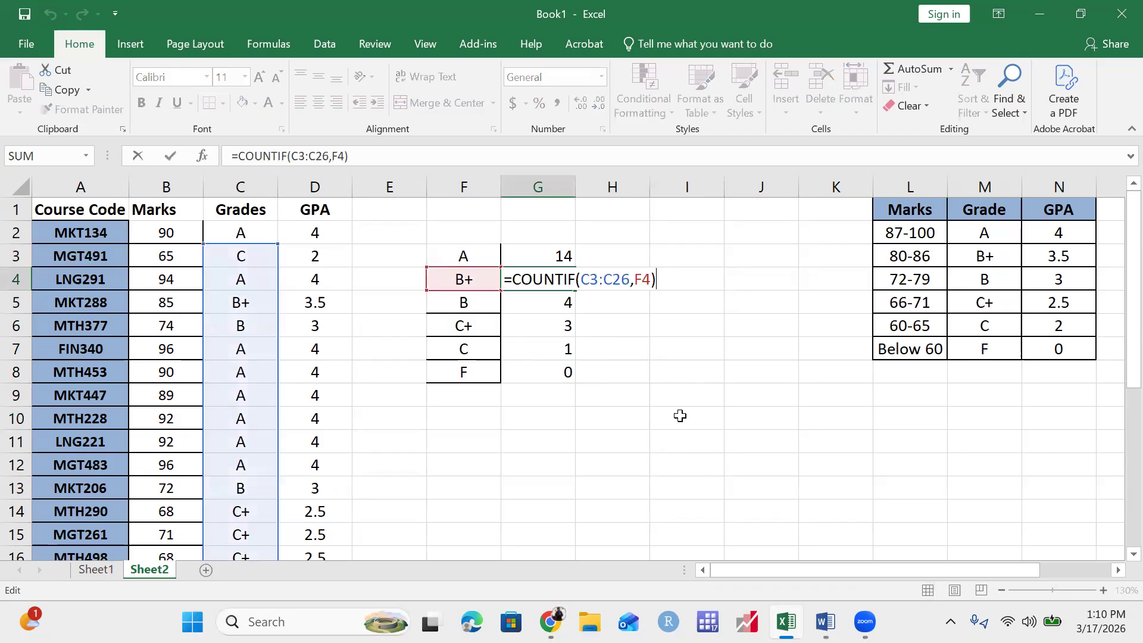
{"action": "key", "text": "Escape"}
{"action": "key", "text": "Down"}
{"action": "key", "text": "F2"}
{"action": "key", "text": "Escape"}
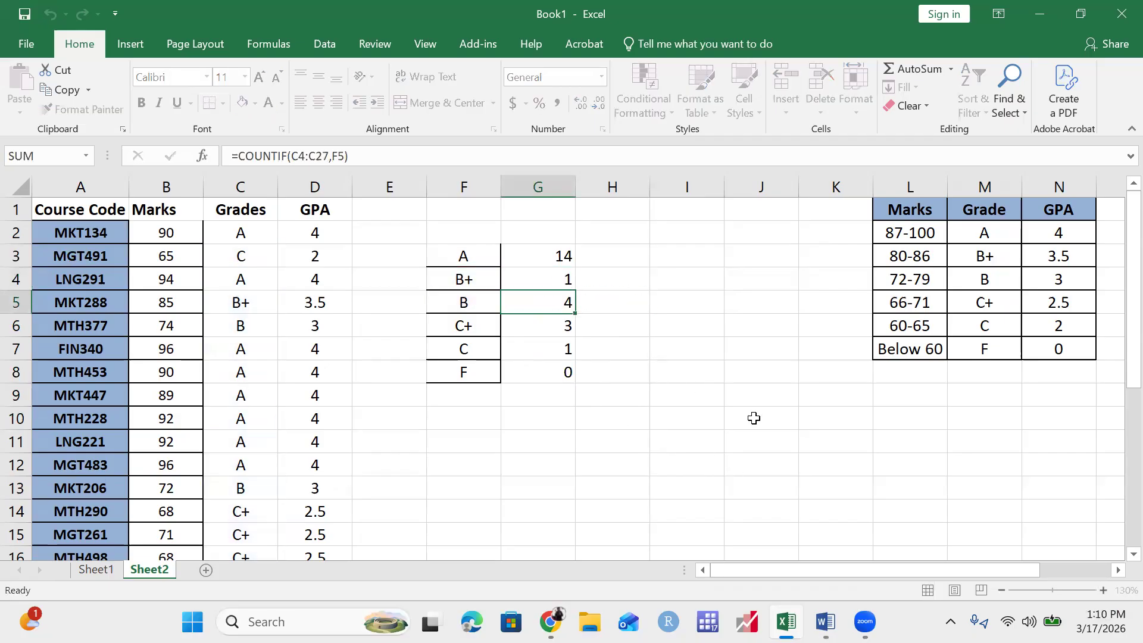
{"action": "key", "text": "Down"}
{"action": "key", "text": "F2"}
{"action": "key", "text": "Escape"}
{"action": "key", "text": "Down"}
{"action": "key", "text": "F2"}
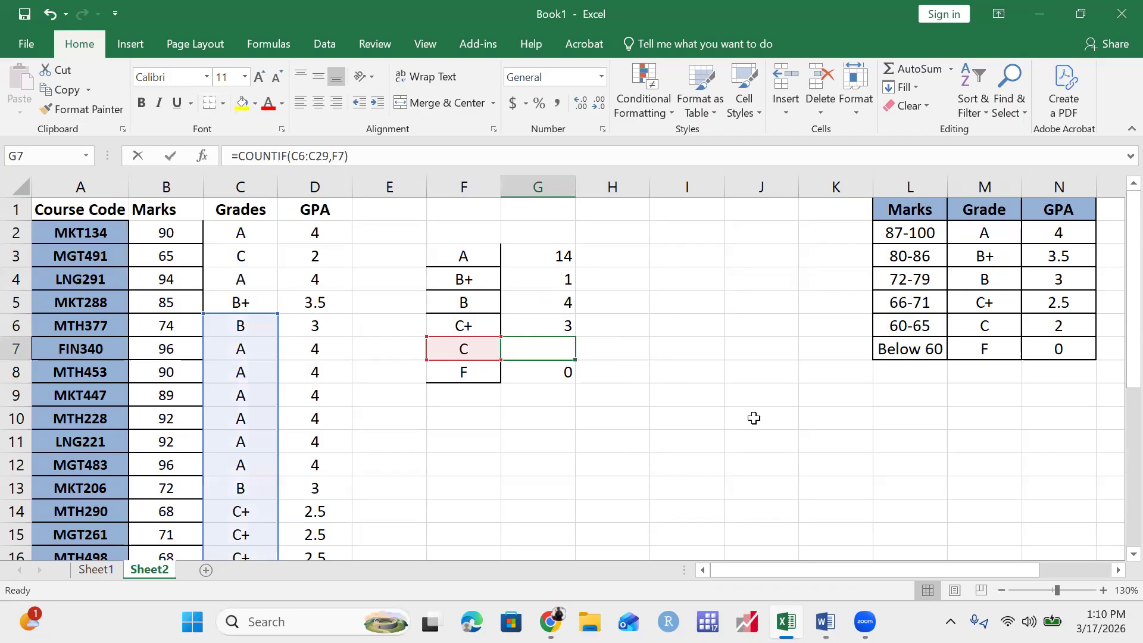
{"action": "key", "text": "Escape"}
Lock the count range in the G3 COUNTIF formula as the absolute reference $C$2:$C$25.
{"action": "key", "text": "Up"}
{"action": "key", "text": "Up"}
{"action": "key", "text": "Up"}
{"action": "key", "text": "Up"}
{"action": "key", "text": "F2"}
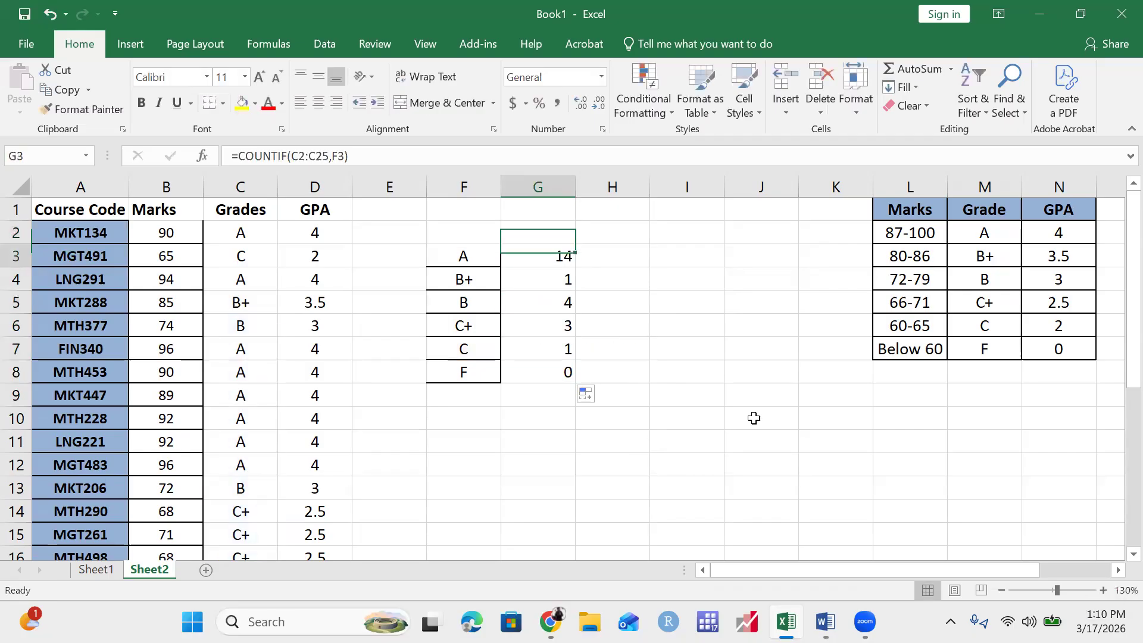
{"action": "key", "text": "Home"}
{"action": "key", "text": "Right"}
{"action": "key", "text": "Right"}
{"action": "key", "text": "Right"}
{"action": "key", "text": "Right"}
{"action": "key", "text": "Right"}
{"action": "key", "text": "Right"}
{"action": "key", "text": "Right"}
{"action": "key", "text": "Right"}
{"action": "key", "text": "Right"}
{"action": "key", "text": "Right"}
{"action": "key", "text": "Right"}
{"action": "key", "text": "Right"}
{"action": "key", "text": "Right"}
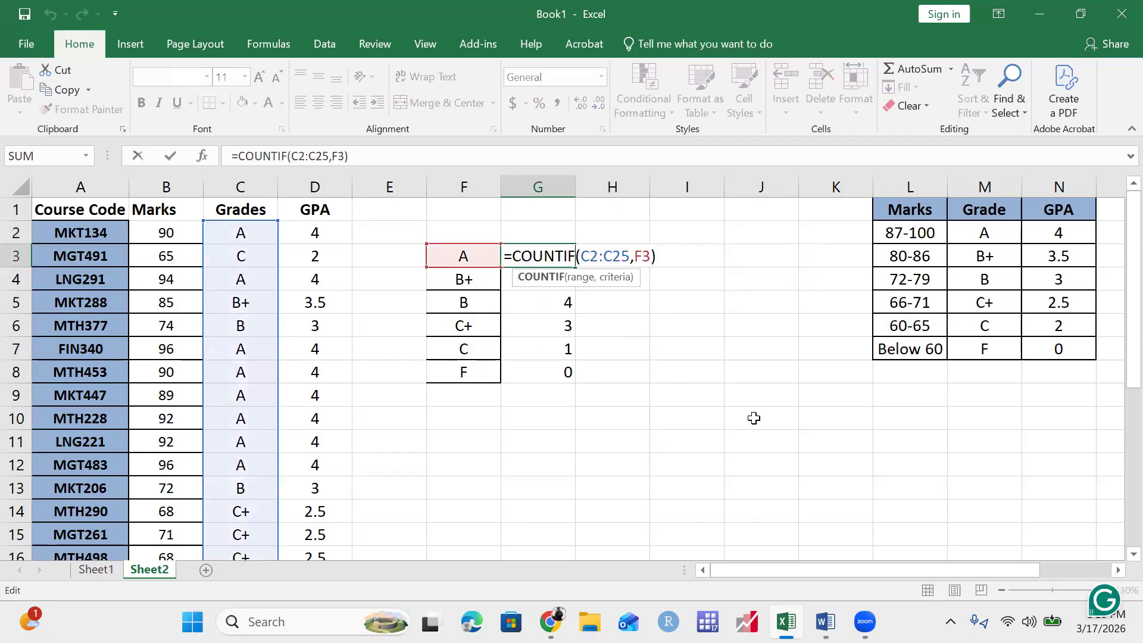
{"action": "key", "text": "F4"}
{"action": "key", "text": "Right"}
{"action": "key", "text": "F4"}
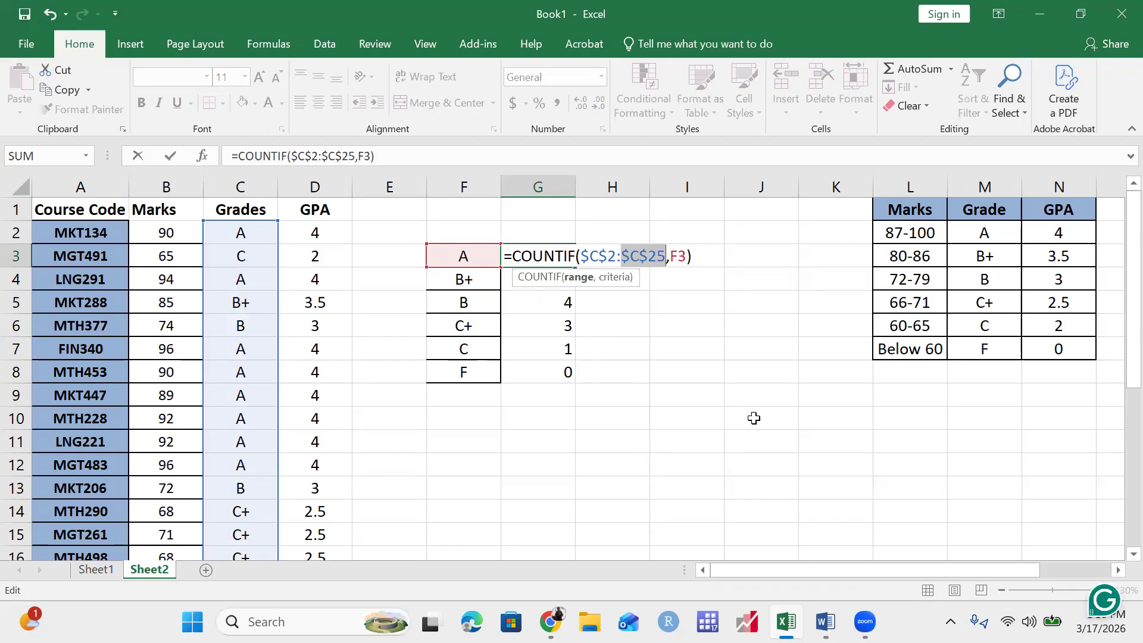
{"action": "key", "text": "Return"}
Fill the corrected COUNTIF formula with the locked range from G3 down to G8.
{"action": "key", "text": "Up"}
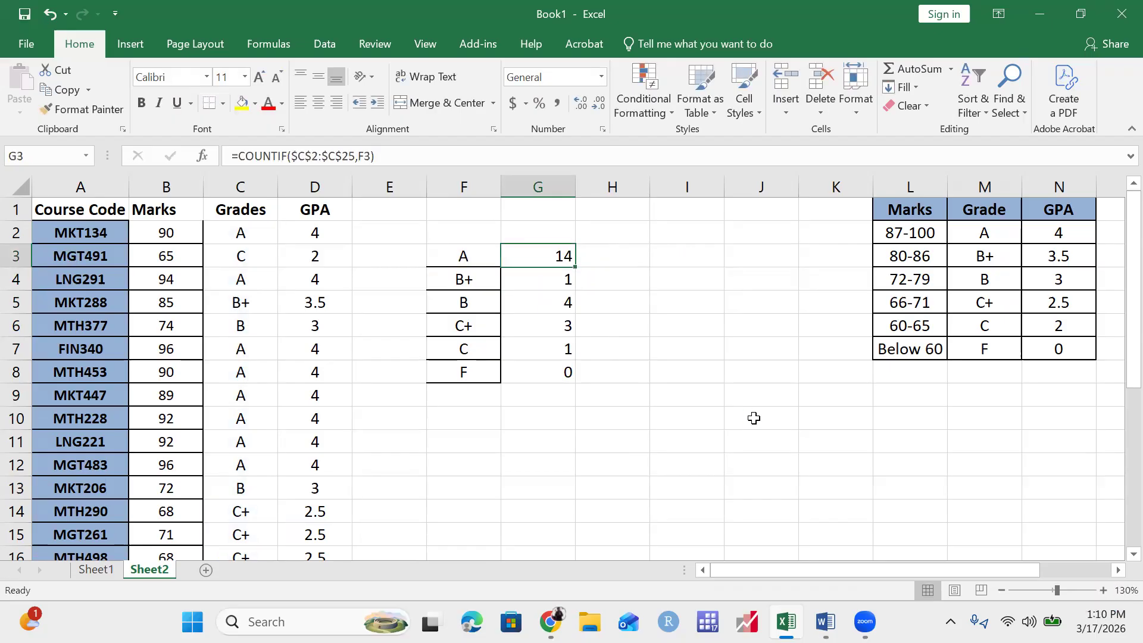
{"action": "double_click", "coordinate": [575, 267]}
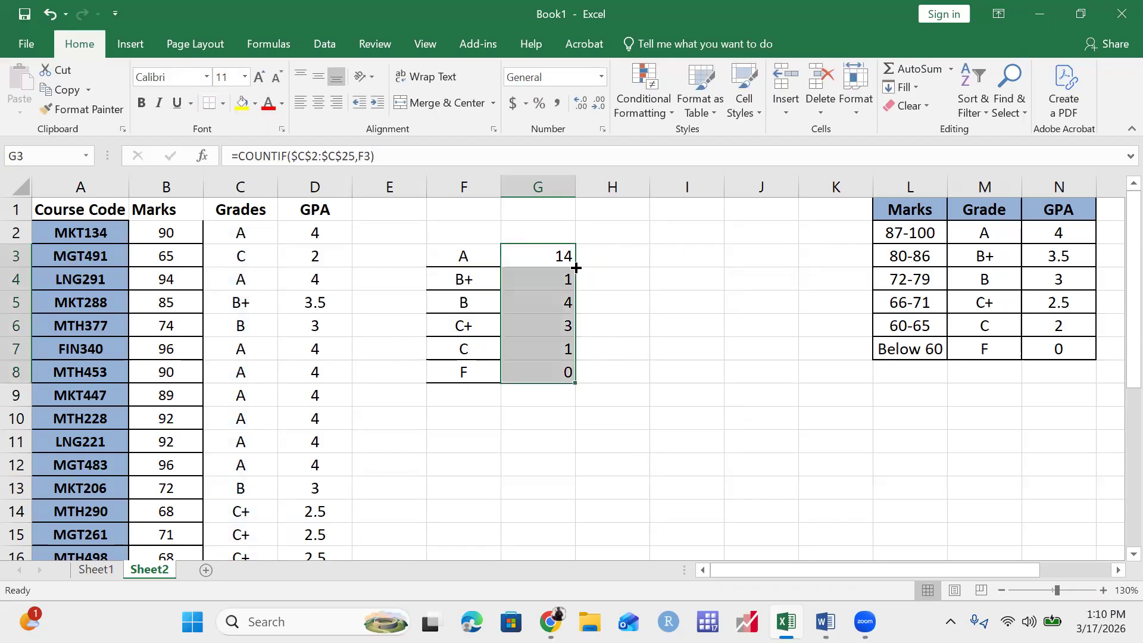
{"action": "left_click", "coordinate": [629, 390]}
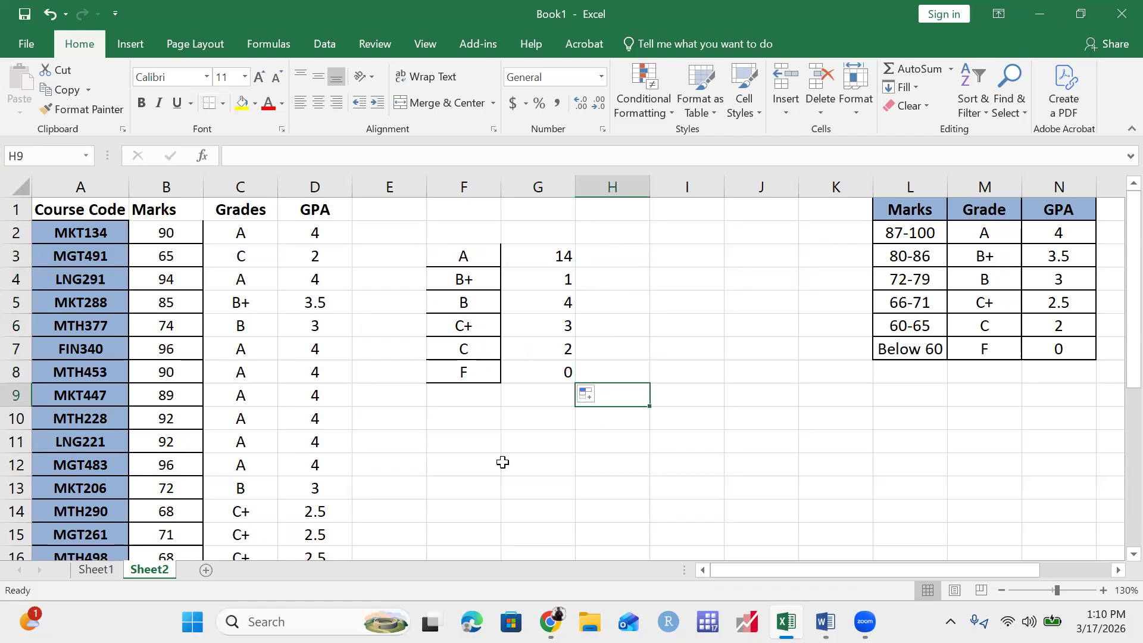
Select the grade counts in G3:G7 to check their sum against the number of courses.
{"action": "left_click_drag", "start_coordinate": [556, 251], "coordinate": [567, 355]}
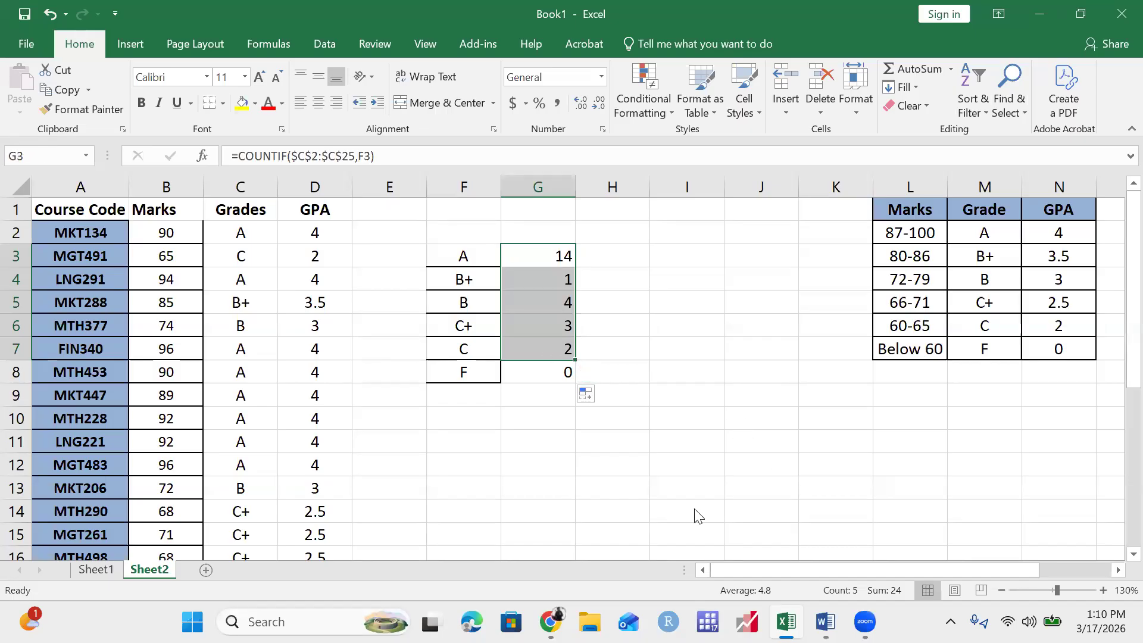
{"action": "left_click", "coordinate": [667, 390]}
{"action": "left_click", "coordinate": [537, 424]}
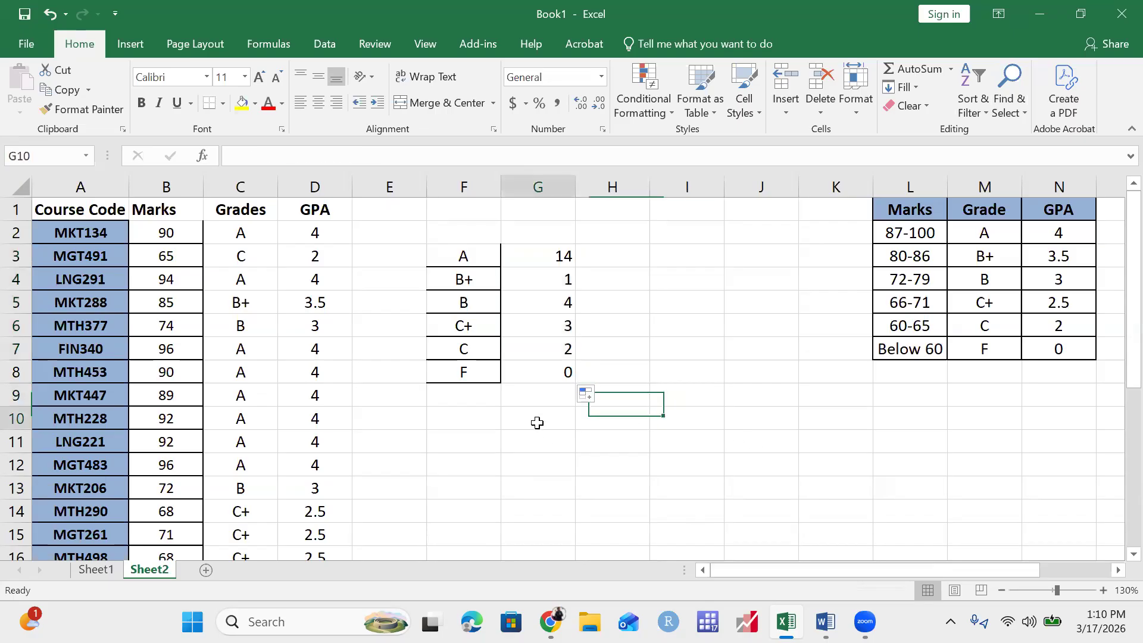
Total the grade counts in G10 with =SUM(G3:G8) as a check and clear the cell again.
{"action": "type", "text": "=su"}
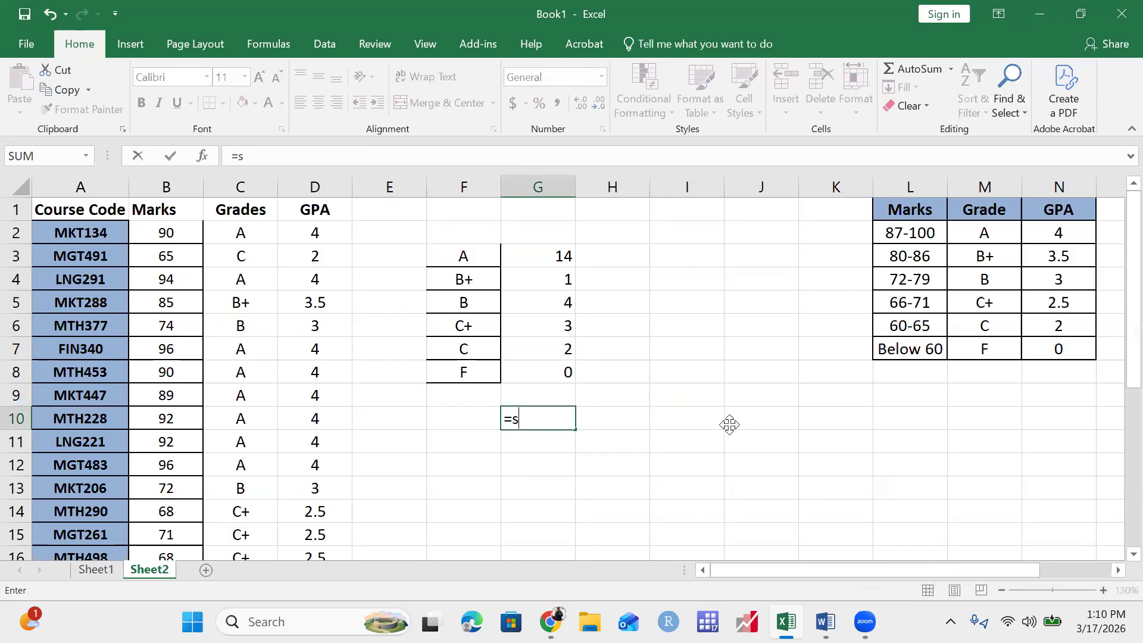
{"action": "key", "text": "Tab"}
{"action": "key", "text": "Up"}
{"action": "key", "text": "Up"}
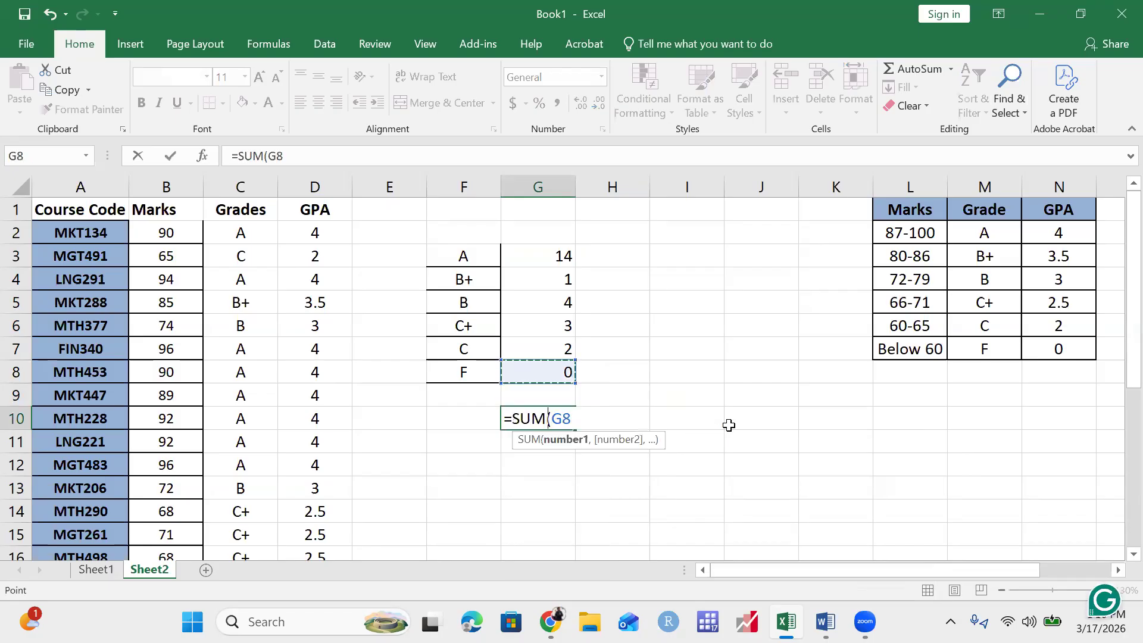
{"action": "key", "text": "shift+Up"}
{"action": "key", "text": "shift+Up"}
{"action": "key", "text": "shift+Up"}
{"action": "key", "text": "shift+Up"}
{"action": "key", "text": "shift+Up"}
{"action": "key", "text": "Return"}
{"action": "key", "text": "Up"}
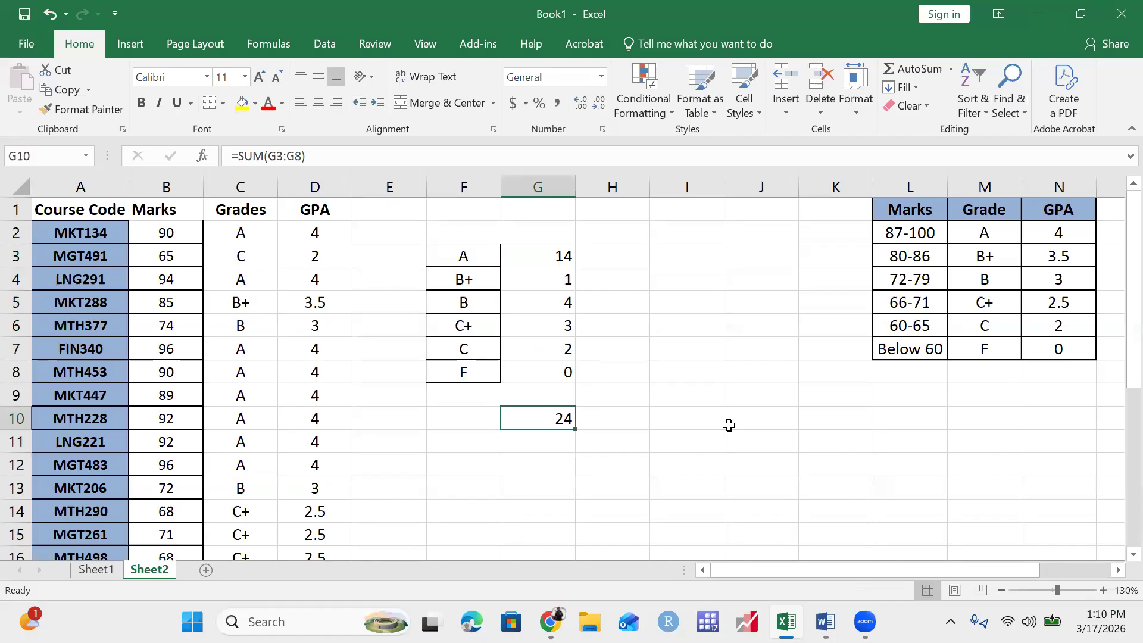
{"action": "key", "text": "Delete"}
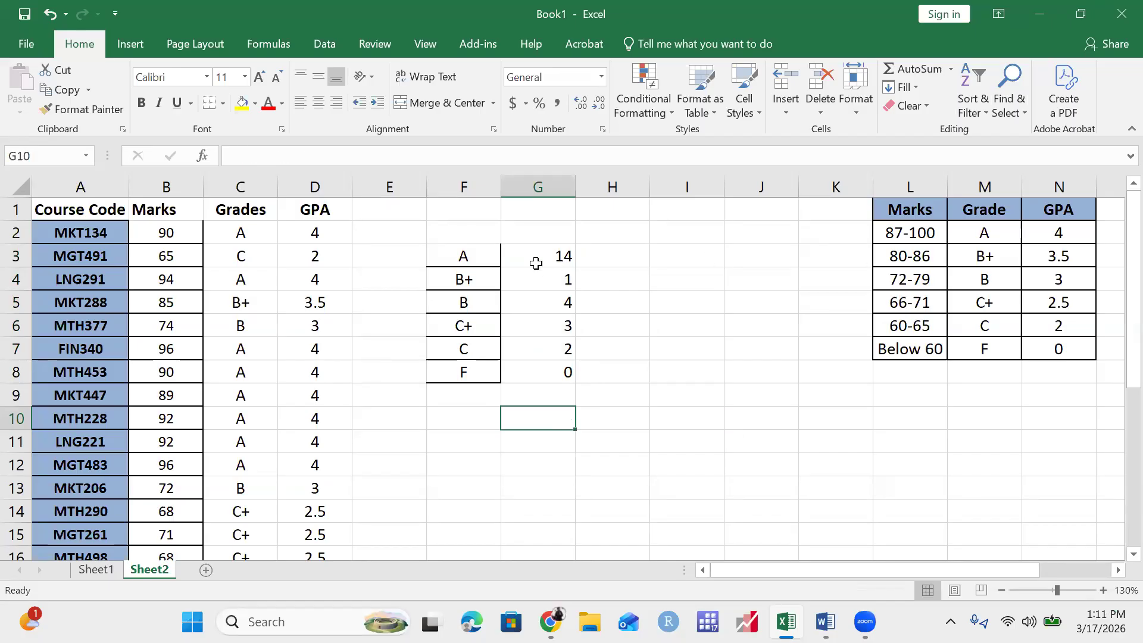
Apply all borders to the grade count table in F3:G8.
{"action": "left_click_drag", "start_coordinate": [482, 263], "coordinate": [554, 372]}
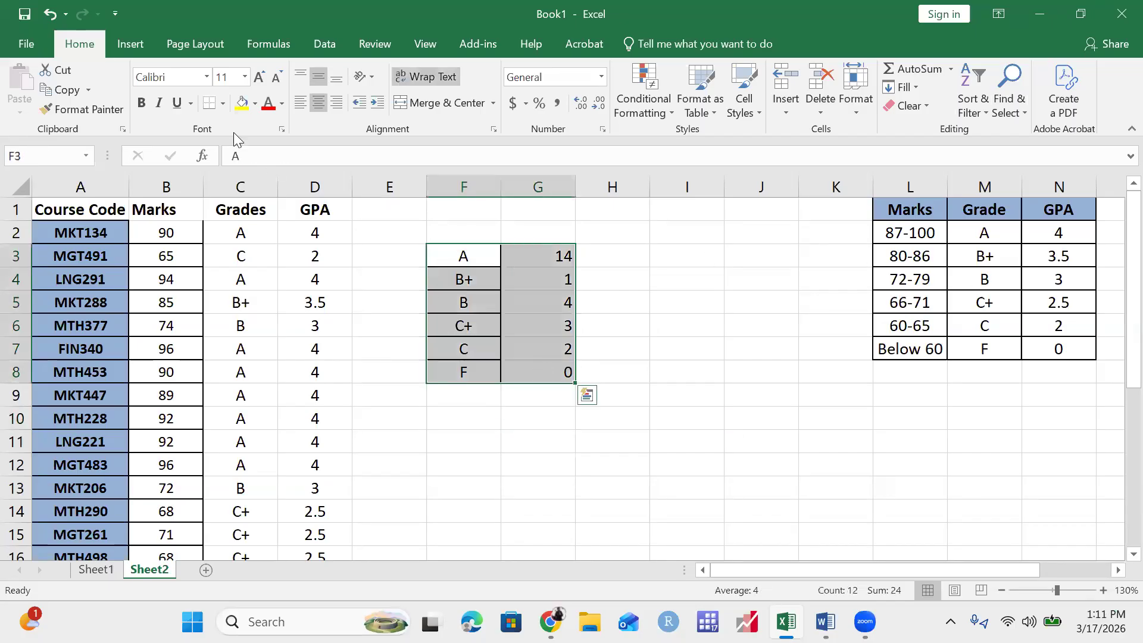
{"action": "left_click", "coordinate": [223, 104]}
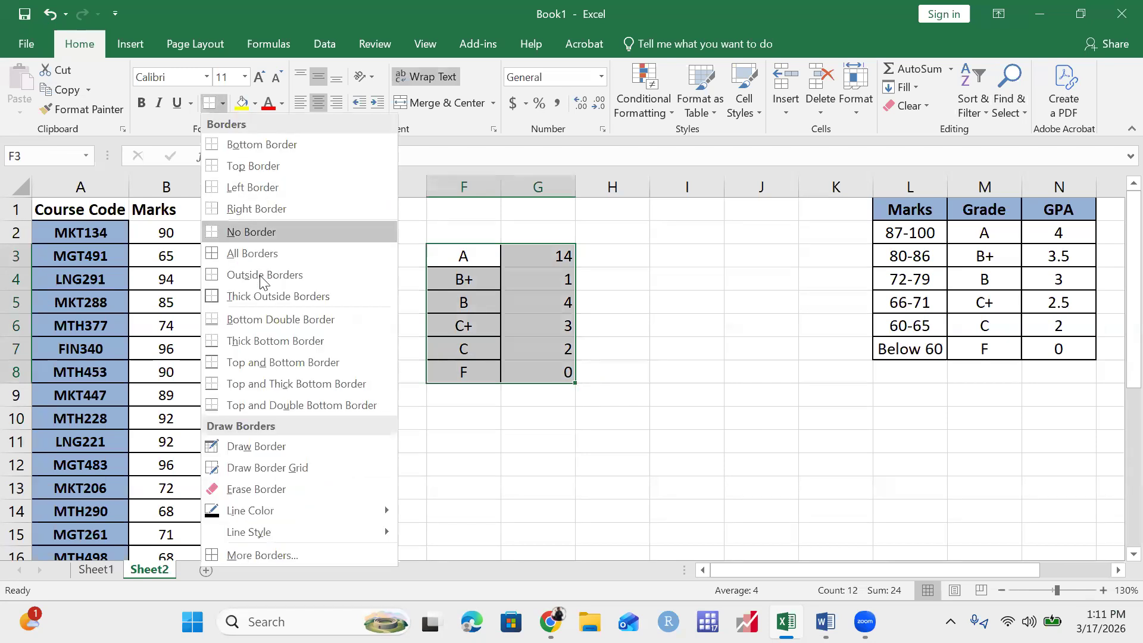
{"action": "left_click", "coordinate": [260, 254]}
{"action": "left_click", "coordinate": [684, 382]}
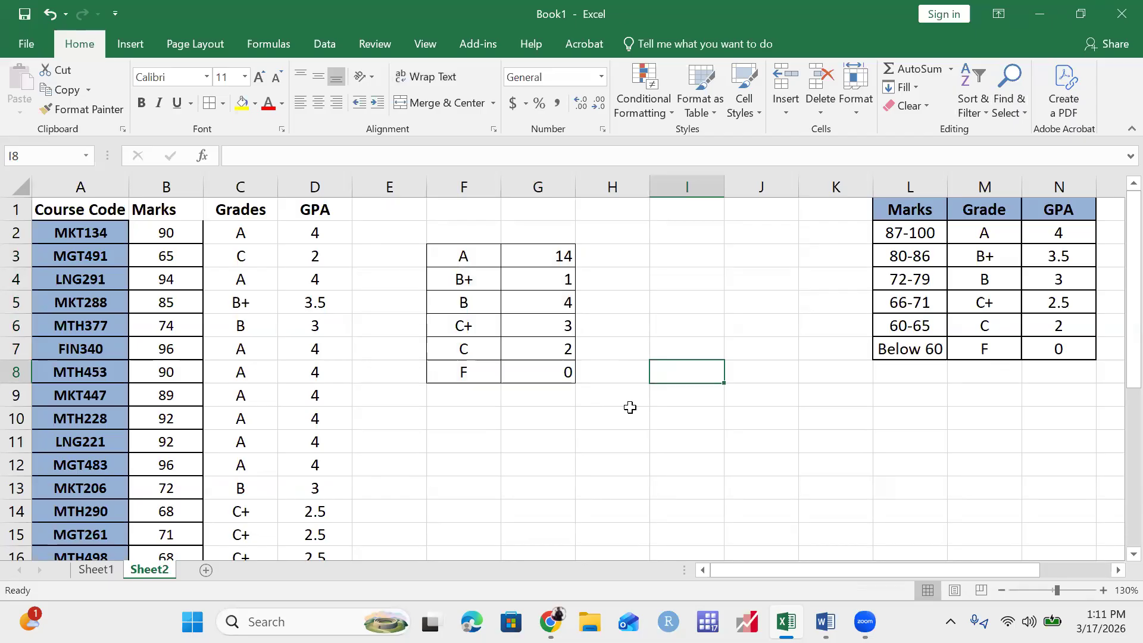
Review the COUNTIF formula in G3 and the ranges it references without changing it.
{"action": "key", "text": "Left"}
{"action": "key", "text": "Up"}
{"action": "key", "text": "Left"}
{"action": "key", "text": "Up"}
{"action": "key", "text": "Up"}
{"action": "key", "text": "Up"}
{"action": "key", "text": "Up"}
{"action": "key", "text": "F2"}
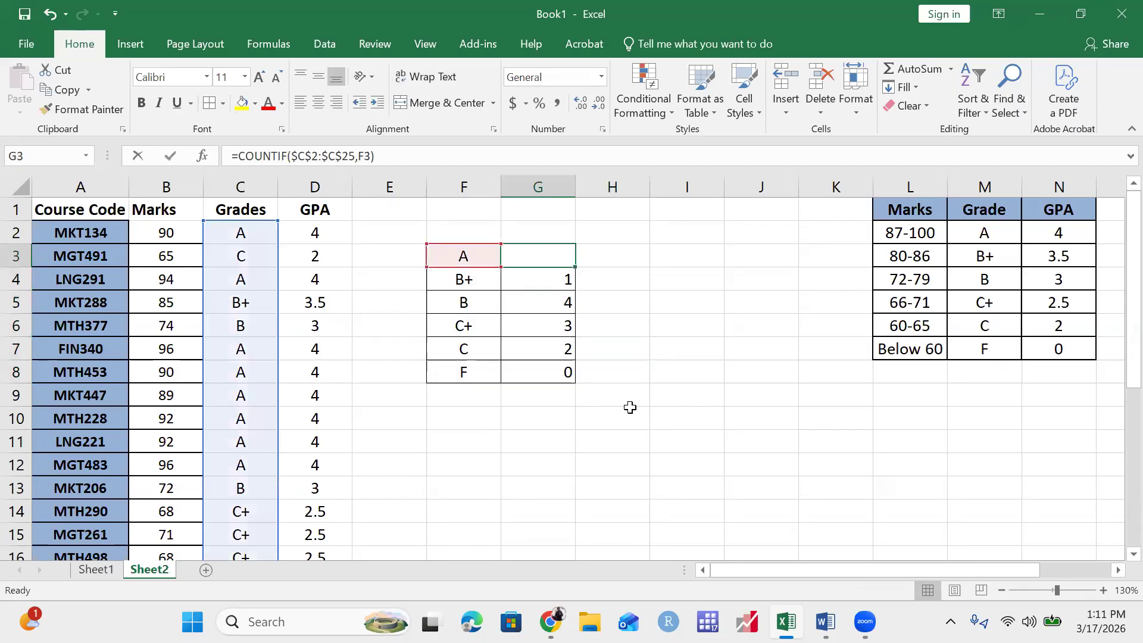
{"action": "key", "text": "F2"}
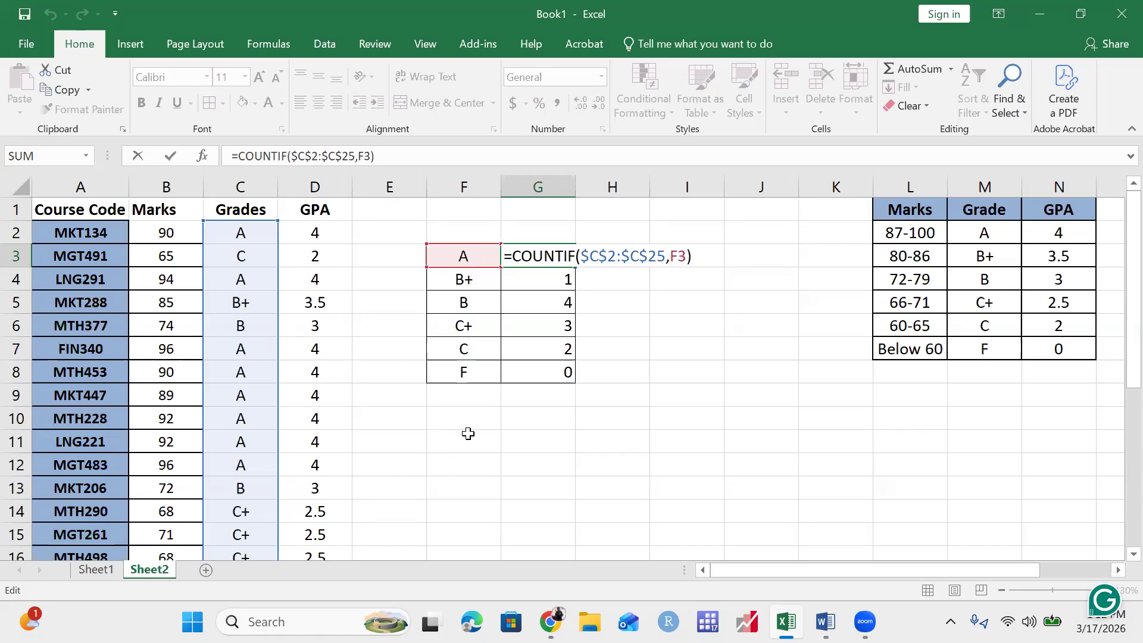
{"action": "key", "text": "Return"}
{"action": "scroll", "coordinate": [470, 434], "scroll_direction": "down", "scroll_amount": 1}
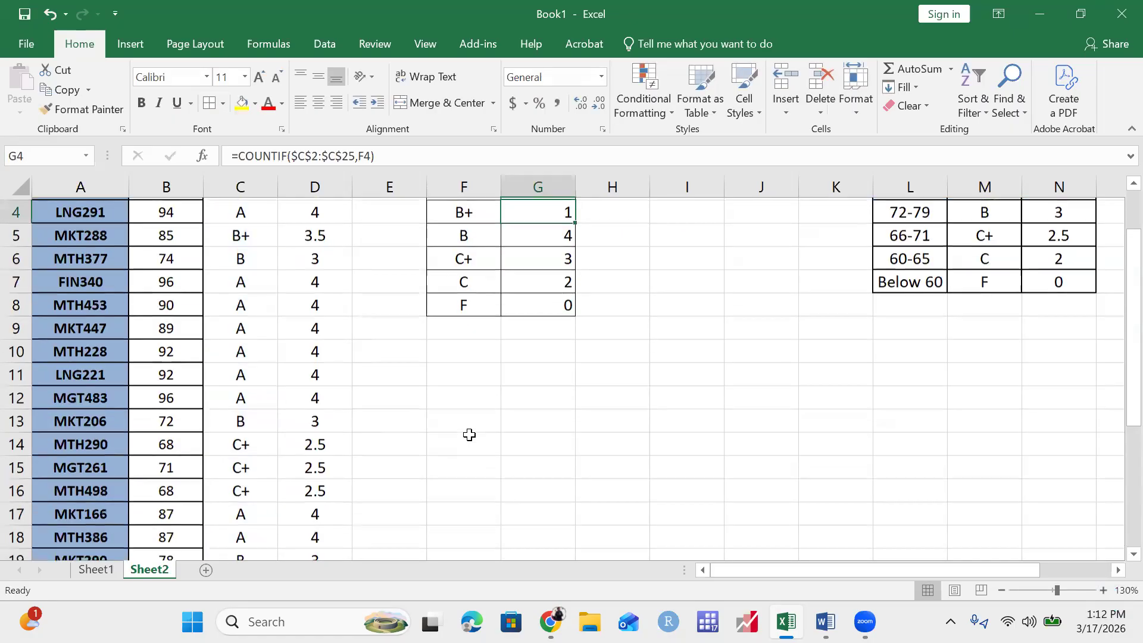
{"action": "scroll", "coordinate": [466, 435], "scroll_direction": "up", "scroll_amount": 1}
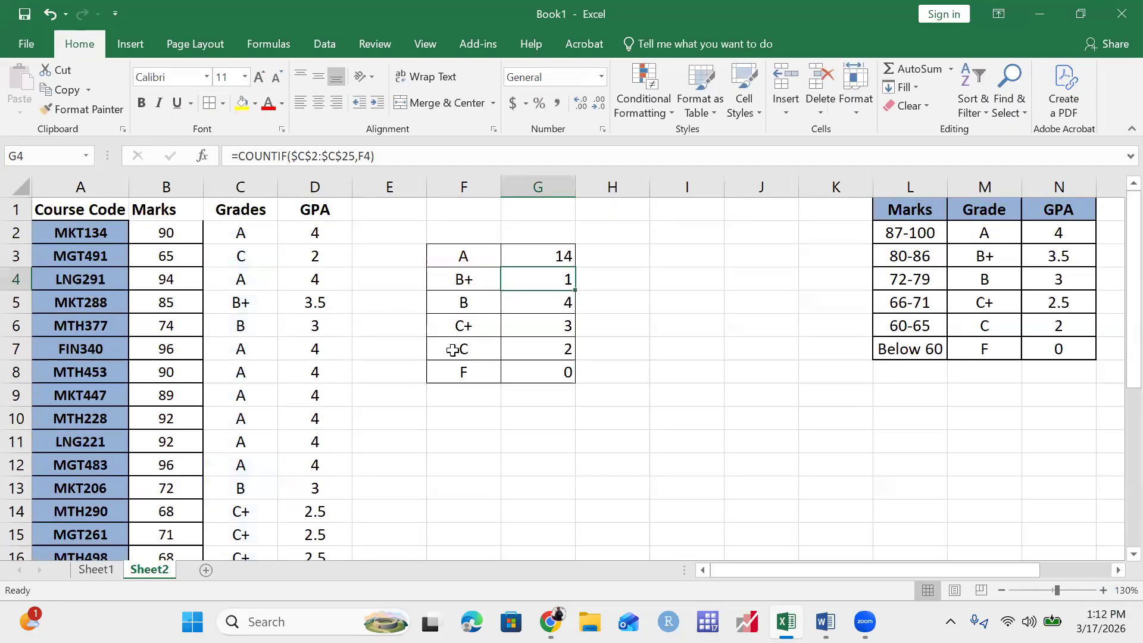
Insert a 2-D clustered column chart from the grade counts in F3:G8.
{"action": "left_click_drag", "start_coordinate": [459, 256], "coordinate": [531, 373]}
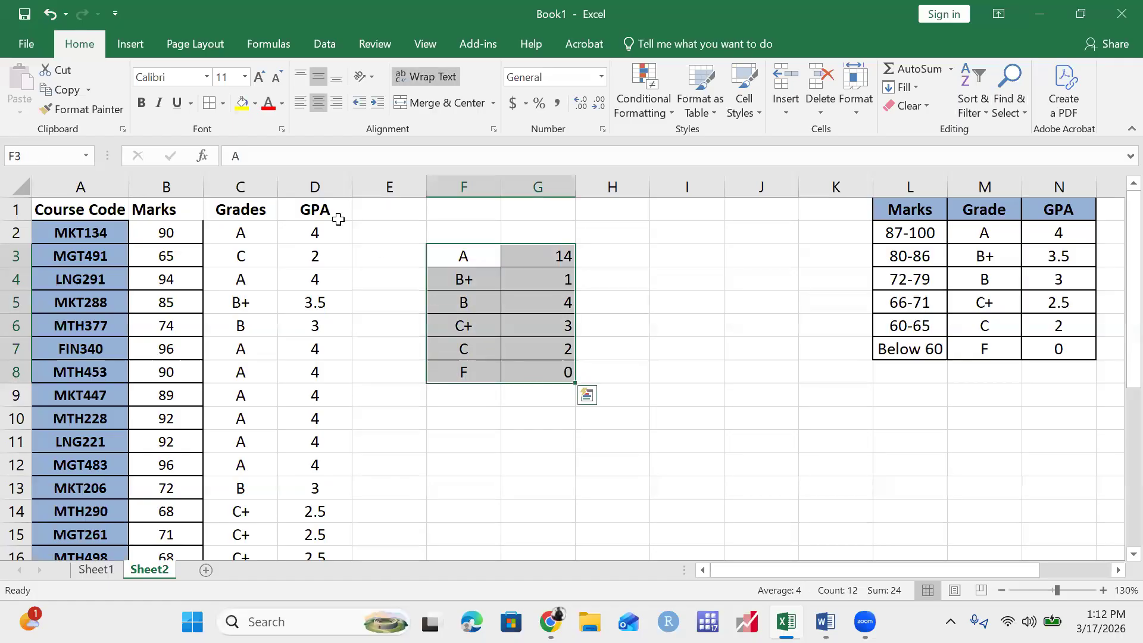
{"action": "left_click", "coordinate": [139, 45]}
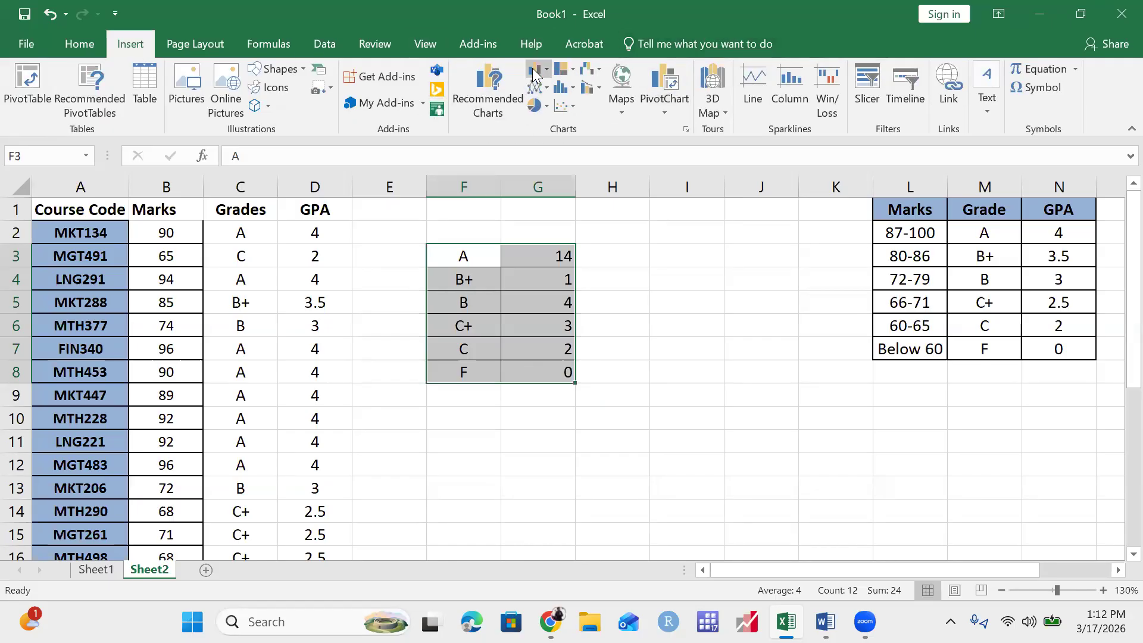
{"action": "left_click", "coordinate": [535, 76]}
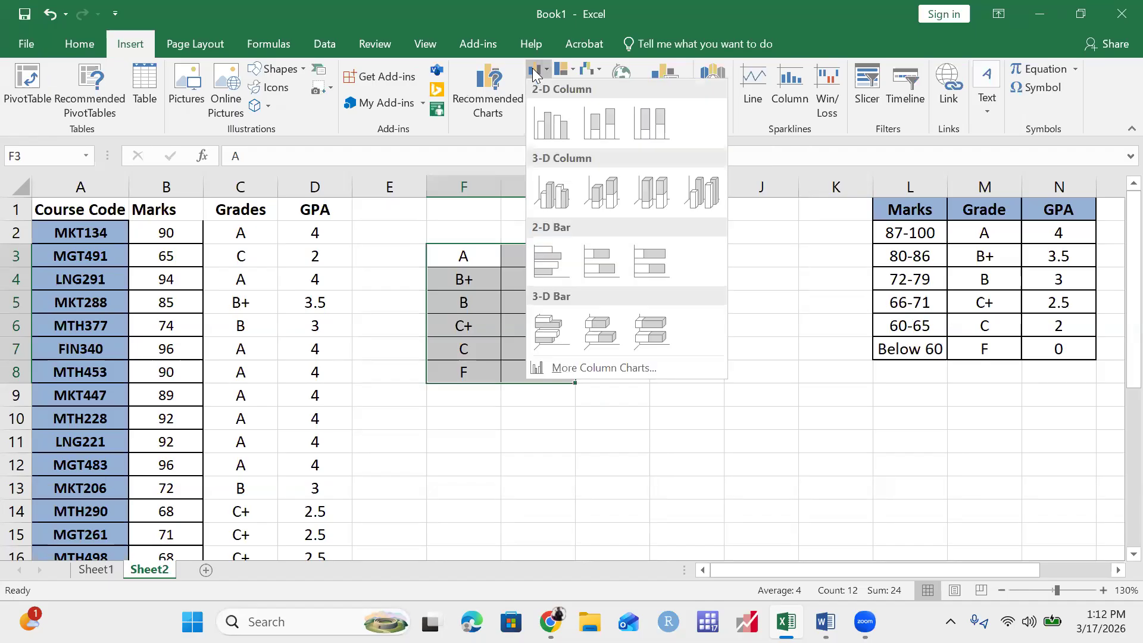
{"action": "left_click", "coordinate": [552, 123]}
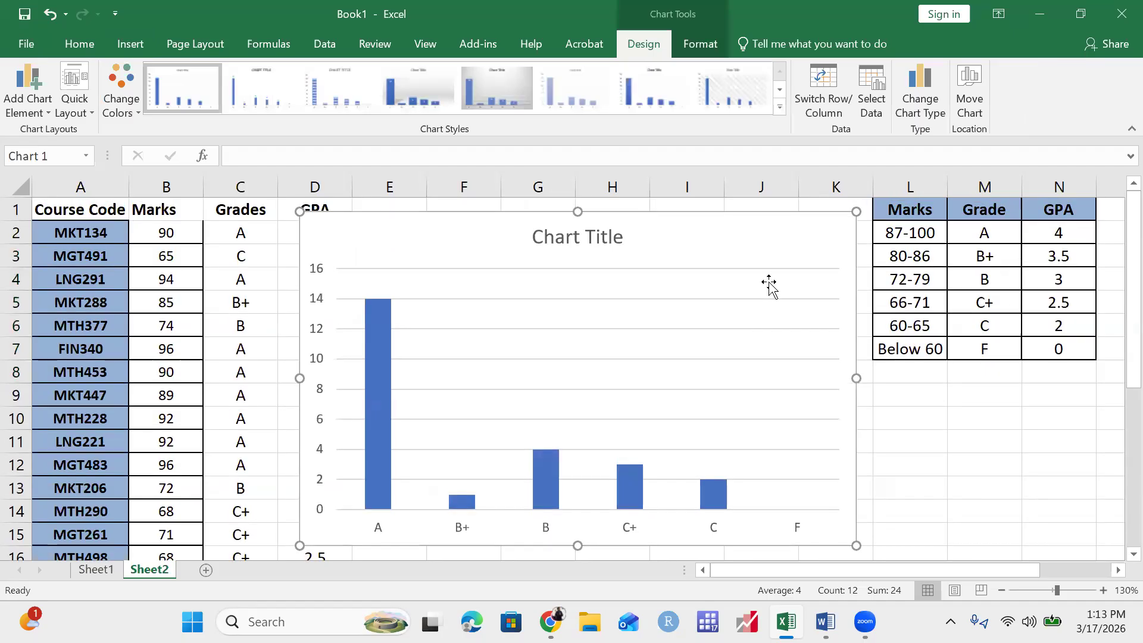
Shrink the column chart and move it directly below the grade count table.
{"action": "left_click_drag", "start_coordinate": [856, 212], "coordinate": [721, 308]}
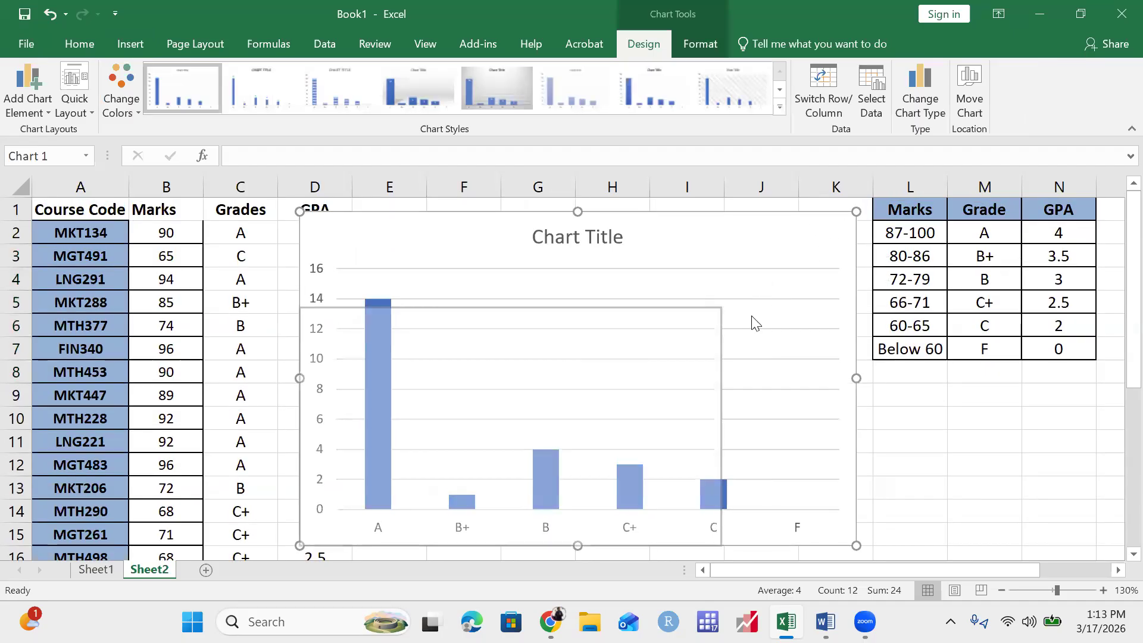
{"action": "scroll", "coordinate": [925, 449], "scroll_direction": "down", "scroll_amount": 1}
{"action": "left_click_drag", "start_coordinate": [625, 247], "coordinate": [676, 322]}
{"action": "scroll", "coordinate": [949, 416], "scroll_direction": "down", "scroll_amount": 3}
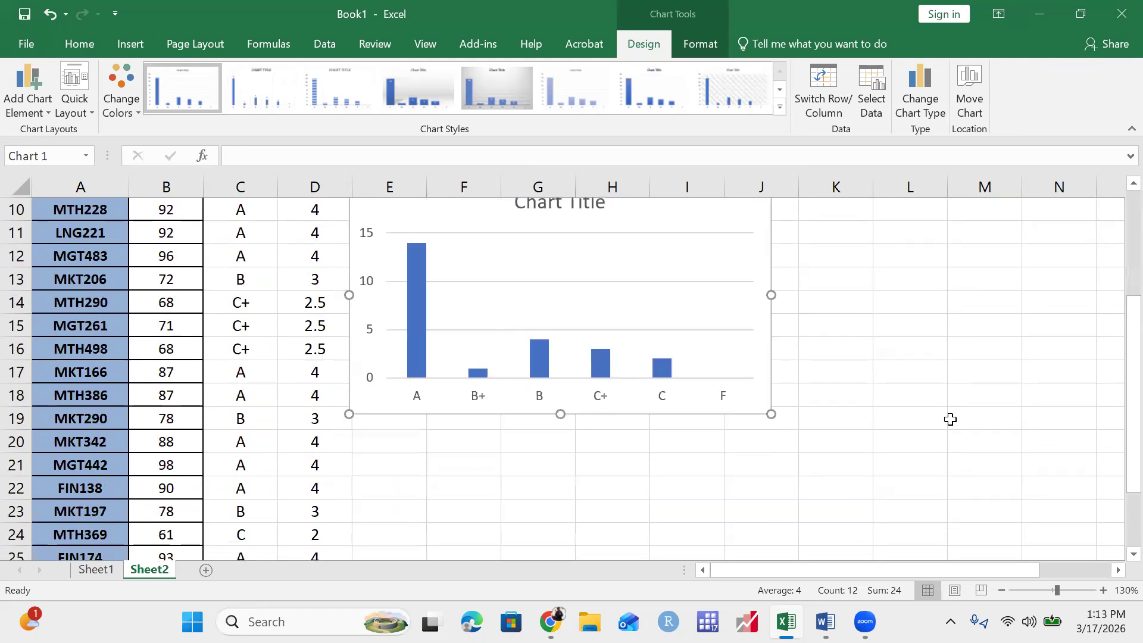
{"action": "scroll", "coordinate": [949, 413], "scroll_direction": "up", "scroll_amount": 1}
{"action": "scroll", "coordinate": [949, 409], "scroll_direction": "up", "scroll_amount": 1}
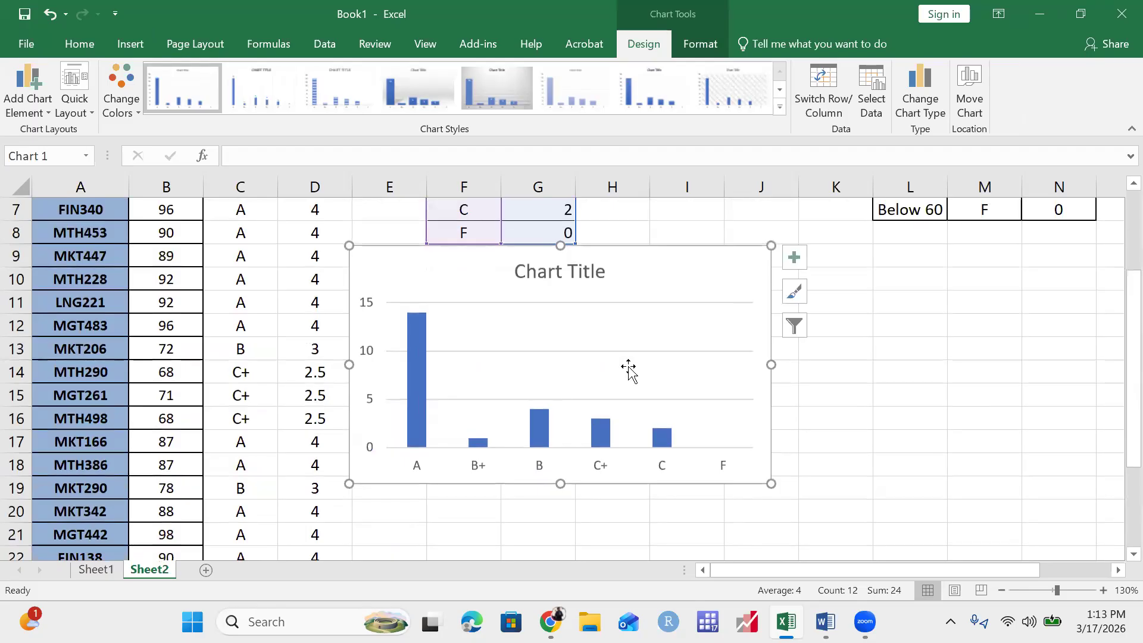
Change the column chart's title to Grades.
{"action": "double_click", "coordinate": [545, 274]}
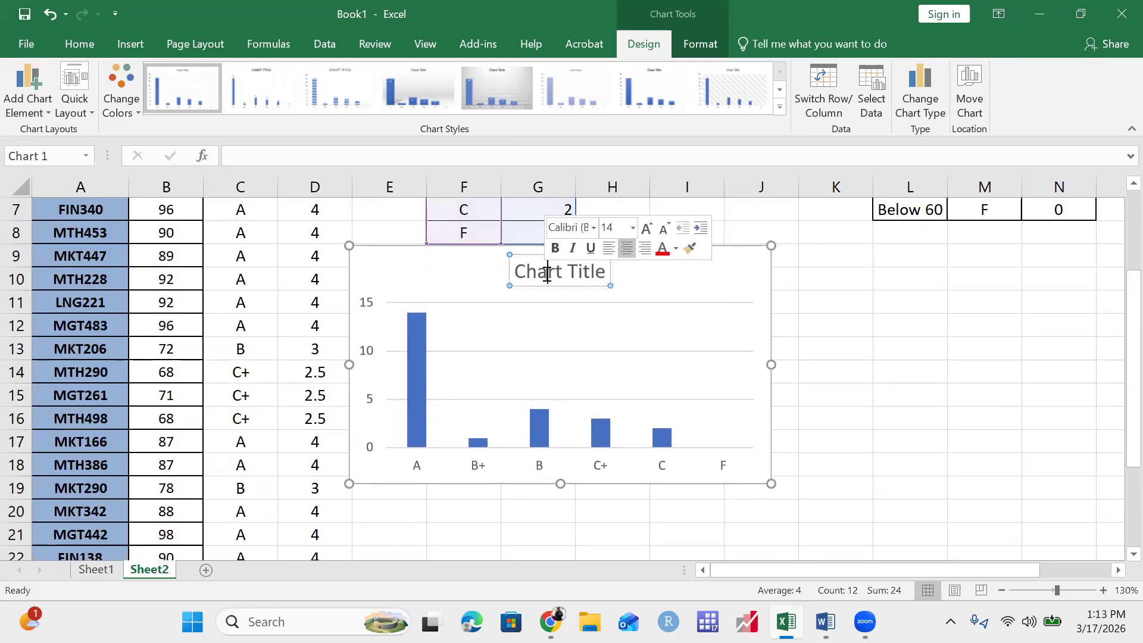
{"action": "triple_click", "coordinate": [546, 274]}
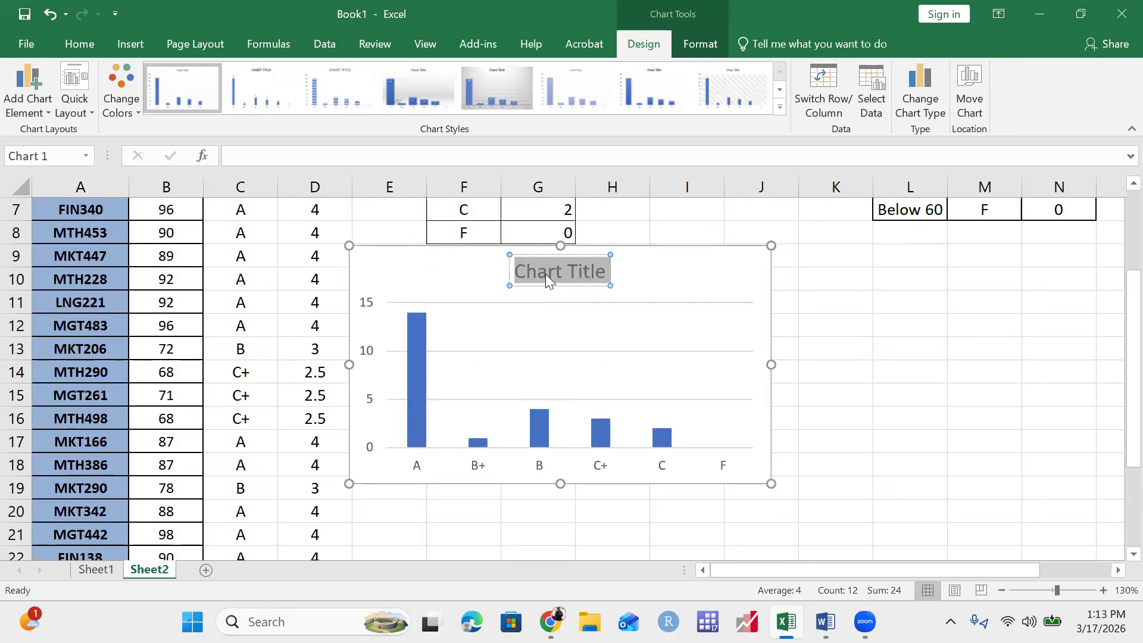
{"action": "type", "text": "Grades"}
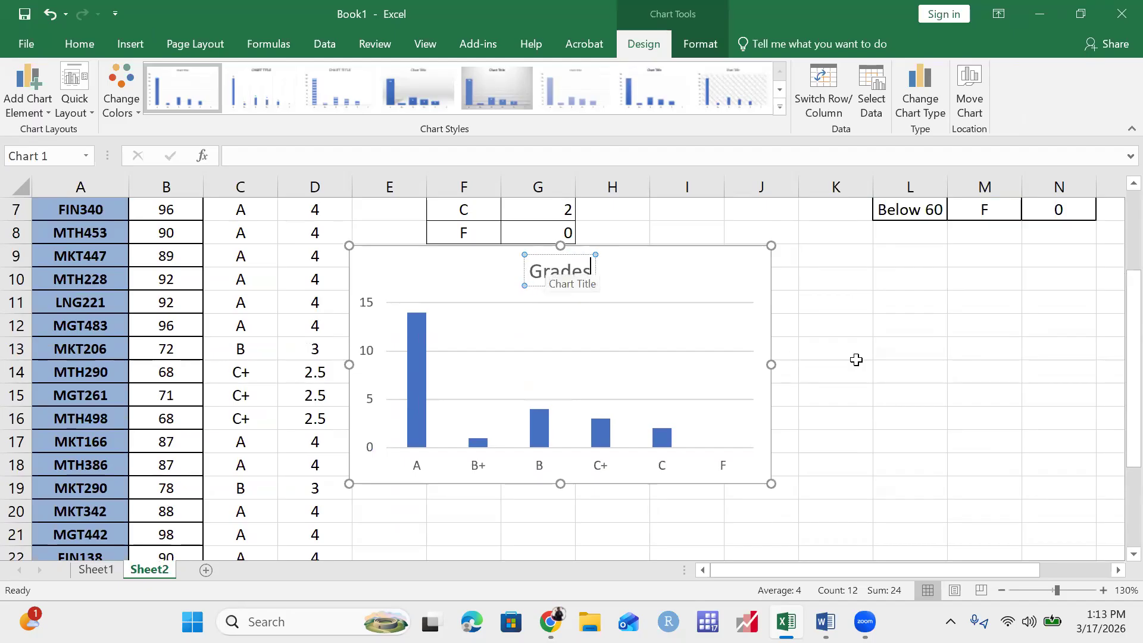
{"action": "left_click", "coordinate": [875, 364]}
Apply the dark chart design Style 9 to the Grades chart.
{"action": "left_click", "coordinate": [682, 283]}
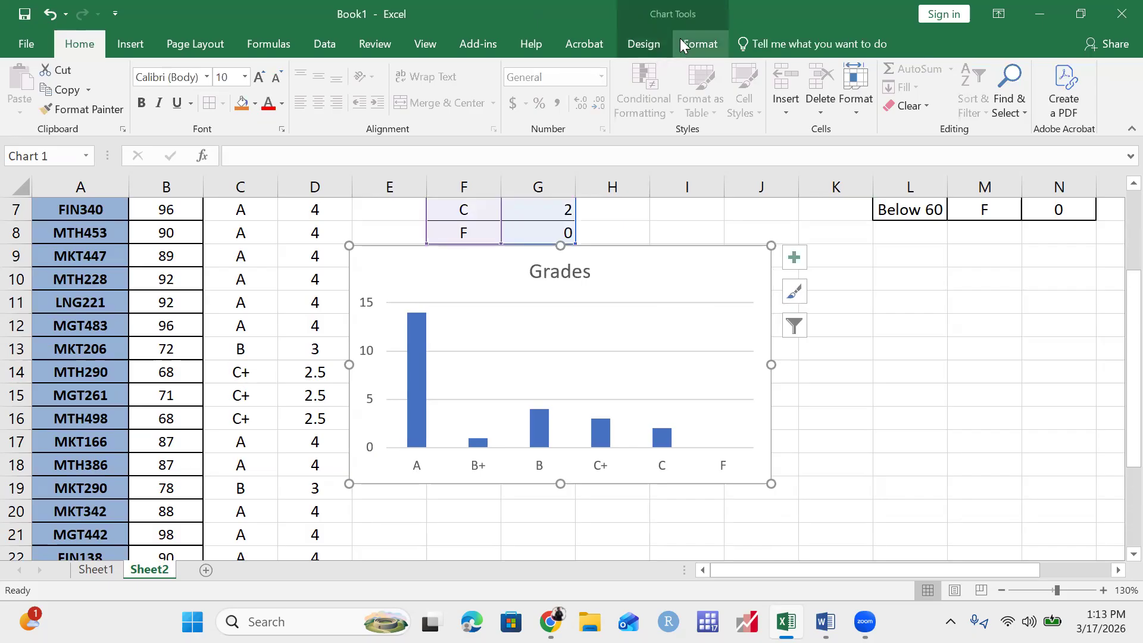
{"action": "left_click", "coordinate": [652, 43]}
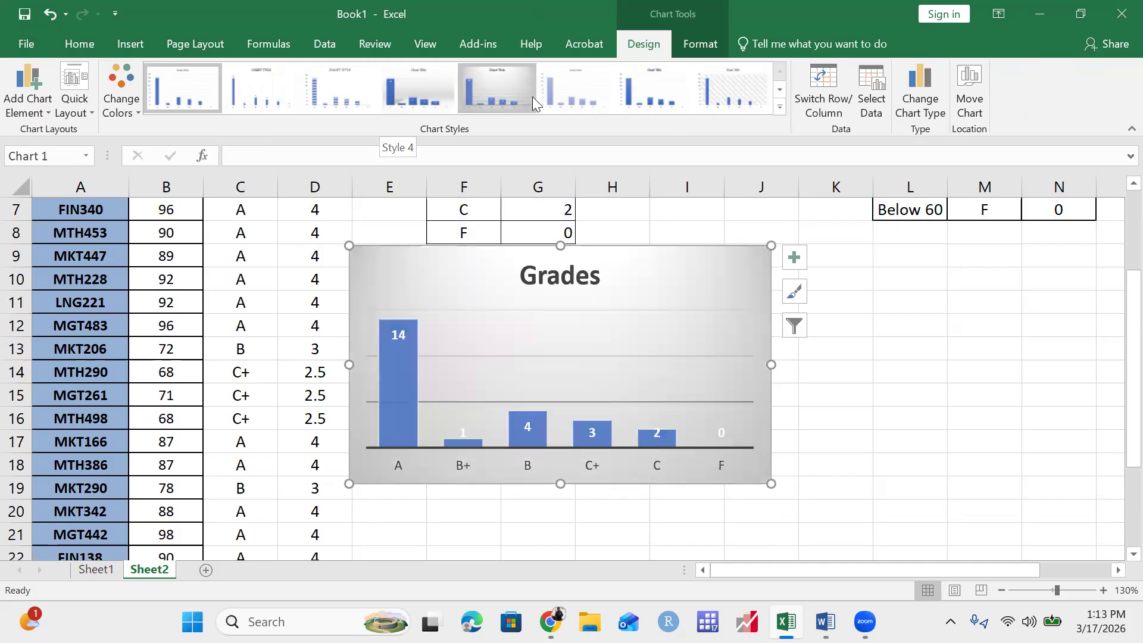
{"action": "left_click", "coordinate": [778, 113]}
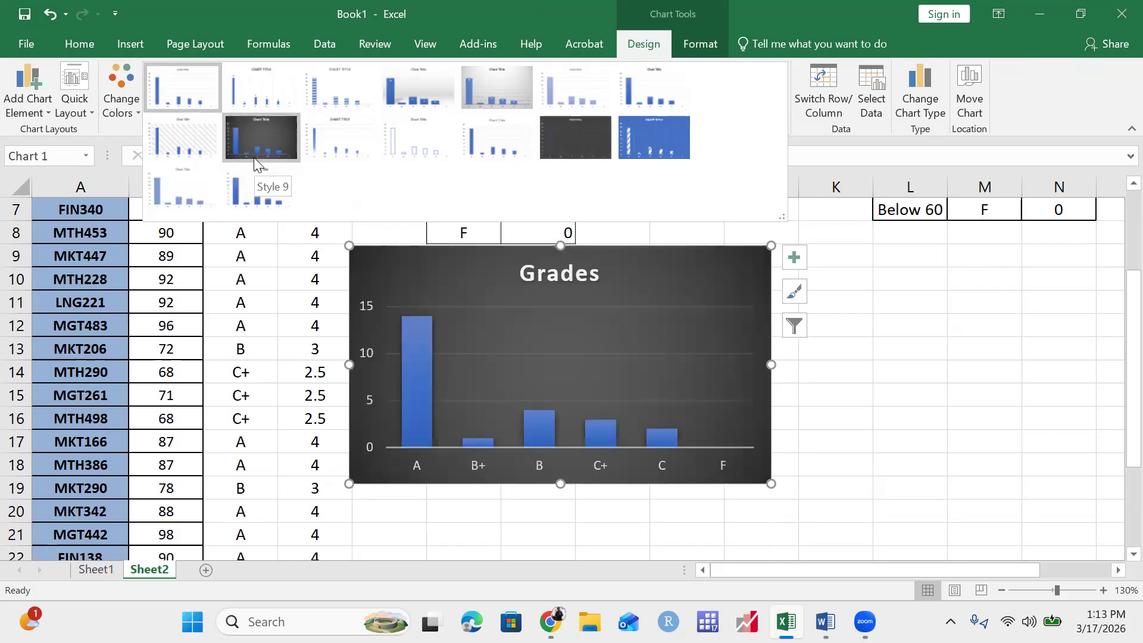
{"action": "left_click", "coordinate": [254, 163]}
{"action": "left_click", "coordinate": [1003, 416]}
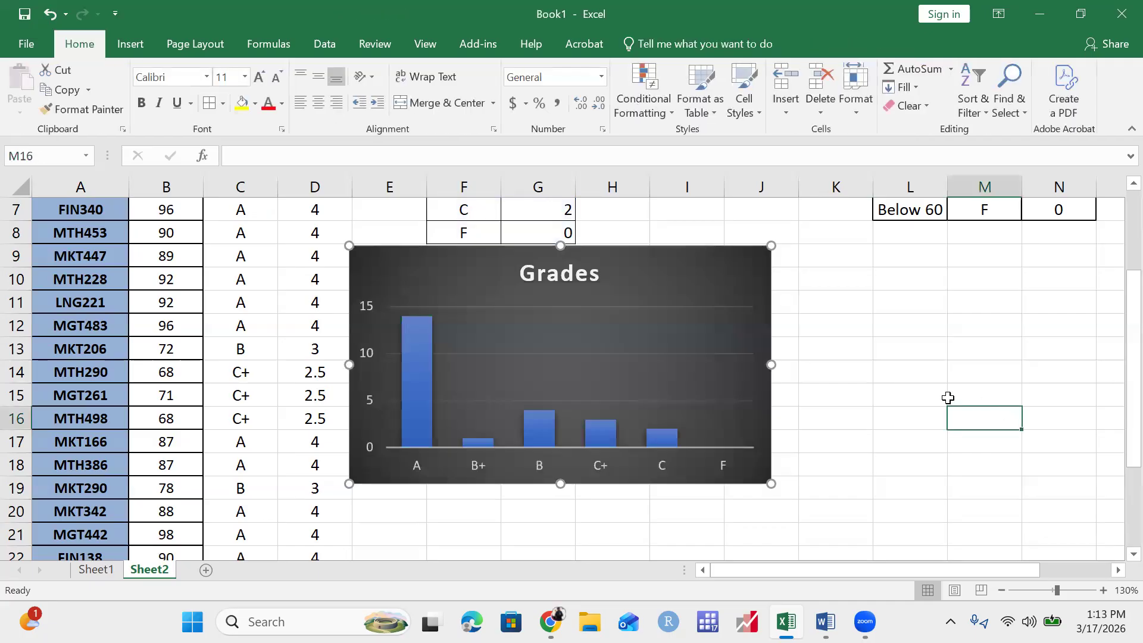
Delete the Grades column chart from the sheet.
{"action": "scroll", "coordinate": [896, 386], "scroll_direction": "up", "scroll_amount": 1}
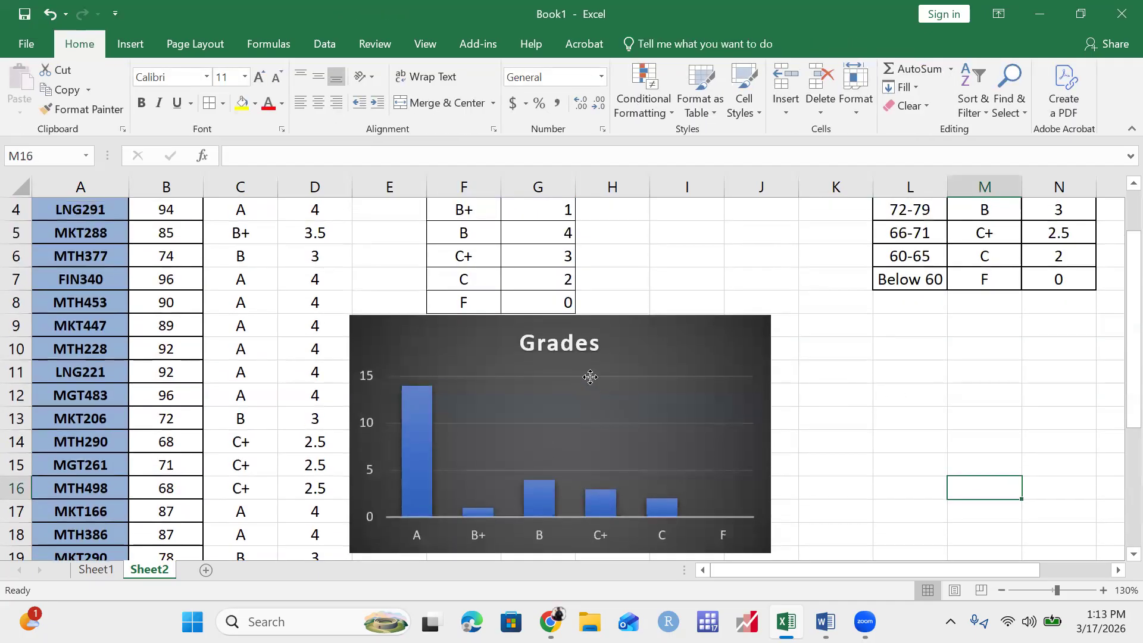
{"action": "left_click", "coordinate": [653, 355]}
{"action": "left_click_drag", "start_coordinate": [653, 355], "coordinate": [656, 350]}
{"action": "key", "text": "Delete"}
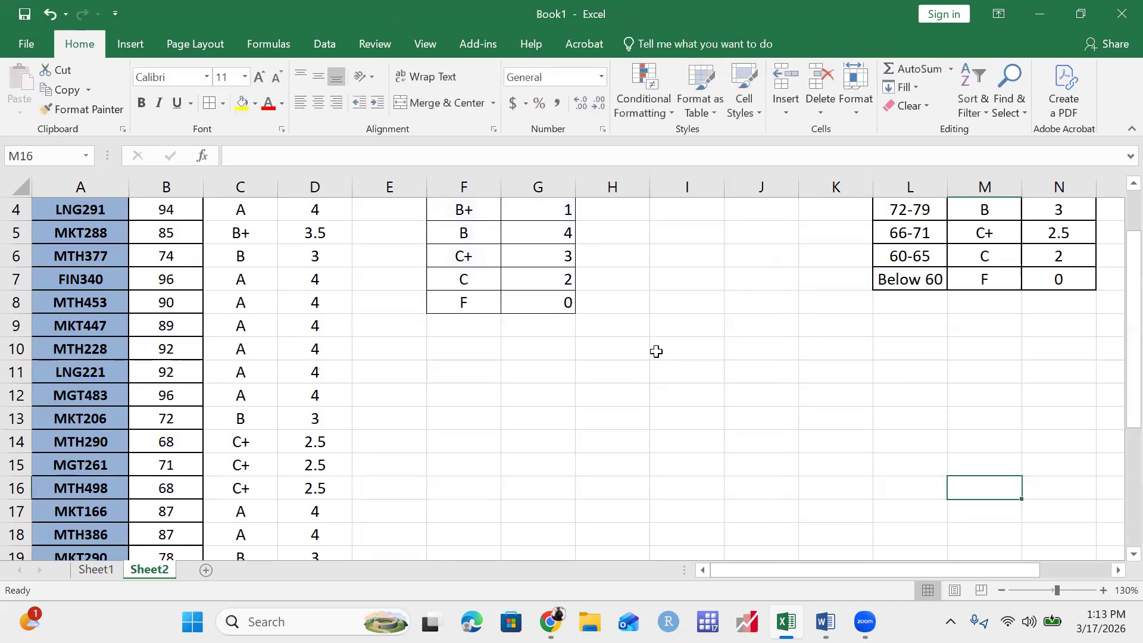
Create a new 2-D clustered column chart from the grades and counts in F3:G8.
{"action": "scroll", "coordinate": [480, 302], "scroll_direction": "up", "scroll_amount": 1}
{"action": "left_click_drag", "start_coordinate": [480, 254], "coordinate": [540, 373]}
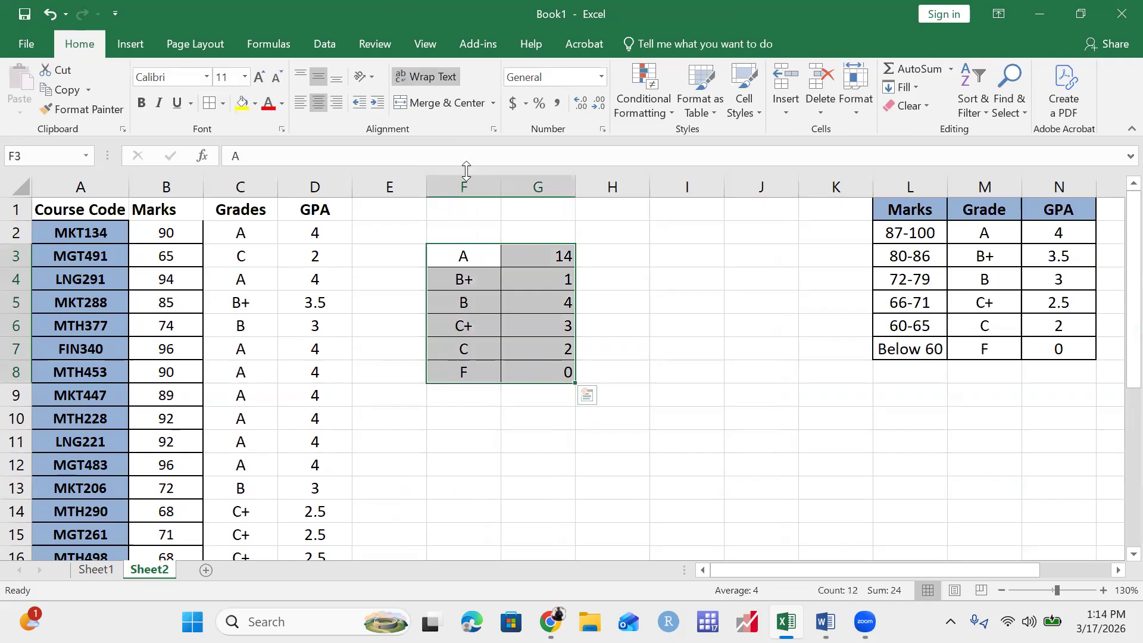
{"action": "left_click", "coordinate": [142, 41]}
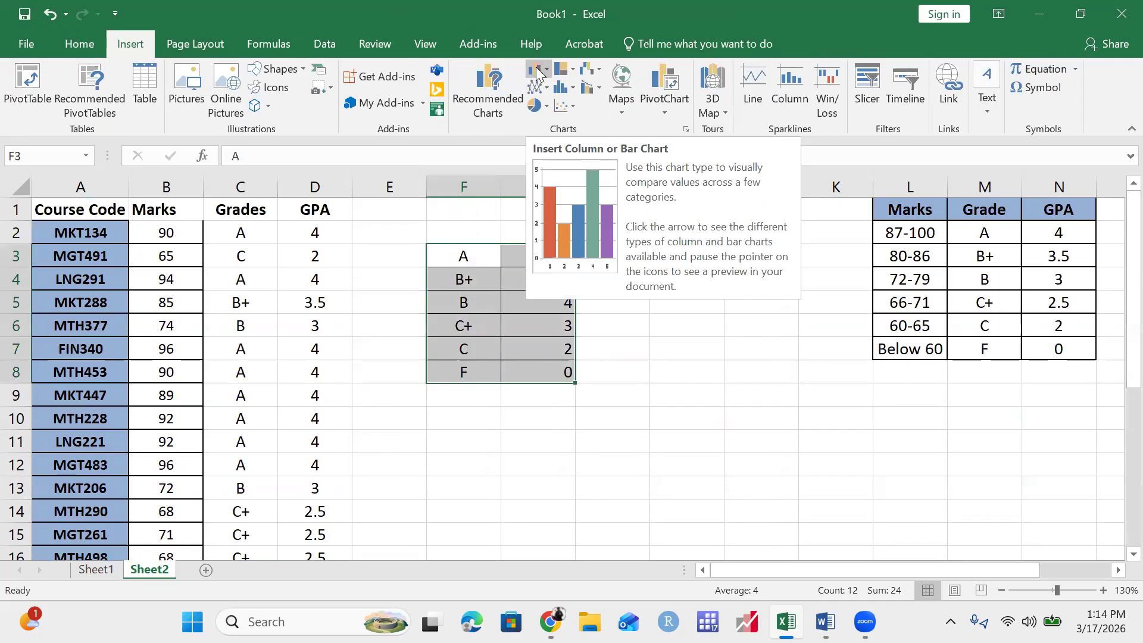
{"action": "left_click", "coordinate": [538, 71]}
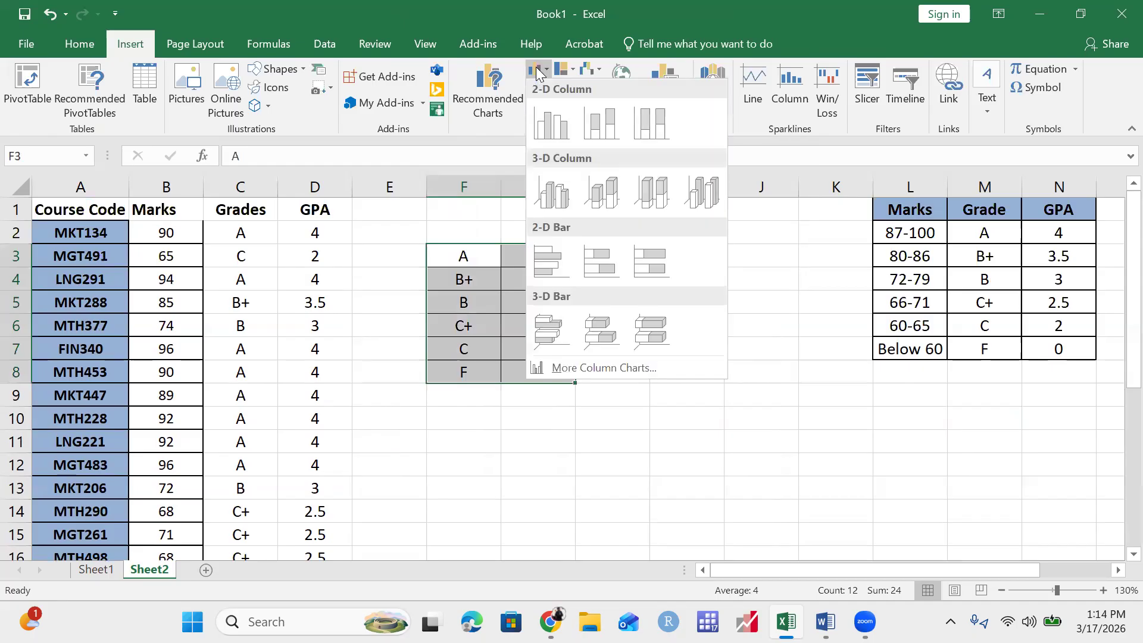
{"action": "left_click", "coordinate": [547, 116]}
Reduce the new chart's size and place it just below row 8 of the grade count table.
{"action": "scroll", "coordinate": [609, 213], "scroll_direction": "down", "scroll_amount": 2}
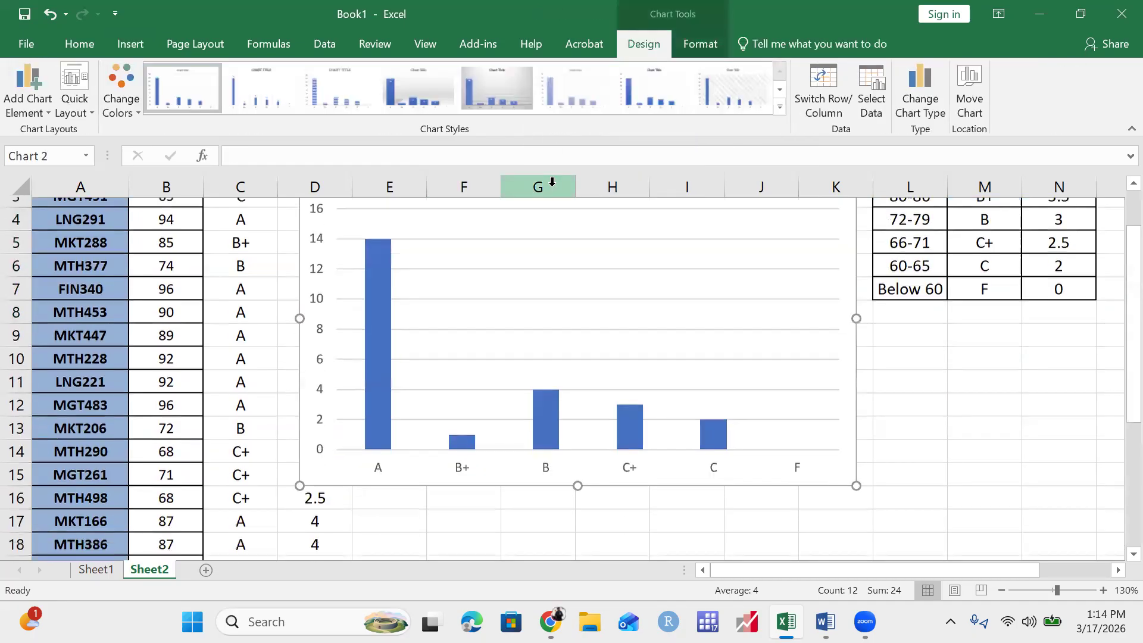
{"action": "scroll", "coordinate": [608, 213], "scroll_direction": "up", "scroll_amount": 2}
{"action": "left_click_drag", "start_coordinate": [856, 212], "coordinate": [741, 287]}
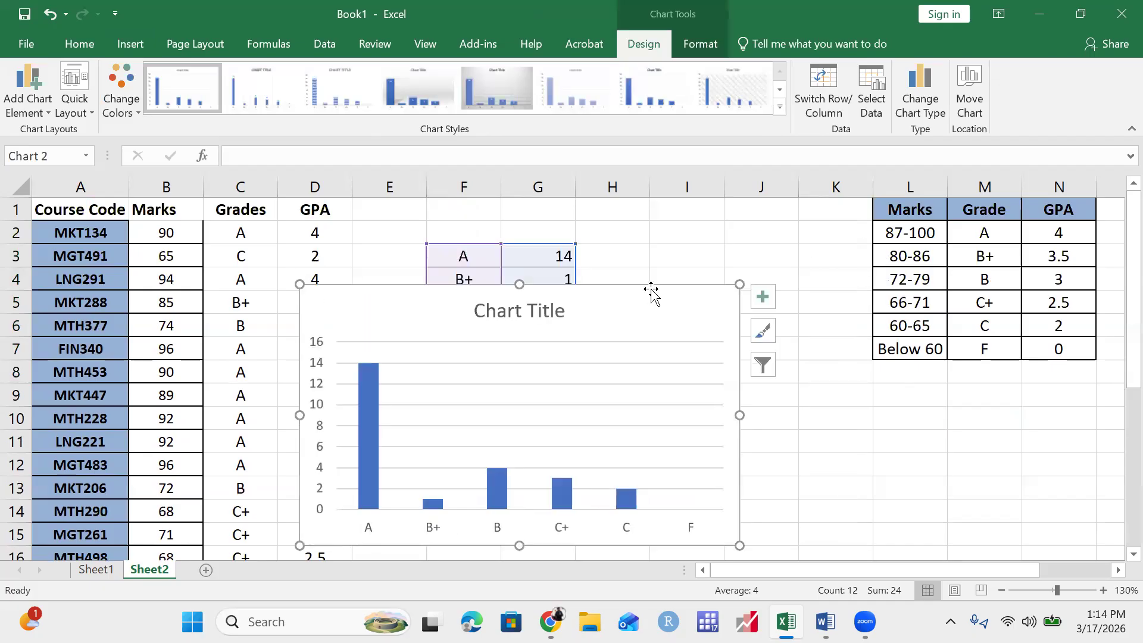
{"action": "left_click_drag", "start_coordinate": [657, 328], "coordinate": [699, 386]}
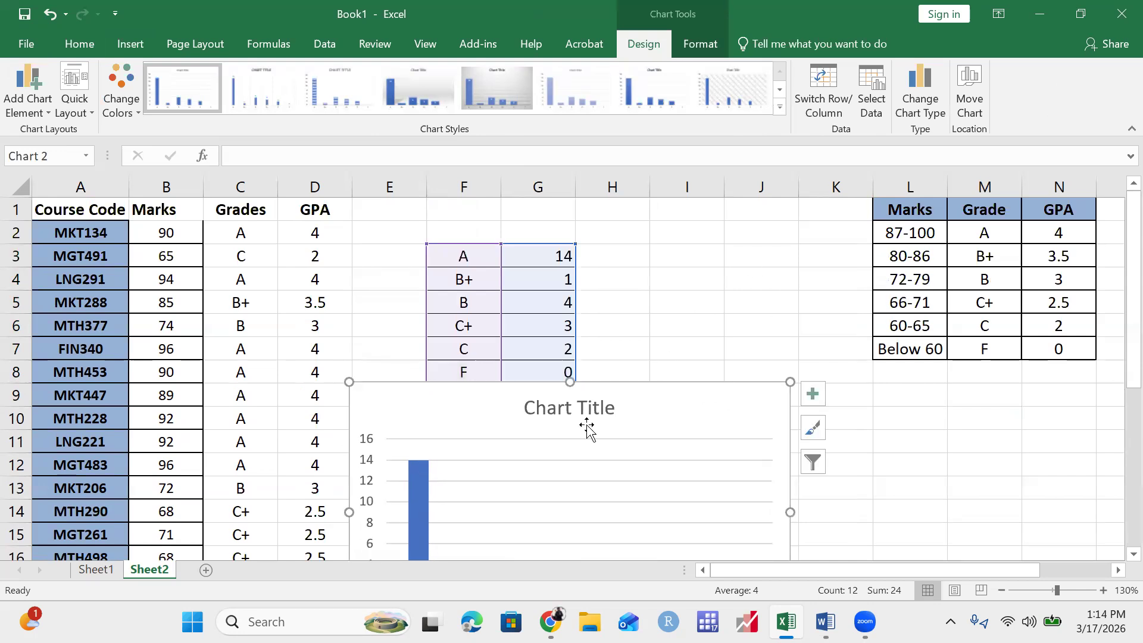
Replace the new column chart's placeholder title with "Grades".
{"action": "scroll", "coordinate": [725, 274], "scroll_direction": "down", "scroll_amount": 2}
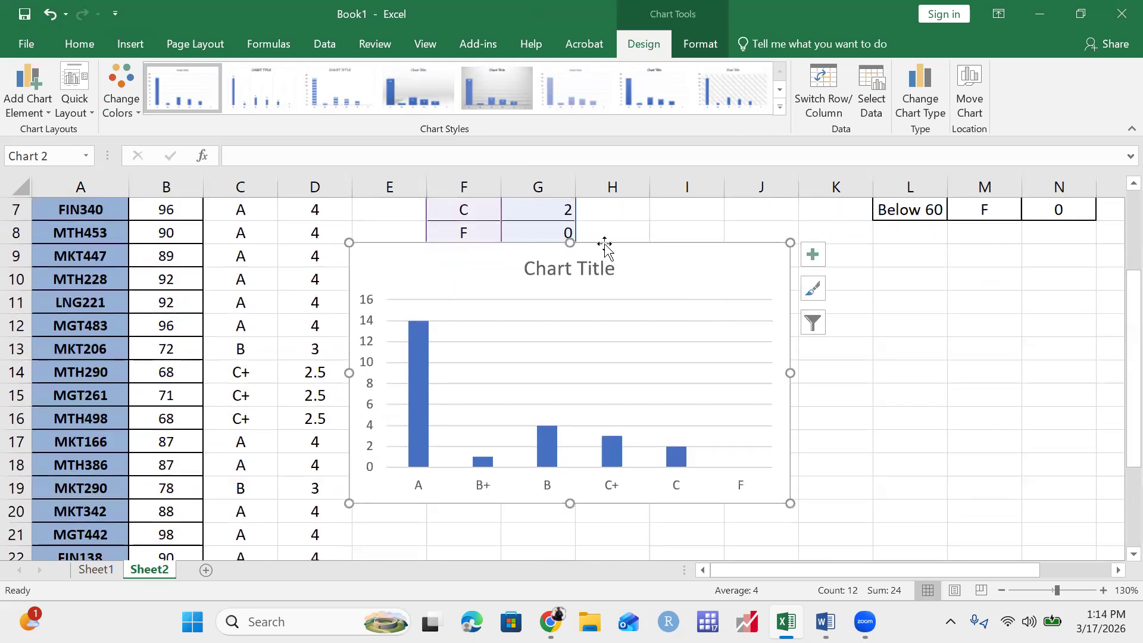
{"action": "left_click", "coordinate": [568, 272]}
{"action": "triple_click", "coordinate": [568, 271]}
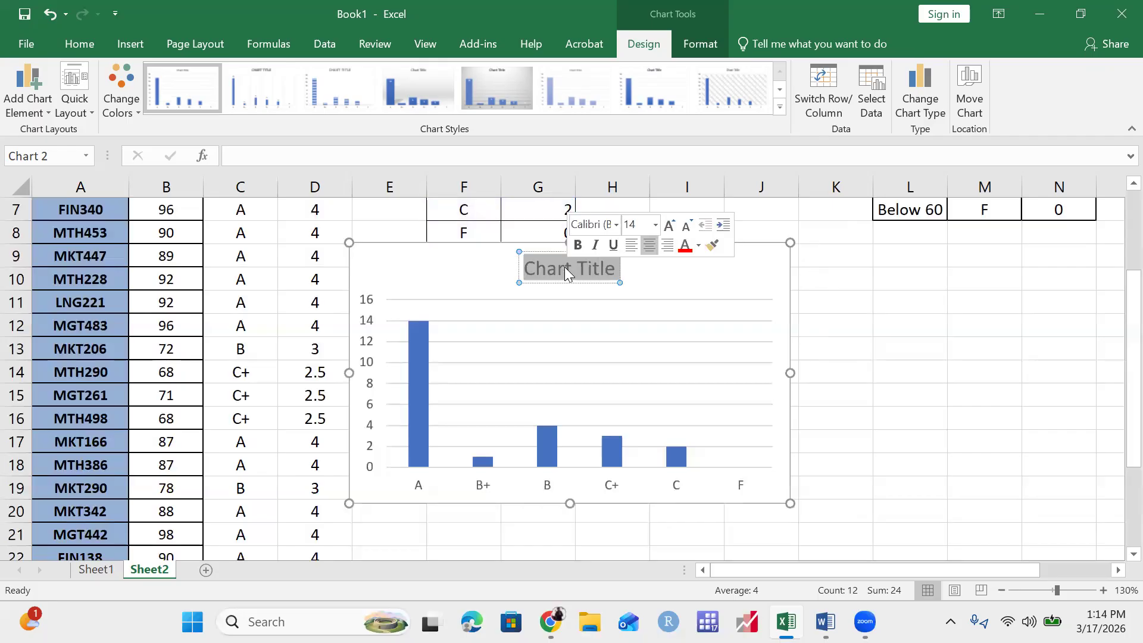
{"action": "type", "text": "G"}
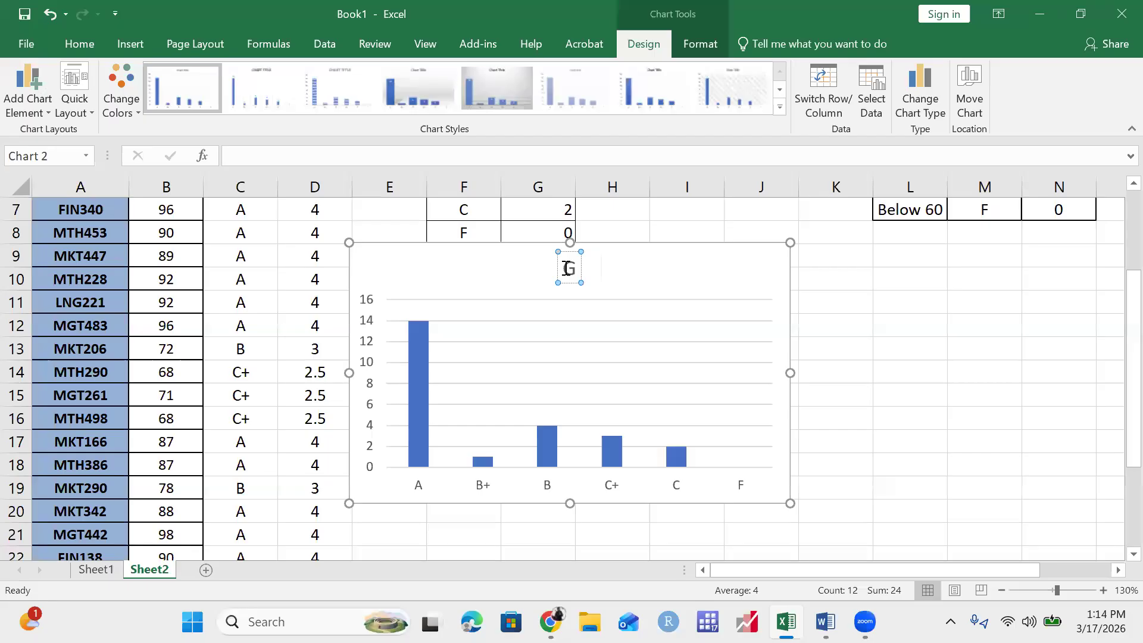
{"action": "type", "text": "rades"}
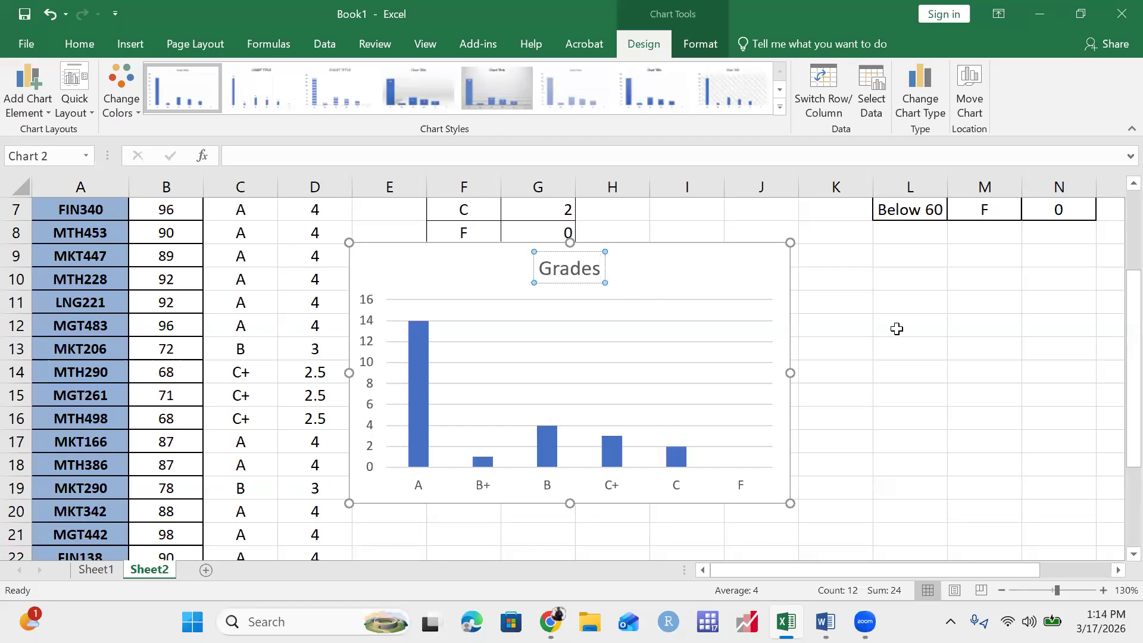
{"action": "left_click", "coordinate": [897, 328]}
Apply the dark chart style Style 9 to the new Grades chart.
{"action": "left_click", "coordinate": [696, 261]}
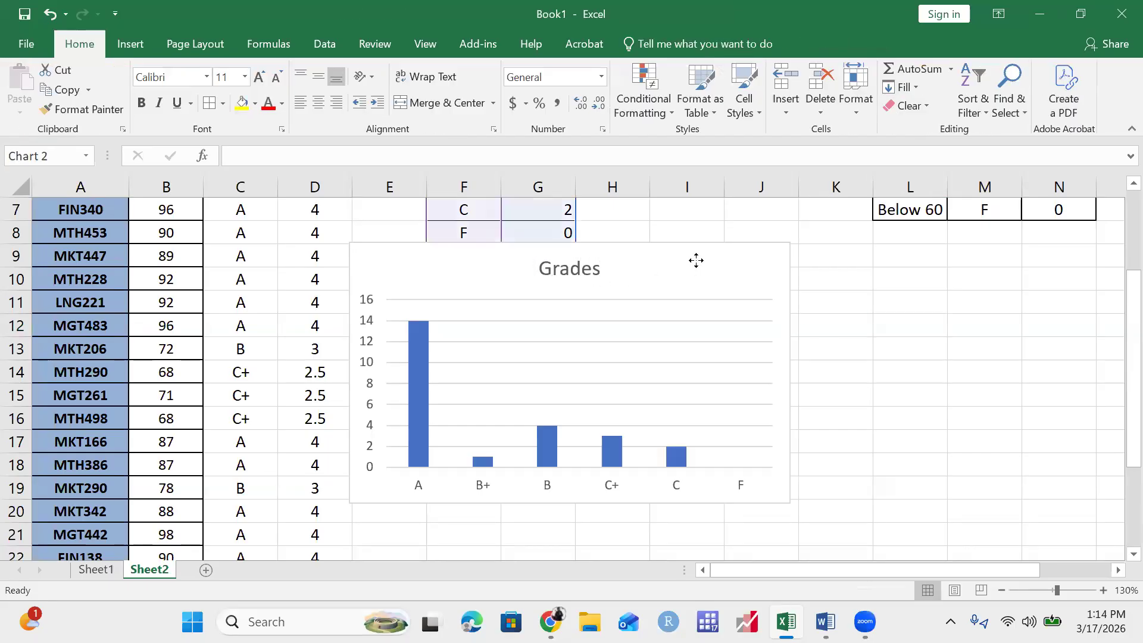
{"action": "left_click", "coordinate": [631, 42]}
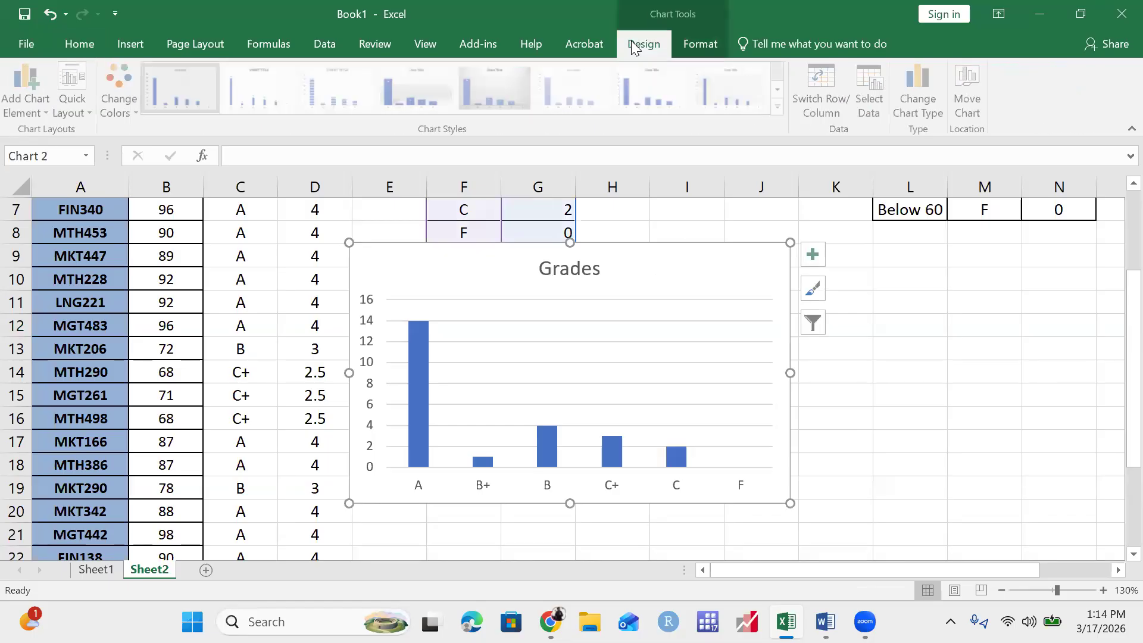
{"action": "left_click", "coordinate": [777, 107]}
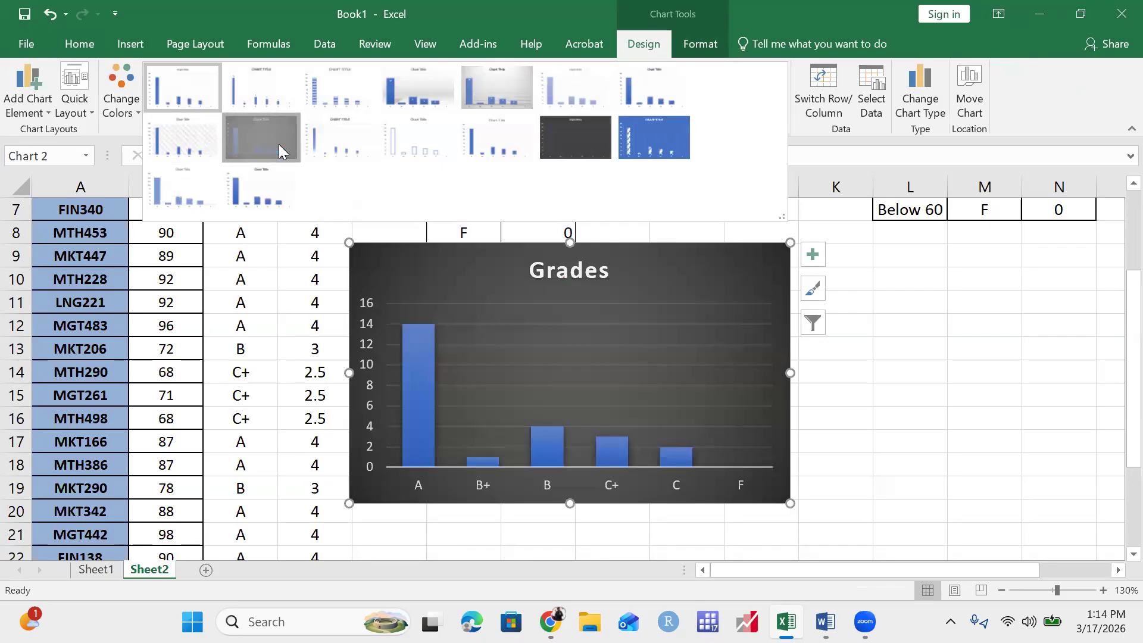
{"action": "left_click", "coordinate": [279, 145]}
{"action": "left_click", "coordinate": [903, 437]}
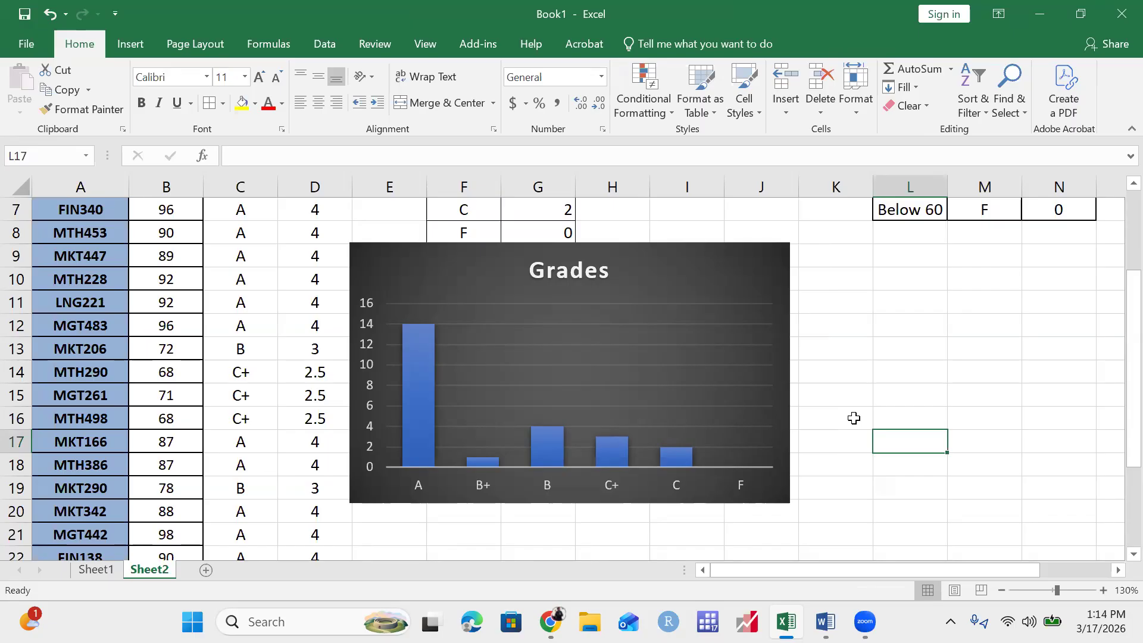
Check the CGPA requirement in the Word practice question, and enter the label CGPA in cell C27 of the Excel sheet.
{"action": "key", "text": "alt+Tab"}
{"action": "key", "text": "alt+Tab"}
{"action": "key", "text": "alt+Tab"}
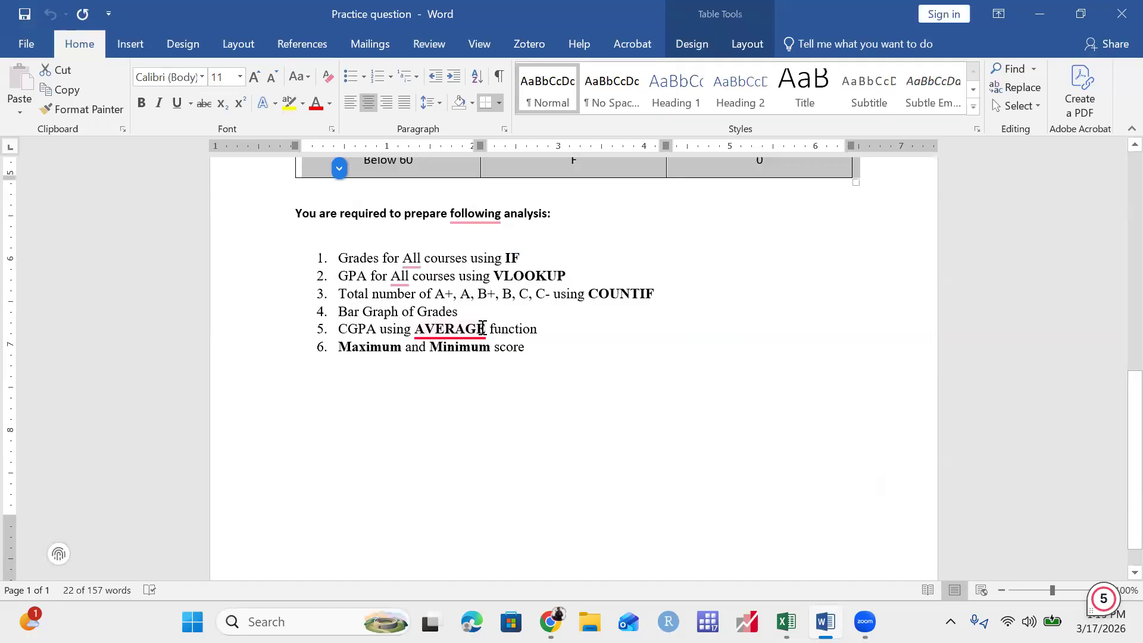
{"action": "key", "text": "alt+Tab"}
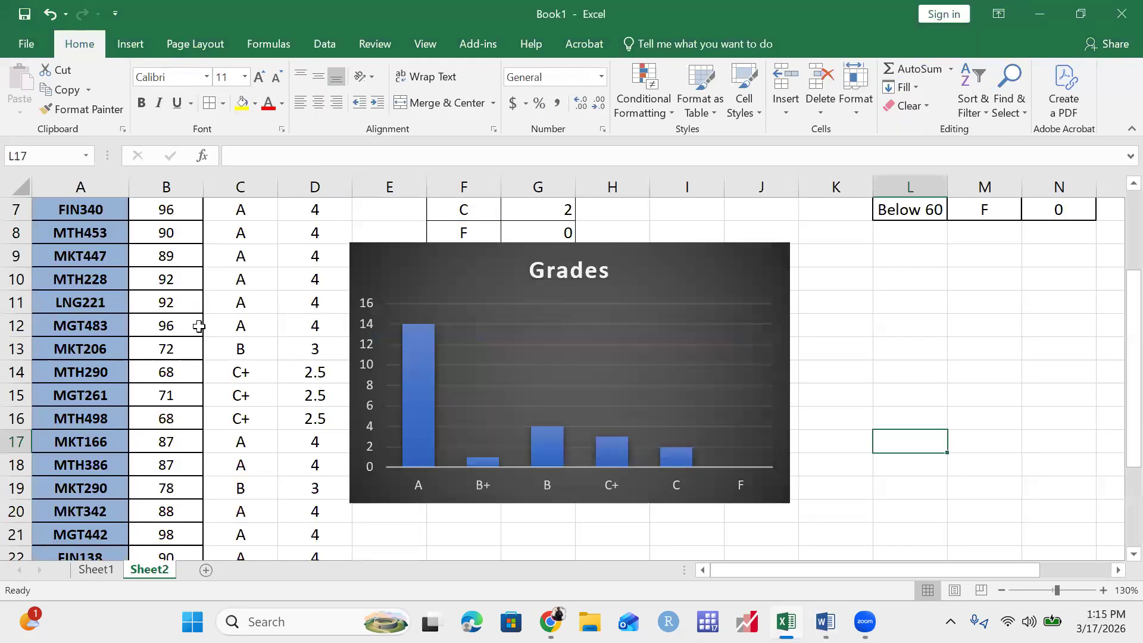
{"action": "left_click", "coordinate": [280, 300]}
{"action": "scroll", "coordinate": [280, 300], "scroll_direction": "down", "scroll_amount": 5}
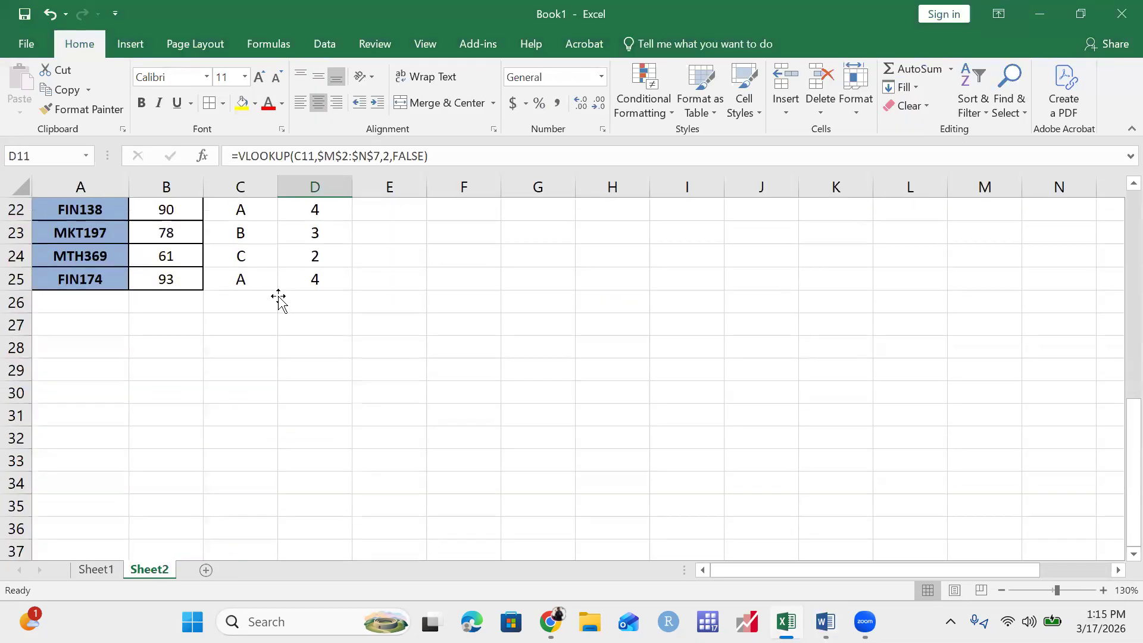
{"action": "left_click", "coordinate": [238, 327]}
{"action": "type", "text": "CG"}
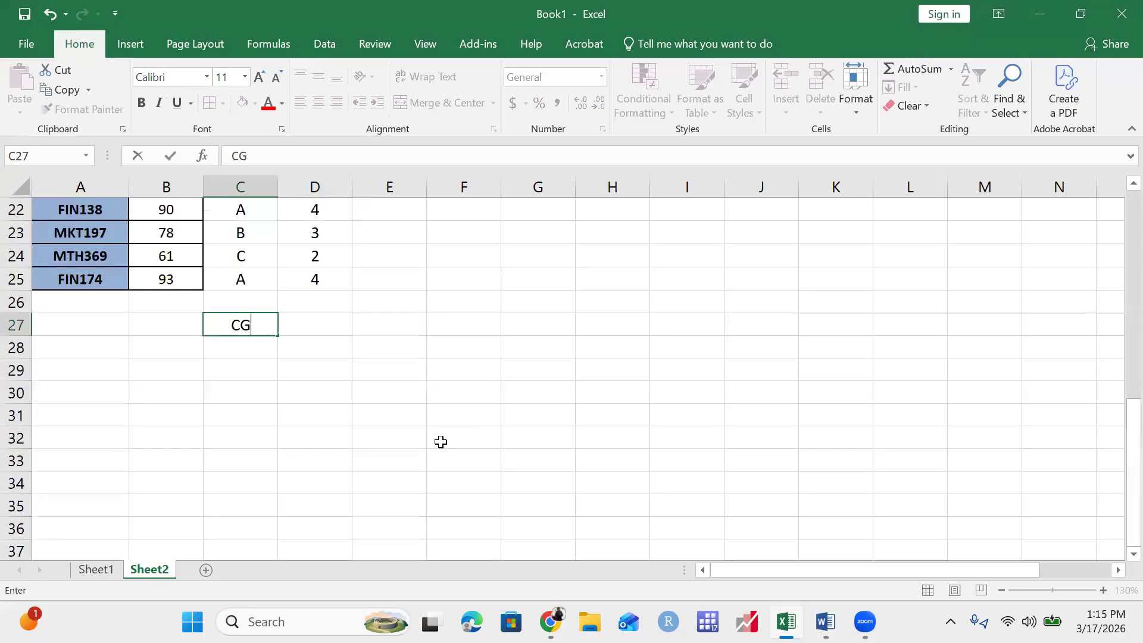
{"action": "type", "text": "PA"}
{"action": "key", "text": "Tab"}
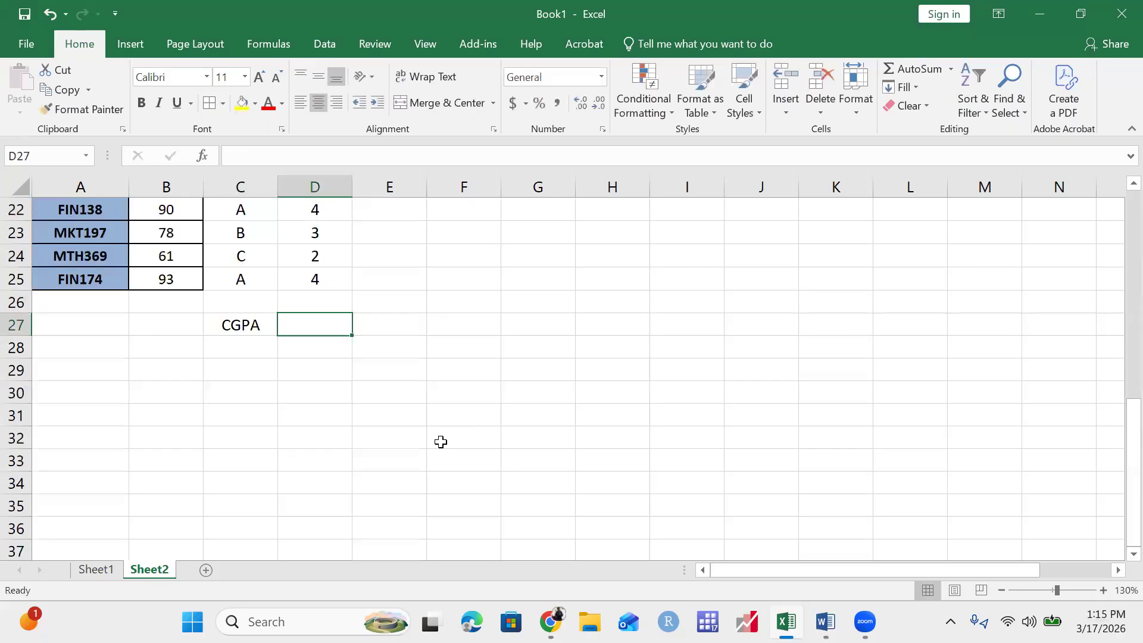
Calculate the CGPA in D27 with =AVERAGE(D2:D25) over the course GPAs.
{"action": "scroll", "coordinate": [441, 441], "scroll_direction": "up", "scroll_amount": 7}
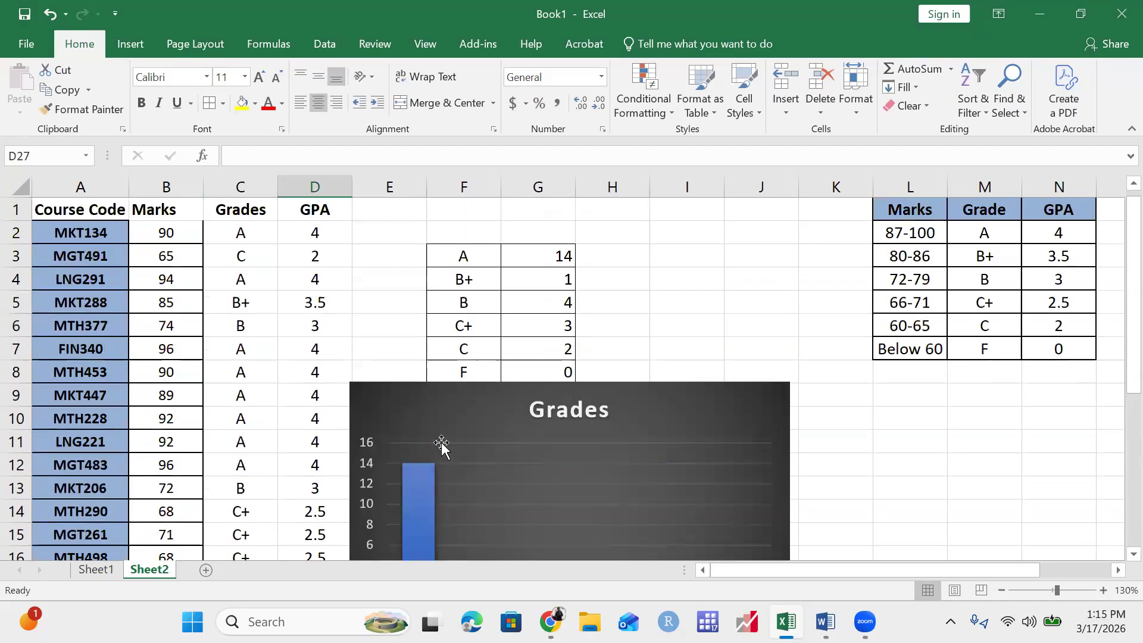
{"action": "scroll", "coordinate": [441, 442], "scroll_direction": "down", "scroll_amount": 4}
{"action": "scroll", "coordinate": [441, 443], "scroll_direction": "down", "scroll_amount": 3}
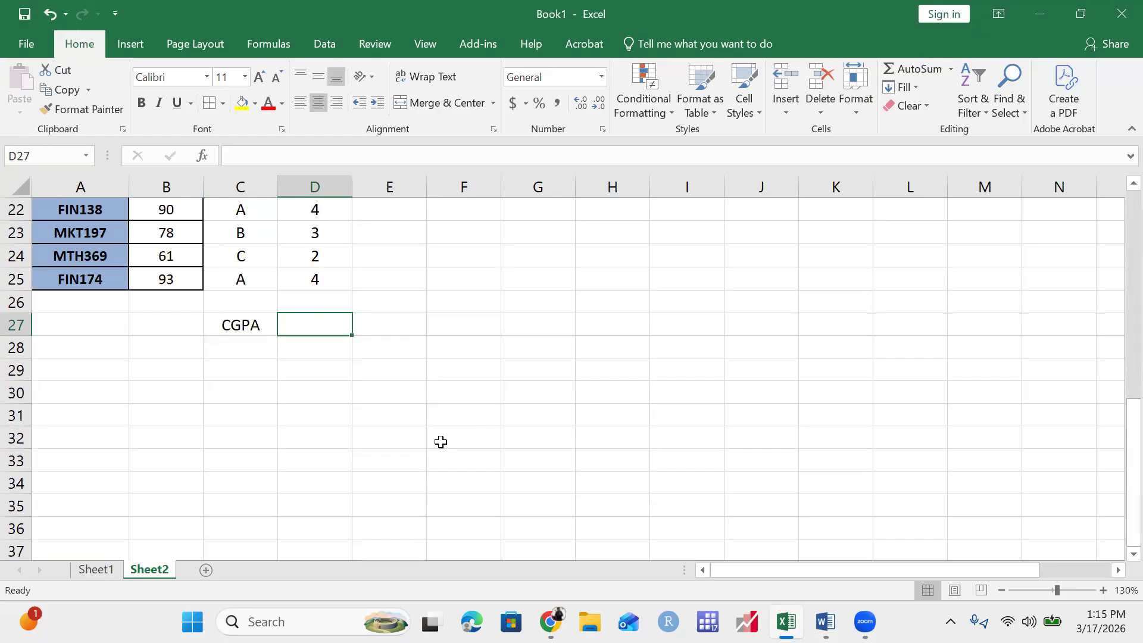
{"action": "type", "text": "=a"}
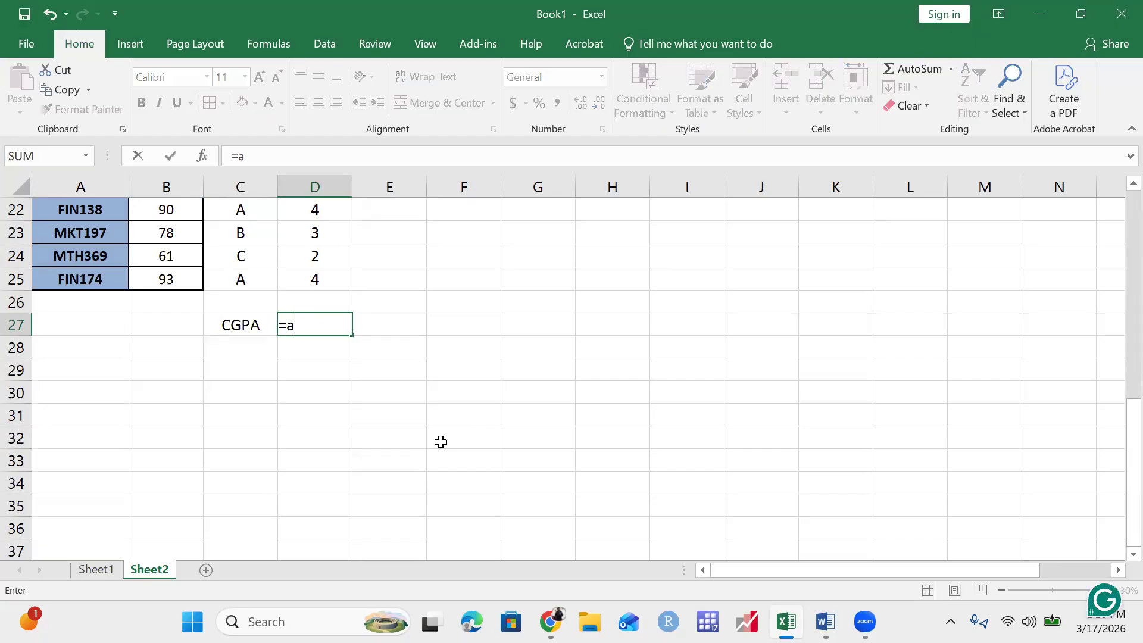
{"action": "type", "text": "verage"}
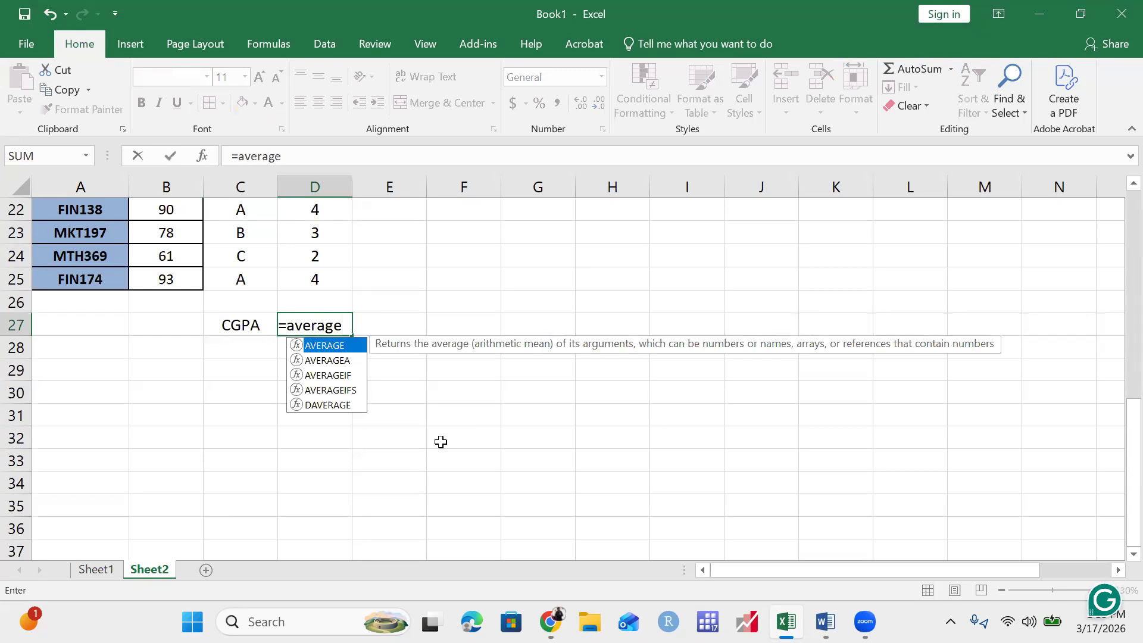
{"action": "key", "text": "Tab"}
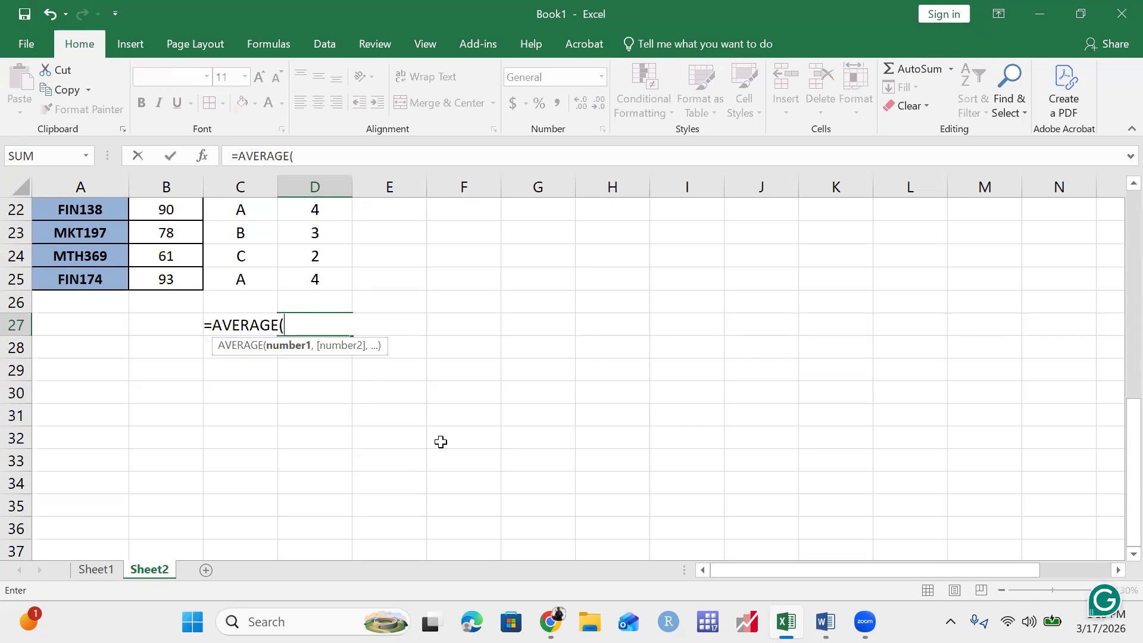
{"action": "key", "text": "Up"}
{"action": "key", "text": "Up"}
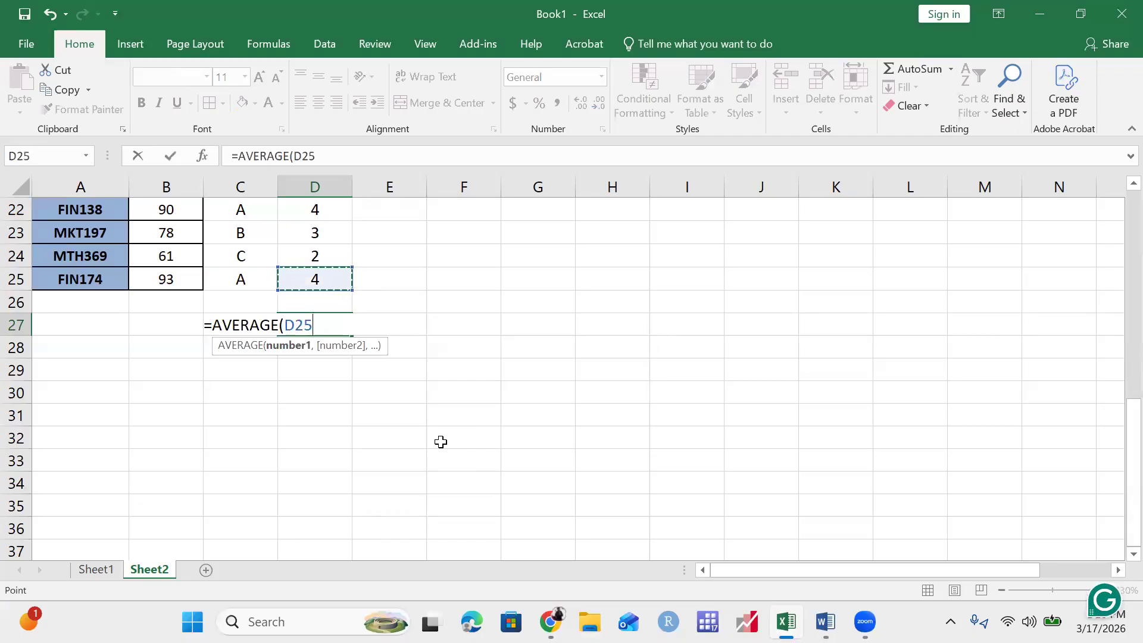
{"action": "key", "text": "ctrl+shift+Up"}
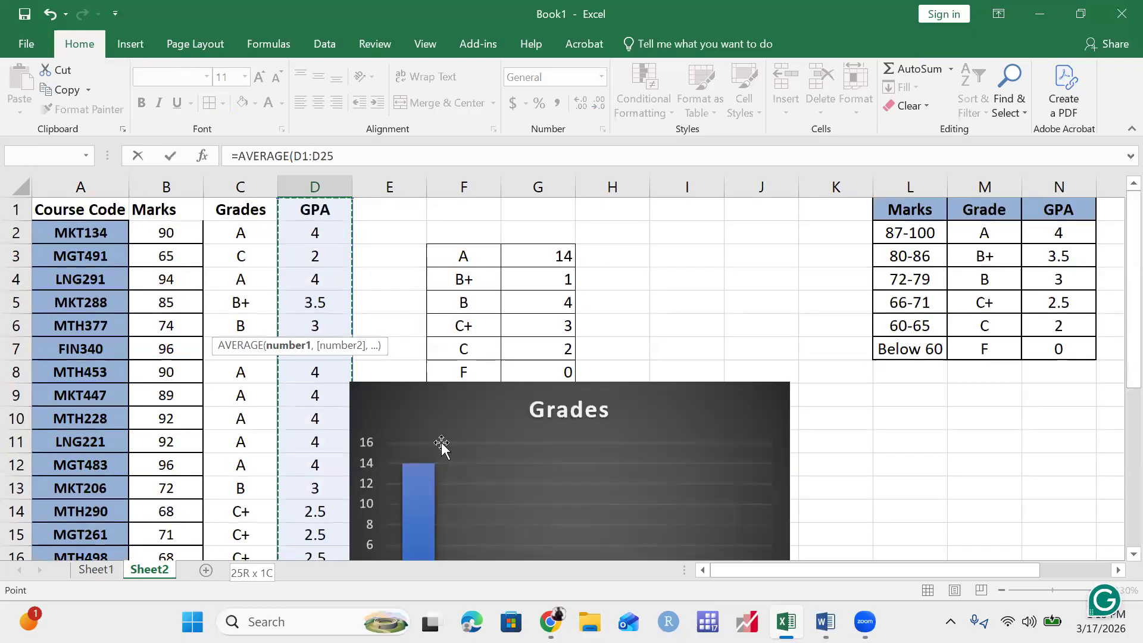
{"action": "key", "text": "shift+Down"}
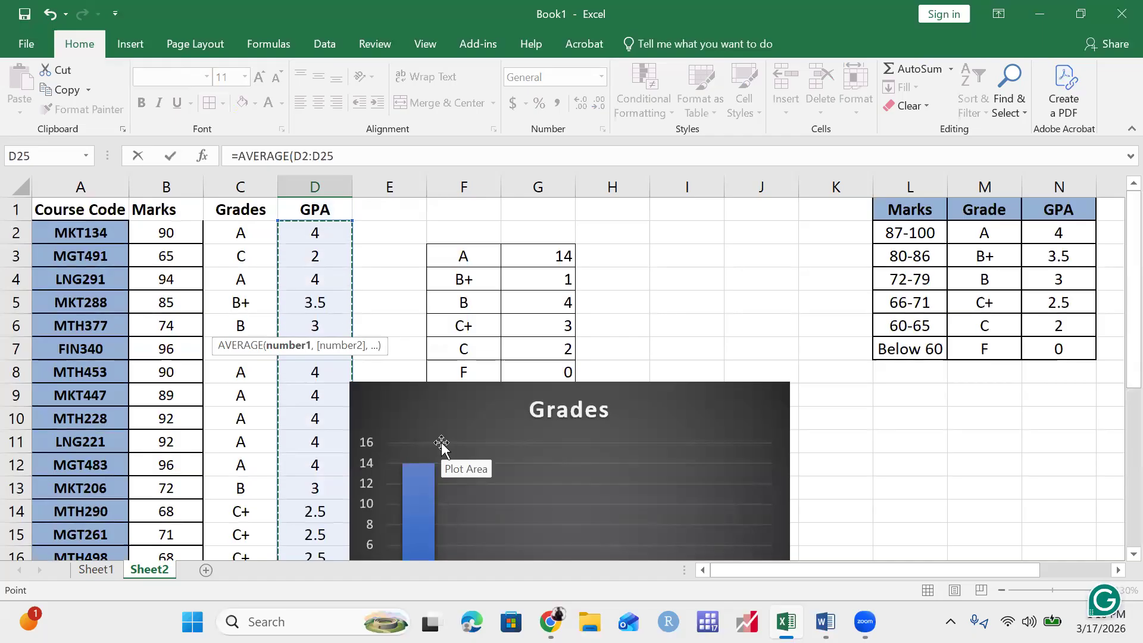
{"action": "key", "text": "Return"}
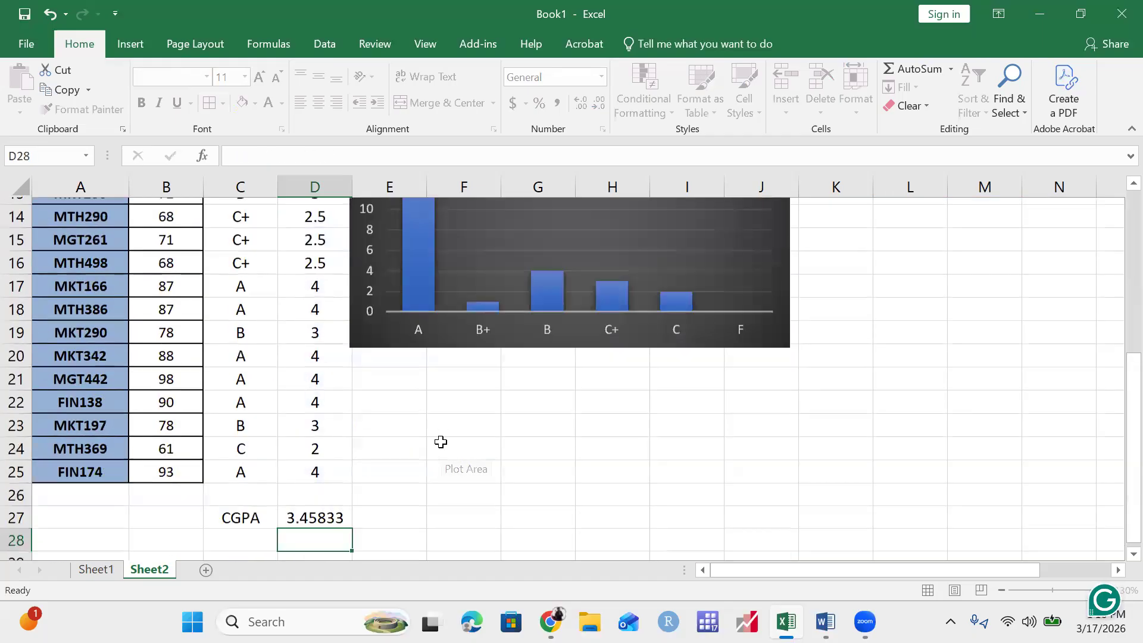
Format the CGPA in D27 to show two decimal places.
{"action": "scroll", "coordinate": [440, 442], "scroll_direction": "down", "scroll_amount": 2}
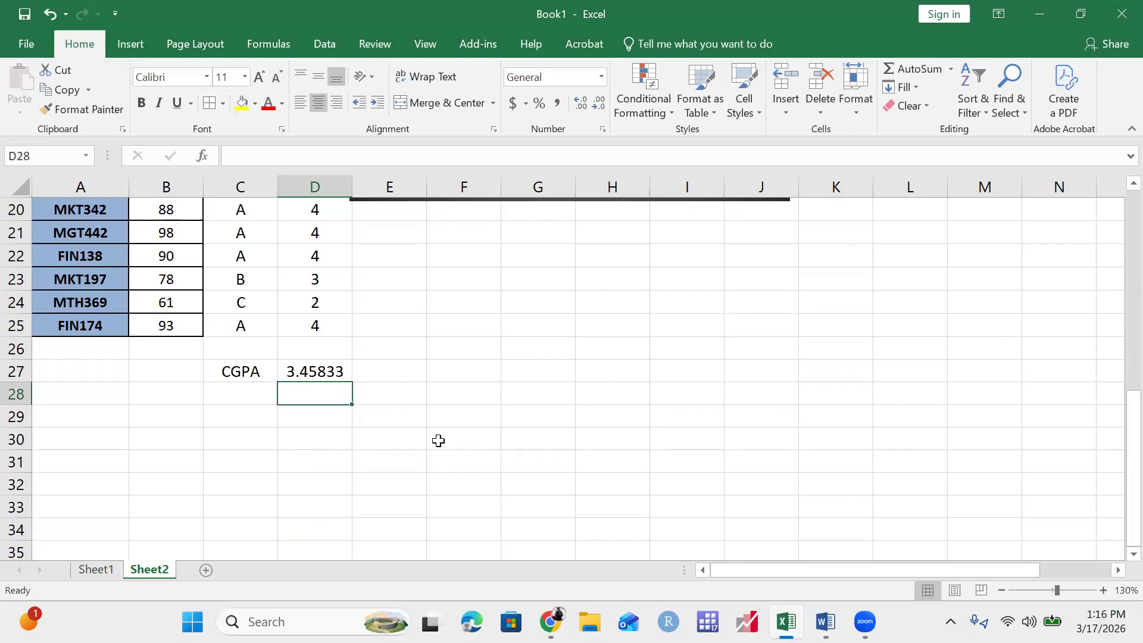
{"action": "left_click", "coordinate": [324, 373]}
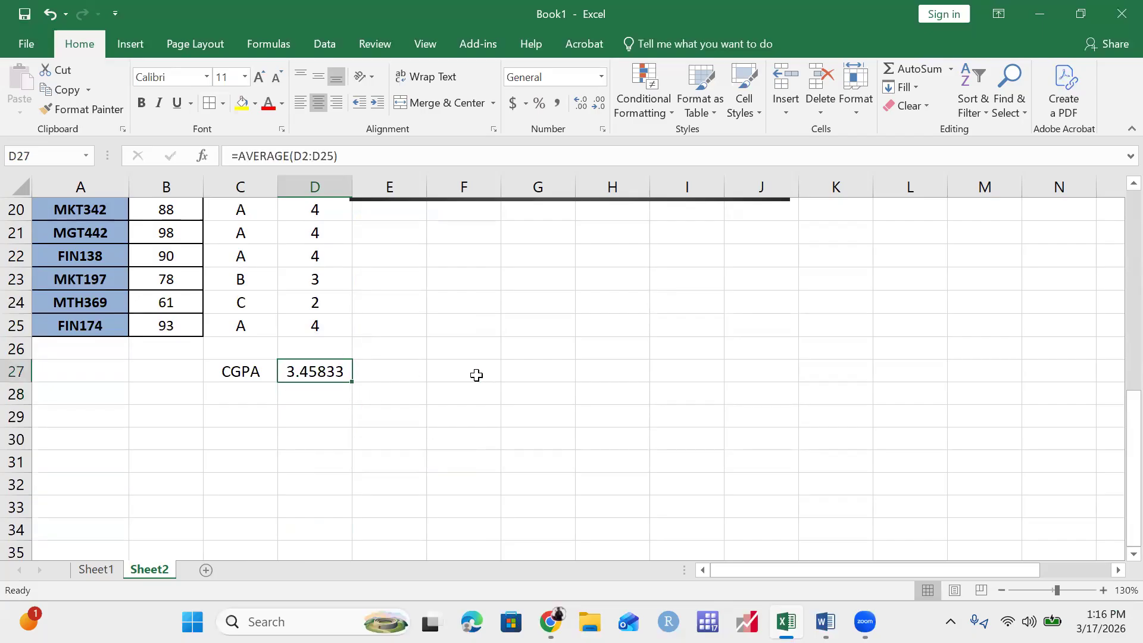
{"action": "left_click", "coordinate": [580, 104]}
{"action": "left_click", "coordinate": [581, 104]}
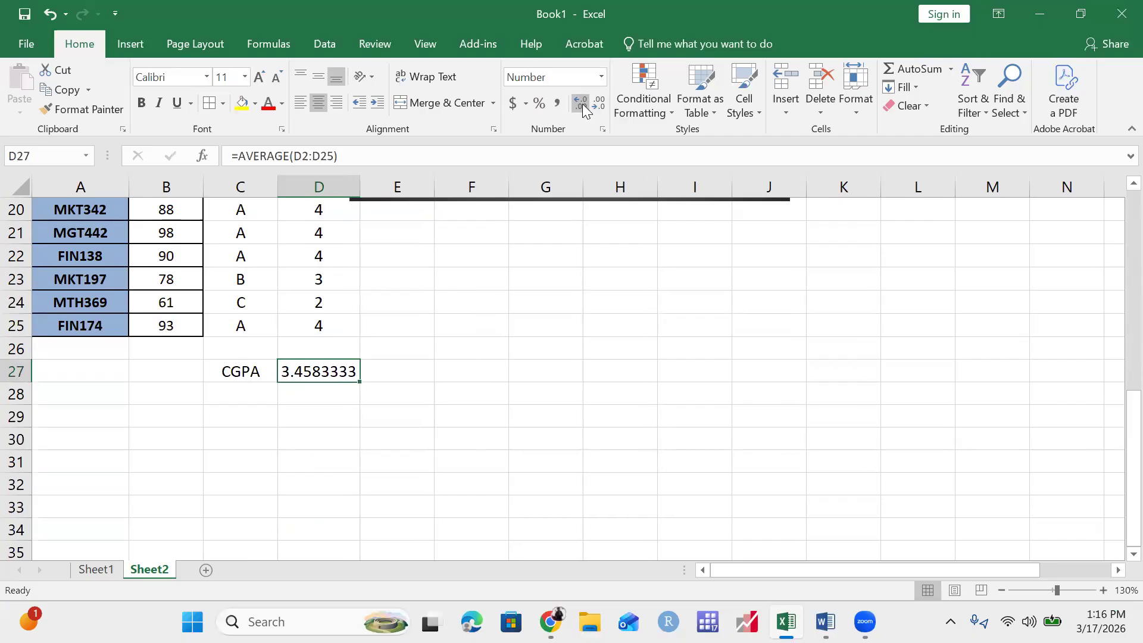
{"action": "left_click", "coordinate": [599, 107]}
{"action": "left_click", "coordinate": [599, 107]}
{"action": "left_click", "coordinate": [599, 107]}
{"action": "left_click", "coordinate": [599, 107]}
{"action": "left_click", "coordinate": [599, 107]}
{"action": "left_click_drag", "start_coordinate": [1033, 569], "coordinate": [977, 590]}
{"action": "left_click", "coordinate": [505, 419]}
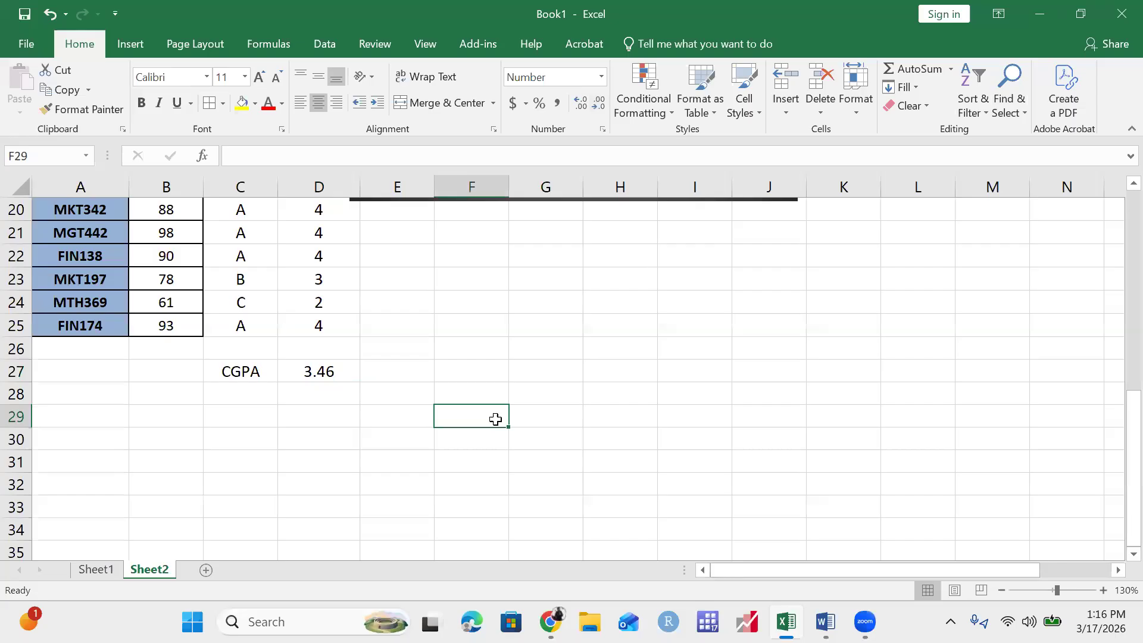
Add extra decimal places to the CGPA in D27 and reduce them back to two.
{"action": "left_click", "coordinate": [329, 372]}
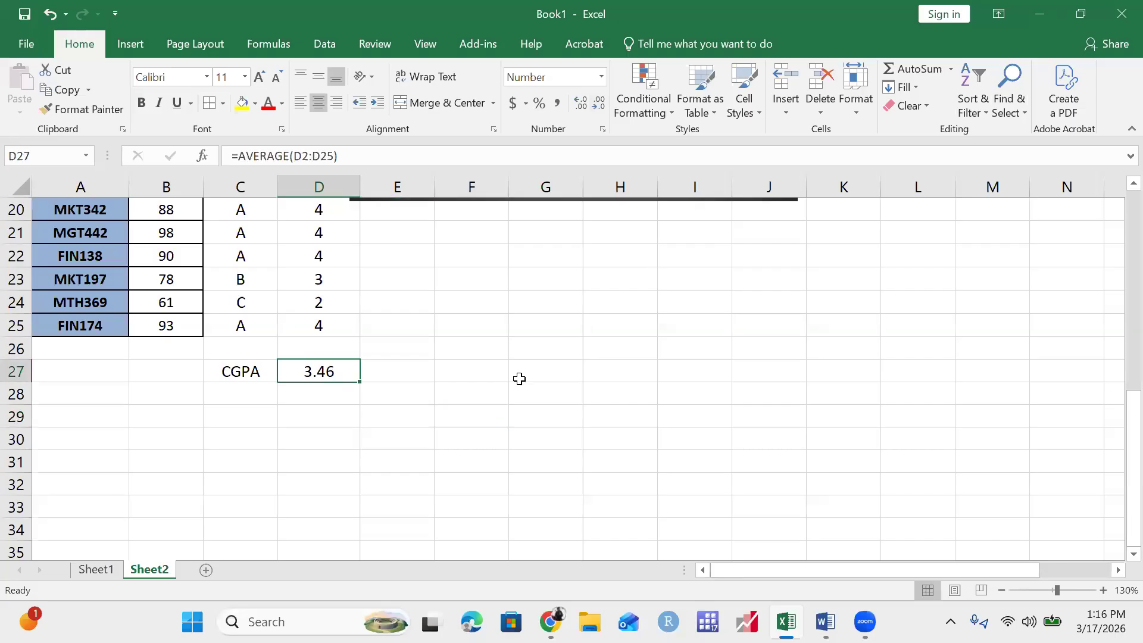
{"action": "left_click", "coordinate": [574, 105]}
{"action": "left_click", "coordinate": [574, 104]}
{"action": "left_click", "coordinate": [575, 104]}
{"action": "left_click", "coordinate": [575, 104]}
{"action": "left_click", "coordinate": [597, 105]}
{"action": "left_click", "coordinate": [597, 105]}
{"action": "left_click", "coordinate": [599, 105]}
{"action": "left_click", "coordinate": [601, 104]}
{"action": "left_click", "coordinate": [493, 433]}
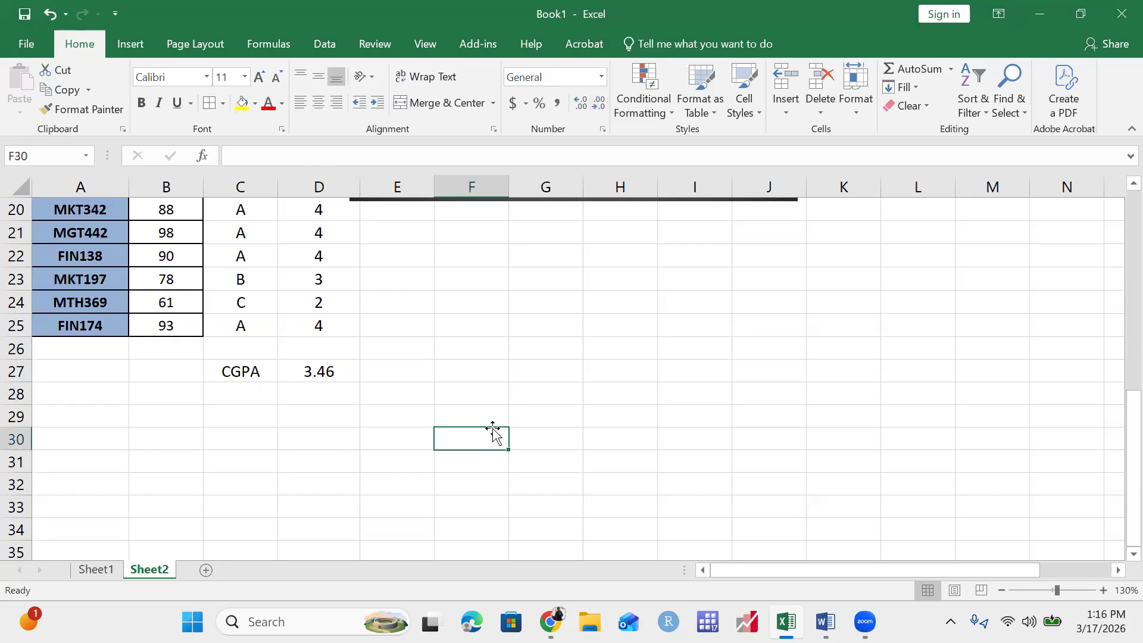
Inspect the AVERAGE formula and its referenced range in D27 without changing it.
{"action": "left_click", "coordinate": [321, 370]}
{"action": "key", "text": "F2"}
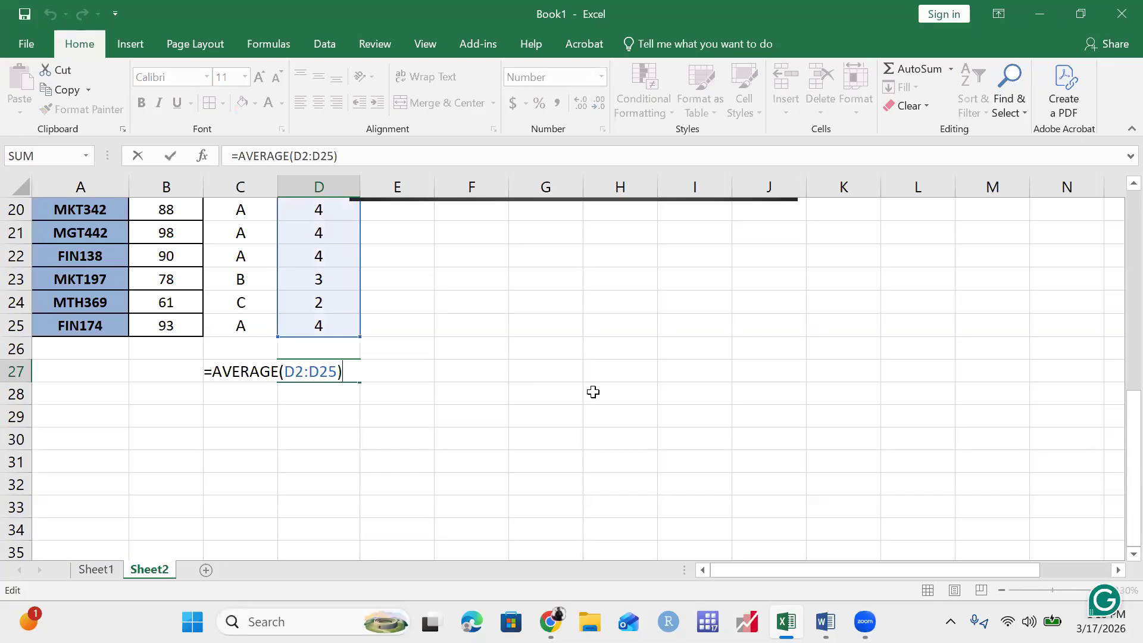
{"action": "key", "text": "Return"}
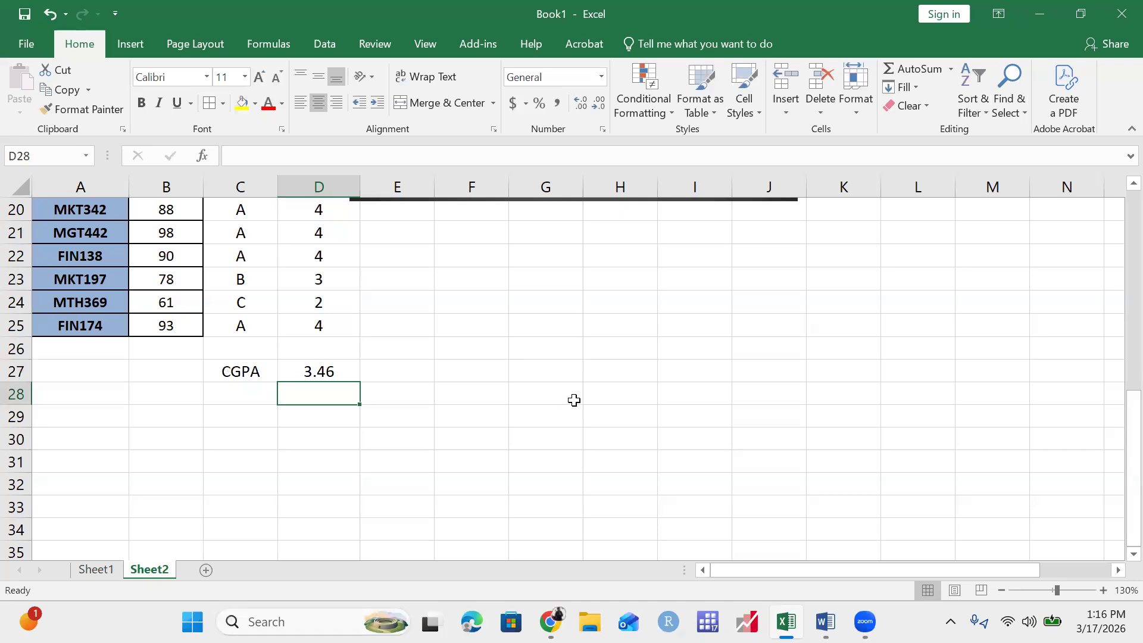
Check the maximum and minimum score requirement in the Word practice question, and enter the label Minimum in cell A27 of the Excel sheet.
{"action": "key", "text": "alt+Tab"}
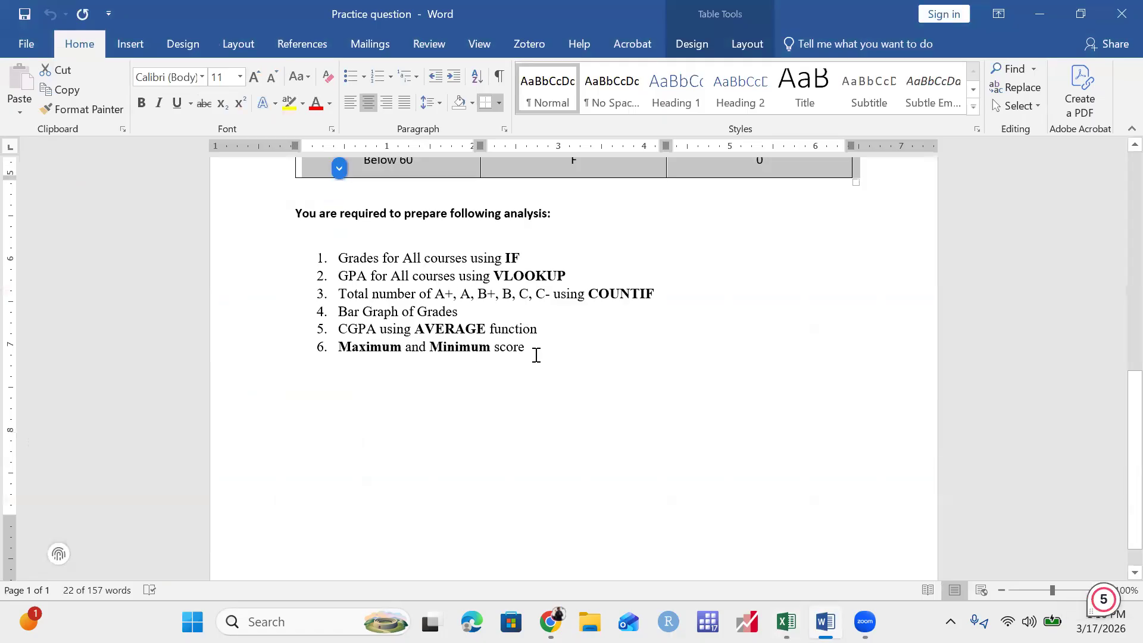
{"action": "key", "text": "alt+Tab"}
{"action": "left_click", "coordinate": [84, 369]}
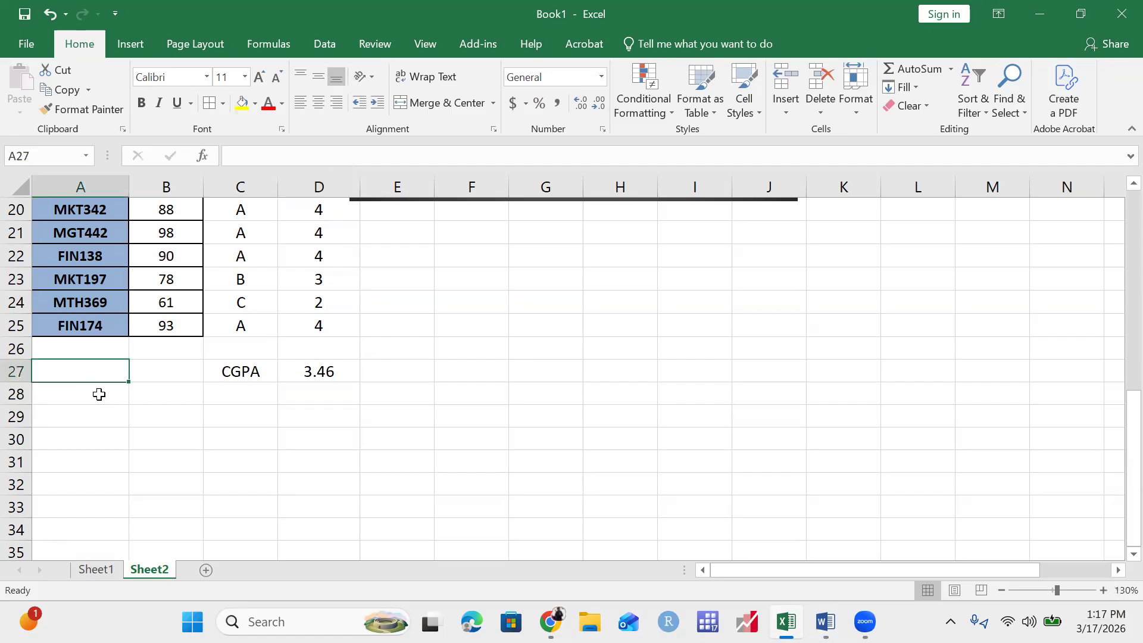
{"action": "type", "text": "Ma"}
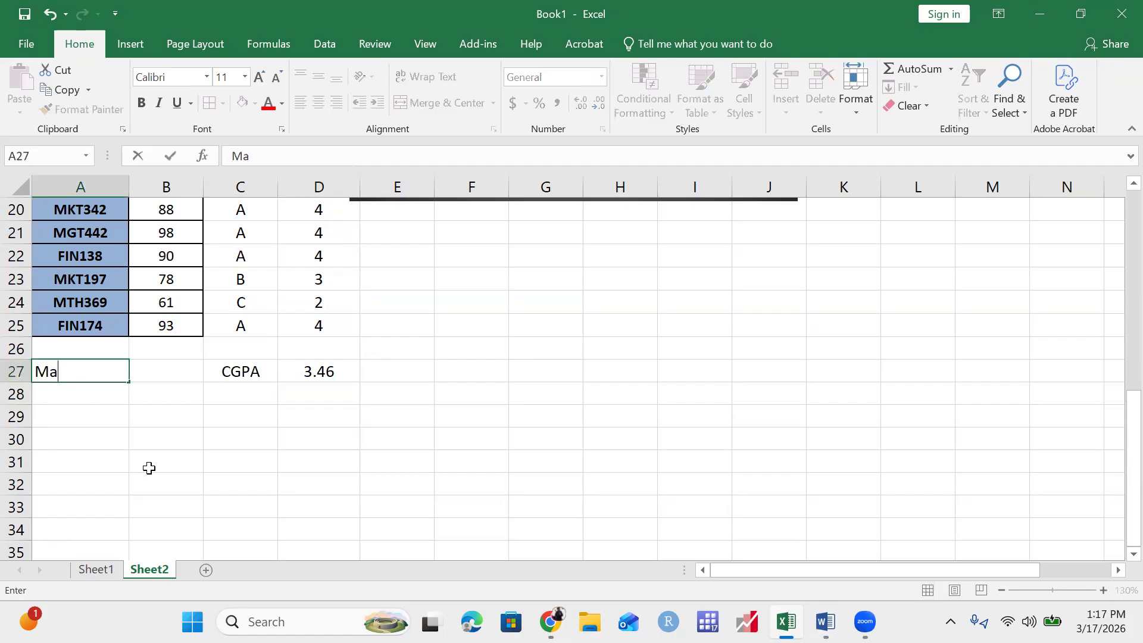
{"action": "key", "text": "BackSpace"}
{"action": "type", "text": "inimum"}
{"action": "key", "text": "Return"}
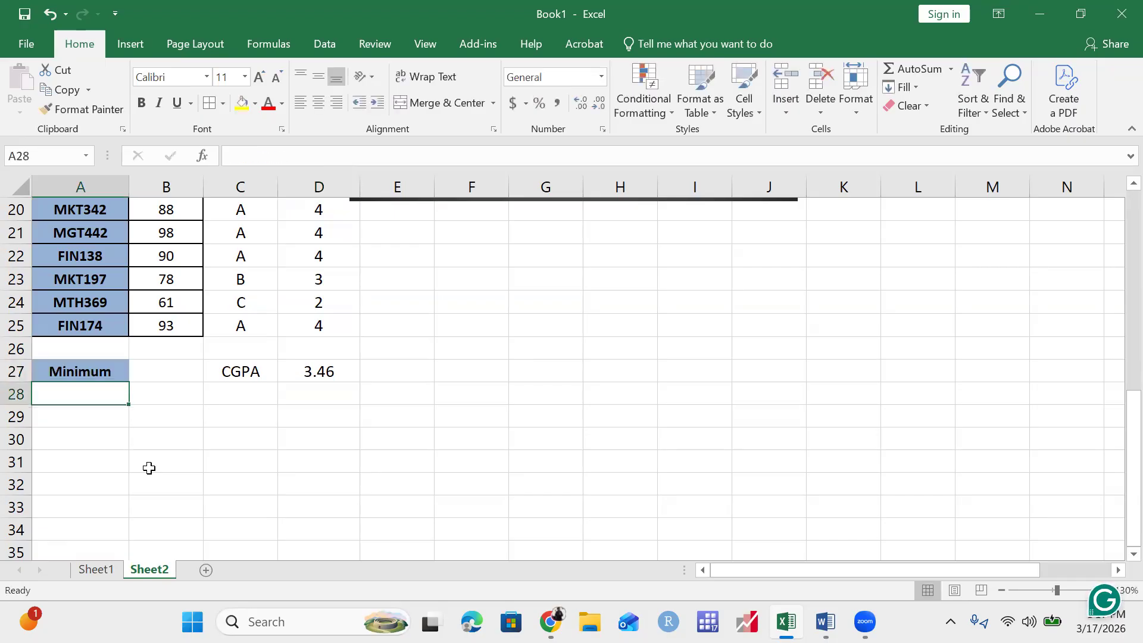
{"action": "key", "text": "Up"}
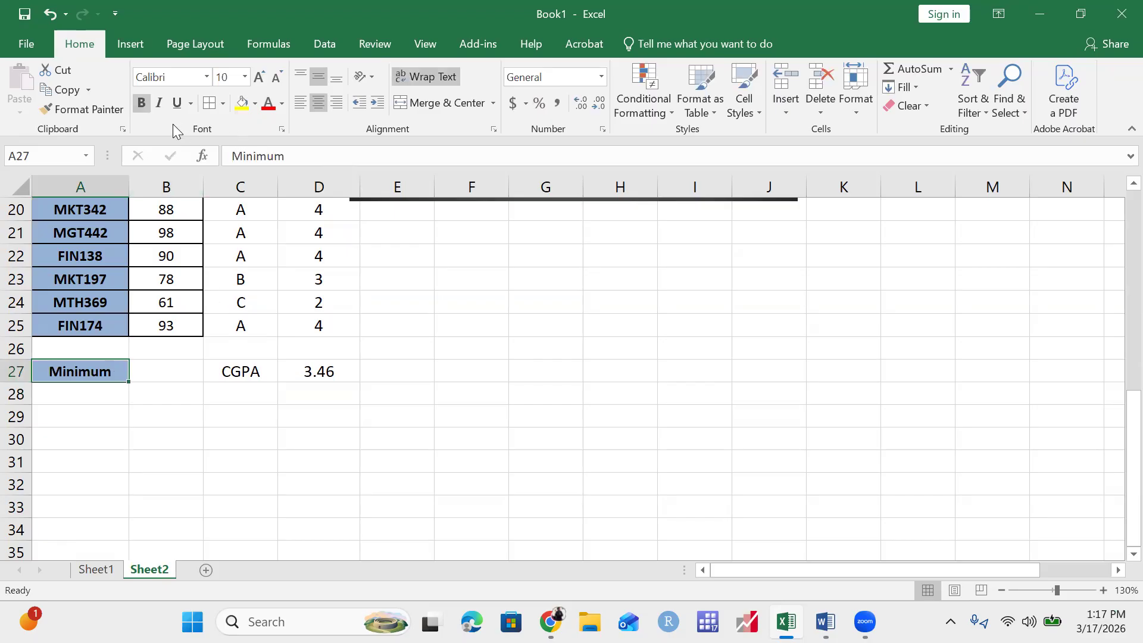
Remove the fill from the Minimum label in A27, and add the label Maximum in A28 with no fill.
{"action": "left_click", "coordinate": [255, 103]}
{"action": "left_click", "coordinate": [249, 256]}
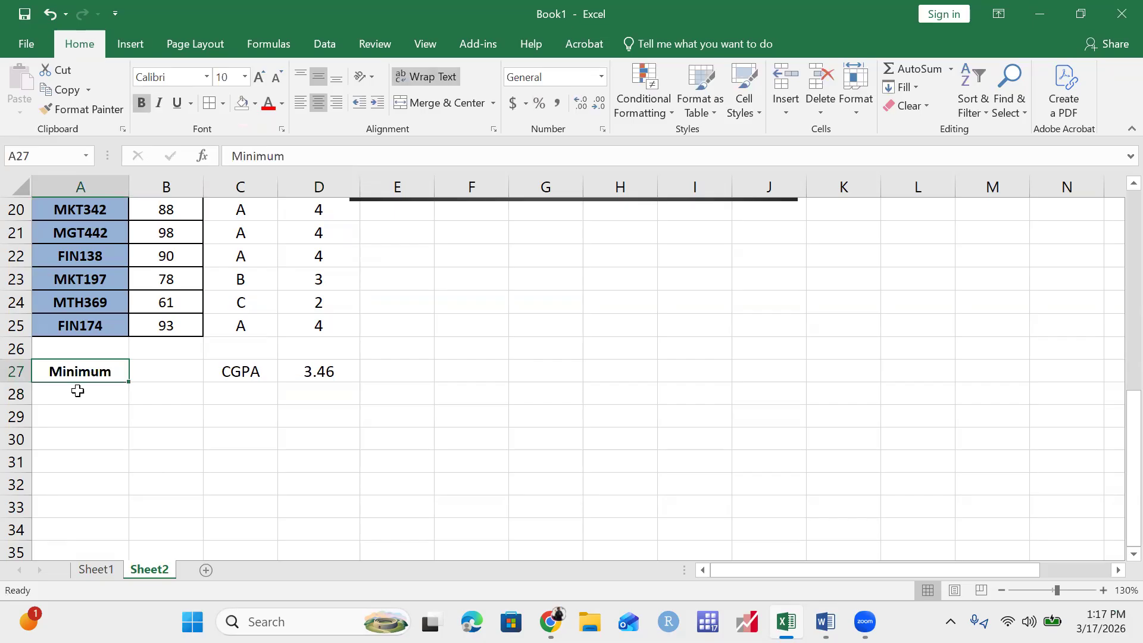
{"action": "left_click", "coordinate": [107, 392]}
{"action": "type", "text": "Maximum"}
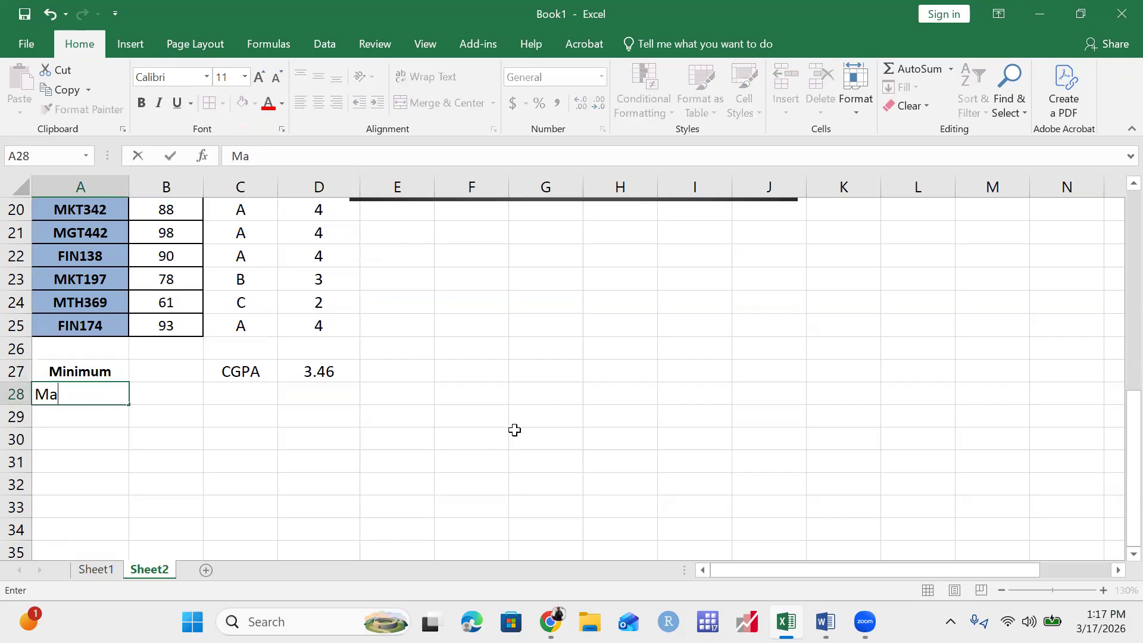
{"action": "key", "text": "Return"}
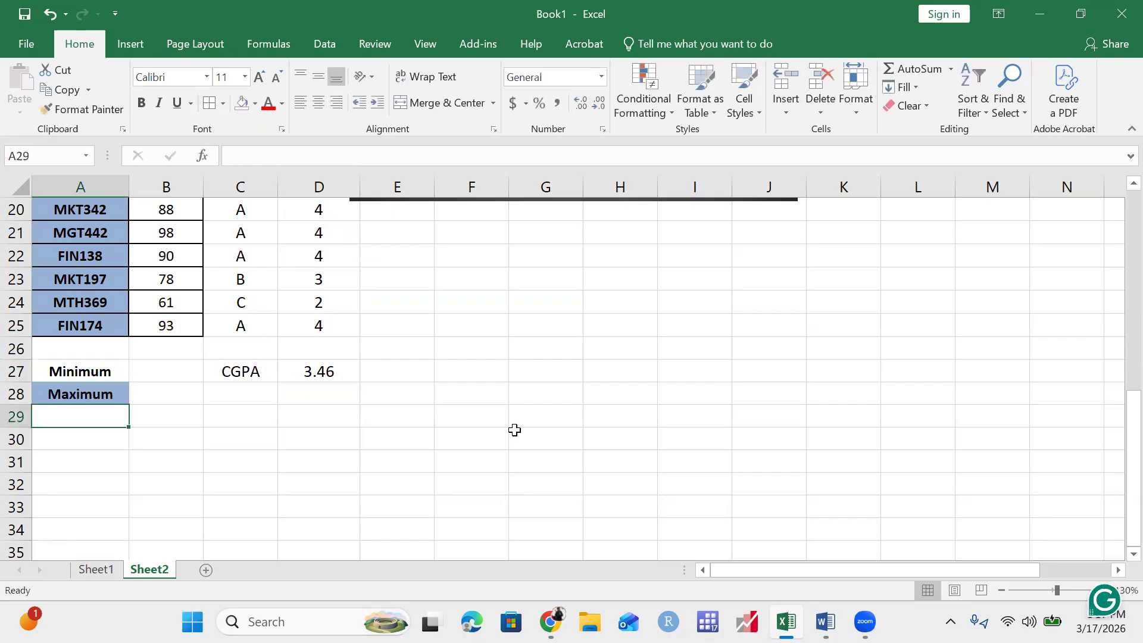
{"action": "key", "text": "Up"}
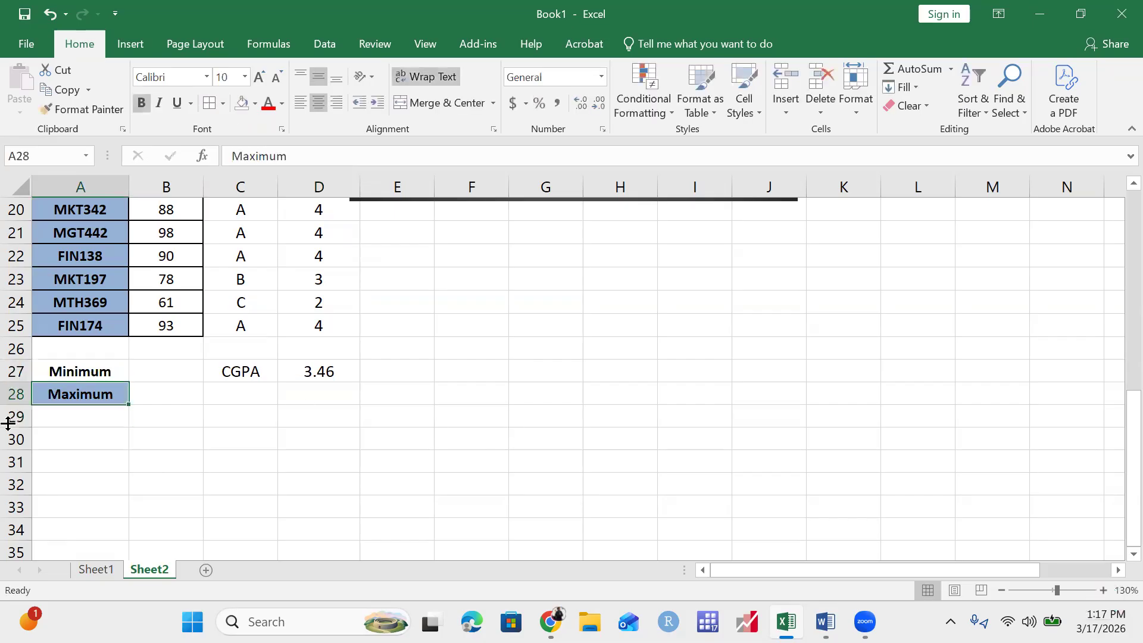
{"action": "left_click", "coordinate": [242, 103]}
Calculate the lowest mark in B27 with MIN over the range B2:B25.
{"action": "left_click", "coordinate": [162, 368]}
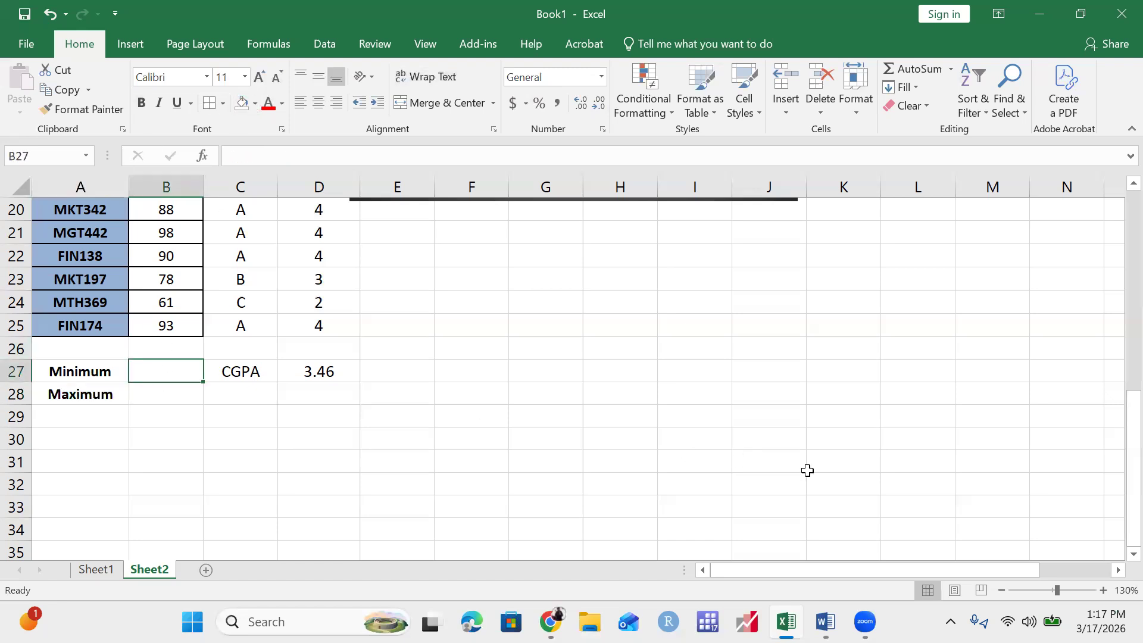
{"action": "type", "text": "=min"}
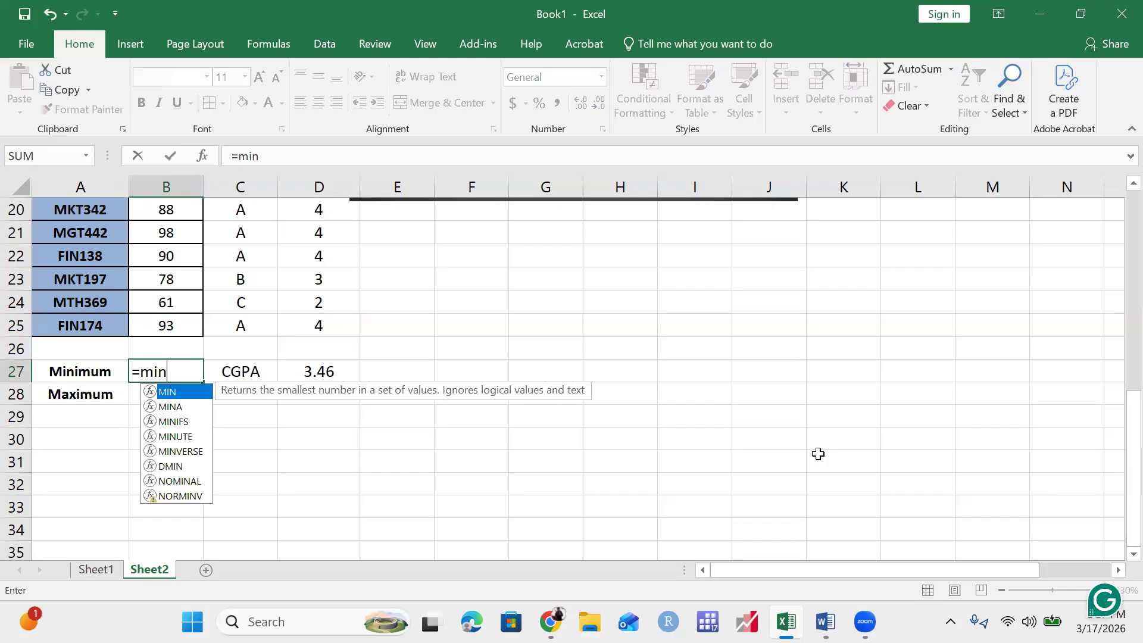
{"action": "key", "text": "Tab"}
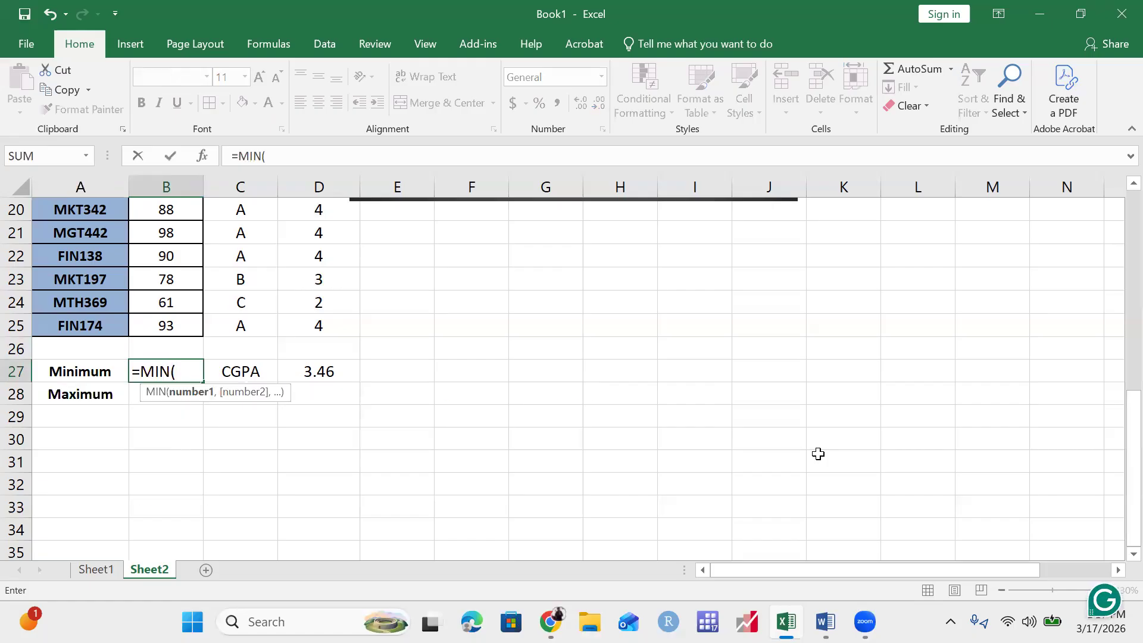
{"action": "left_click", "coordinate": [182, 324]}
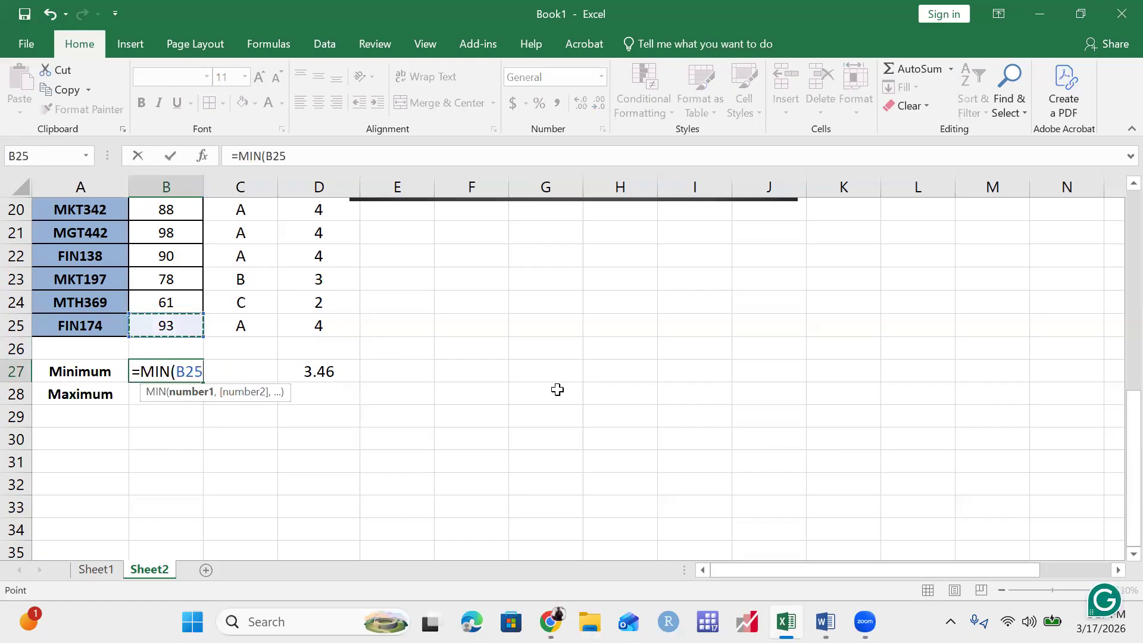
{"action": "key", "text": "ctrl+shift+Up"}
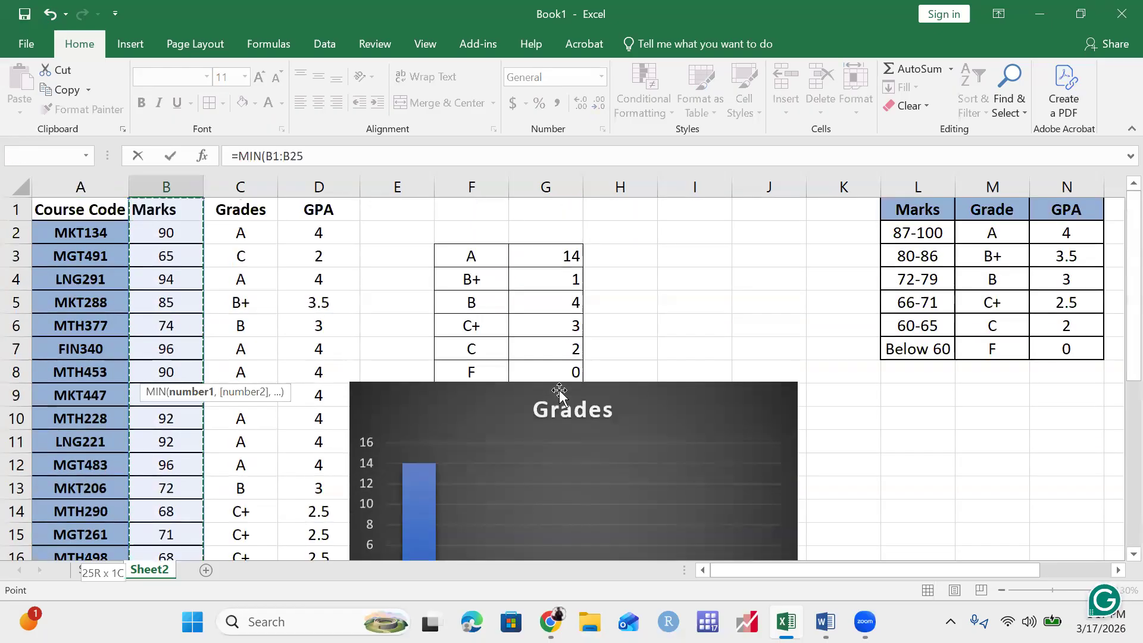
{"action": "key", "text": "shift+Down"}
{"action": "key", "text": "Return"}
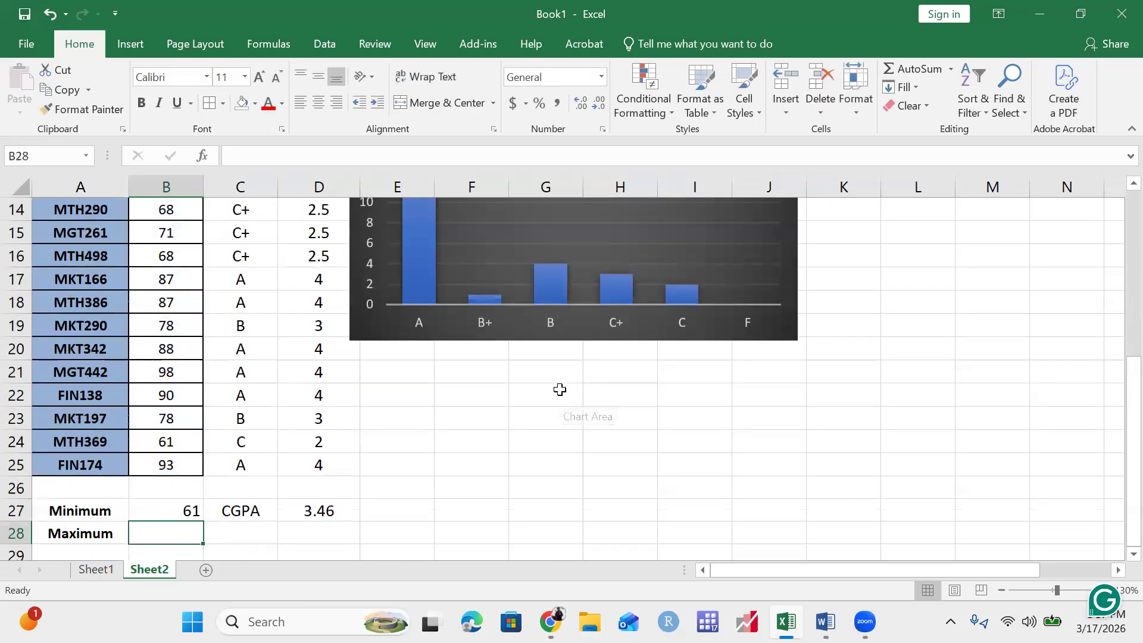
Calculate the highest mark in B28 with MAX over the range B2:B25.
{"action": "scroll", "coordinate": [305, 338], "scroll_direction": "down", "scroll_amount": 2}
{"action": "scroll", "coordinate": [304, 337], "scroll_direction": "down", "scroll_amount": 1}
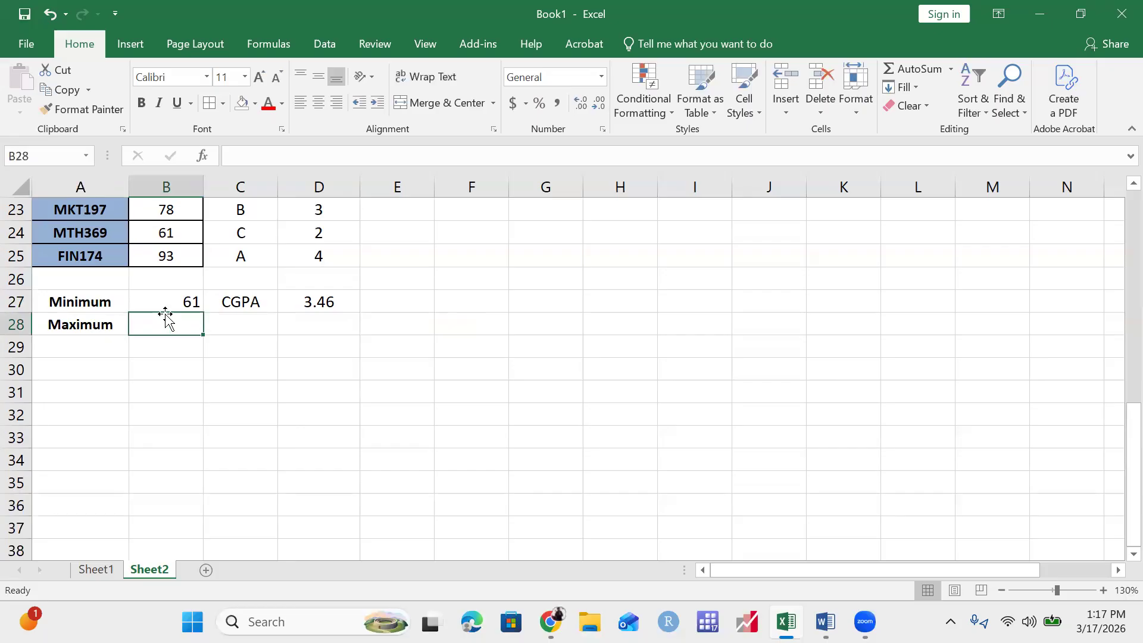
{"action": "scroll", "coordinate": [152, 287], "scroll_direction": "up", "scroll_amount": 4}
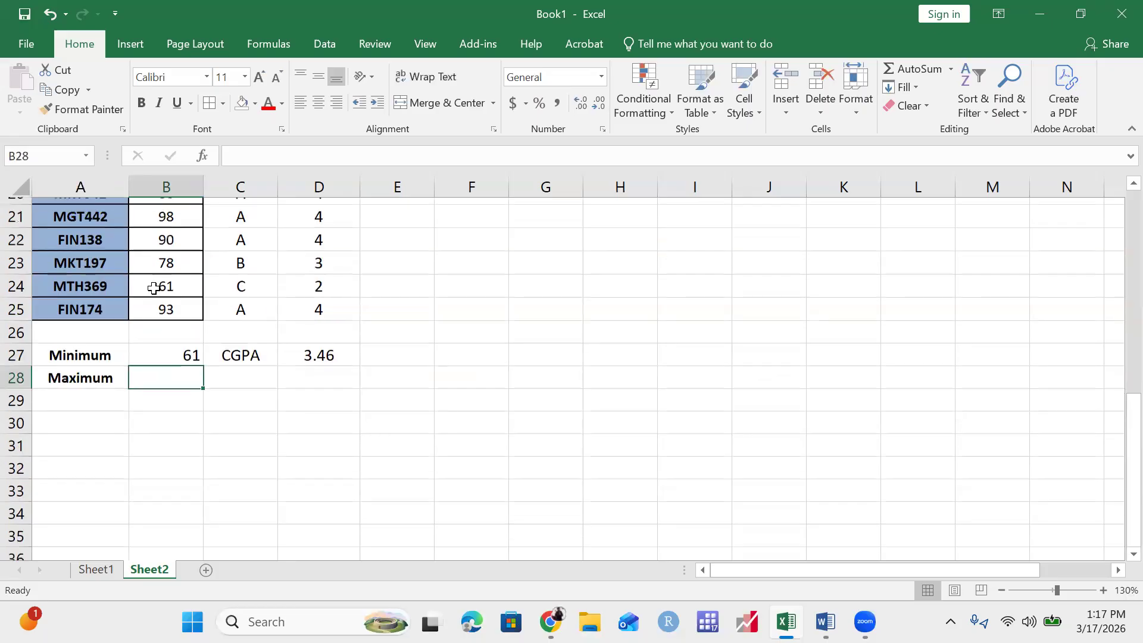
{"action": "scroll", "coordinate": [217, 309], "scroll_direction": "up", "scroll_amount": 3}
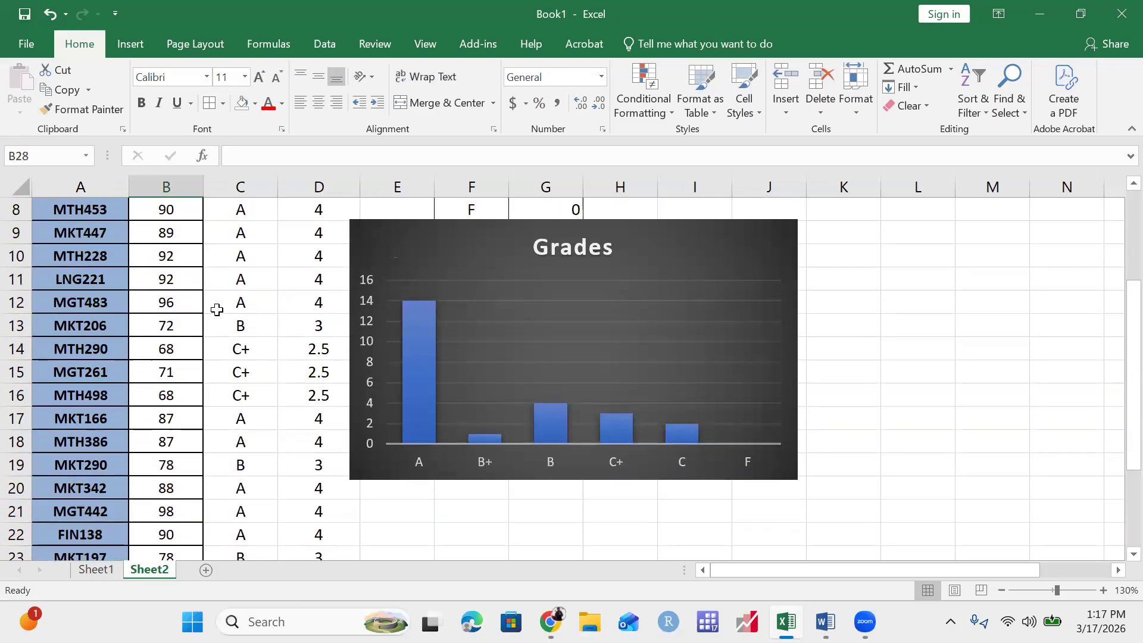
{"action": "scroll", "coordinate": [219, 308], "scroll_direction": "down", "scroll_amount": 10}
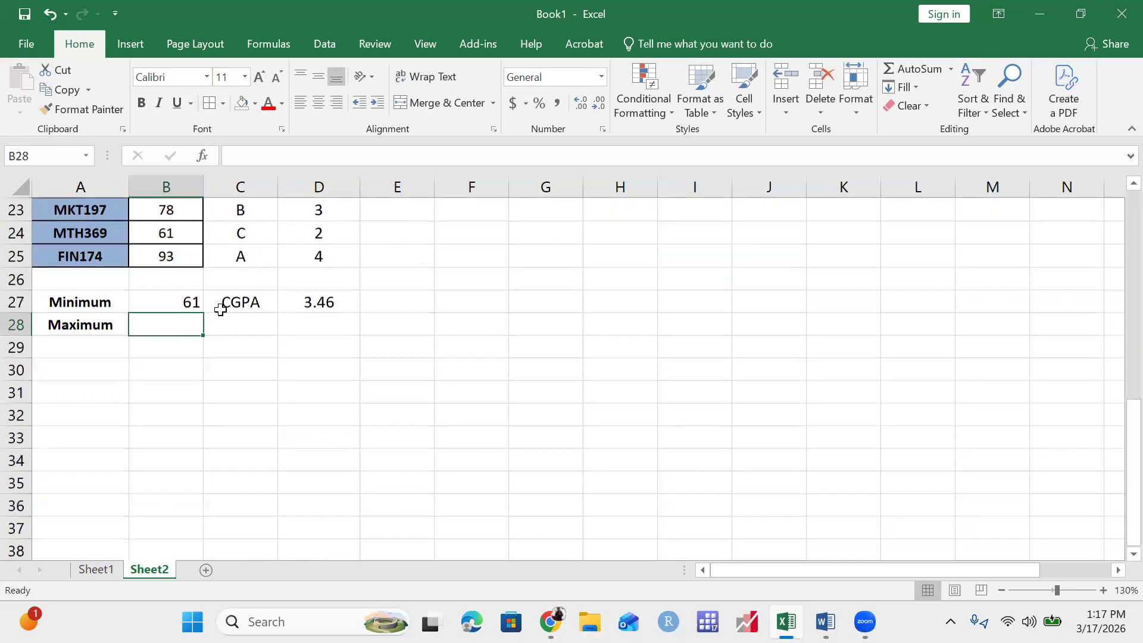
{"action": "scroll", "coordinate": [220, 309], "scroll_direction": "up", "scroll_amount": 5}
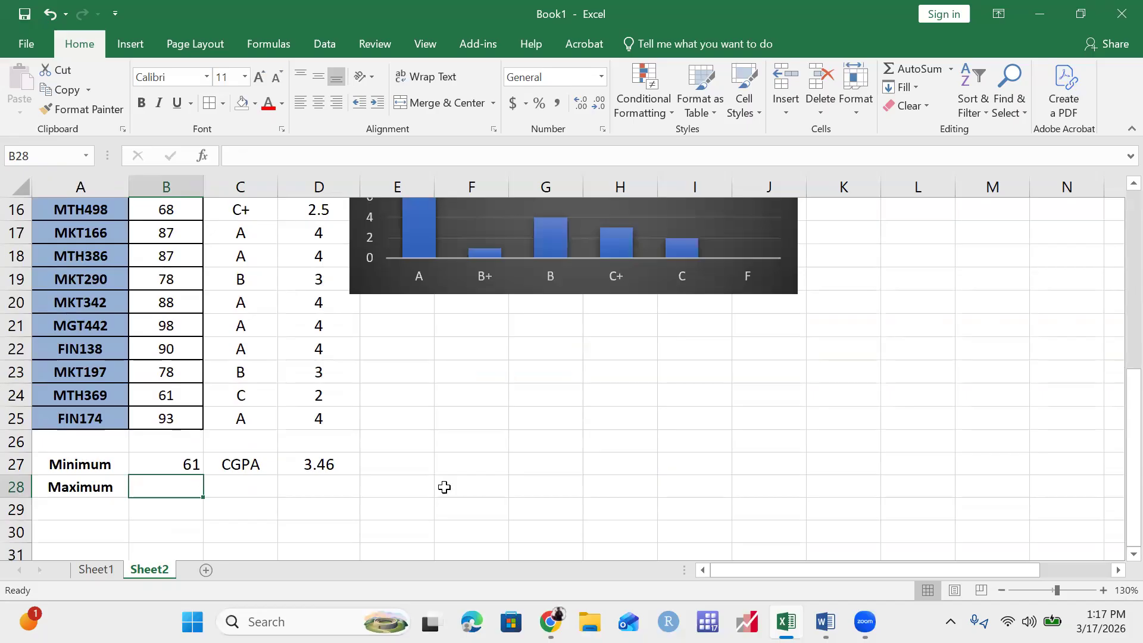
{"action": "type", "text": "=max"}
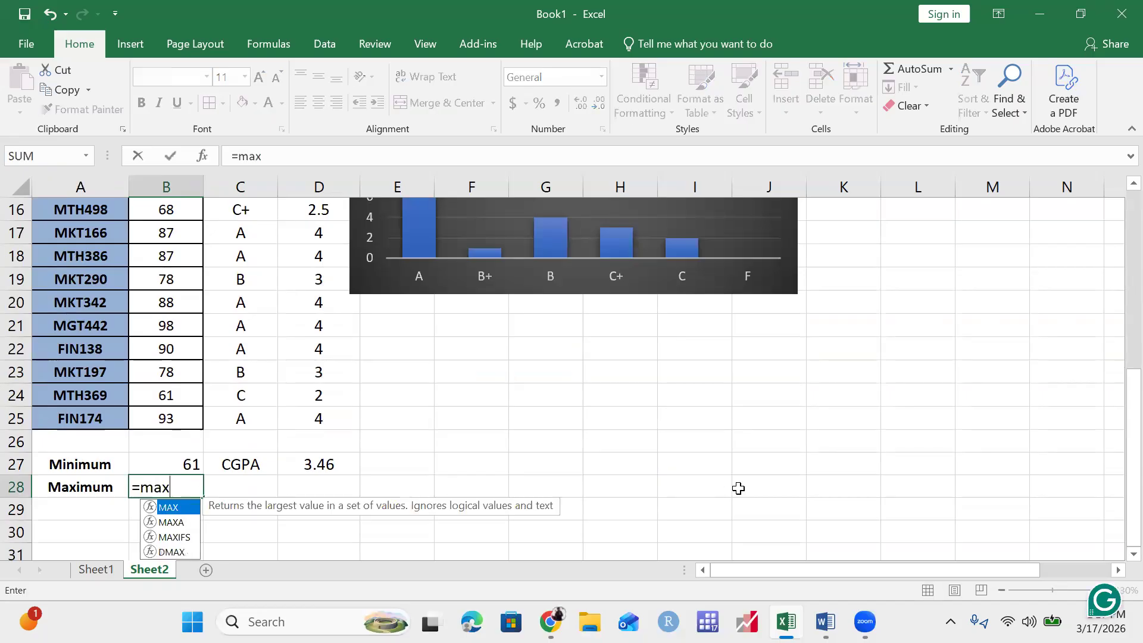
{"action": "key", "text": "Tab"}
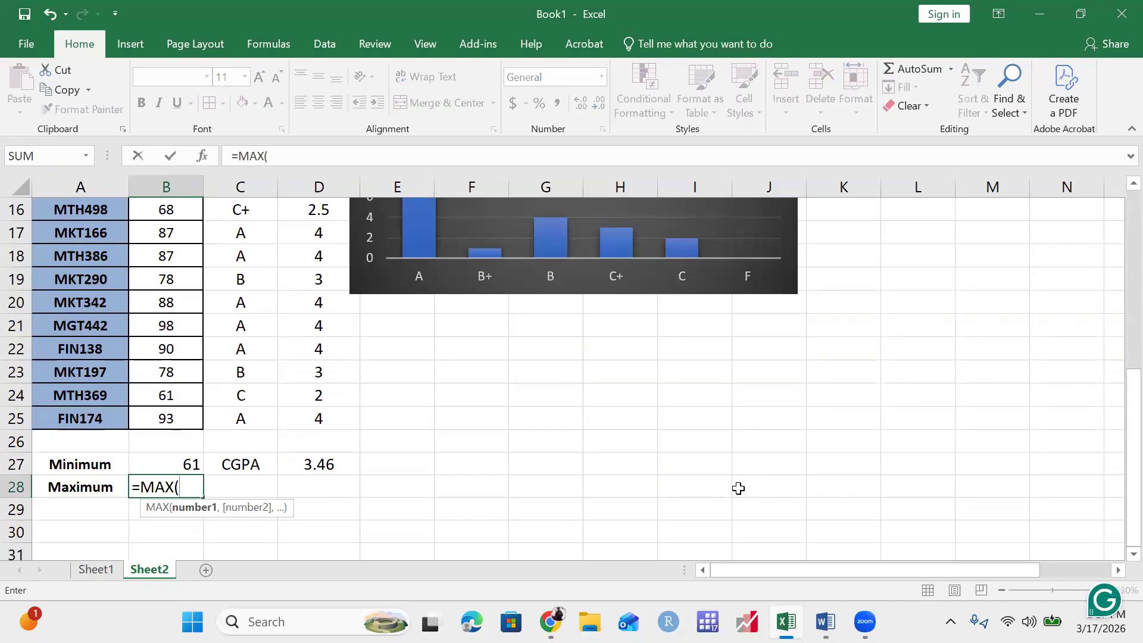
{"action": "key", "text": "Up"}
{"action": "key", "text": "Up"}
{"action": "key", "text": "Up"}
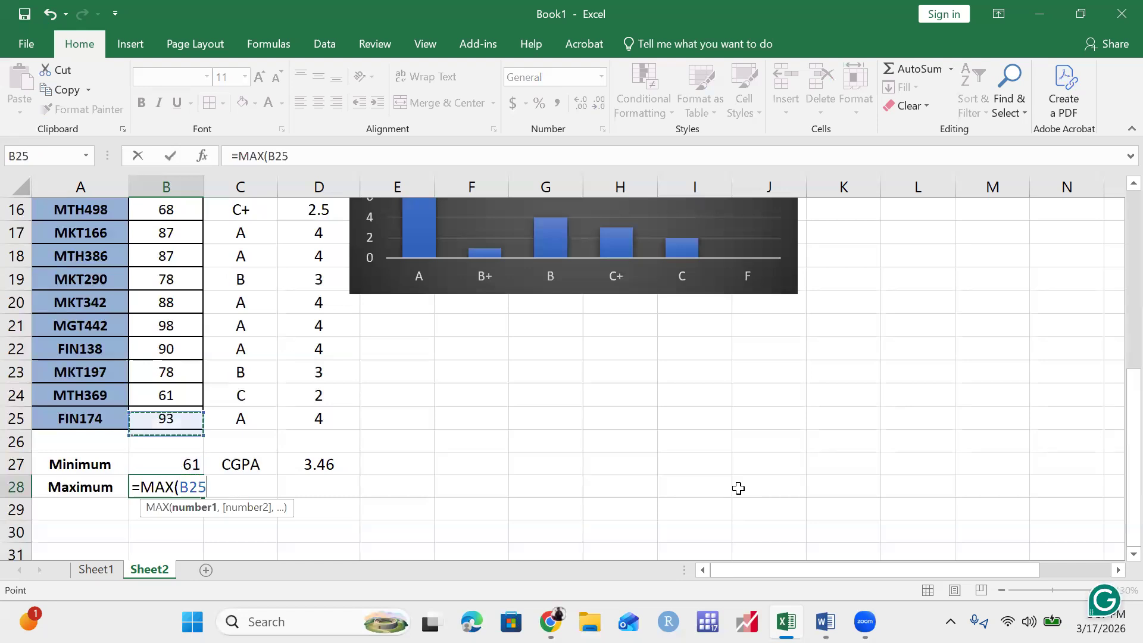
{"action": "key", "text": "ctrl+shift+Up"}
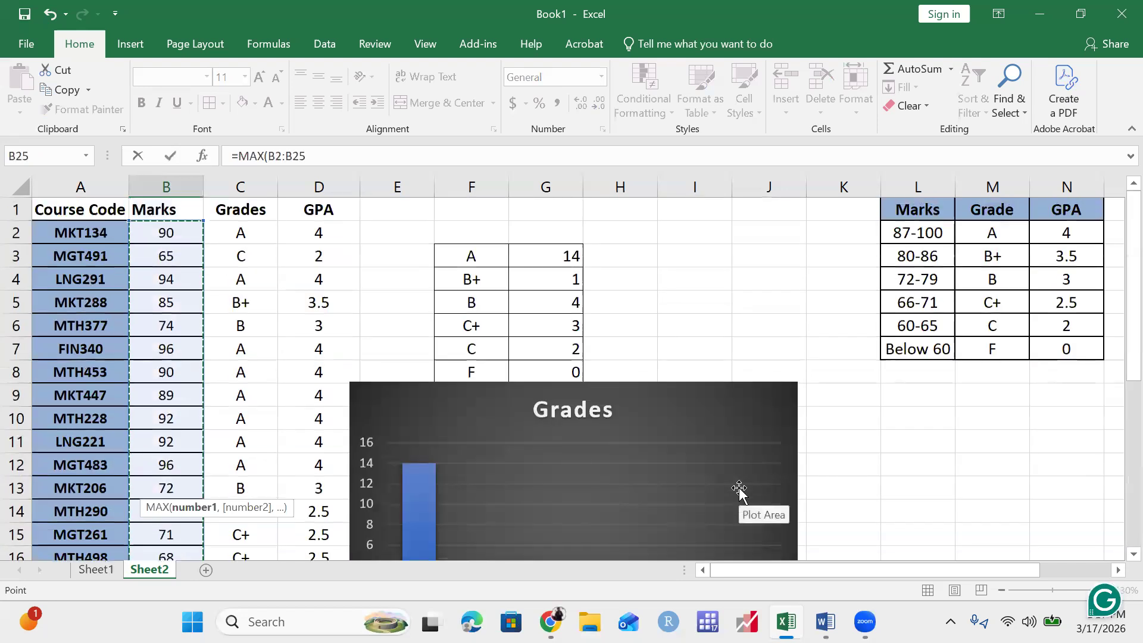
{"action": "key", "text": "Return"}
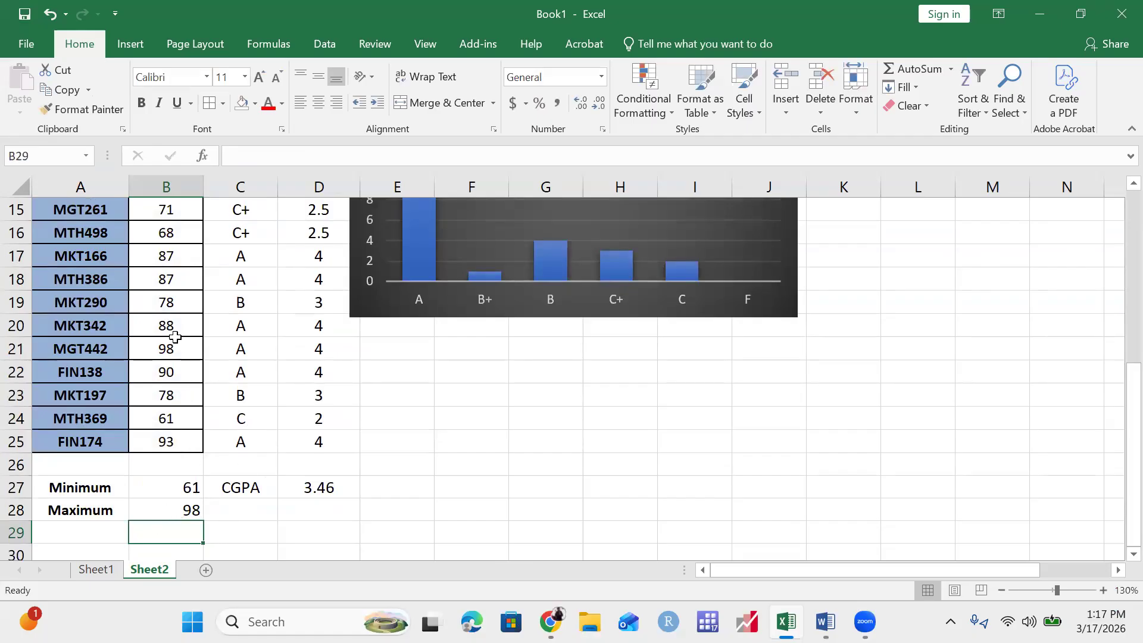
Review the marks column, grade counts, Grades chart, CGPA, and minimum and maximum results on Sheet2.
{"action": "scroll", "coordinate": [174, 332], "scroll_direction": "up", "scroll_amount": 1}
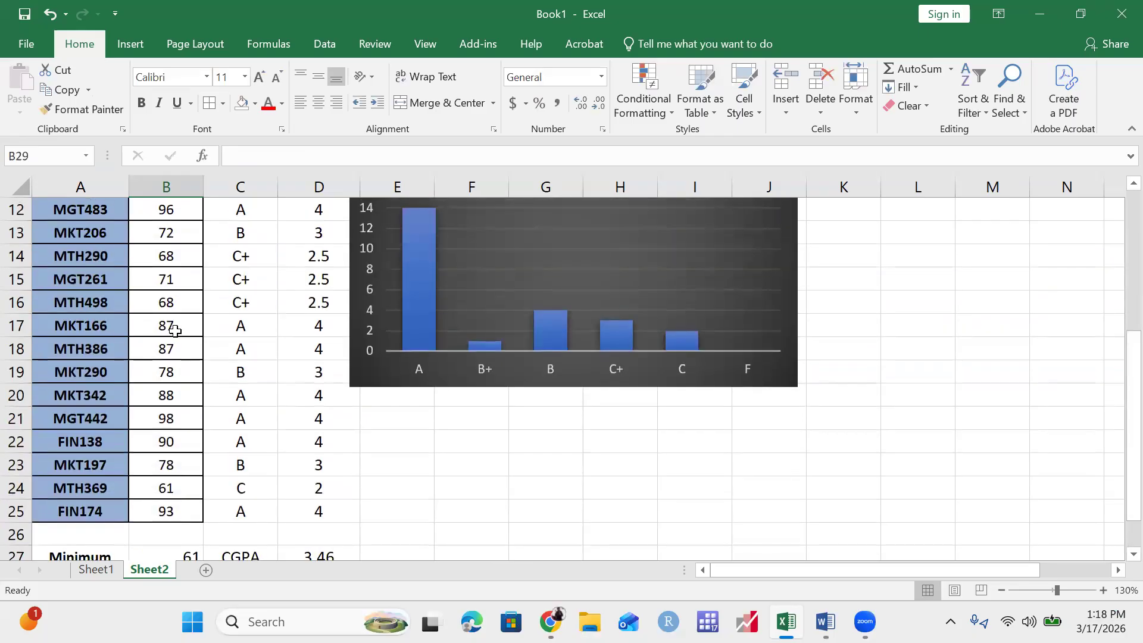
{"action": "scroll", "coordinate": [174, 331], "scroll_direction": "up", "scroll_amount": 1}
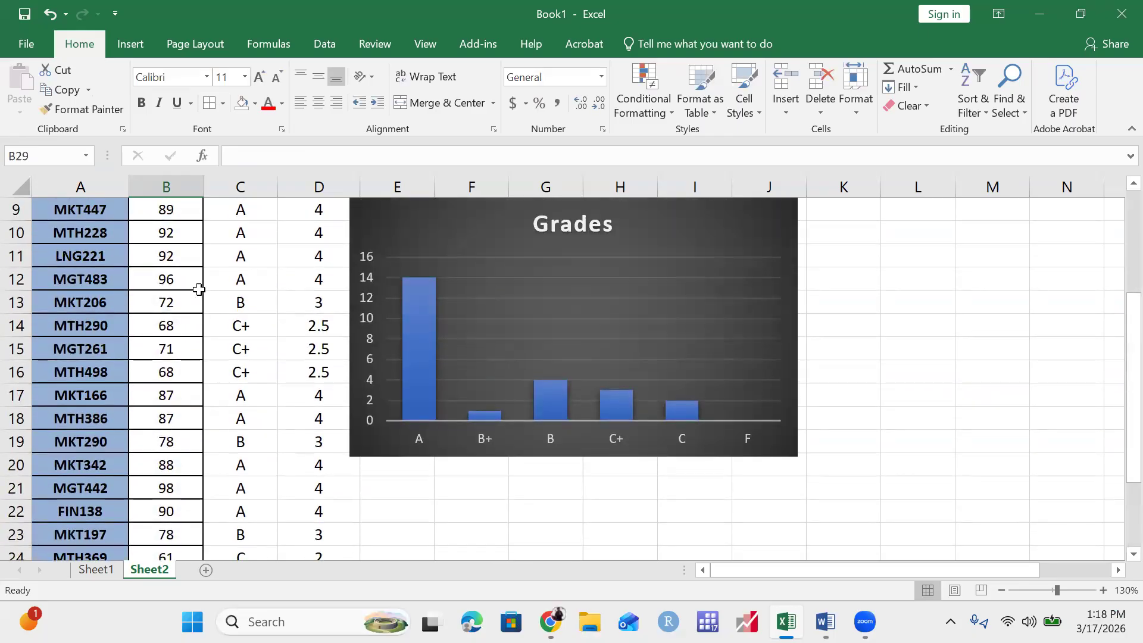
{"action": "scroll", "coordinate": [176, 280], "scroll_direction": "up", "scroll_amount": 2}
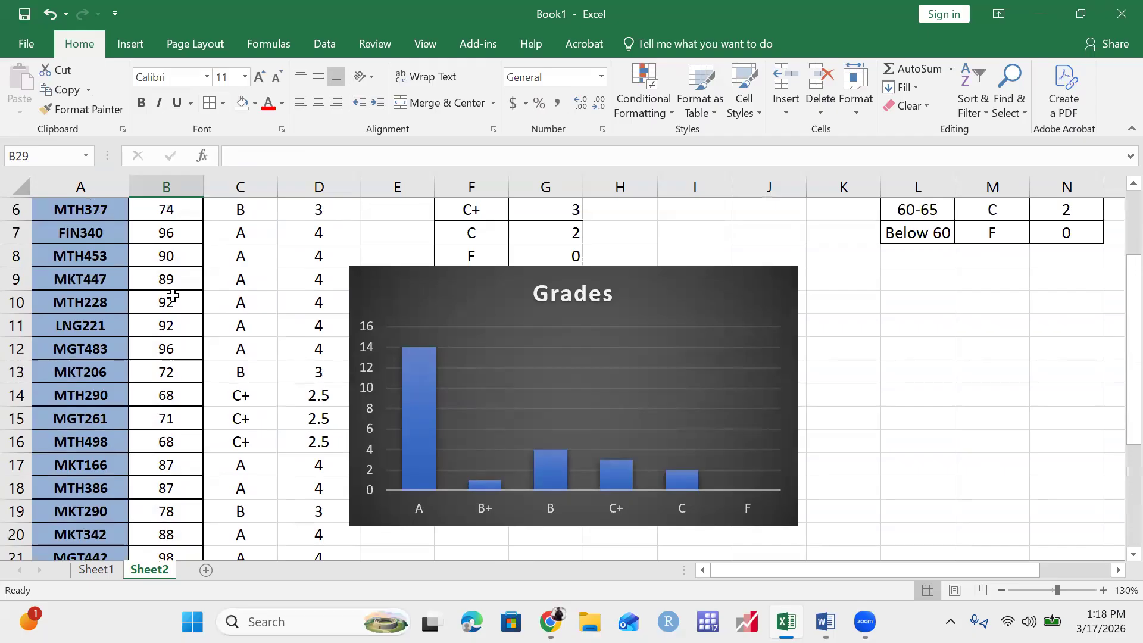
{"action": "scroll", "coordinate": [176, 280], "scroll_direction": "up", "scroll_amount": 1}
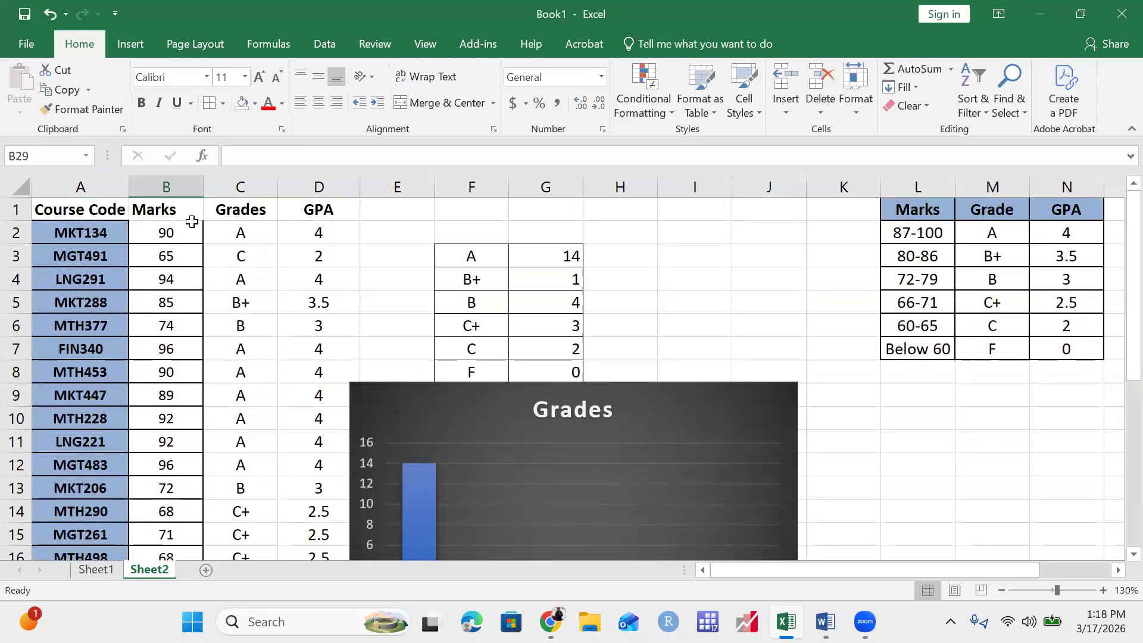
{"action": "scroll", "coordinate": [178, 271], "scroll_direction": "down", "scroll_amount": 10}
{"action": "scroll", "coordinate": [178, 271], "scroll_direction": "up", "scroll_amount": 4}
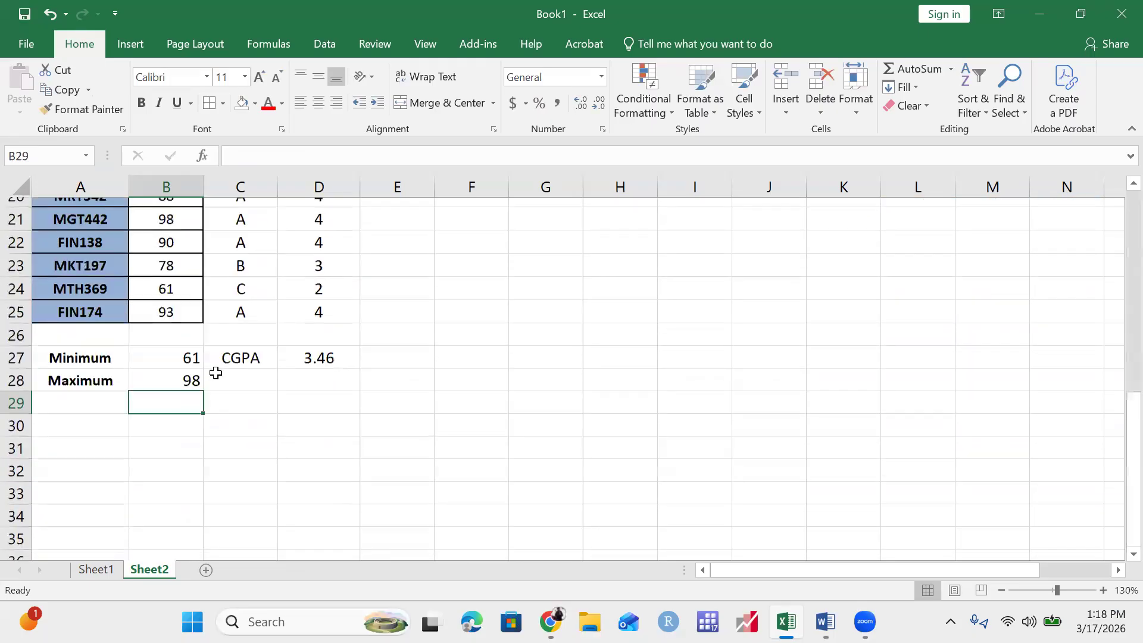
{"action": "scroll", "coordinate": [173, 476], "scroll_direction": "up", "scroll_amount": 1}
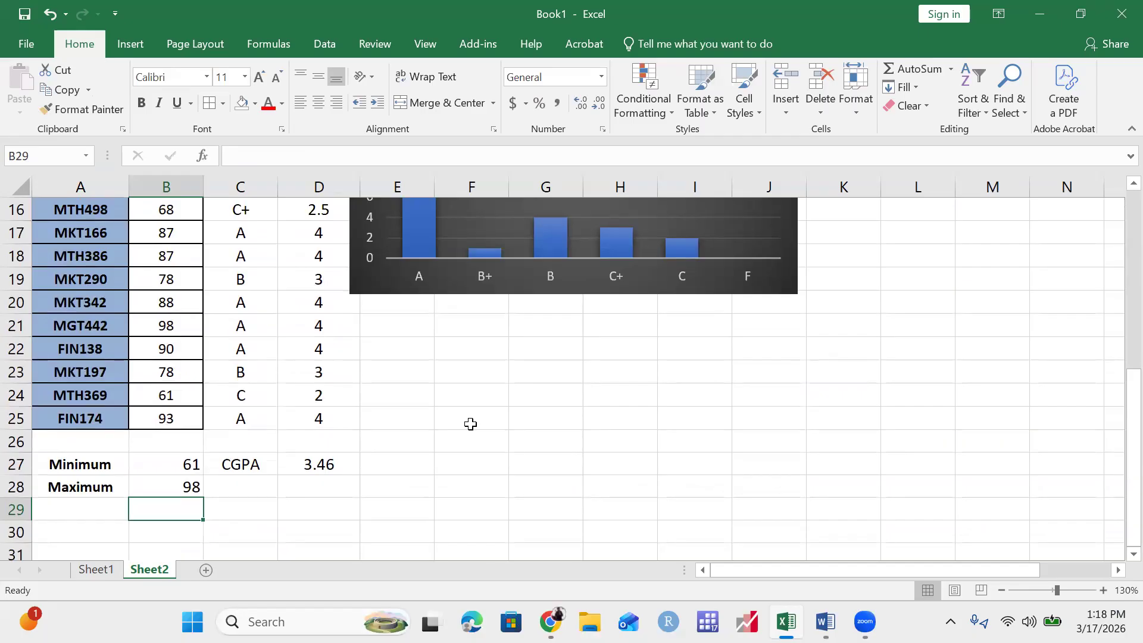
{"action": "scroll", "coordinate": [471, 424], "scroll_direction": "up", "scroll_amount": 5}
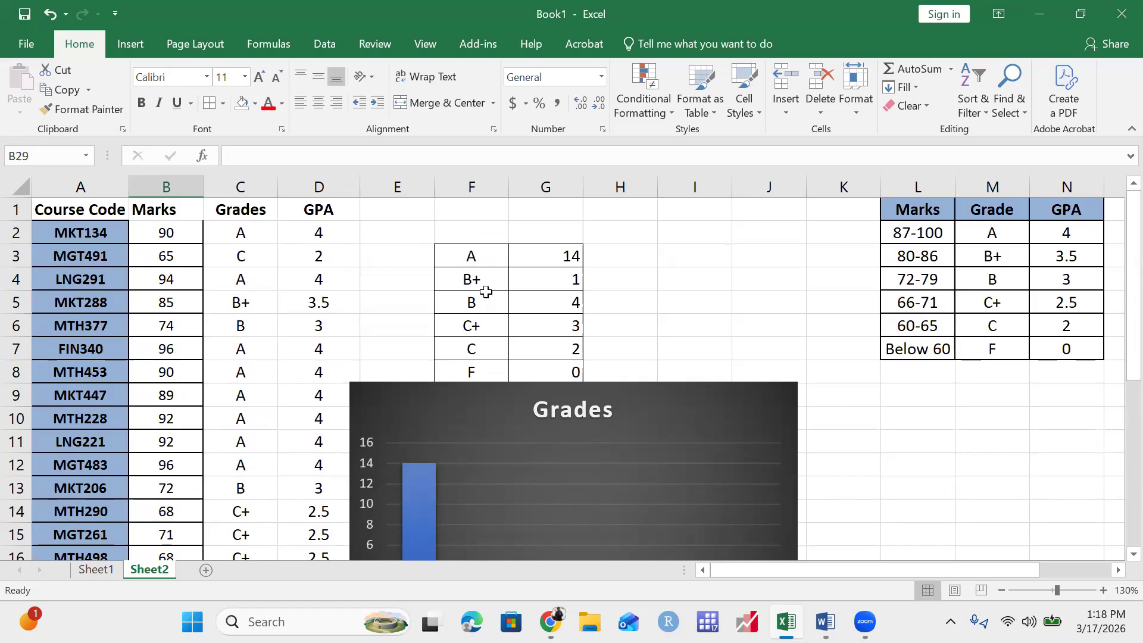
{"action": "scroll", "coordinate": [506, 280], "scroll_direction": "down", "scroll_amount": 2}
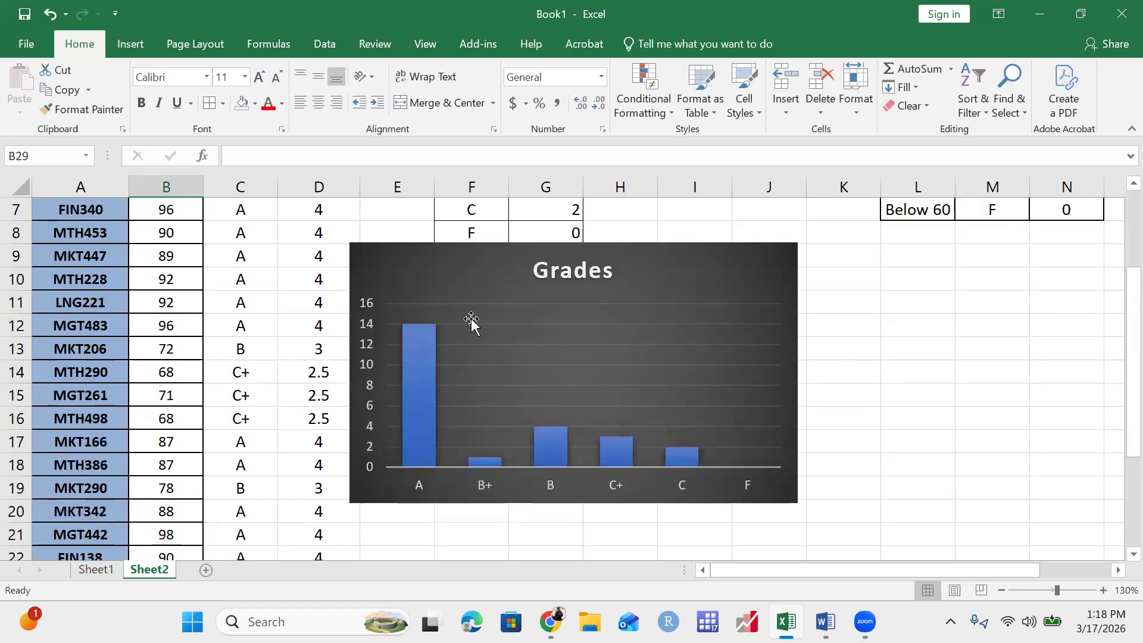
{"action": "scroll", "coordinate": [628, 339], "scroll_direction": "down", "scroll_amount": 2}
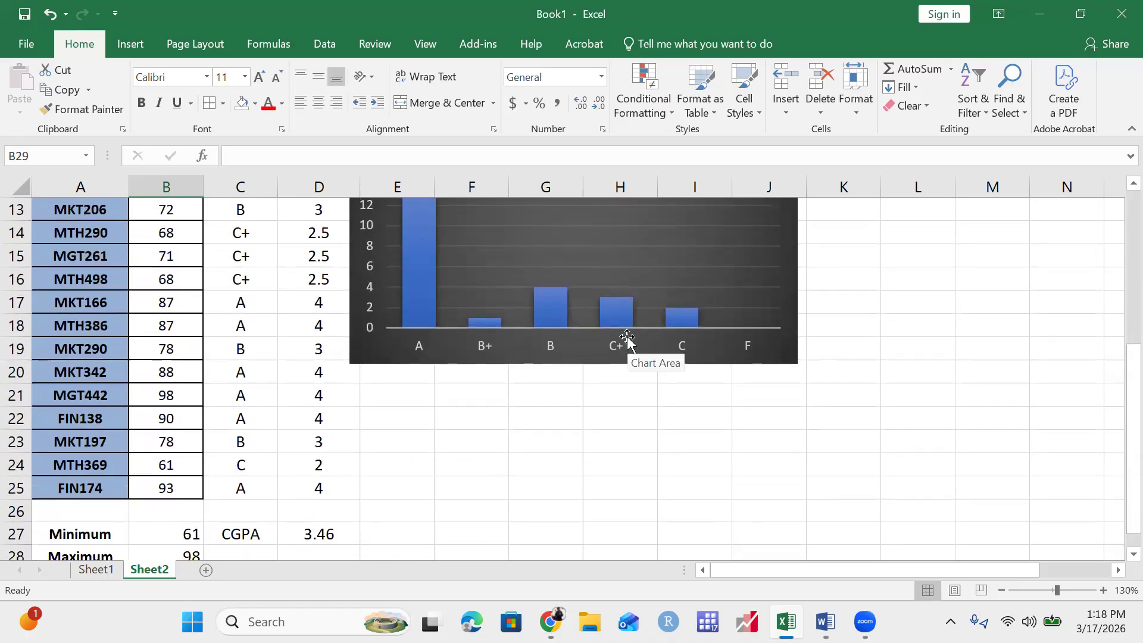
{"action": "scroll", "coordinate": [627, 336], "scroll_direction": "down", "scroll_amount": 3}
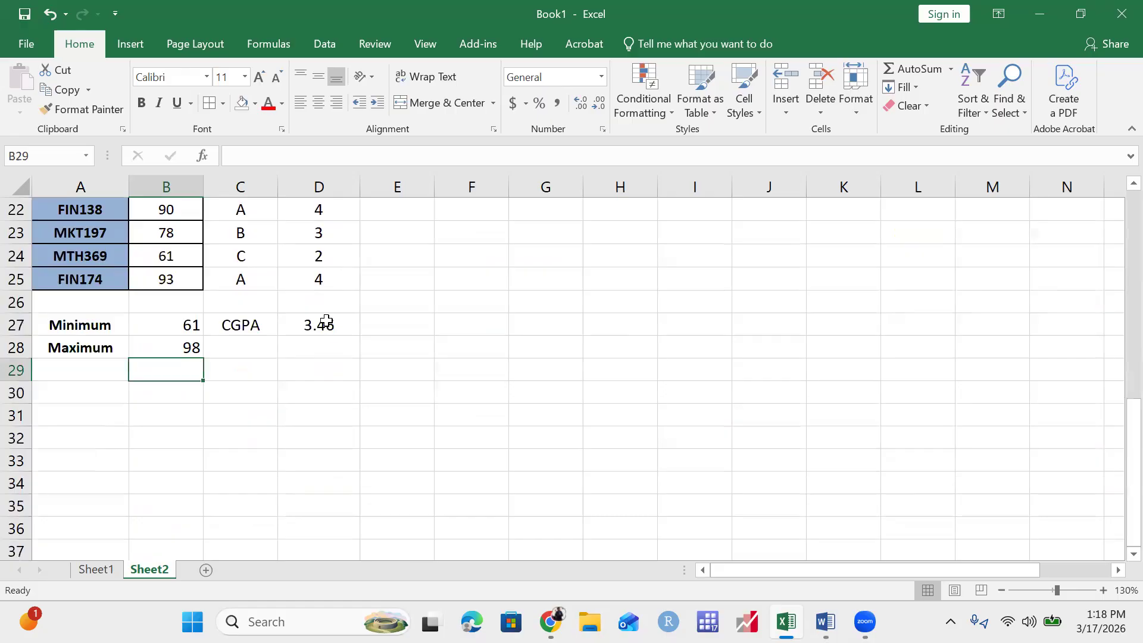
{"action": "scroll", "coordinate": [379, 453], "scroll_direction": "up", "scroll_amount": 1}
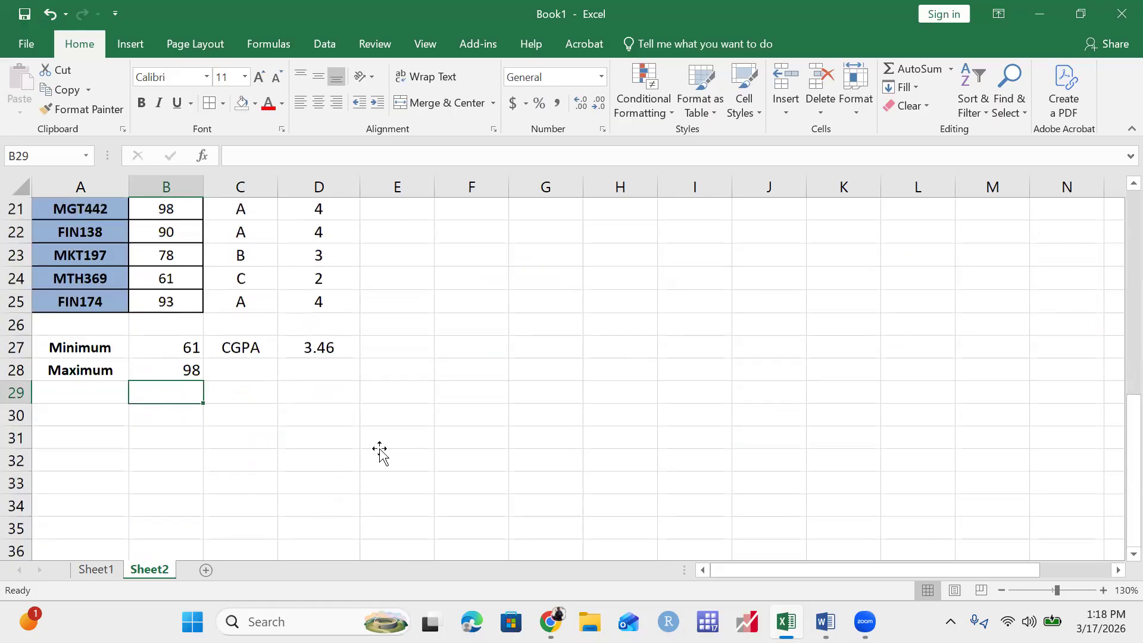
{"action": "scroll", "coordinate": [380, 453], "scroll_direction": "up", "scroll_amount": 7}
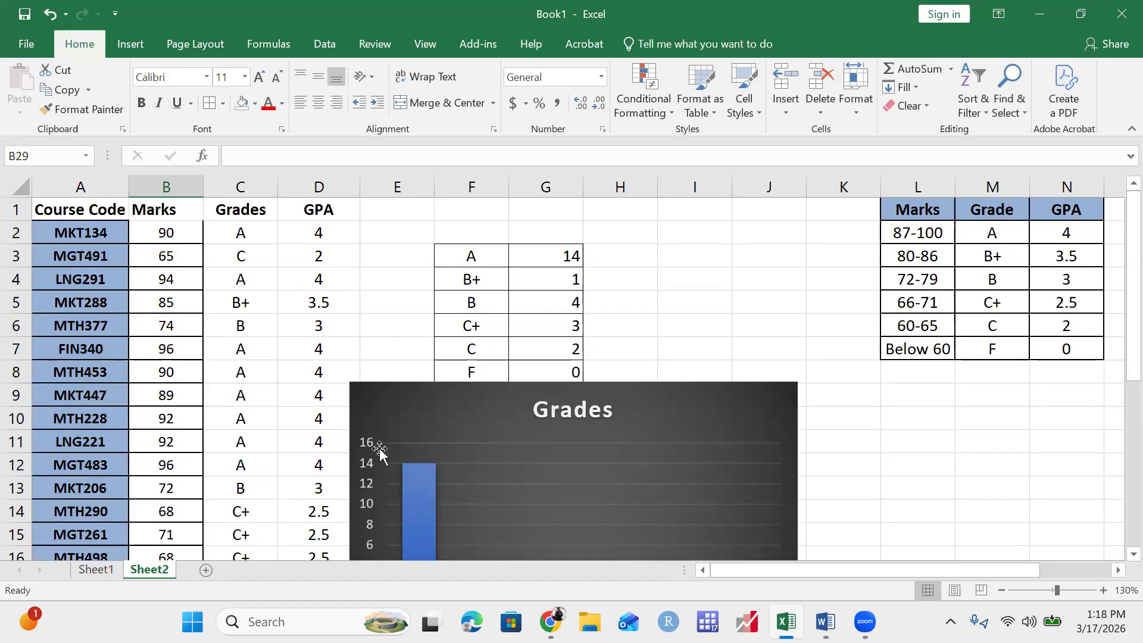
{"action": "scroll", "coordinate": [380, 450], "scroll_direction": "down", "scroll_amount": 5}
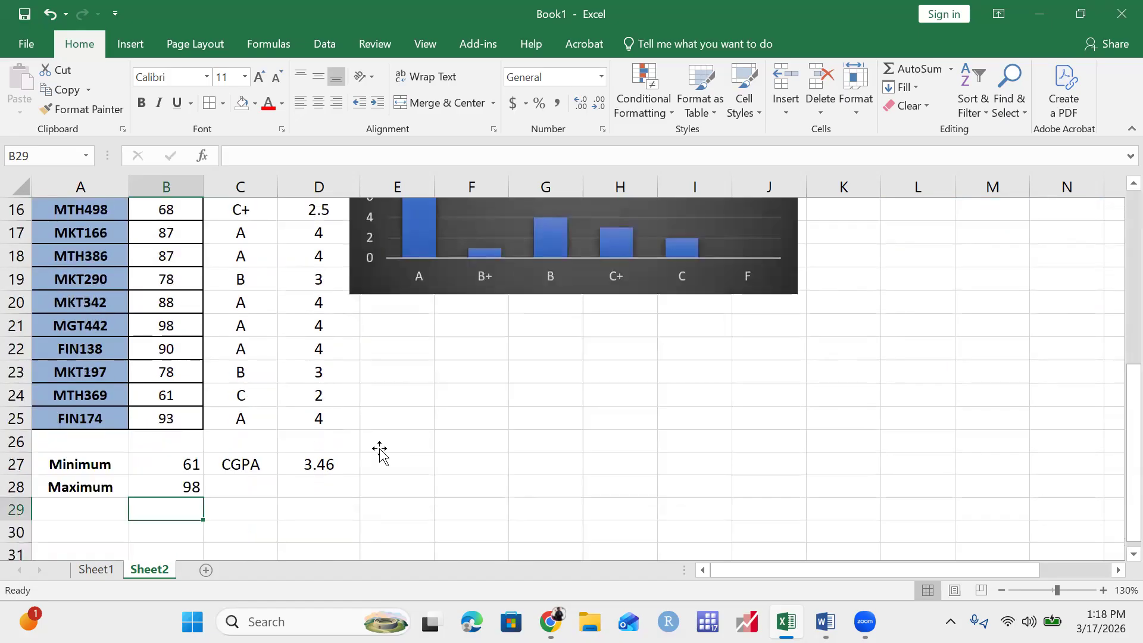
Re-enter the lowest-mark formula in B27 using MIN over the range B2:B25.
{"action": "left_click", "coordinate": [186, 461]}
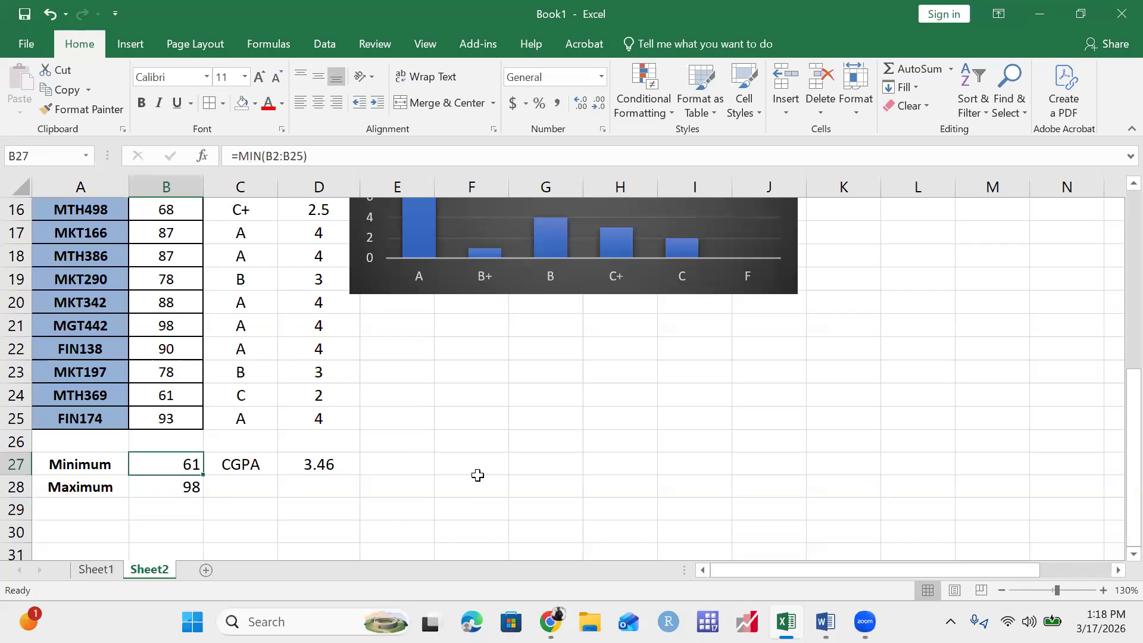
{"action": "type", "text": "=min"}
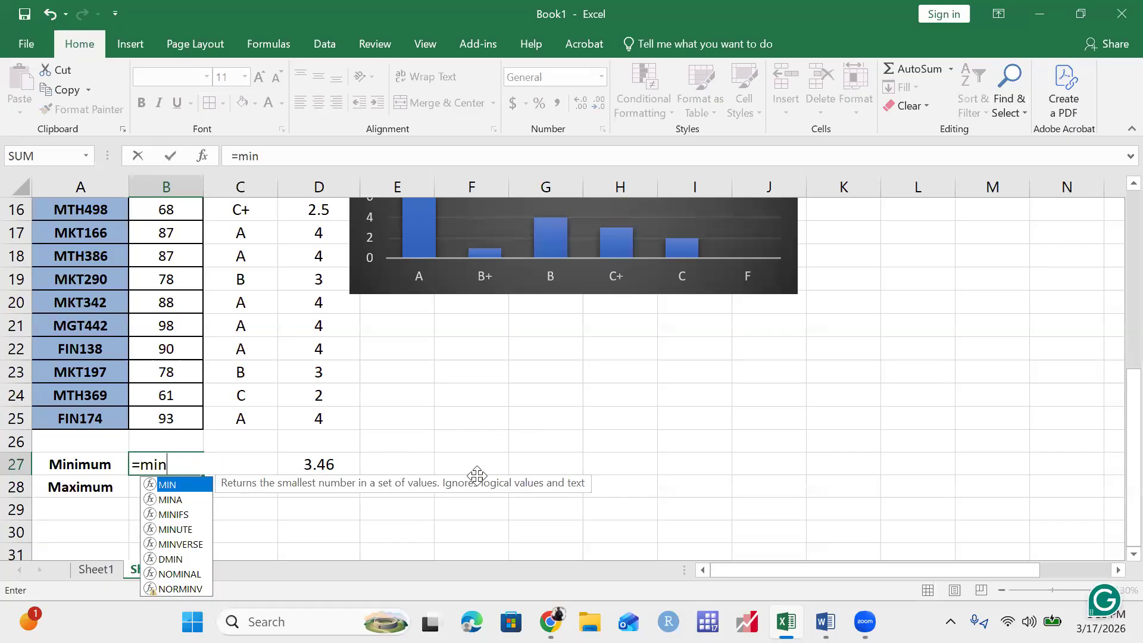
{"action": "key", "text": "Tab"}
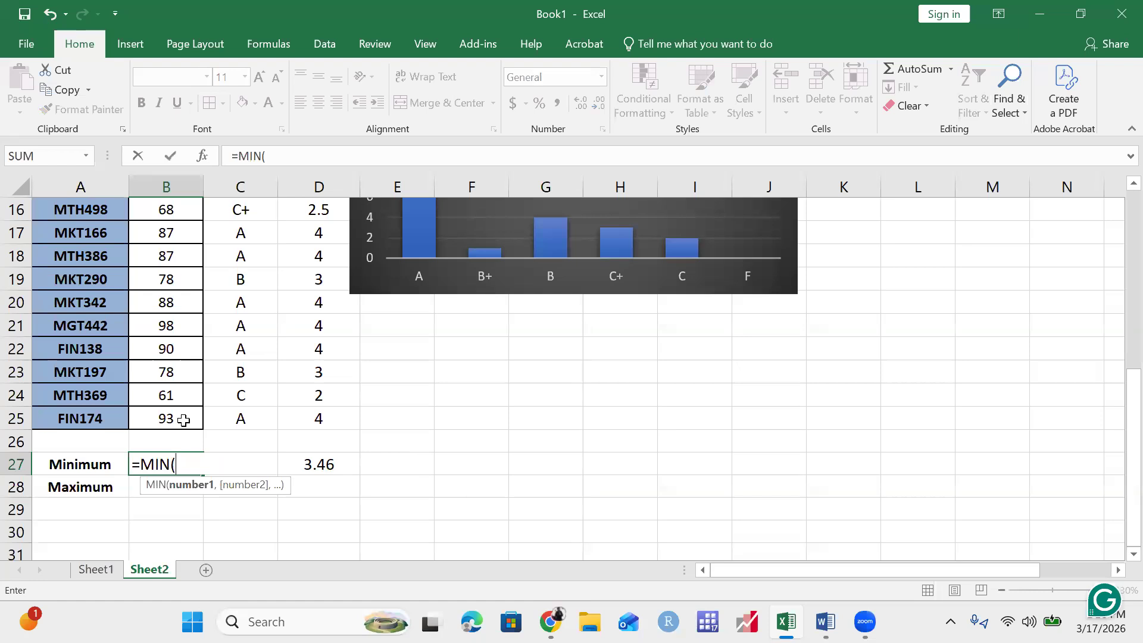
{"action": "left_click_drag", "start_coordinate": [183, 420], "coordinate": [168, 227]}
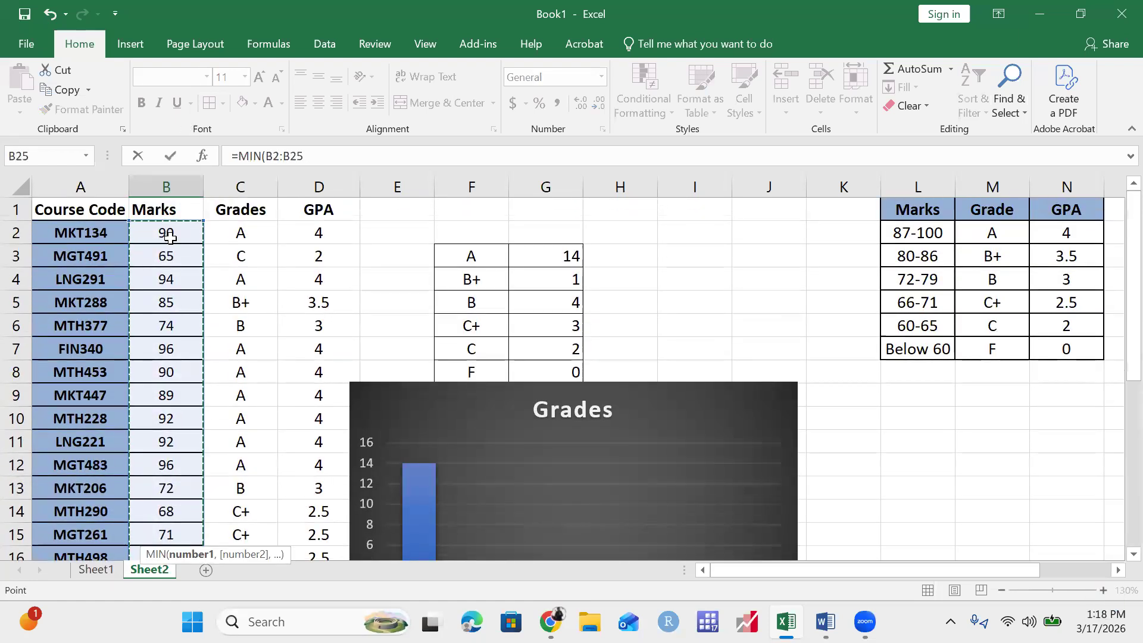
{"action": "key", "text": "Return"}
Clear B28 and re-enter the highest-mark formula using MAX over the marks in column B.
{"action": "scroll", "coordinate": [166, 239], "scroll_direction": "down", "scroll_amount": 2}
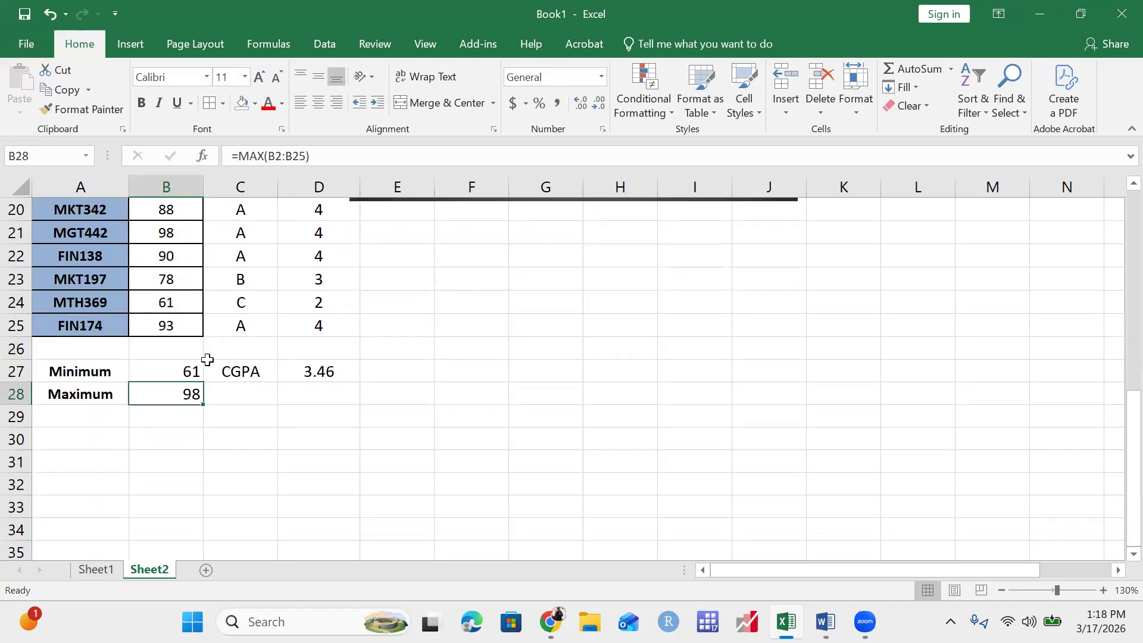
{"action": "key", "text": "Delete"}
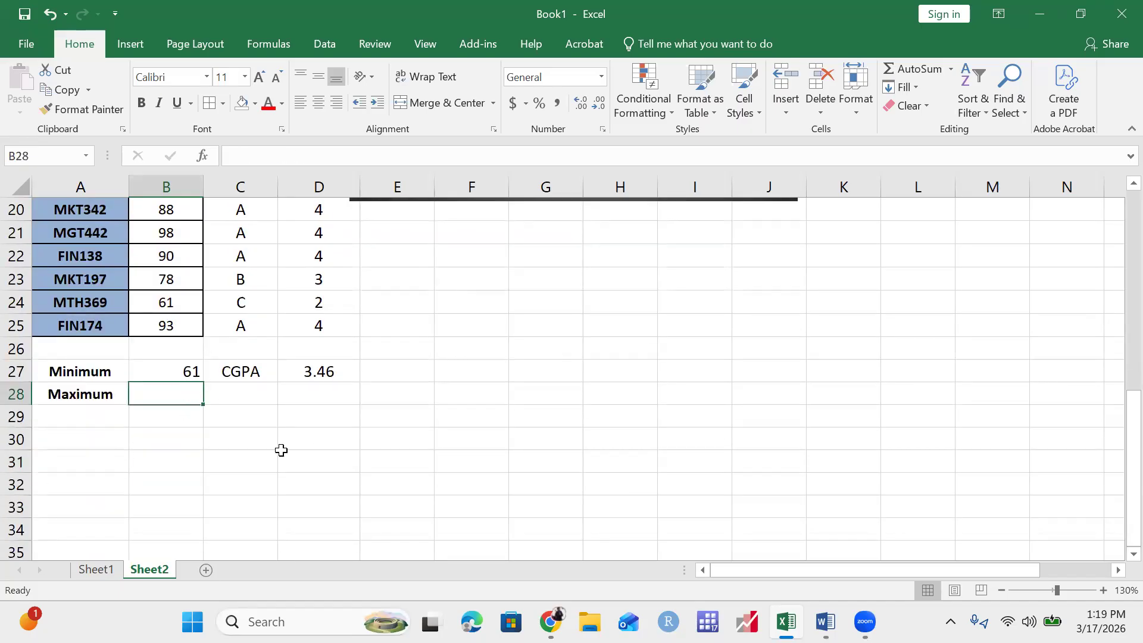
{"action": "type", "text": "=max"}
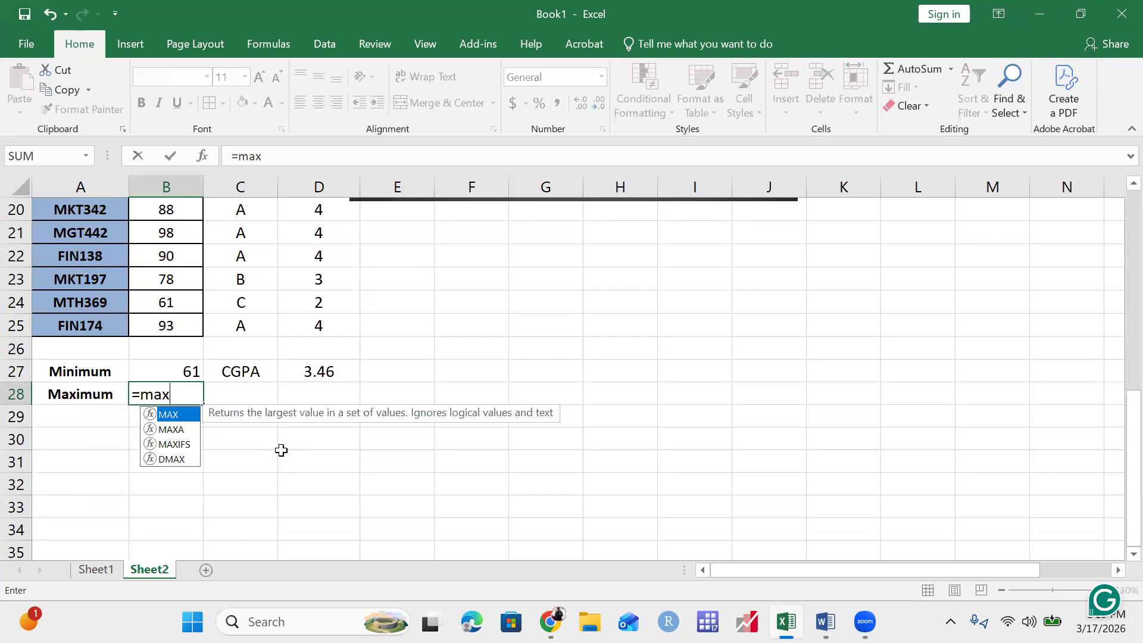
{"action": "key", "text": "Tab"}
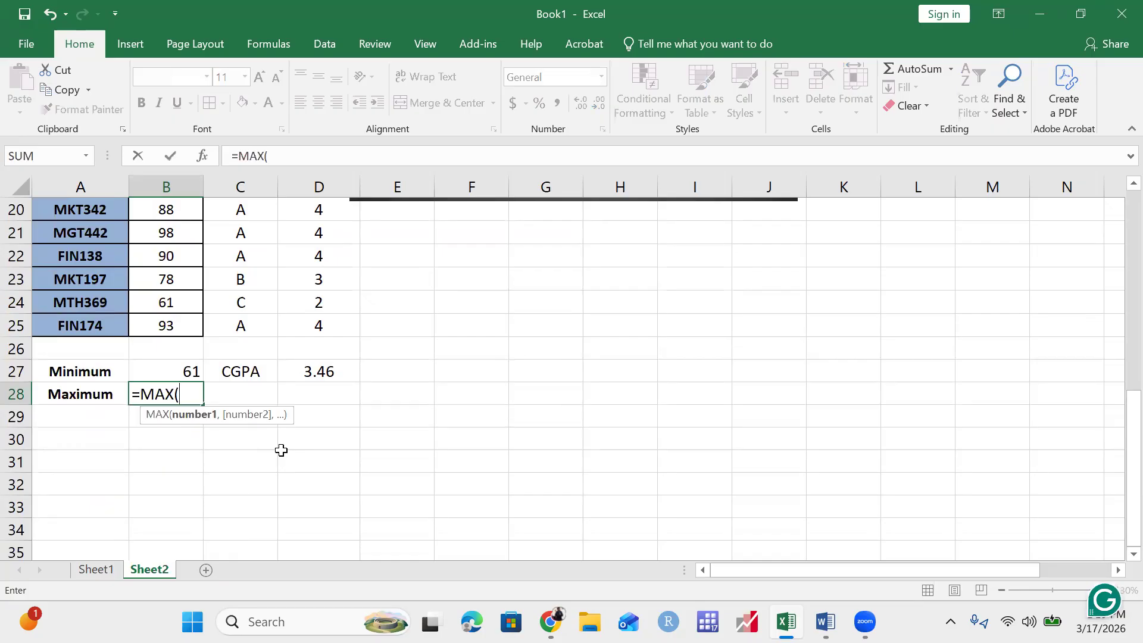
{"action": "left_click_drag", "start_coordinate": [187, 333], "coordinate": [183, 232]}
{"action": "scroll", "coordinate": [184, 232], "scroll_direction": "down", "scroll_amount": 3}
{"action": "key", "text": "Return"}
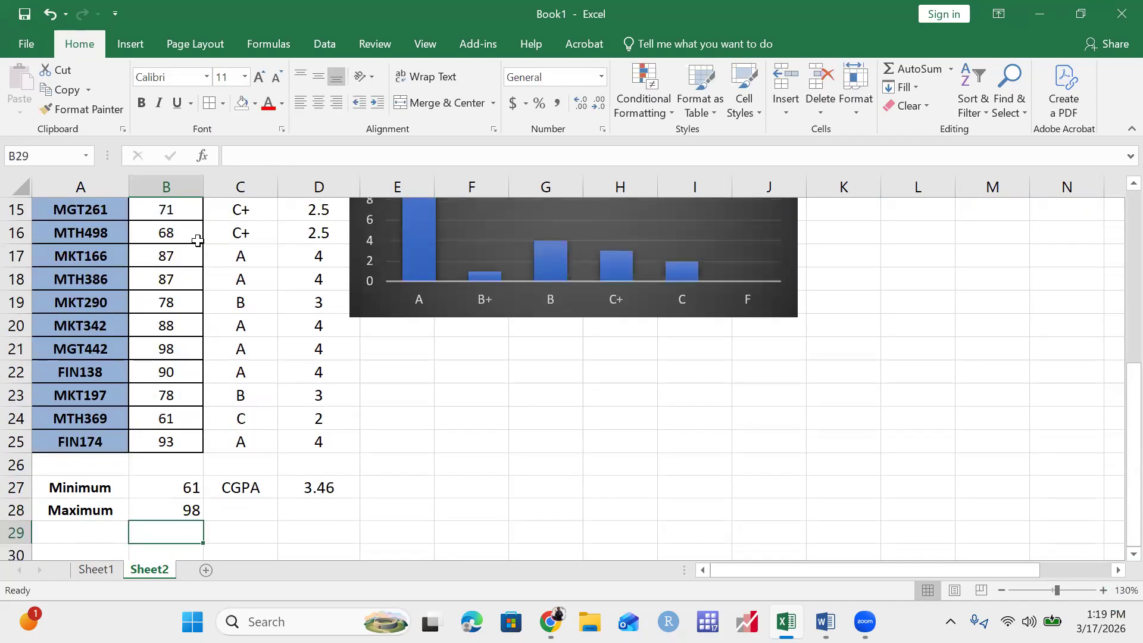
{"action": "scroll", "coordinate": [199, 237], "scroll_direction": "down", "scroll_amount": 1}
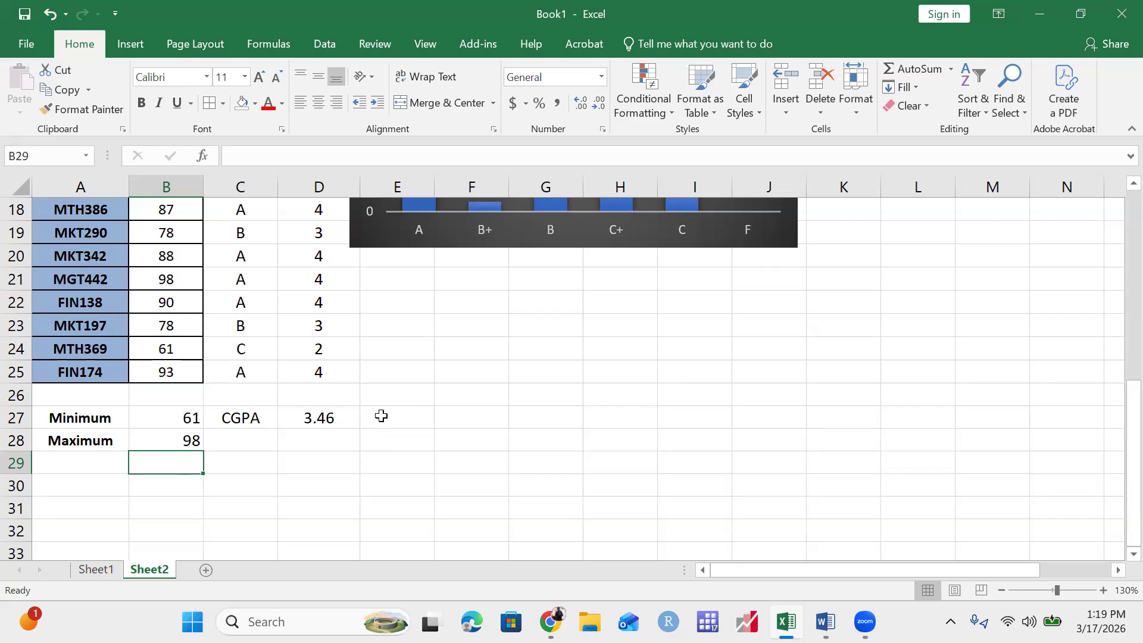
Clear the grade counts in G3:G8 of the grade summary table.
{"action": "scroll", "coordinate": [381, 416], "scroll_direction": "up", "scroll_amount": 6}
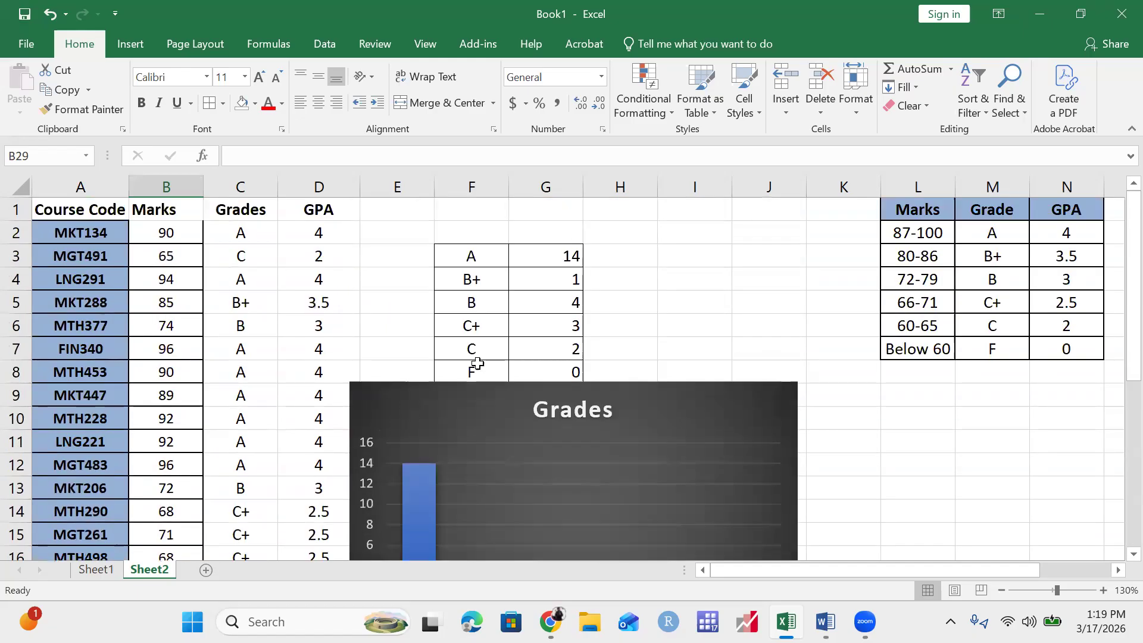
{"action": "left_click_drag", "start_coordinate": [565, 267], "coordinate": [567, 372]}
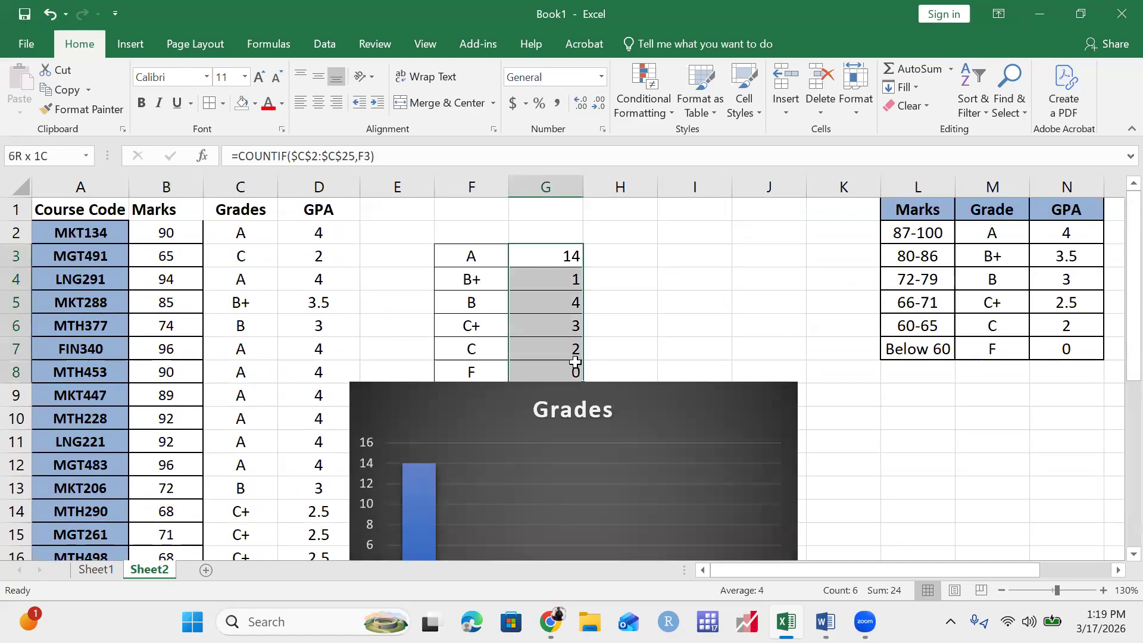
{"action": "key", "text": "Delete"}
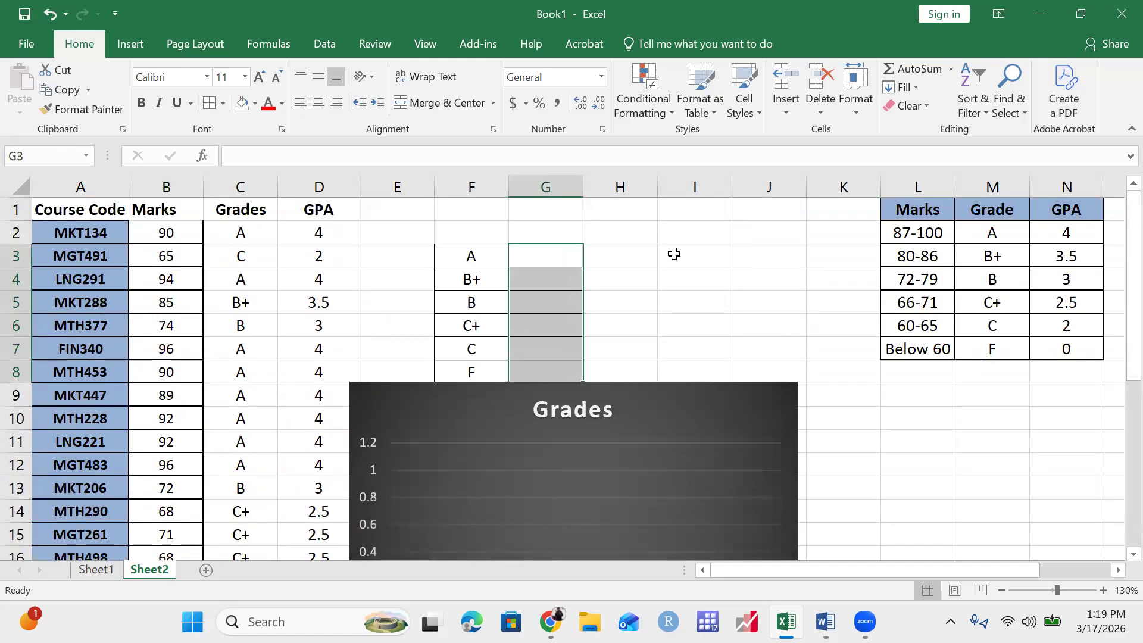
{"action": "left_click", "coordinate": [542, 273]}
{"action": "scroll", "coordinate": [623, 268], "scroll_direction": "down", "scroll_amount": 2}
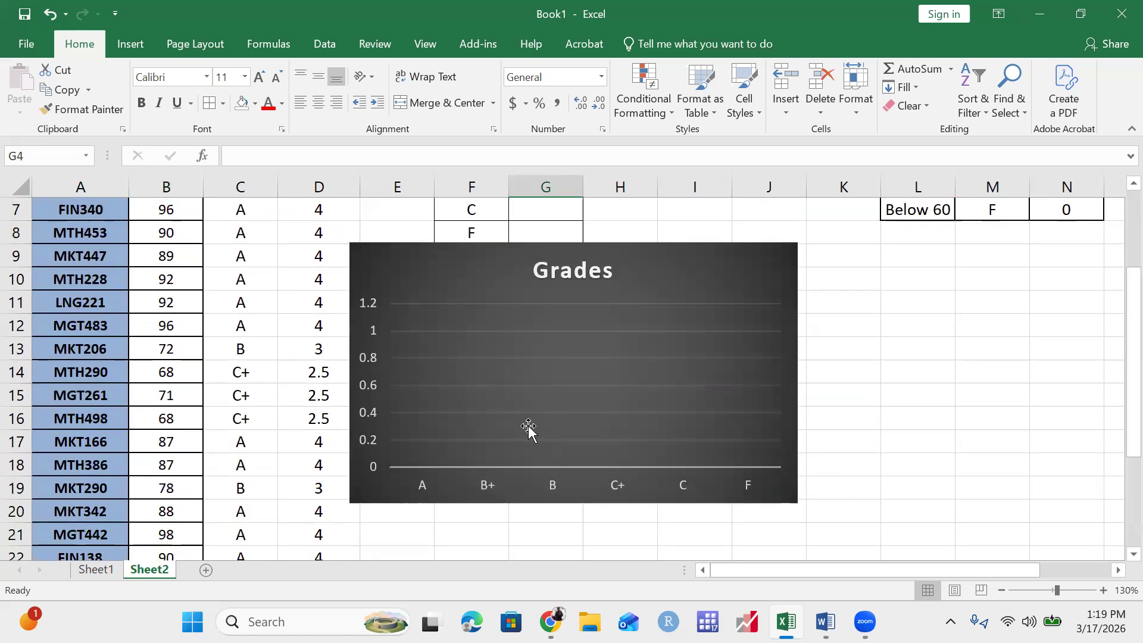
{"action": "scroll", "coordinate": [529, 429], "scroll_direction": "up", "scroll_amount": 2}
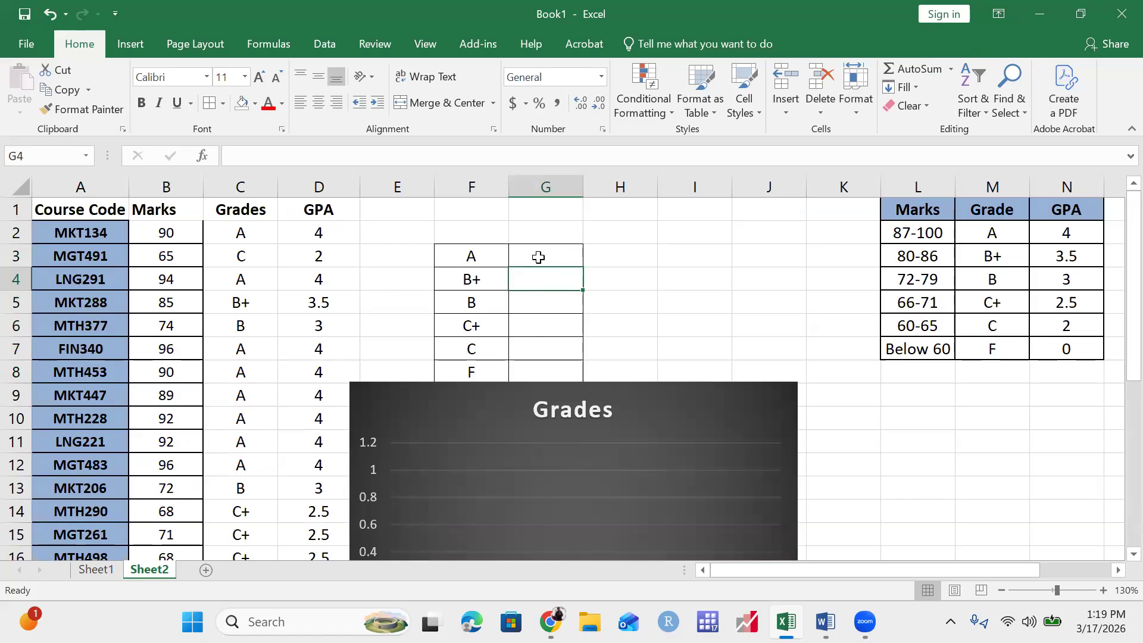
Count the A grades in G3 with COUNTIF, using range C2:C25 and criteria F3.
{"action": "left_click", "coordinate": [538, 257]}
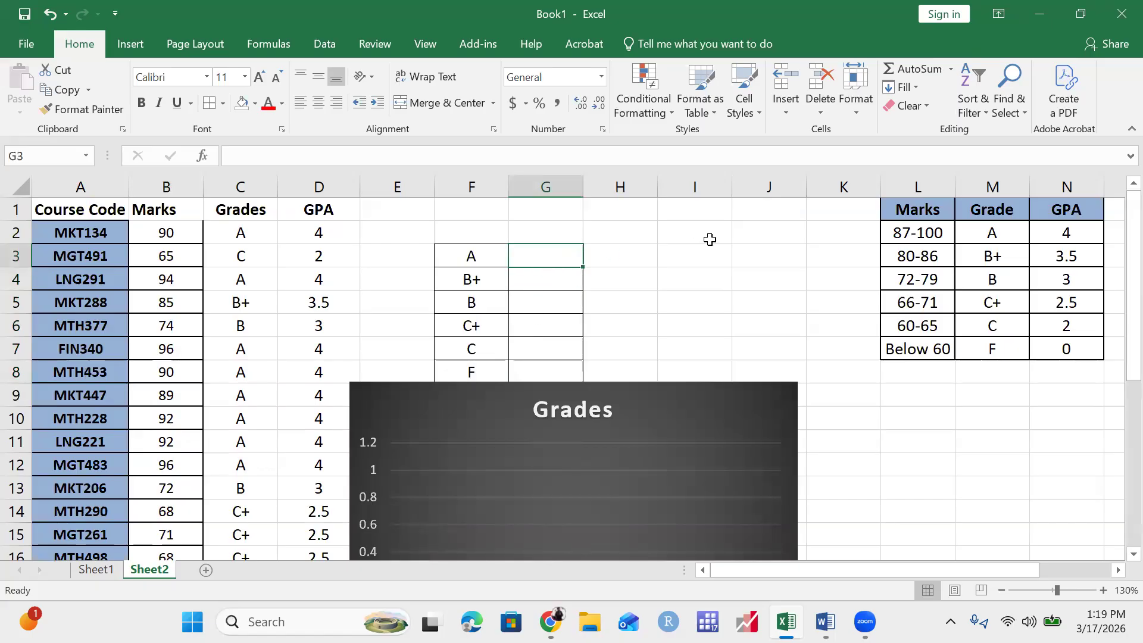
{"action": "type", "text": "=count"}
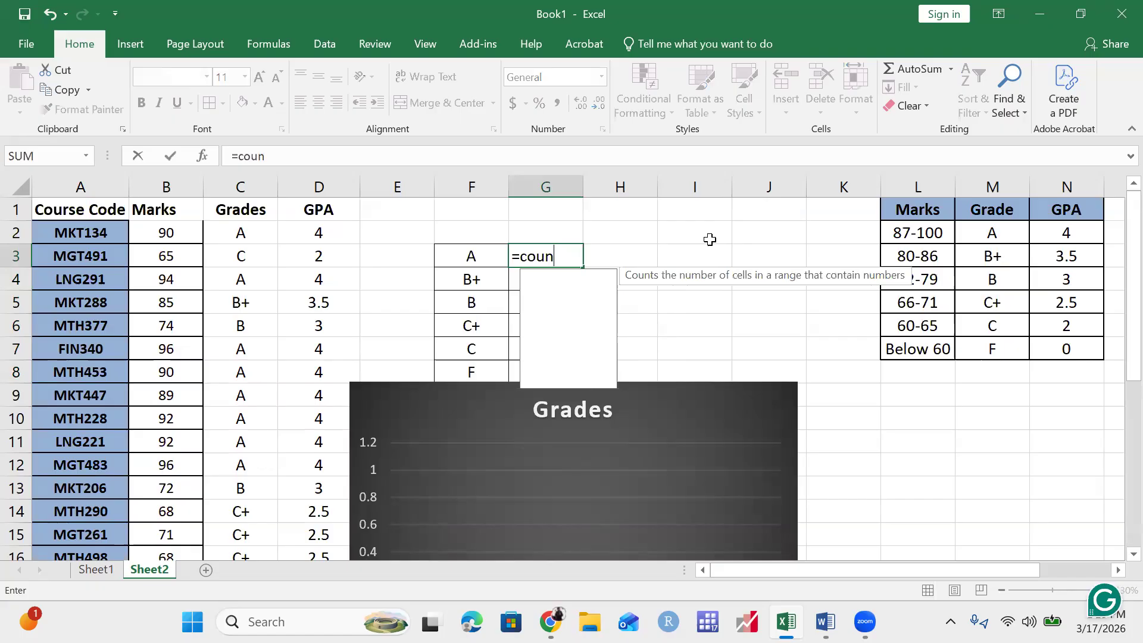
{"action": "key", "text": "Down"}
{"action": "key", "text": "Down"}
{"action": "key", "text": "Down"}
{"action": "key", "text": "Tab"}
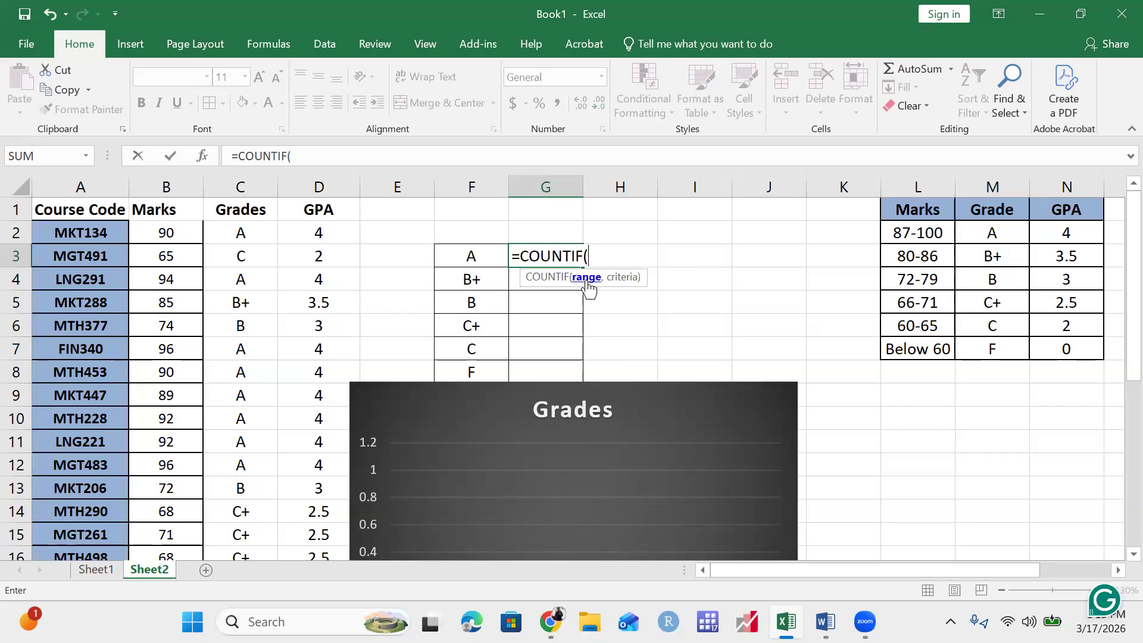
{"action": "left_click", "coordinate": [247, 237]}
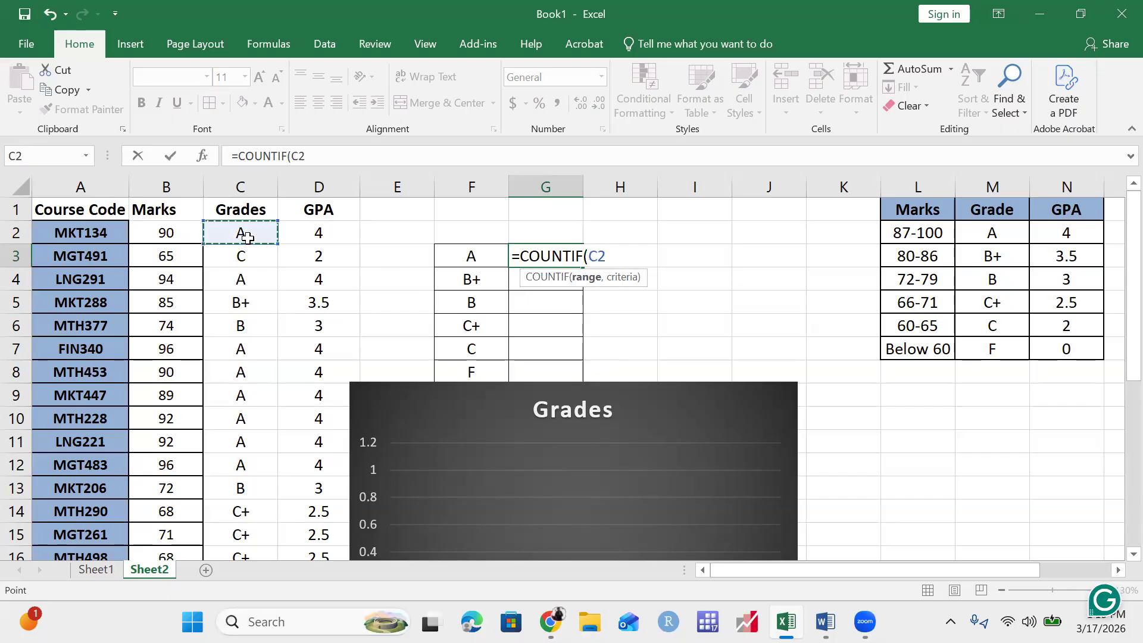
{"action": "key", "text": "ctrl+shift+Down"}
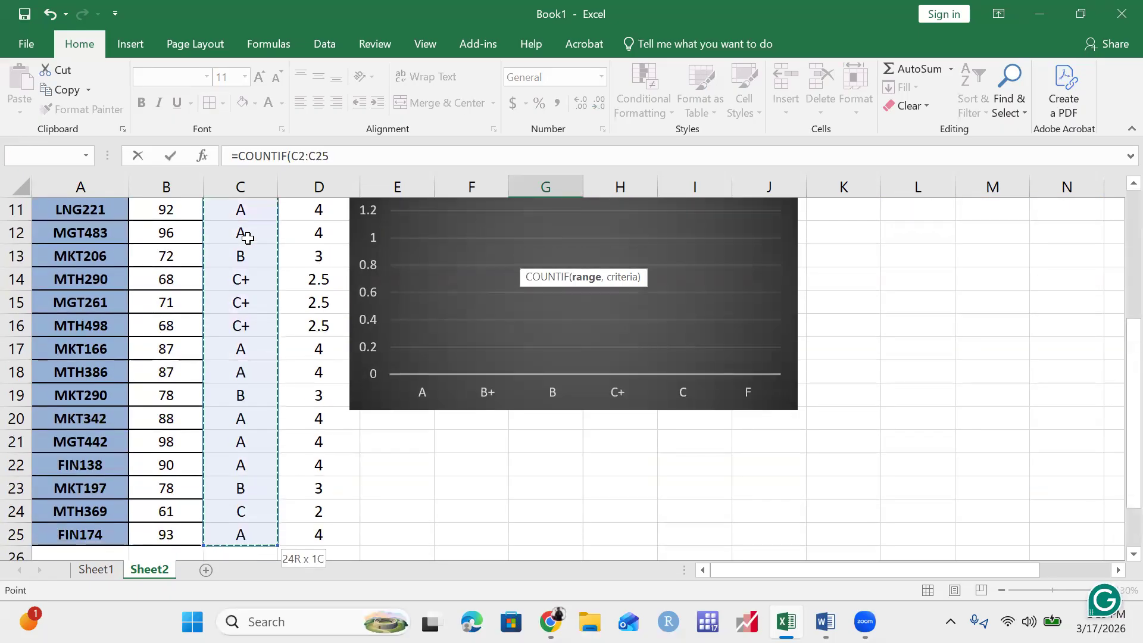
{"action": "scroll", "coordinate": [231, 415], "scroll_direction": "down", "scroll_amount": 2}
{"action": "scroll", "coordinate": [250, 387], "scroll_direction": "down", "scroll_amount": 1}
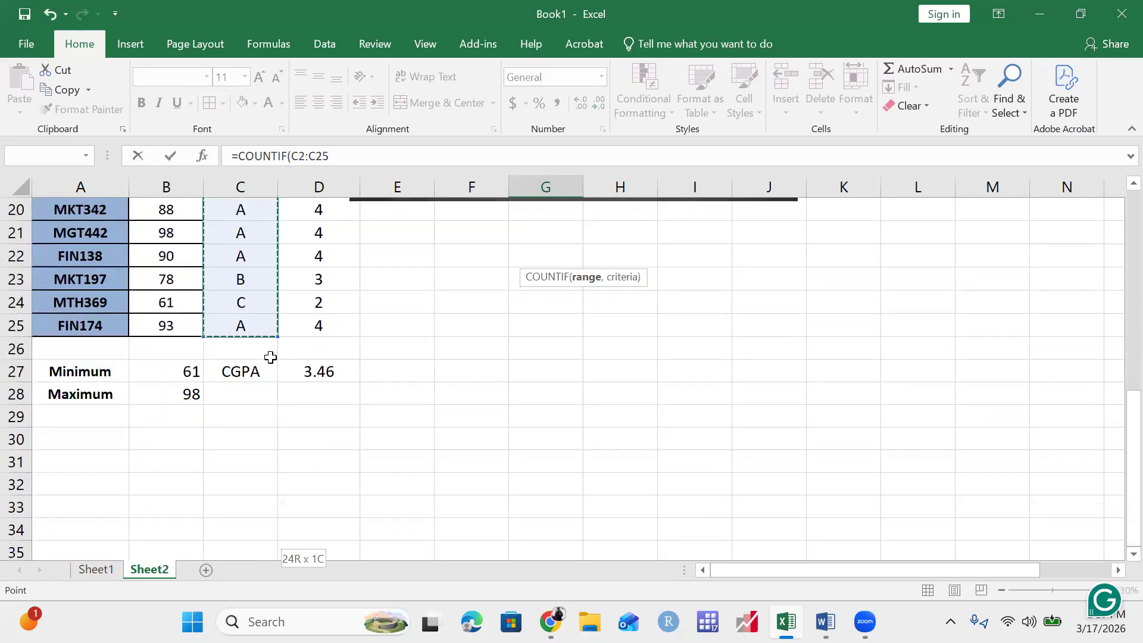
{"action": "scroll", "coordinate": [262, 369], "scroll_direction": "up", "scroll_amount": 6}
{"action": "type", "text": ","}
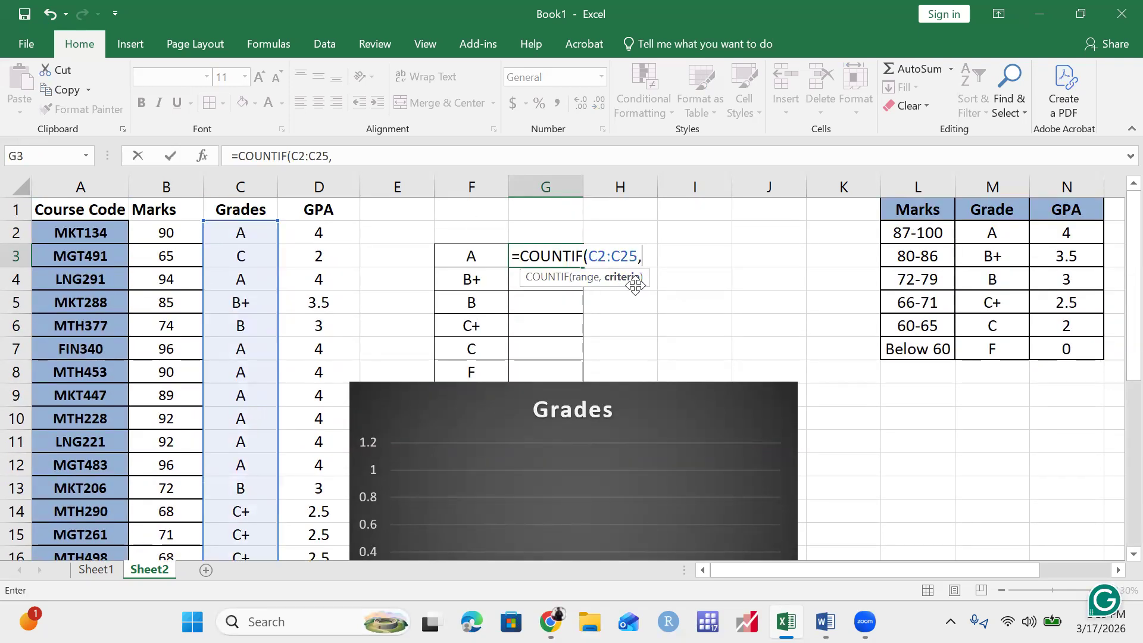
{"action": "left_click", "coordinate": [461, 258]}
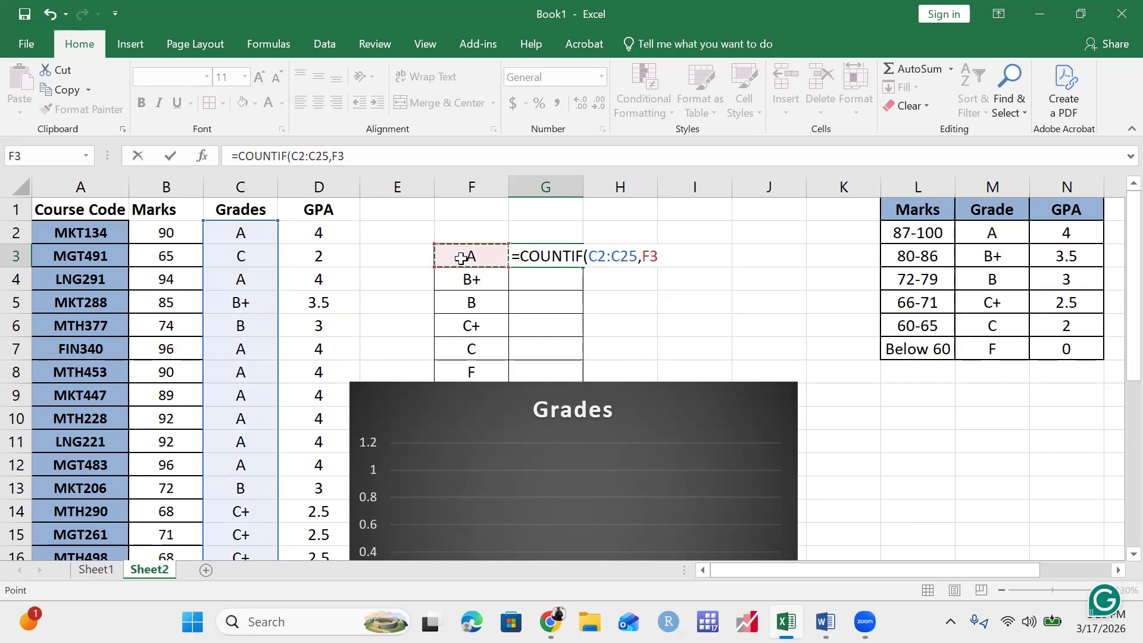
{"action": "key", "text": "Return"}
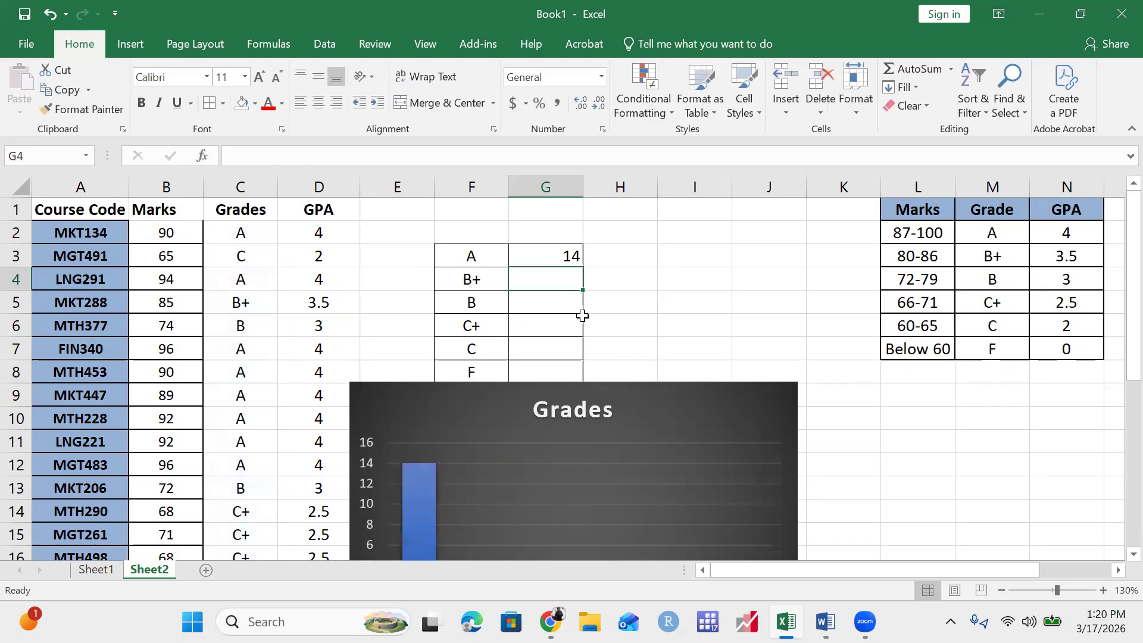
Make the COUNTIF range in G3 absolute so the formula reads =COUNTIF($C$2:$C$25,F3).
{"action": "scroll", "coordinate": [582, 316], "scroll_direction": "down", "scroll_amount": 3}
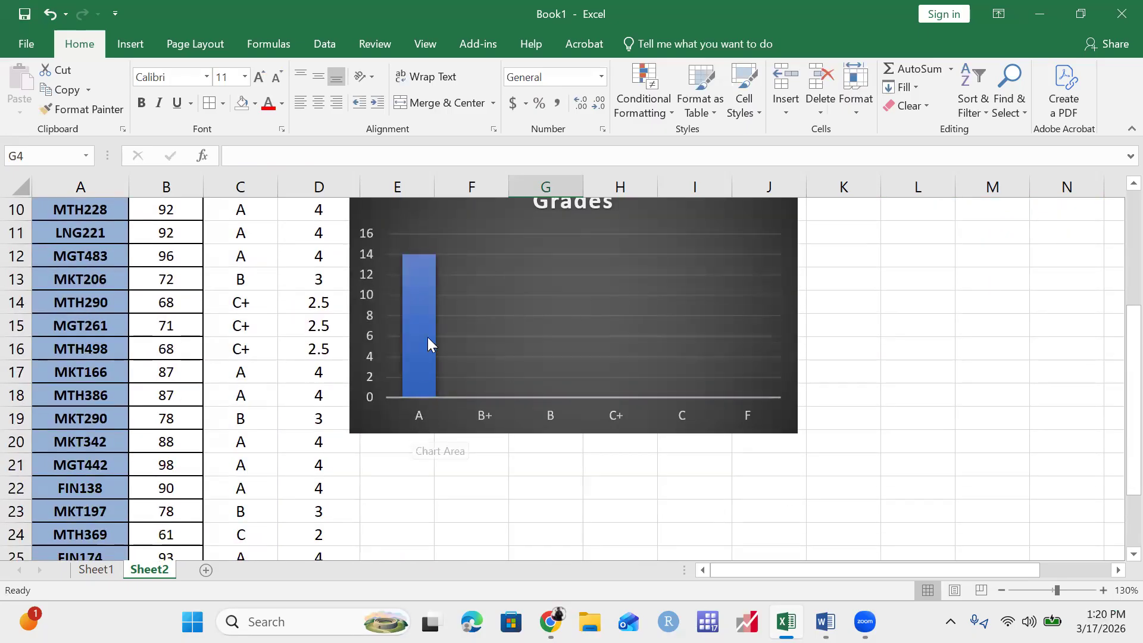
{"action": "scroll", "coordinate": [518, 301], "scroll_direction": "up", "scroll_amount": 3}
{"action": "left_click", "coordinate": [546, 256]}
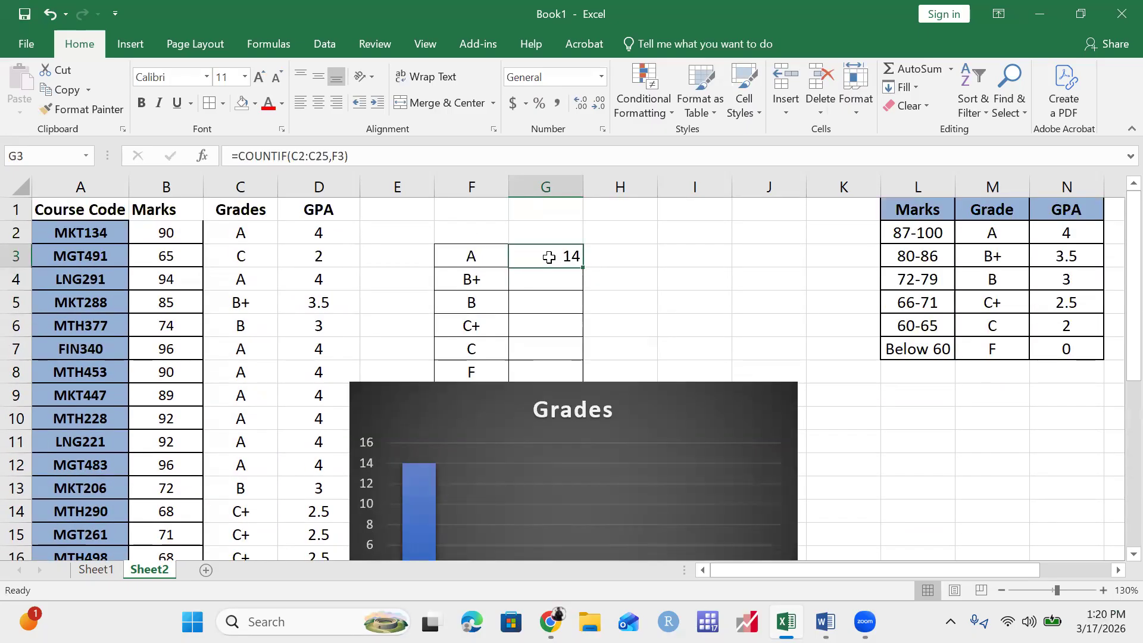
{"action": "key", "text": "F2"}
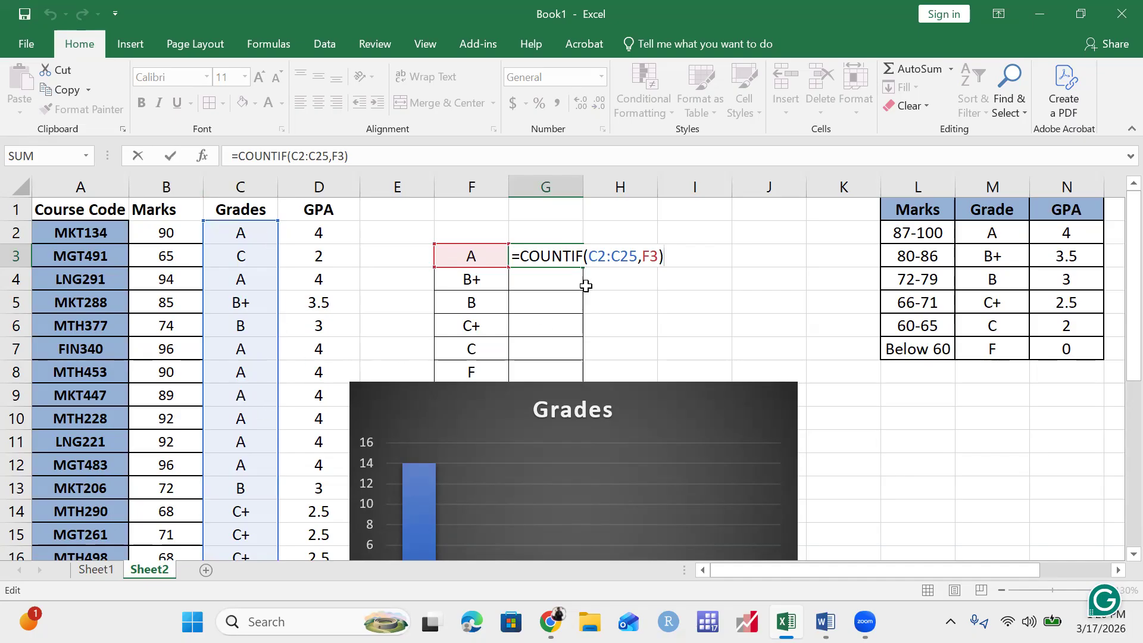
{"action": "left_click", "coordinate": [597, 251]}
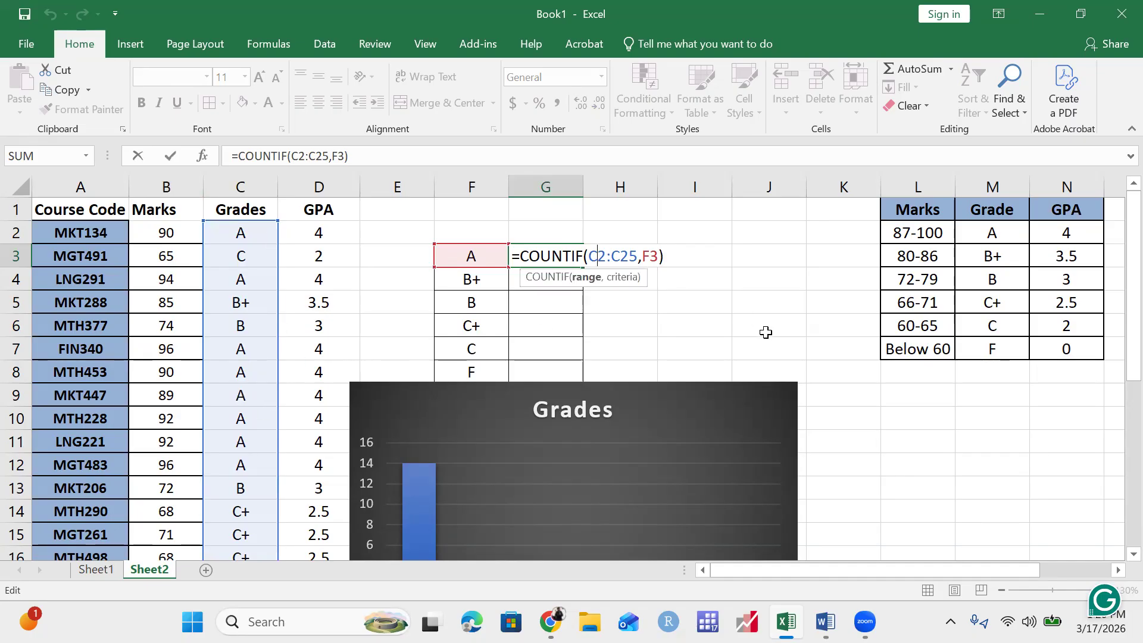
{"action": "key", "text": "F4"}
{"action": "key", "text": "Right"}
{"action": "key", "text": "Right"}
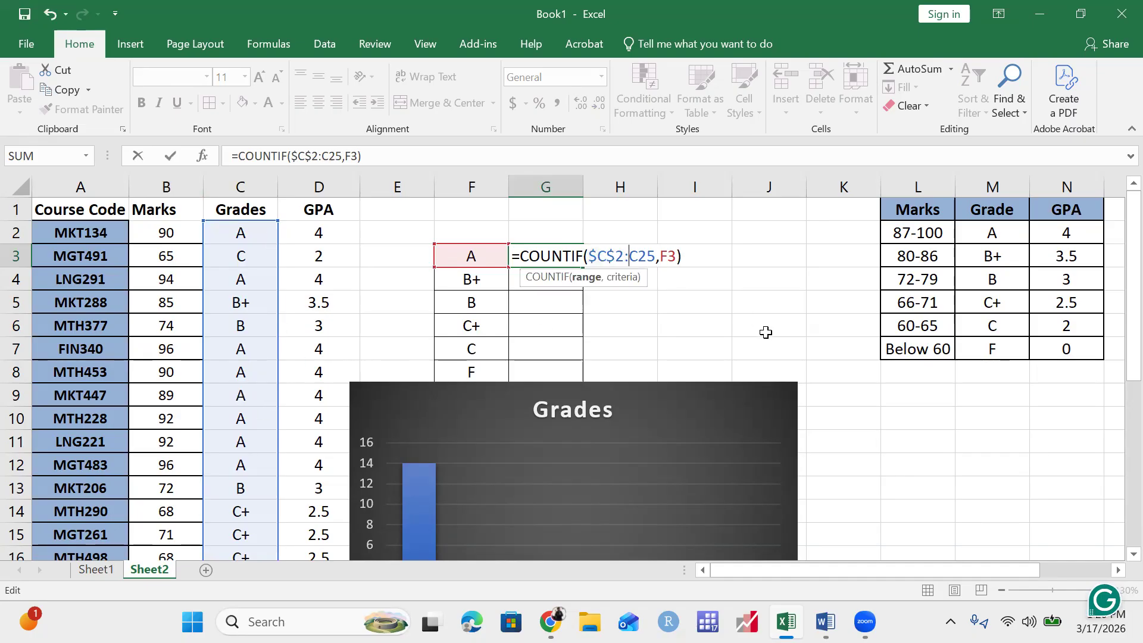
{"action": "key", "text": "F4"}
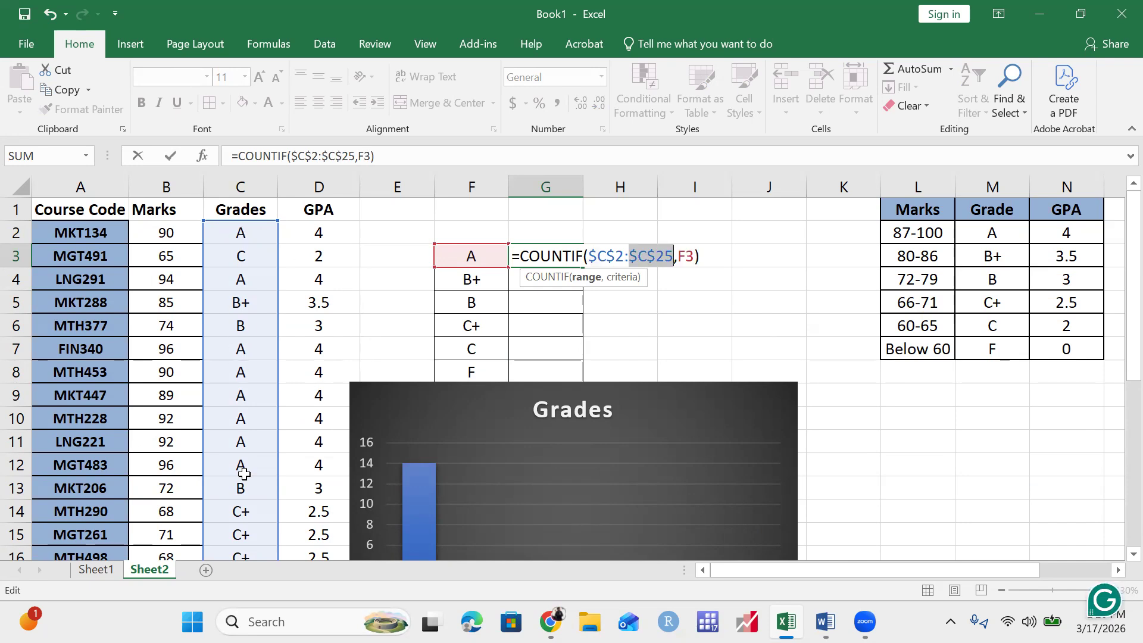
{"action": "key", "text": "Return"}
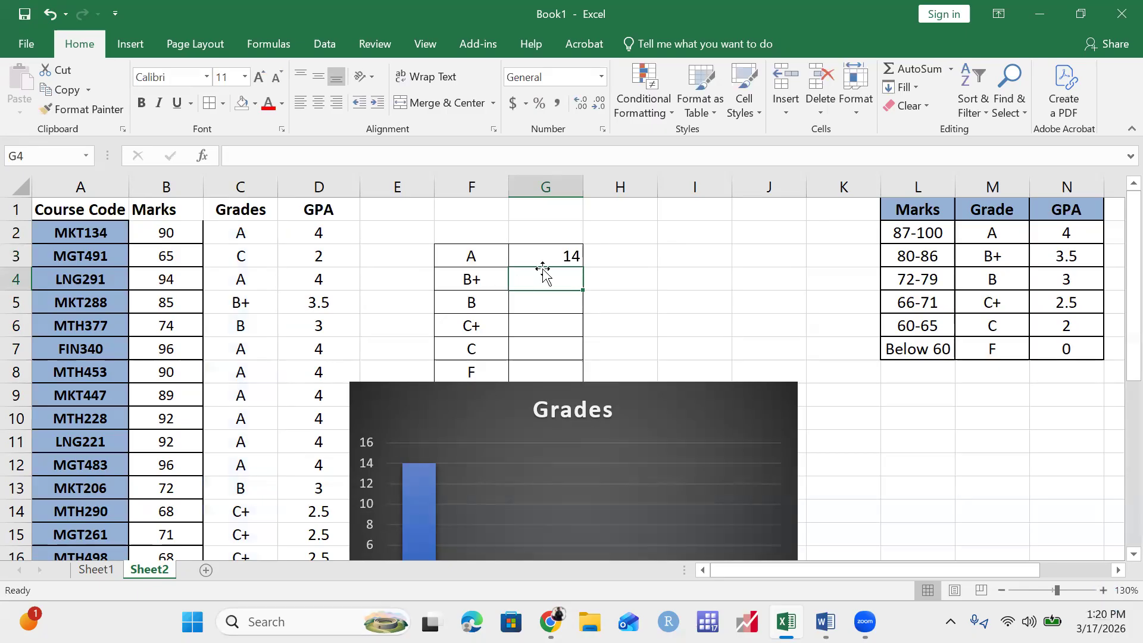
Fill the COUNTIF formula from G3 down to G8 and check the Grades chart.
{"action": "left_click", "coordinate": [548, 258]}
{"action": "left_click_drag", "start_coordinate": [583, 269], "coordinate": [577, 381]}
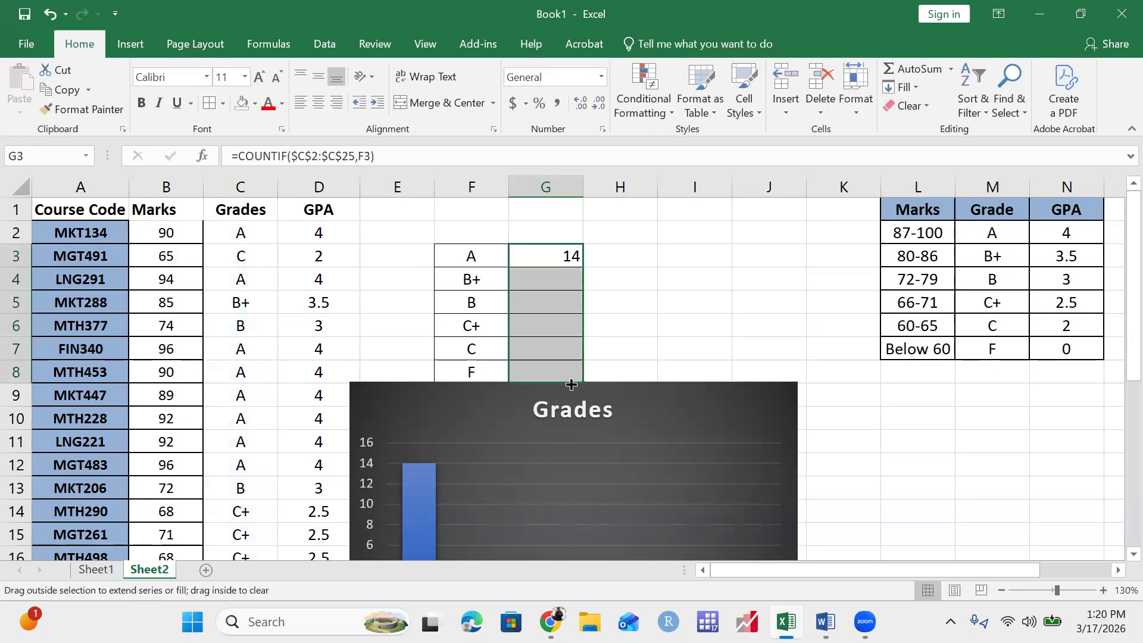
{"action": "left_click", "coordinate": [768, 284]}
{"action": "scroll", "coordinate": [764, 287], "scroll_direction": "down", "scroll_amount": 3}
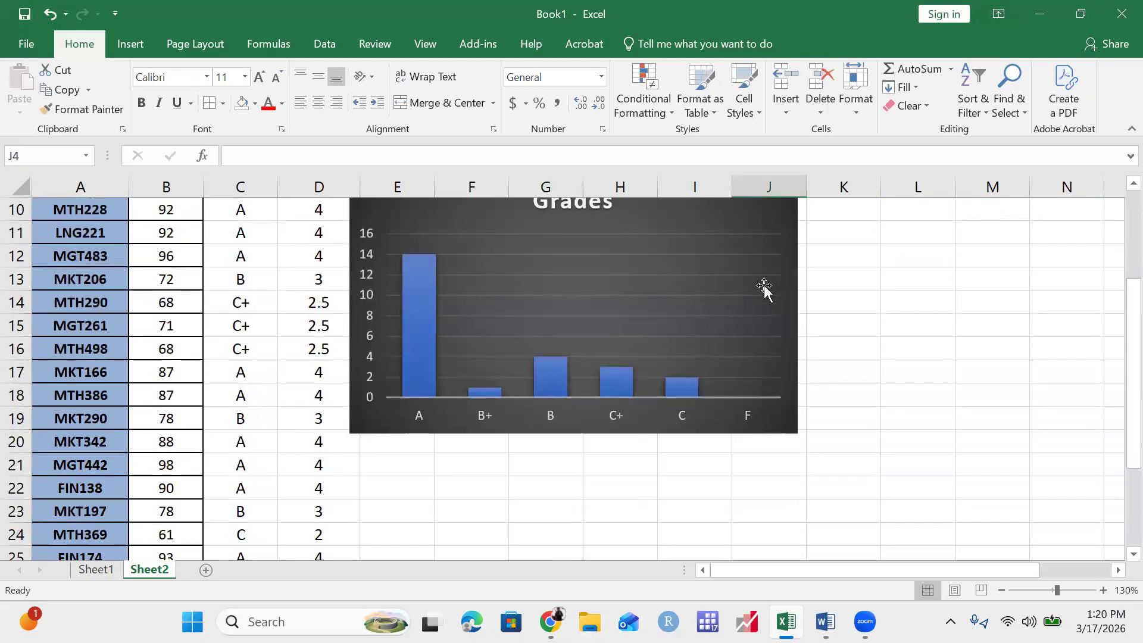
{"action": "scroll", "coordinate": [624, 485], "scroll_direction": "up", "scroll_amount": 2}
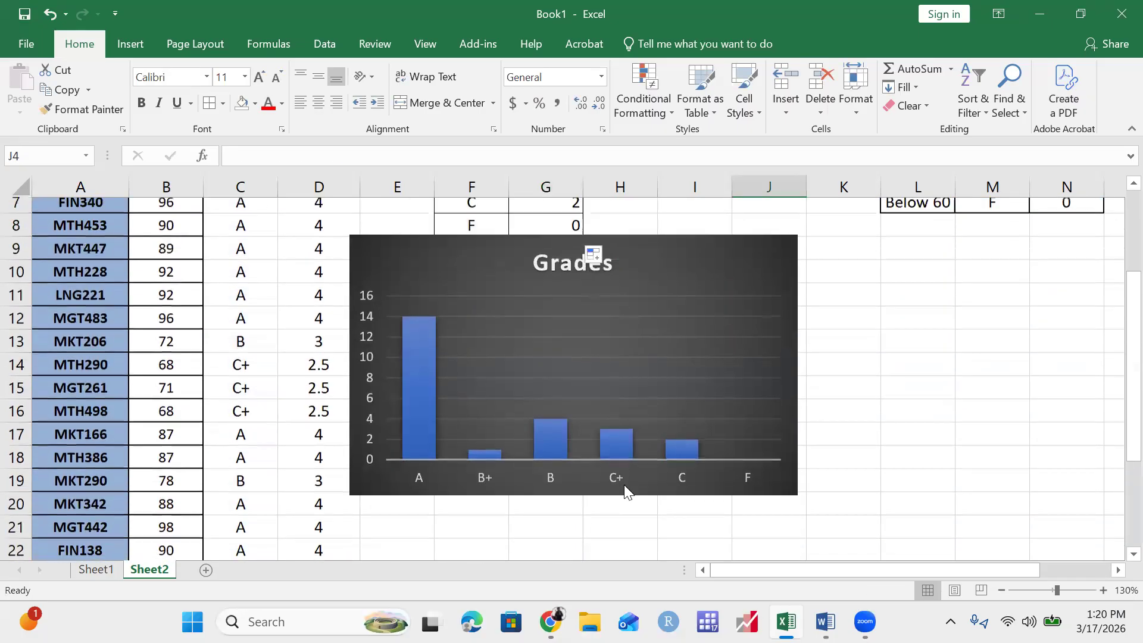
{"action": "scroll", "coordinate": [636, 475], "scroll_direction": "down", "scroll_amount": 1}
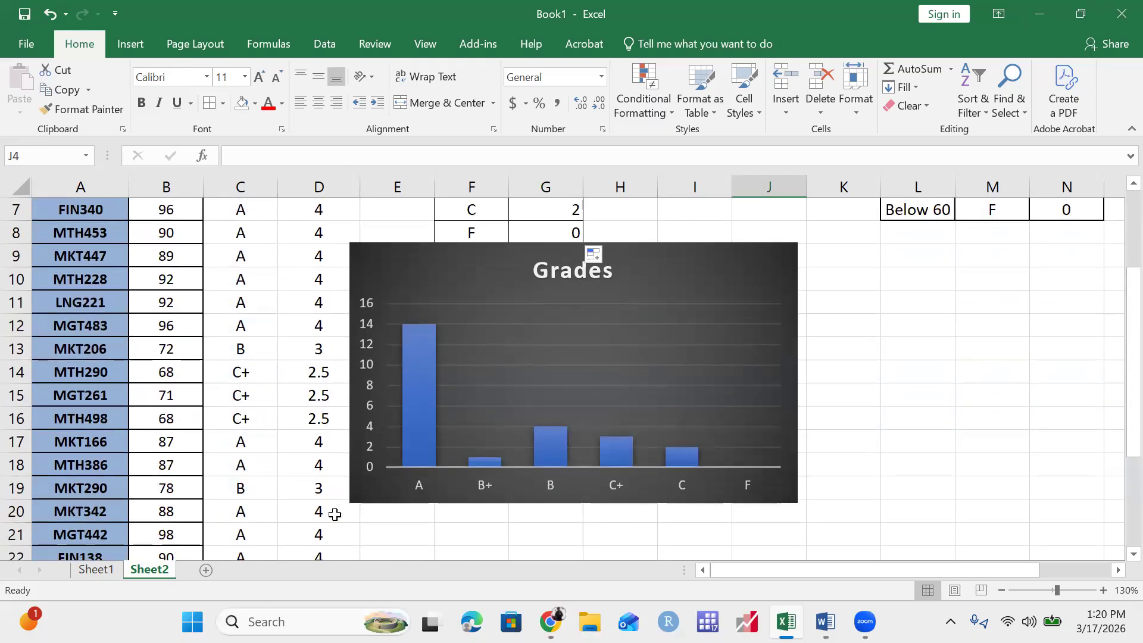
Clear all the GPA values in column D from D2 down.
{"action": "scroll", "coordinate": [759, 489], "scroll_direction": "up", "scroll_amount": 2}
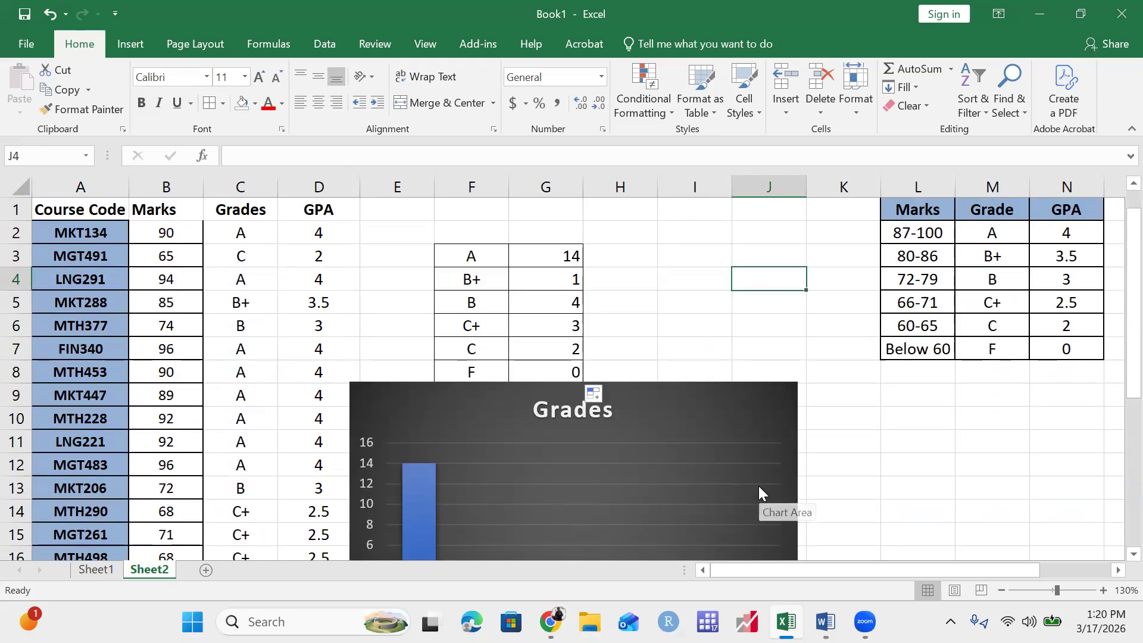
{"action": "left_click", "coordinate": [654, 302]}
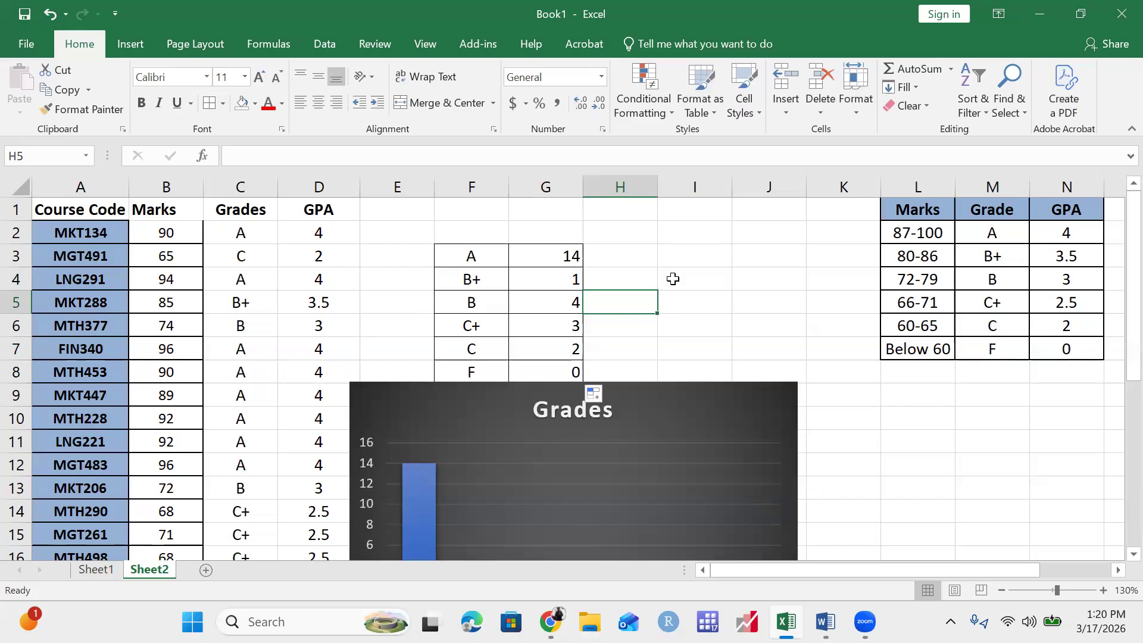
{"action": "left_click", "coordinate": [673, 279]}
{"action": "left_click", "coordinate": [321, 235]}
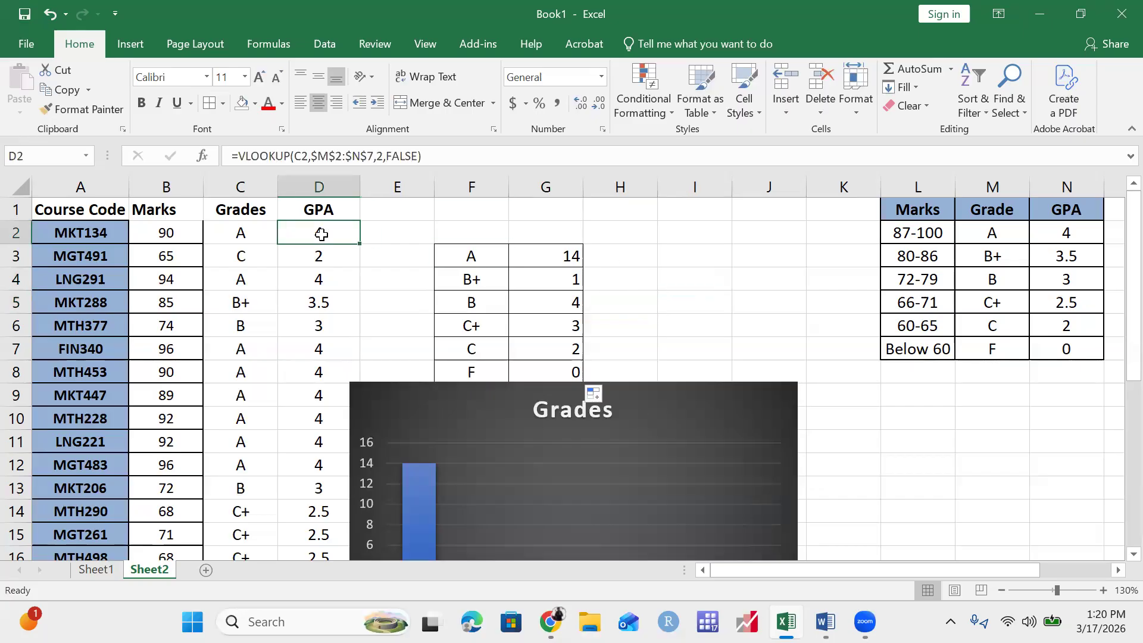
{"action": "key", "text": "ctrl+shift+Down"}
{"action": "key", "text": "Delete"}
{"action": "scroll", "coordinate": [322, 234], "scroll_direction": "up", "scroll_amount": 4}
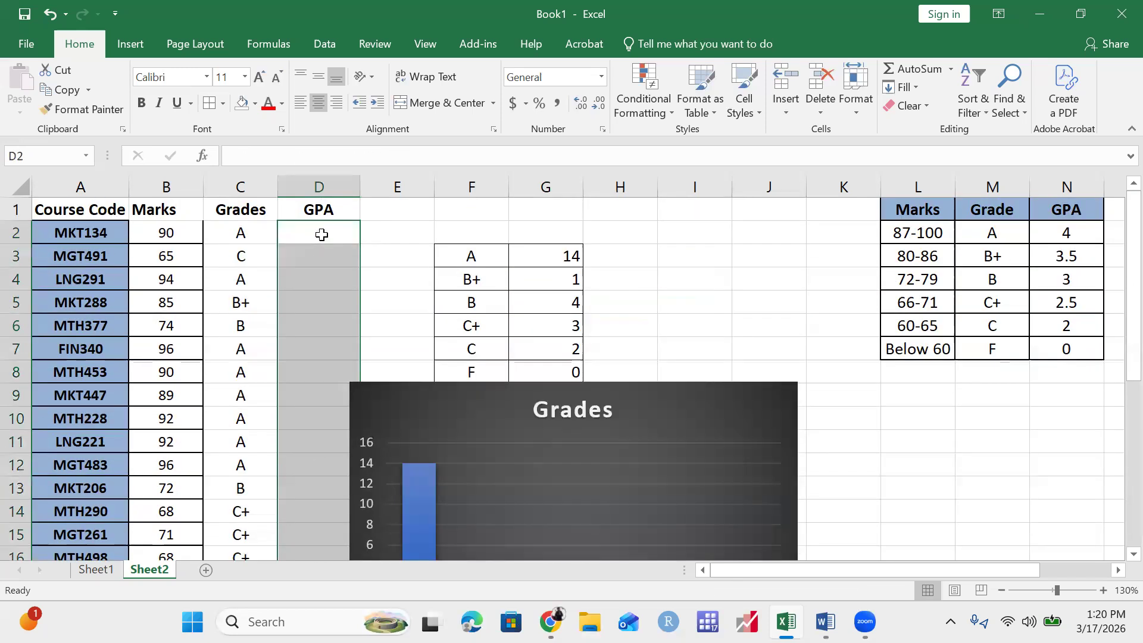
Look up the first course's GPA in D2 with VLOOKUP, using C2, table M2:N7, column 2 and FALSE for exact match.
{"action": "left_click", "coordinate": [322, 235]}
{"action": "type", "text": "="}
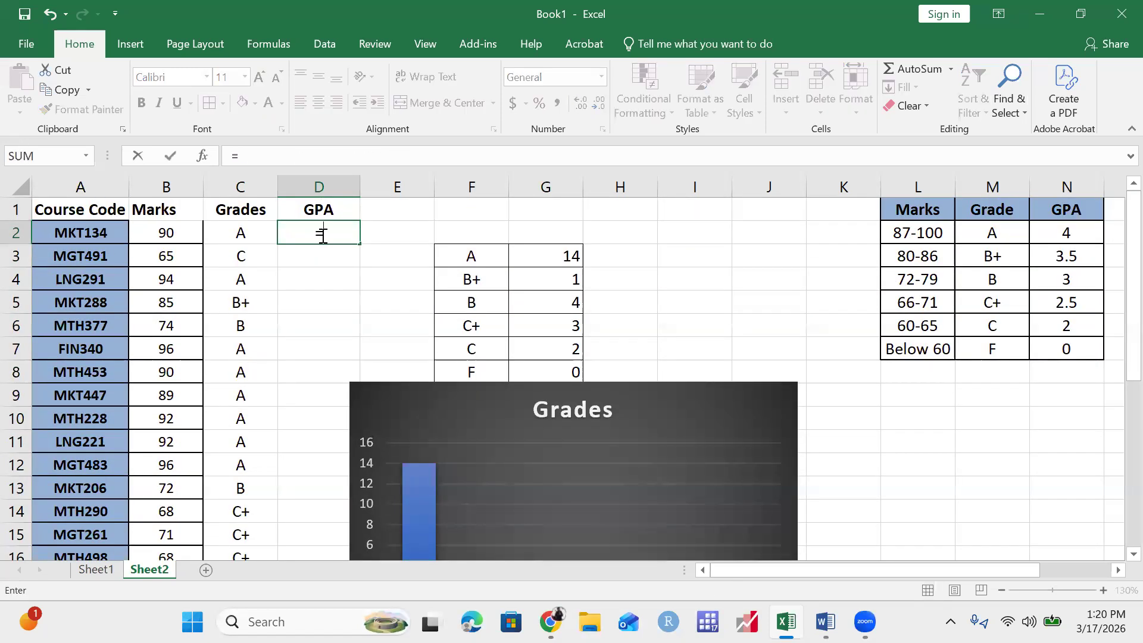
{"action": "type", "text": "vlo"}
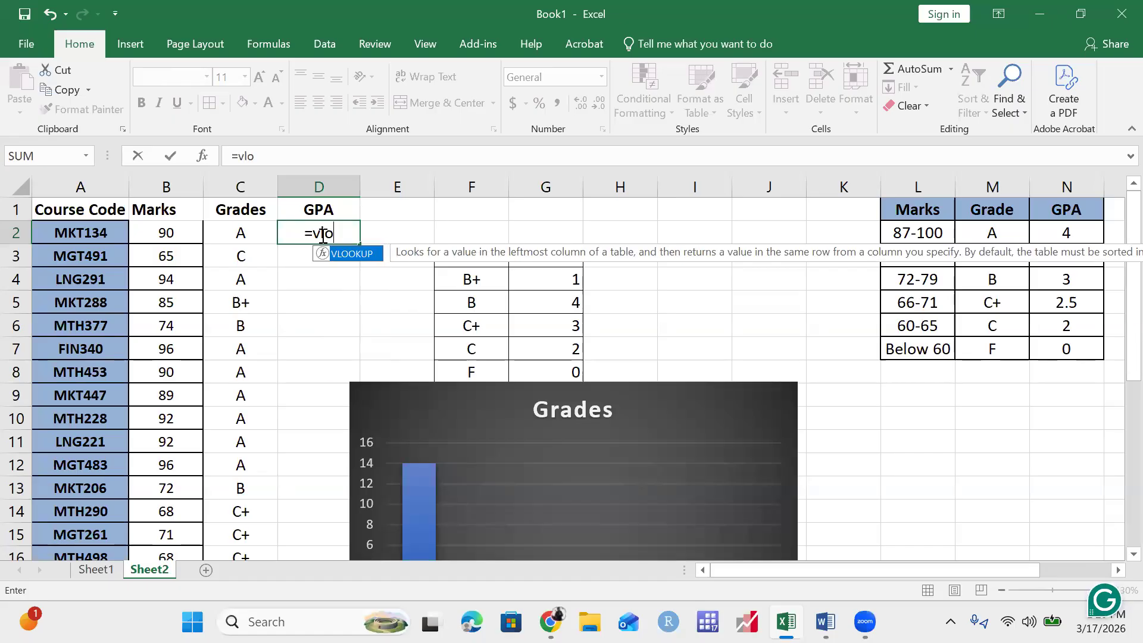
{"action": "key", "text": "Tab"}
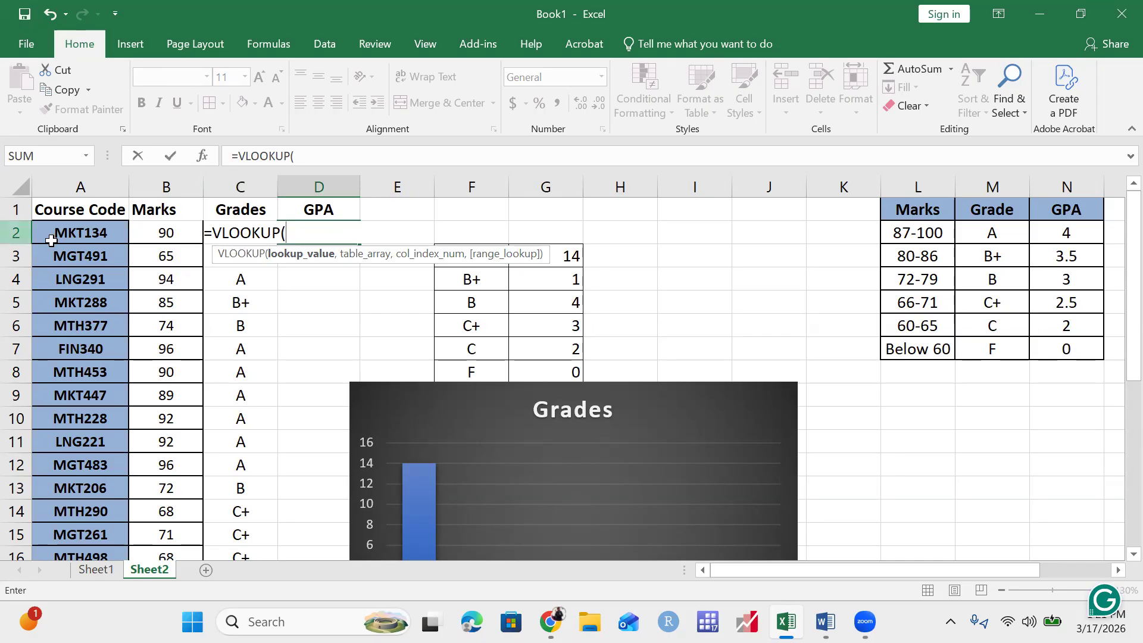
{"action": "type", "text": "c2"}
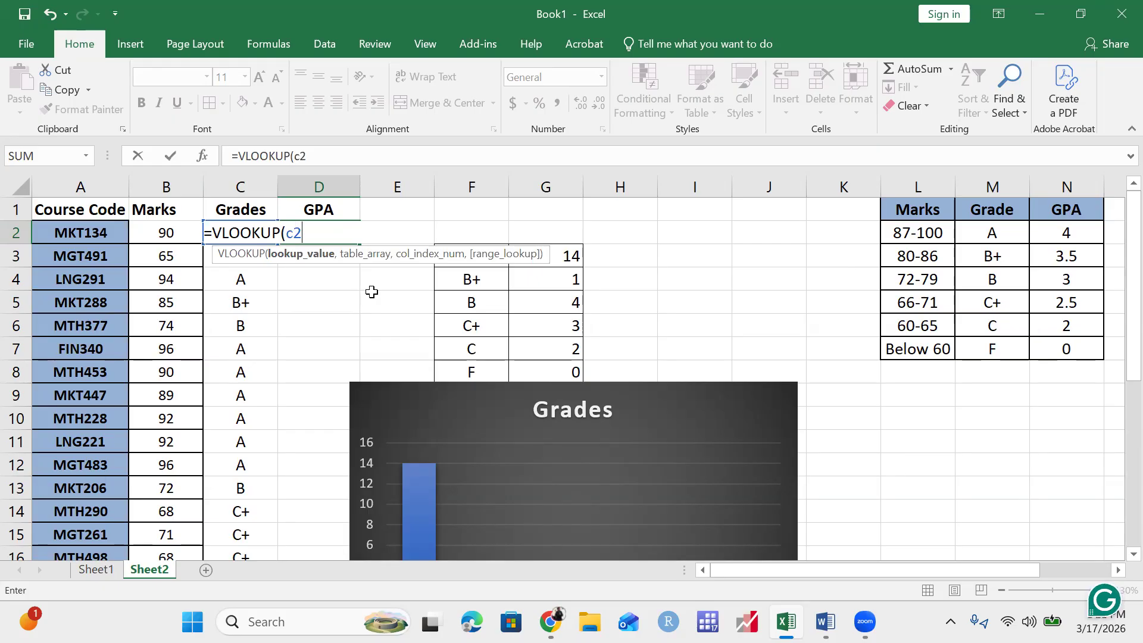
{"action": "type", "text": ","}
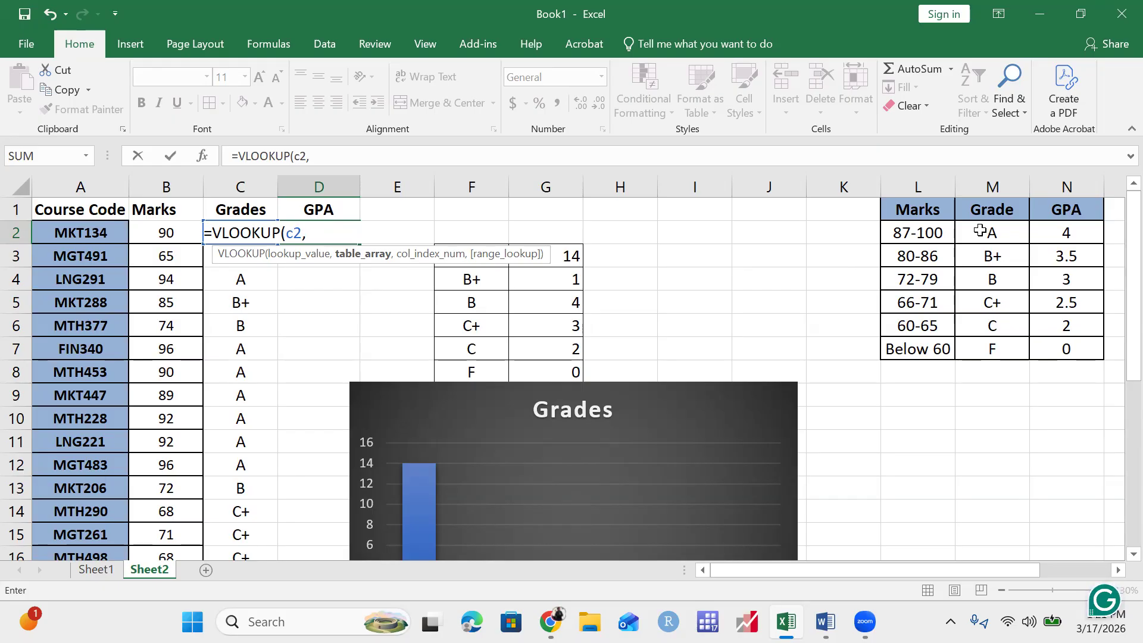
{"action": "left_click_drag", "start_coordinate": [980, 231], "coordinate": [1070, 356]}
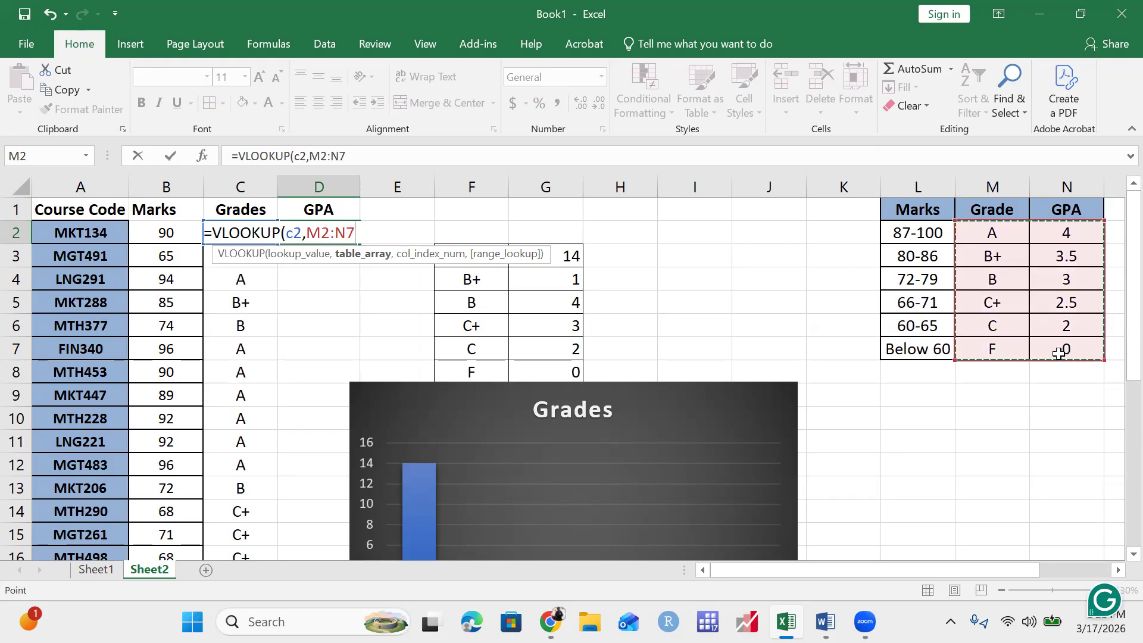
{"action": "type", "text": ",2"}
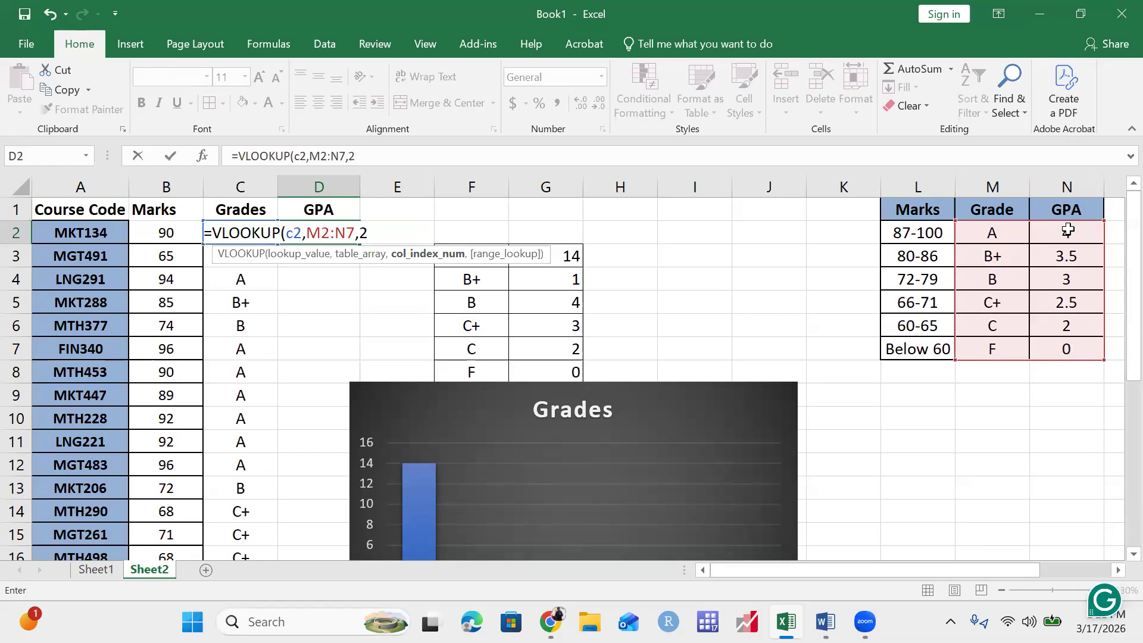
{"action": "type", "text": ","}
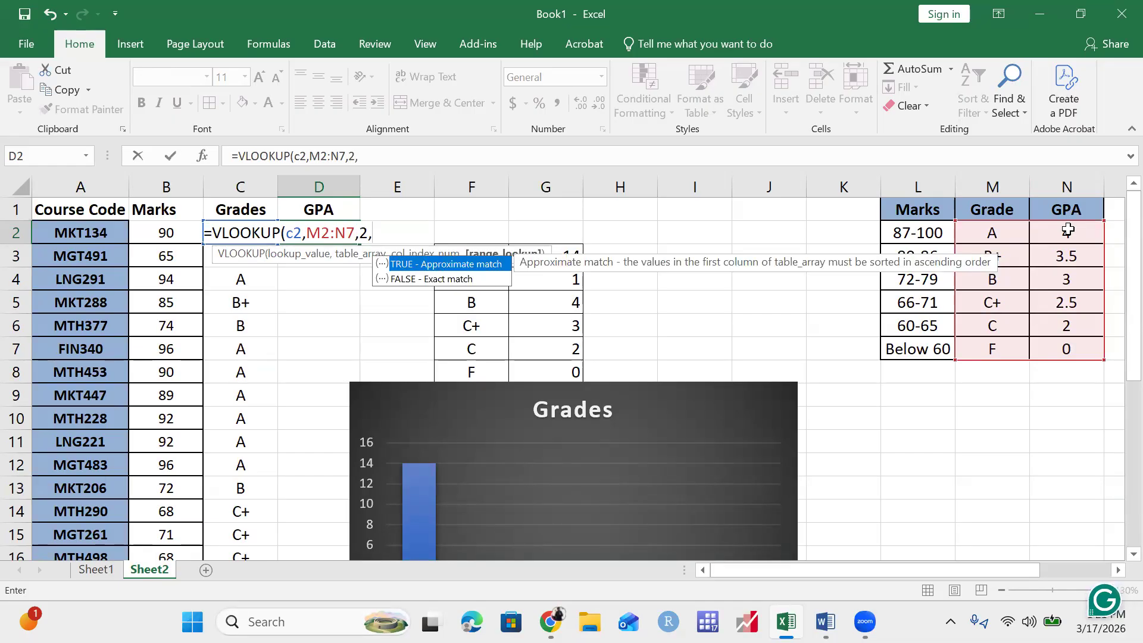
{"action": "key", "text": "Down"}
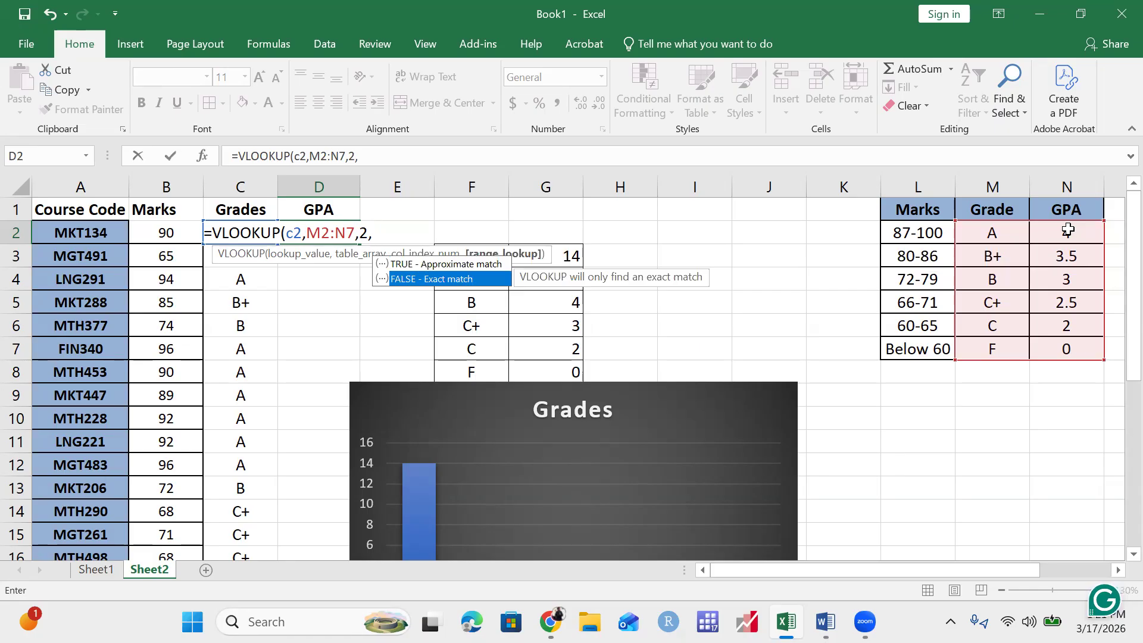
{"action": "key", "text": "Tab"}
{"action": "key", "text": "Return"}
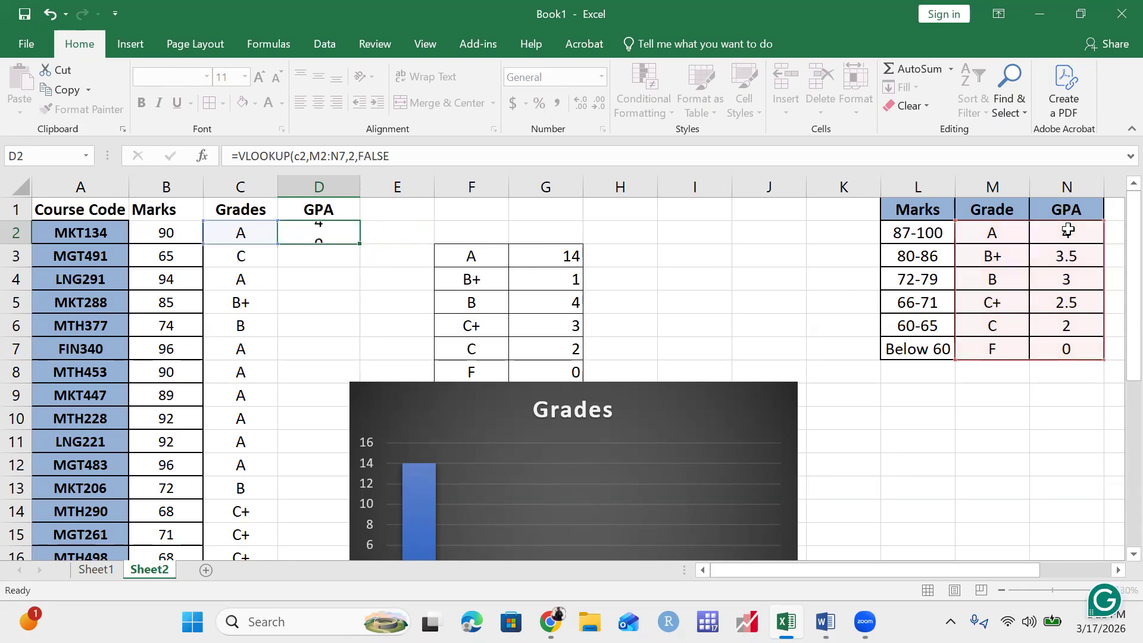
Make the lookup table in D2 absolute so the formula reads =VLOOKUP(C2,$M$2:$N$7,2,FALSE).
{"action": "key", "text": "Up"}
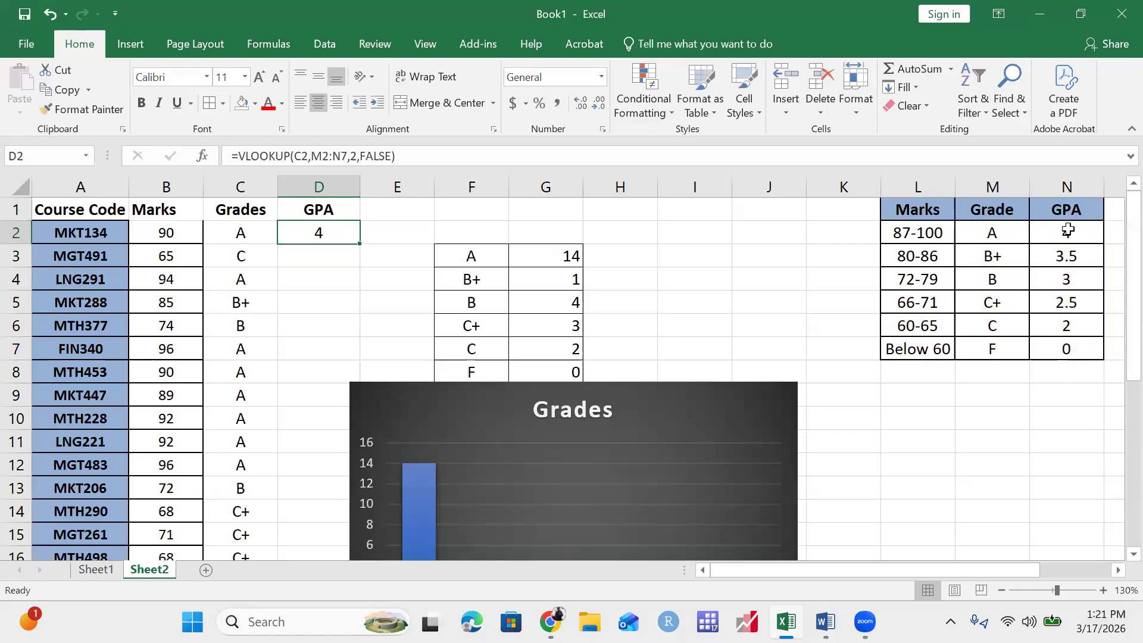
{"action": "key", "text": "F2"}
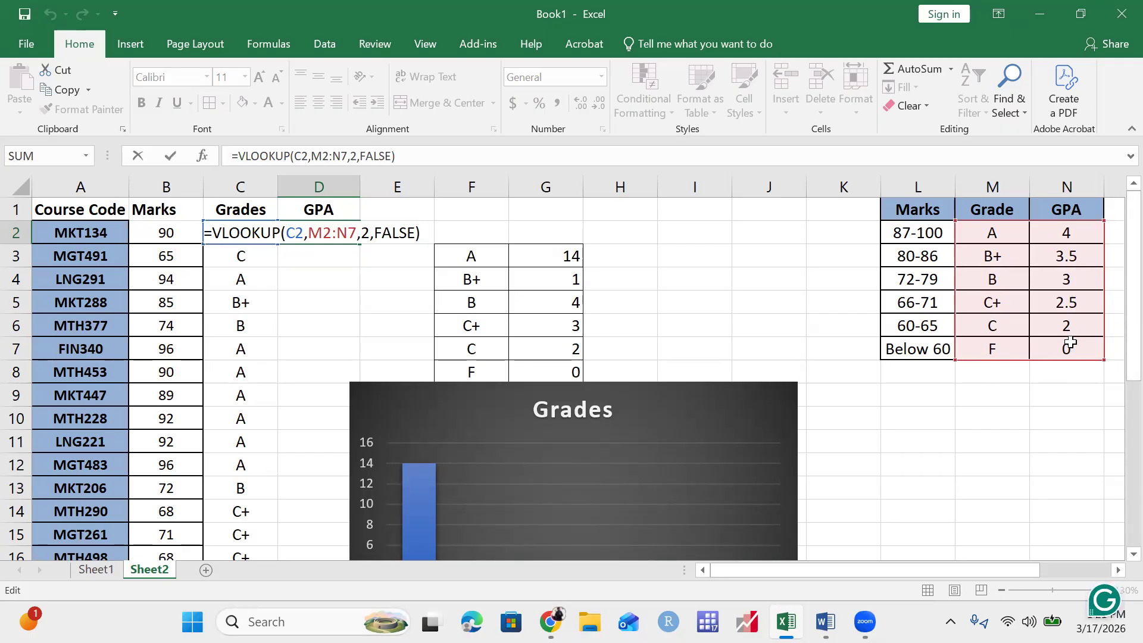
{"action": "key", "text": "Left"}
{"action": "key", "text": "Left"}
{"action": "key", "text": "Left"}
{"action": "key", "text": "Left"}
{"action": "key", "text": "Left"}
{"action": "key", "text": "Left"}
{"action": "key", "text": "Left"}
{"action": "key", "text": "Left"}
{"action": "key", "text": "Left"}
{"action": "key", "text": "Left"}
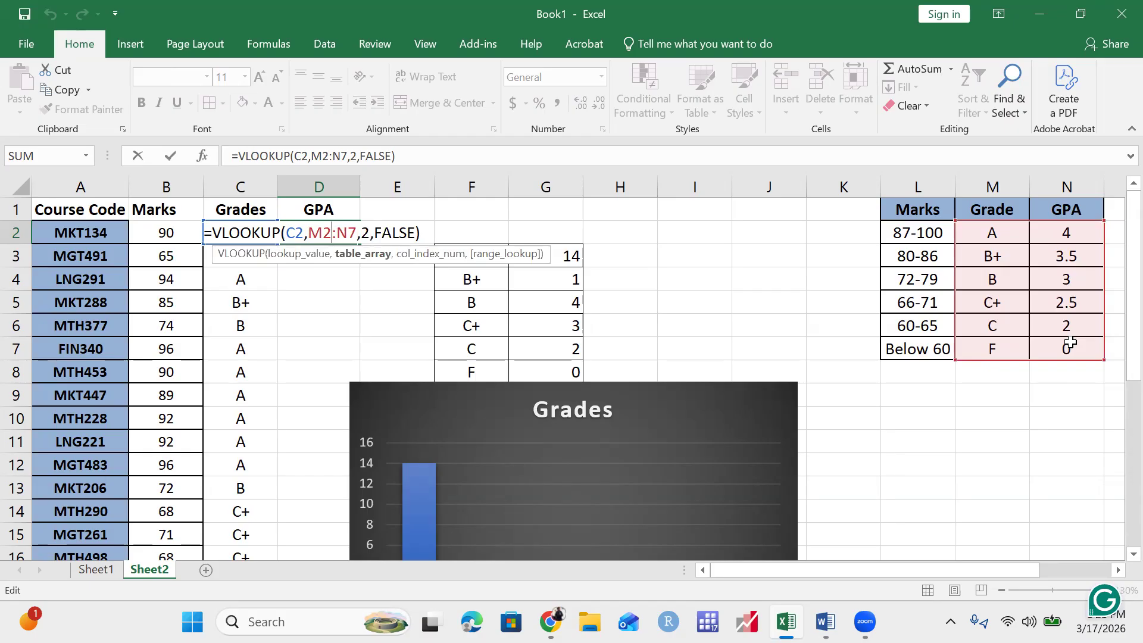
{"action": "key", "text": "F4"}
{"action": "key", "text": "Right"}
{"action": "key", "text": "F4"}
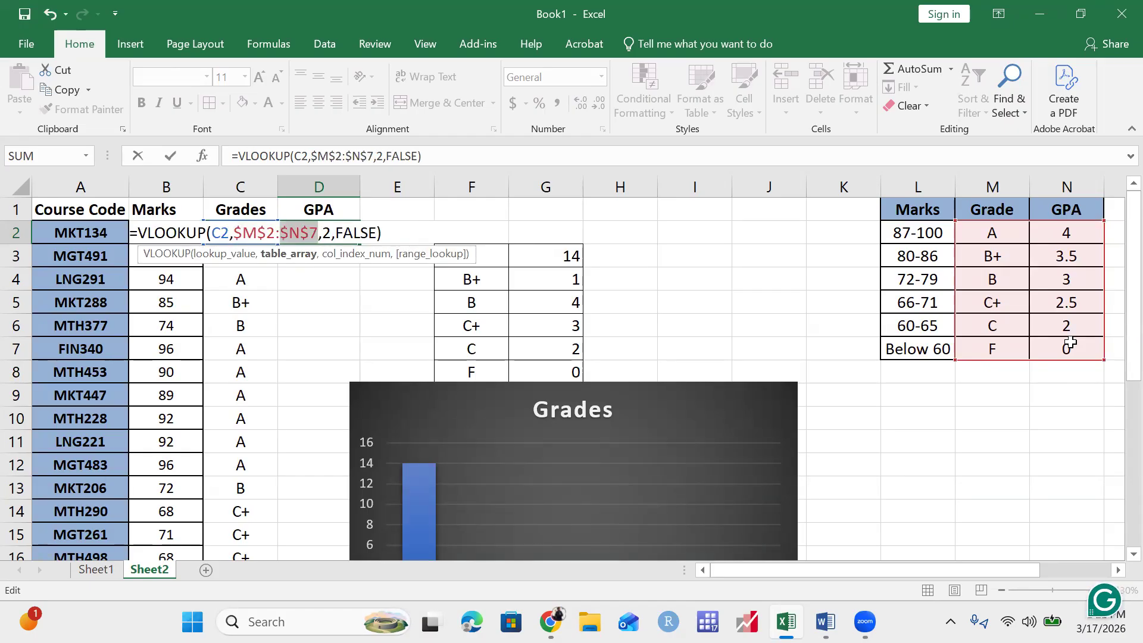
{"action": "key", "text": "ctrl+Return"}
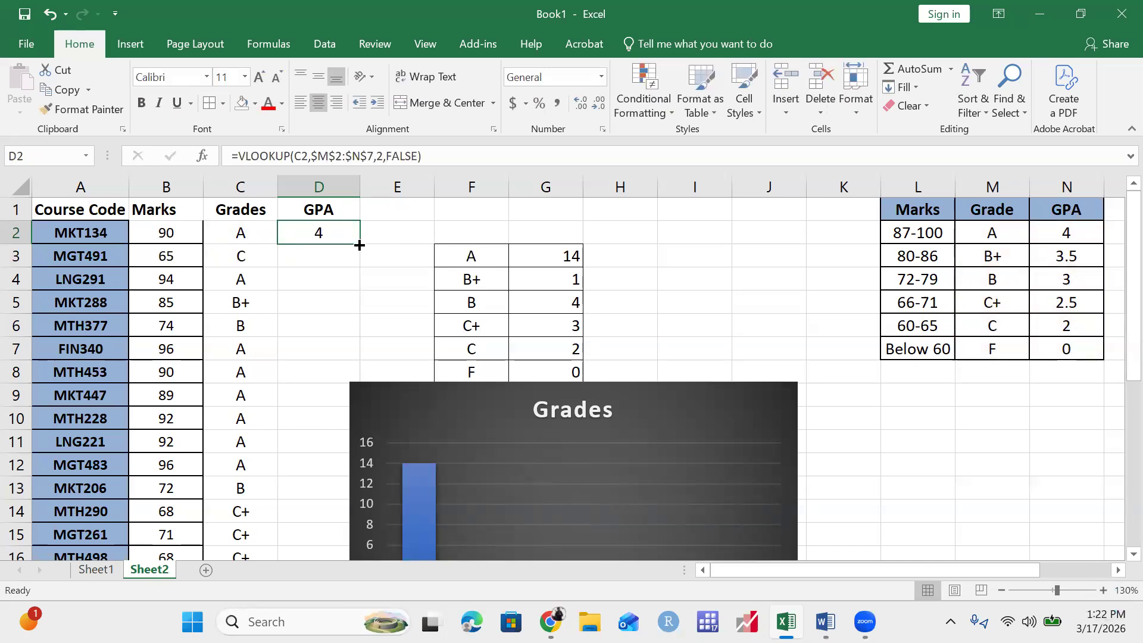
Fill the VLOOKUP formula from D2 down the GPA column and review the arguments of the D2 formula.
{"action": "double_click", "coordinate": [359, 245]}
{"action": "key", "text": "Right"}
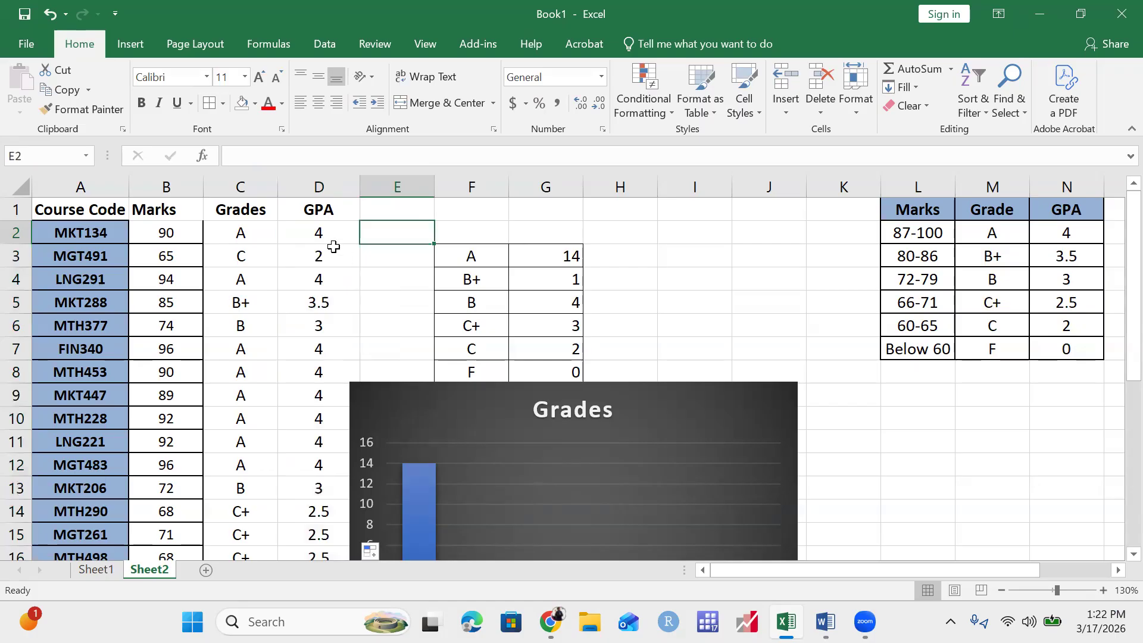
{"action": "left_click", "coordinate": [319, 233]}
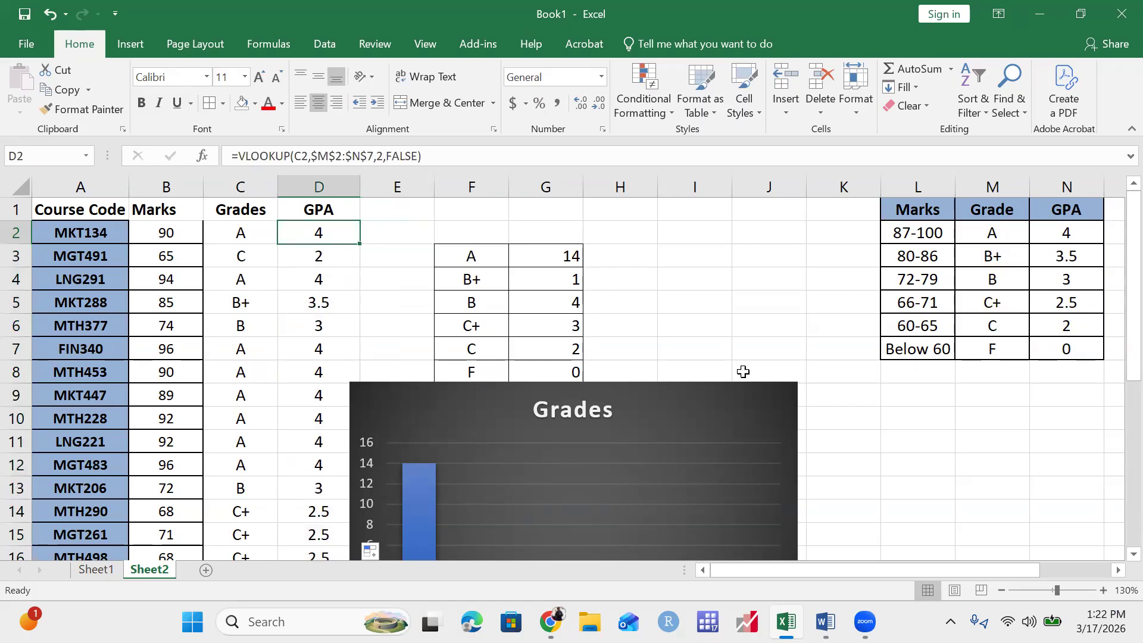
{"action": "key", "text": "F2"}
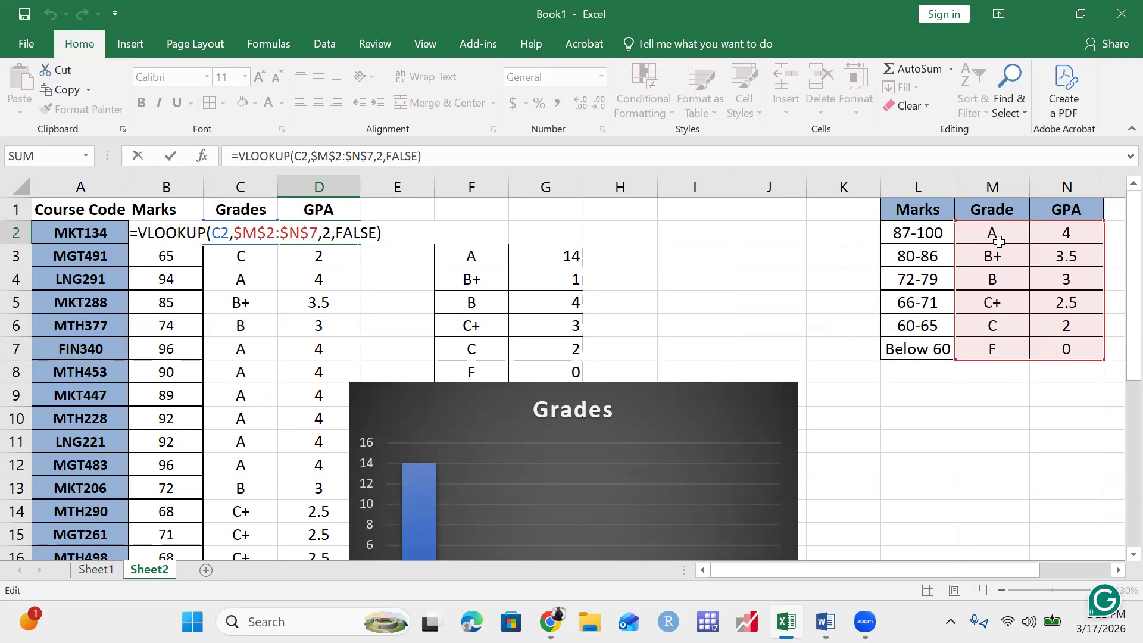
{"action": "left_click", "coordinate": [356, 232]}
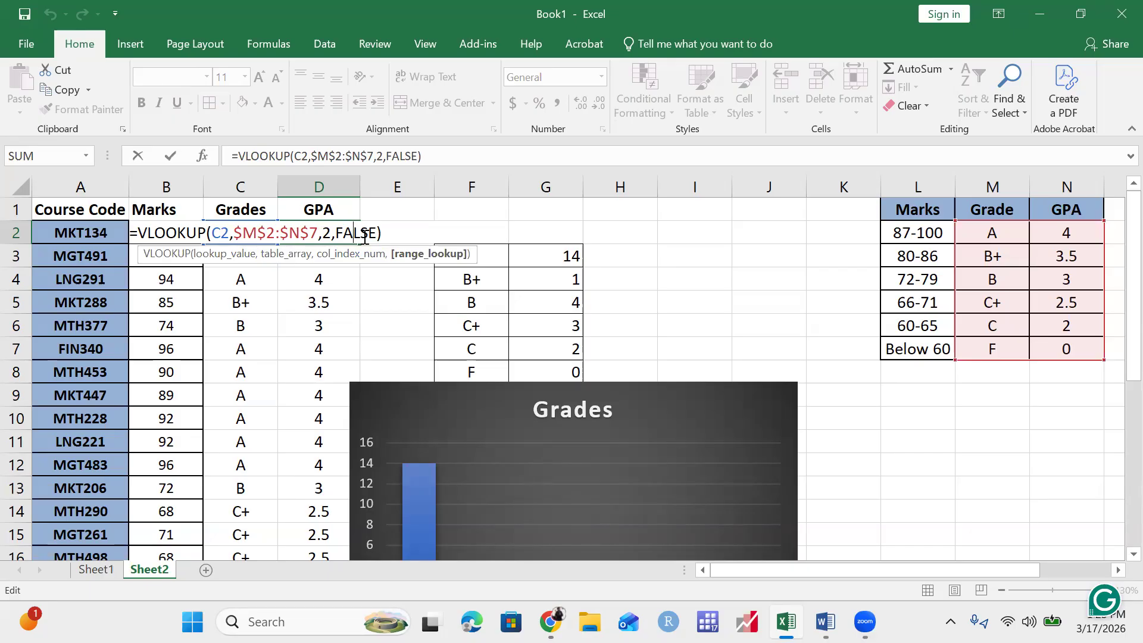
{"action": "key", "text": "Return"}
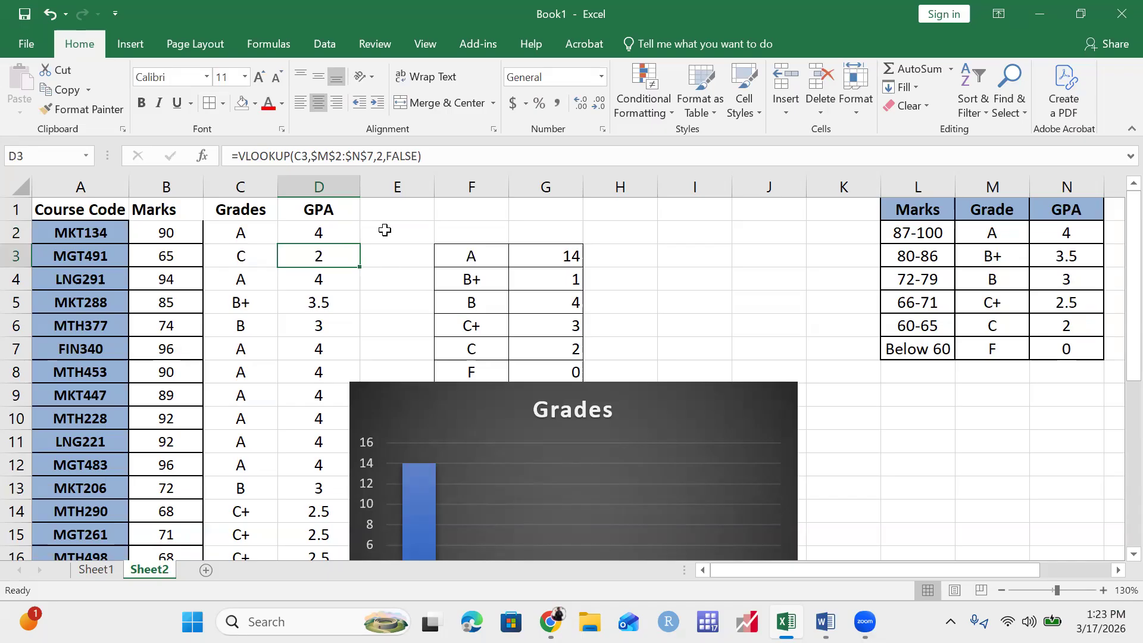
Switch to Chrome and open the Bahria University faculty login page, cms.bahria.edu.pk/Logins/Faculty/Login.aspx, in a new tab.
{"action": "key", "text": "alt+Tab"}
{"action": "key", "text": "Tab"}
{"action": "key", "text": "Tab"}
{"action": "key", "text": "Tab"}
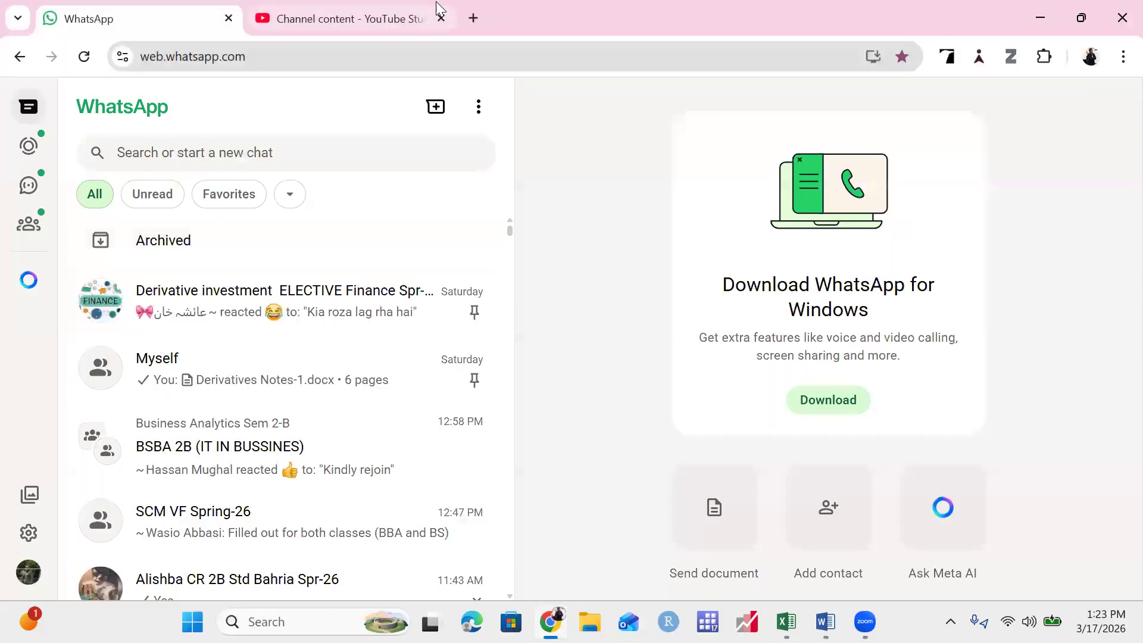
{"action": "left_click", "coordinate": [475, 18]}
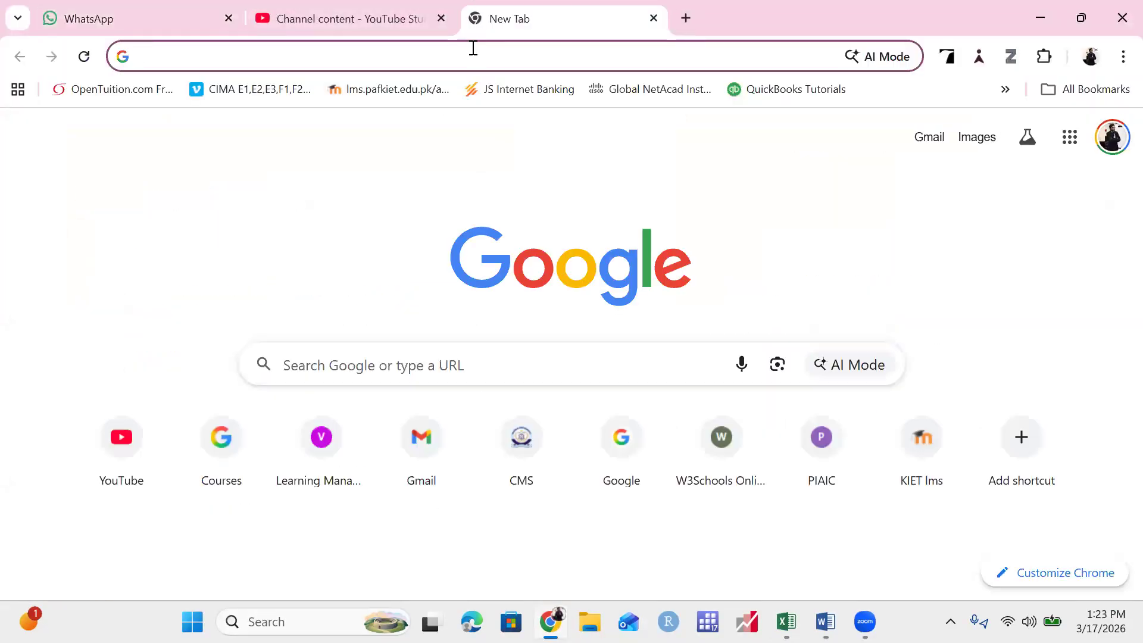
{"action": "type", "text": "cms"}
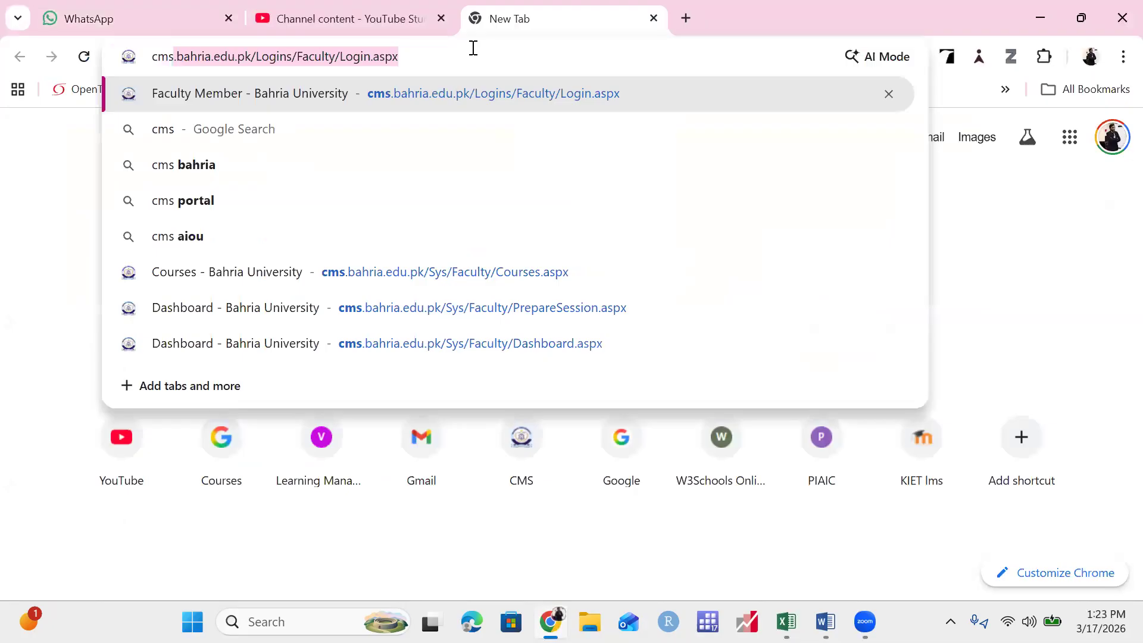
{"action": "key", "text": "Return"}
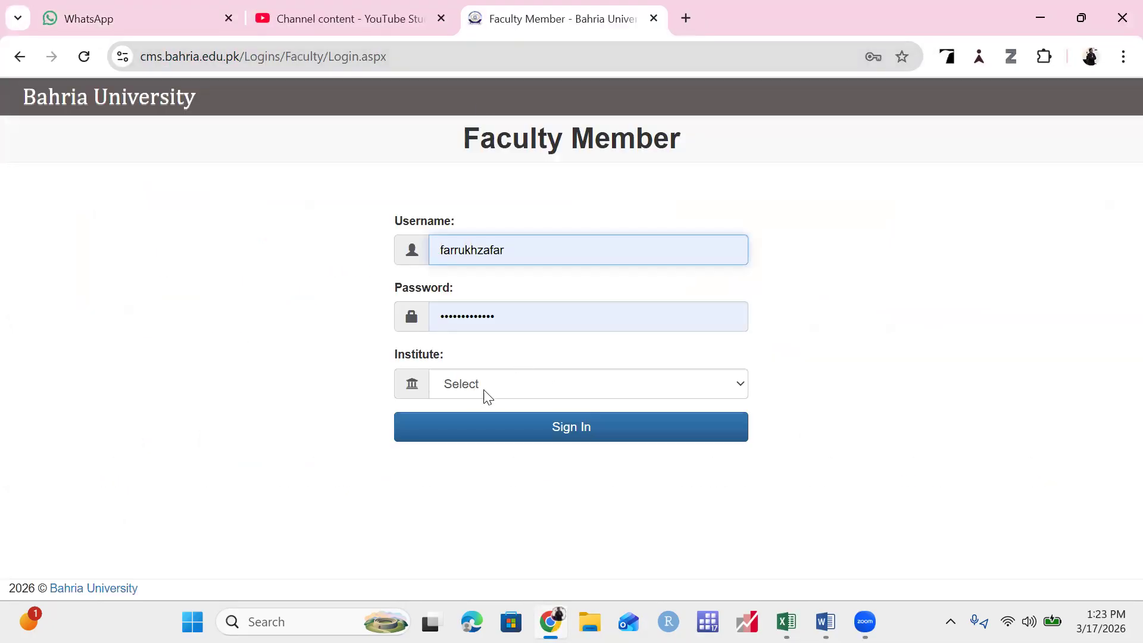
Choose Karachi Campus as the institute and sign in to the faculty portal with the prefilled credentials.
{"action": "left_click", "coordinate": [486, 396]}
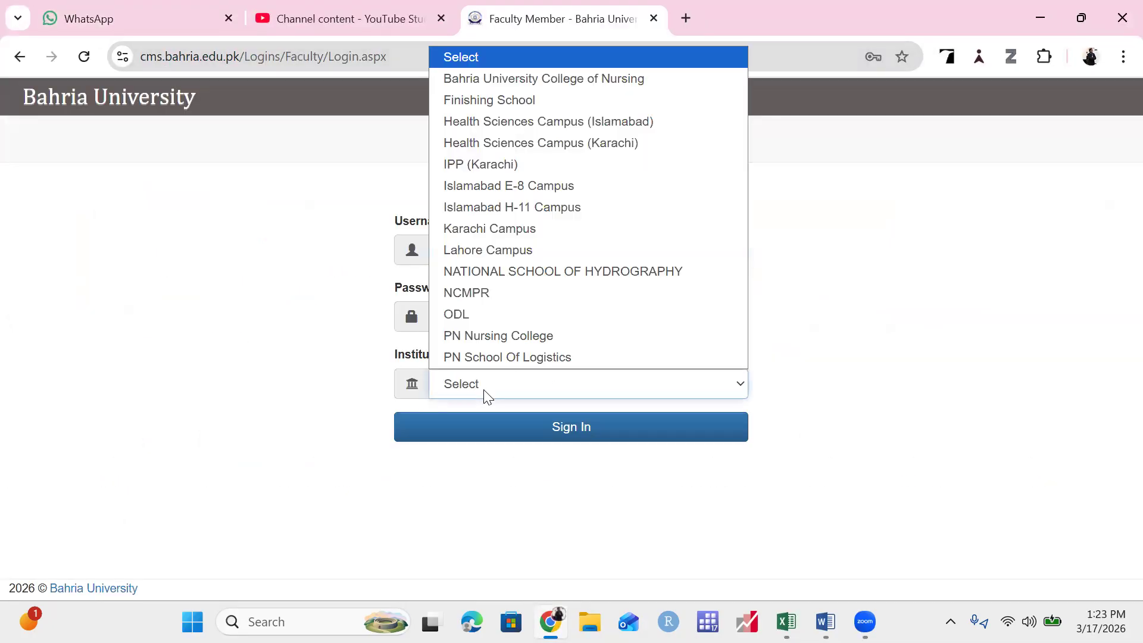
{"action": "left_click", "coordinate": [521, 228]}
{"action": "left_click", "coordinate": [538, 424]}
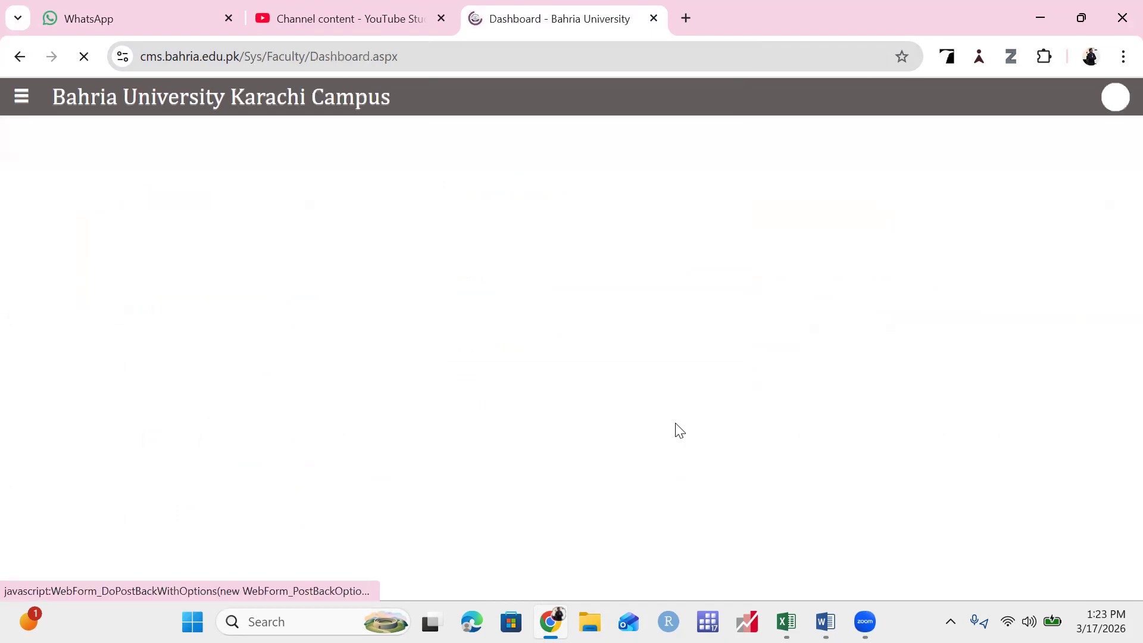